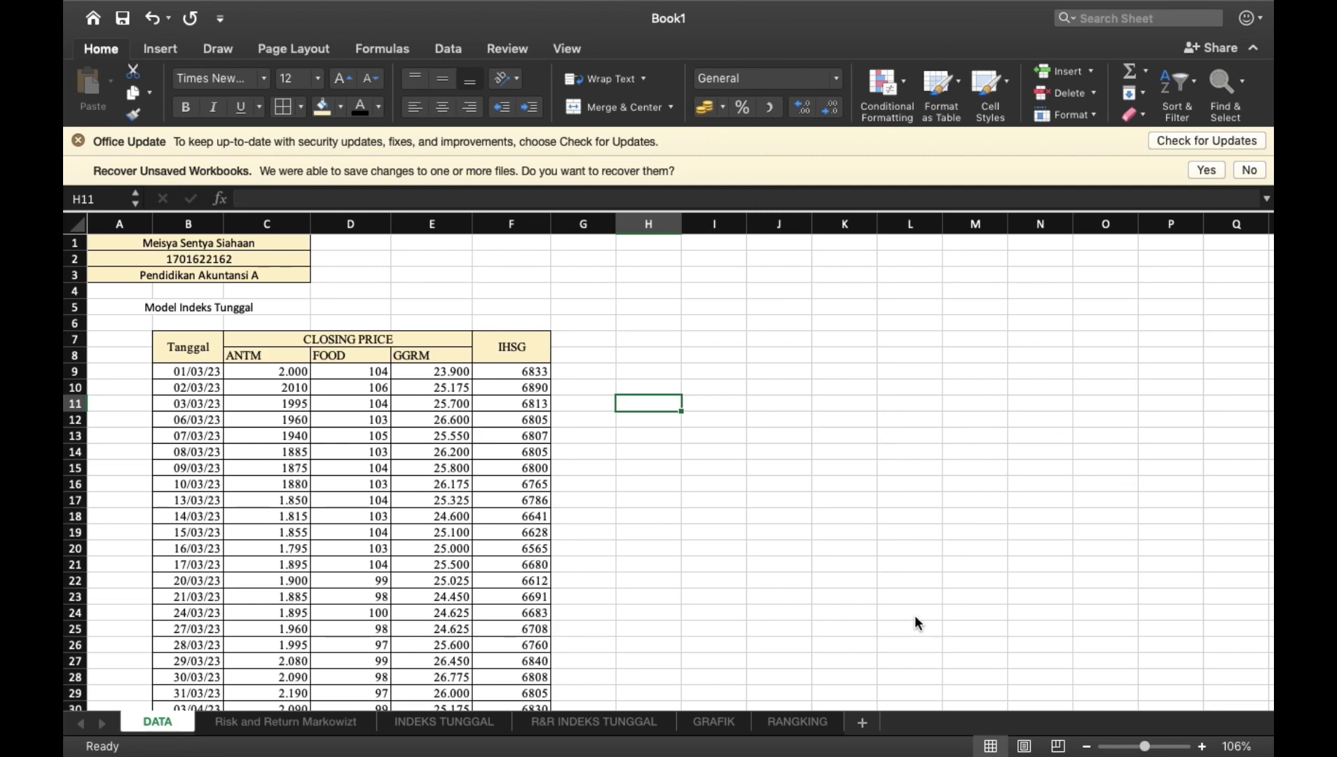
scroll(343, 441, "down", 3)
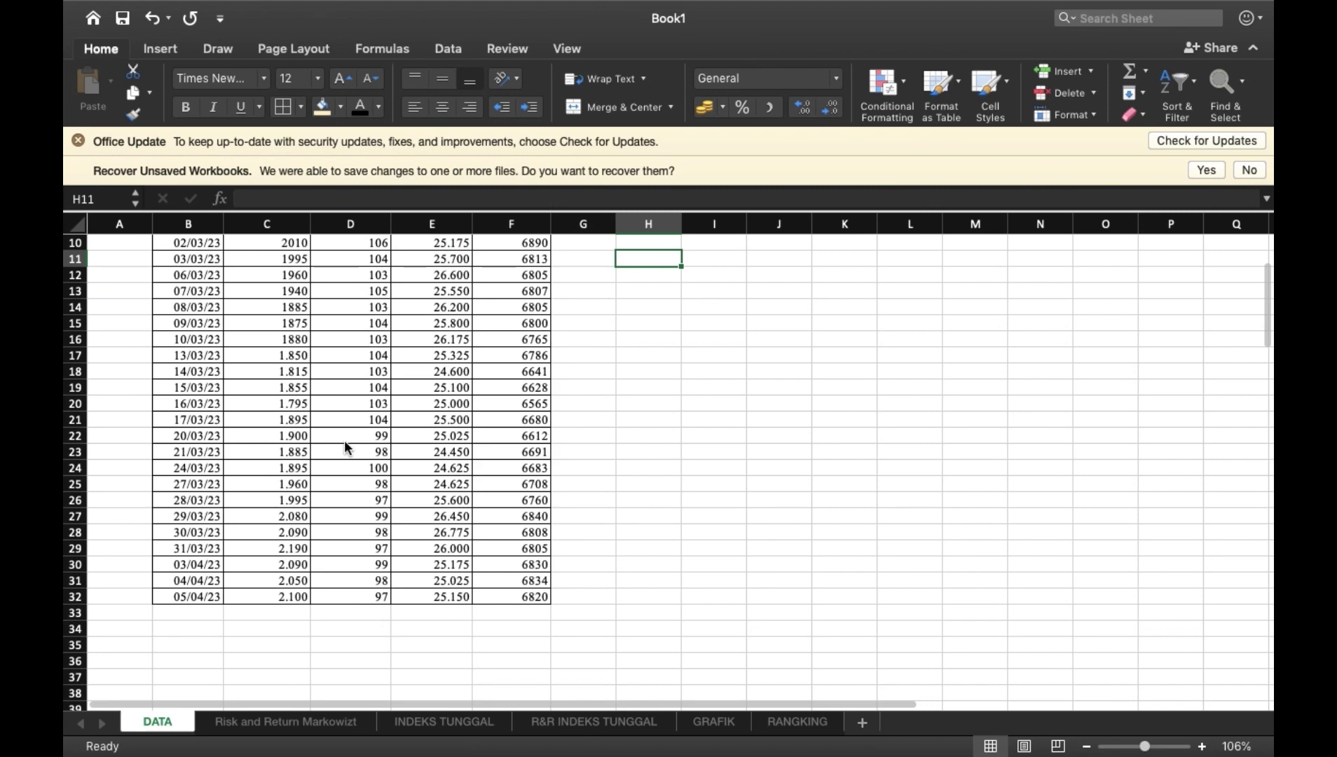
scroll(343, 440, "up", 1)
scroll(343, 447, "up", 1)
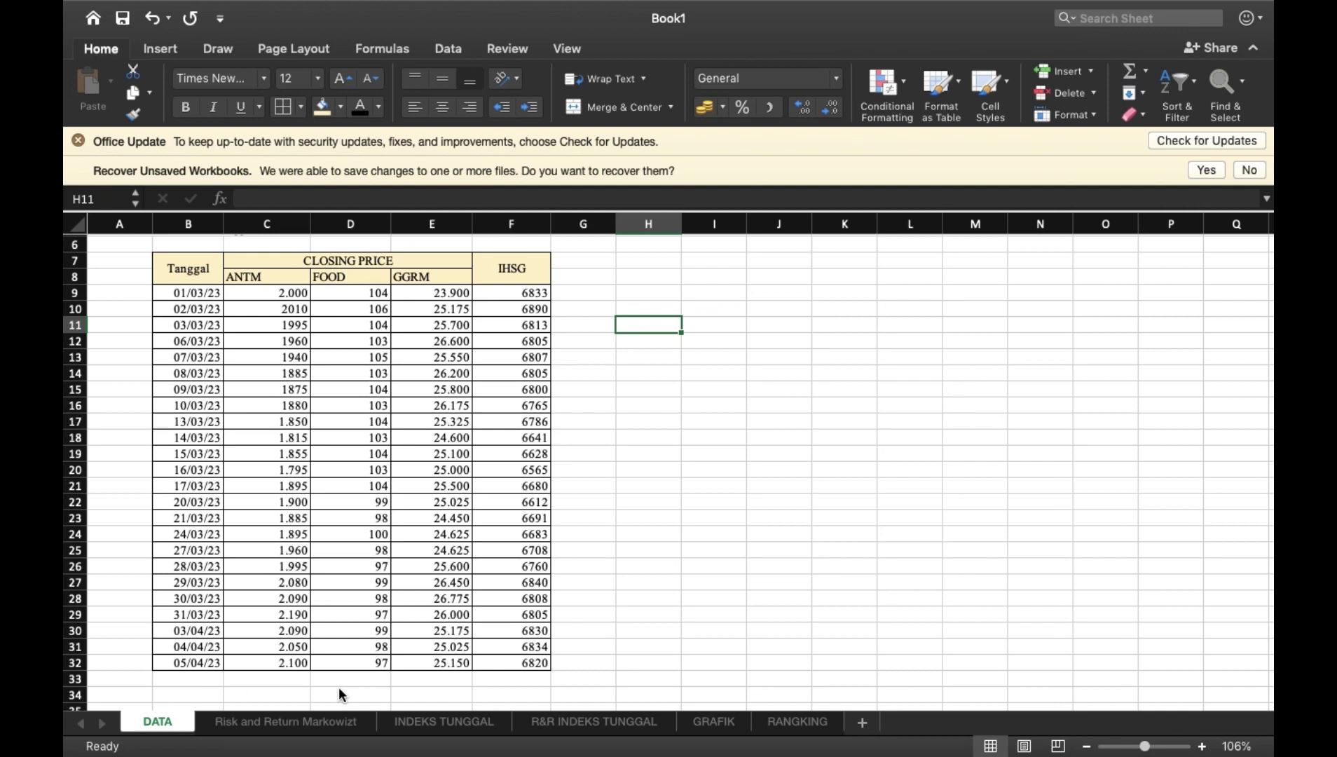
On the Risk and Return Markowizt sheet, enter 0 for ANTM, FOOD, GGRM and IHSG in the 01/03/23 row.
left_click(336, 723)
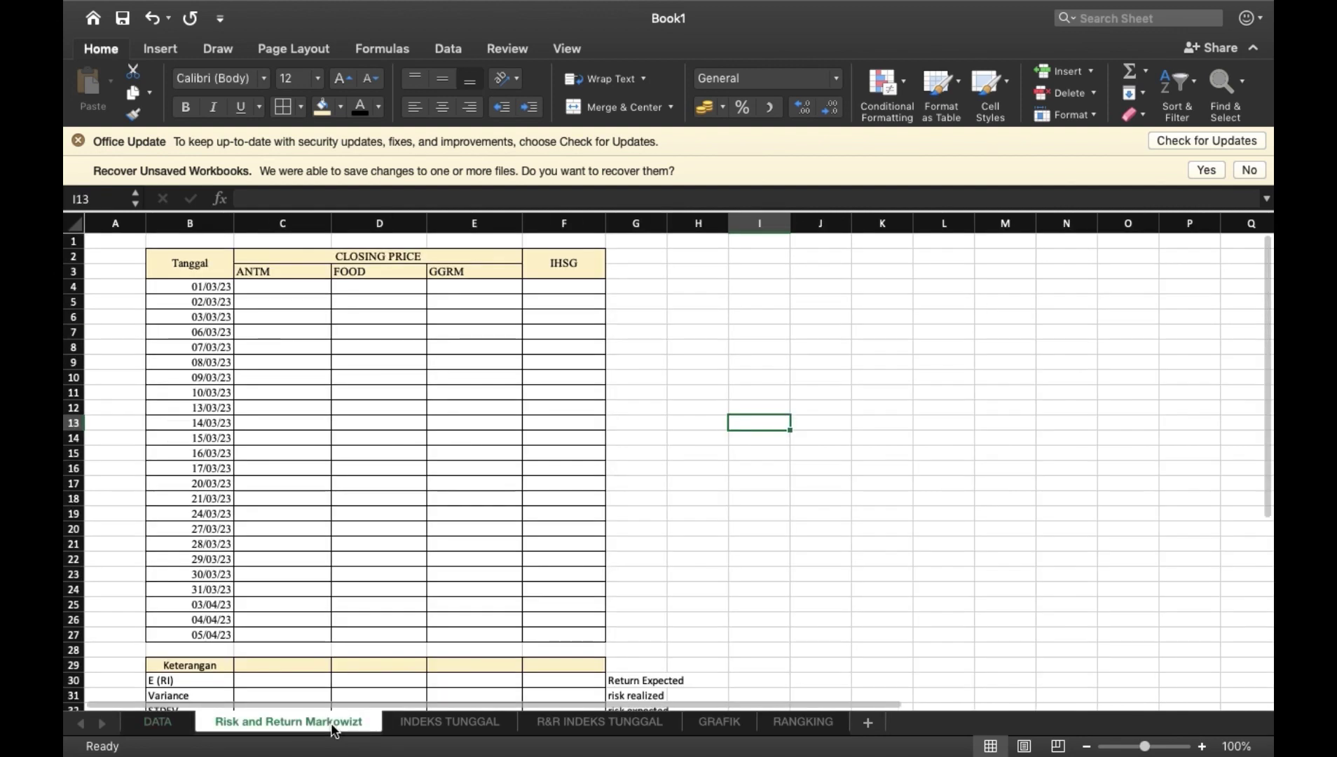
left_click(293, 284)
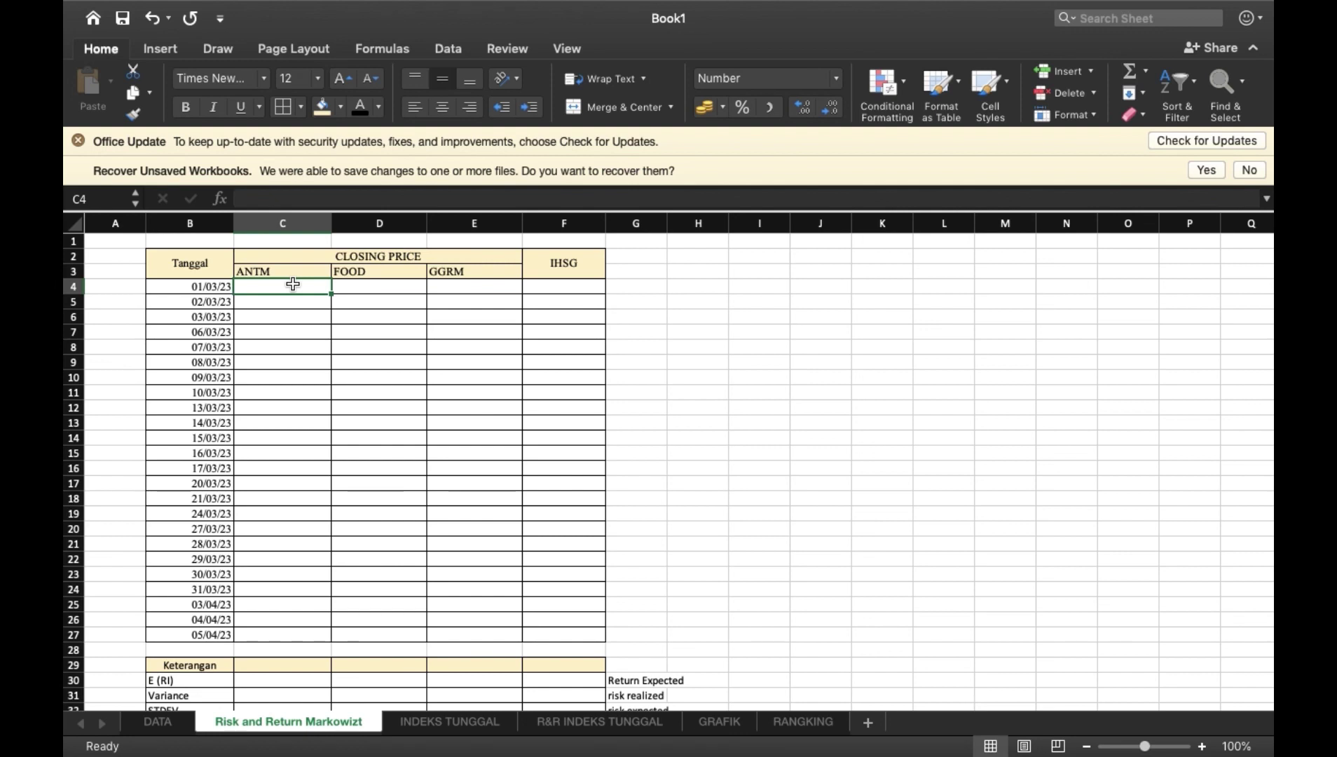
type("0")
key("Return")
key("Right")
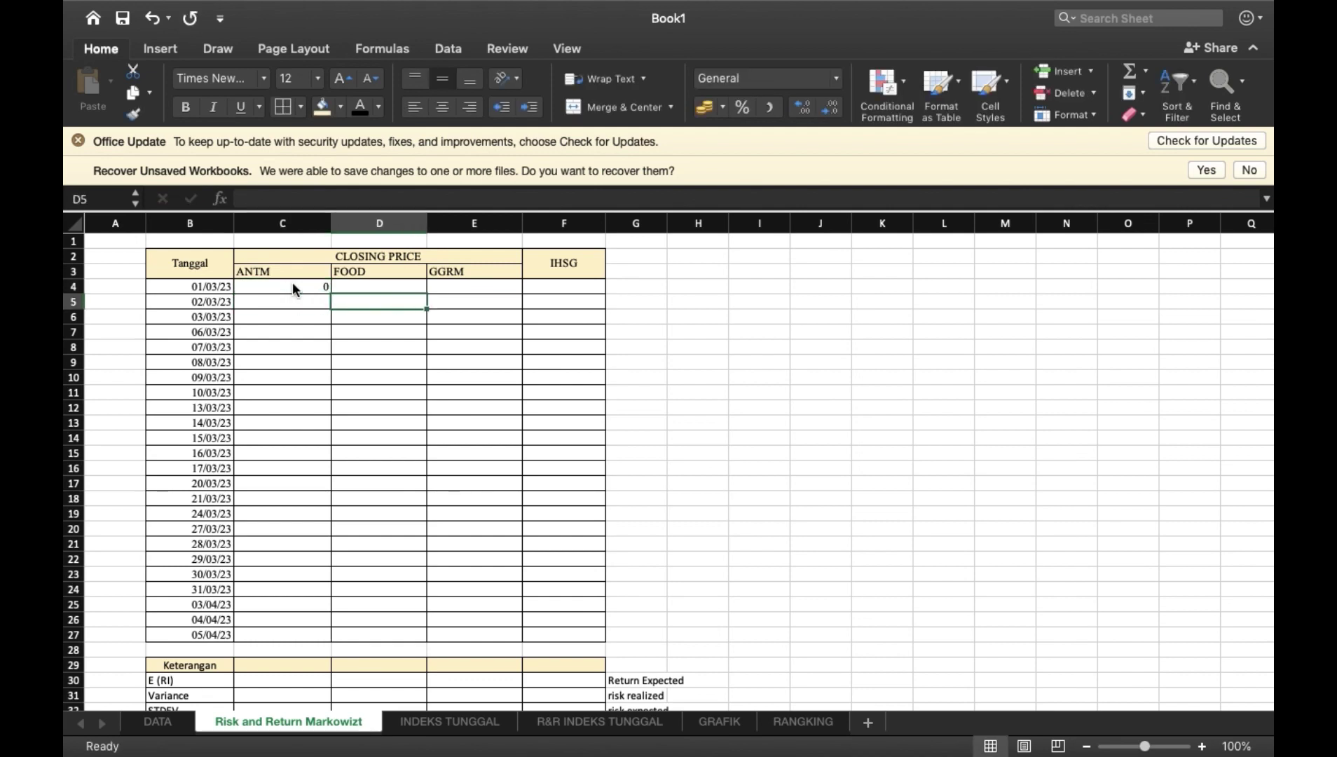
key("Up")
type("0")
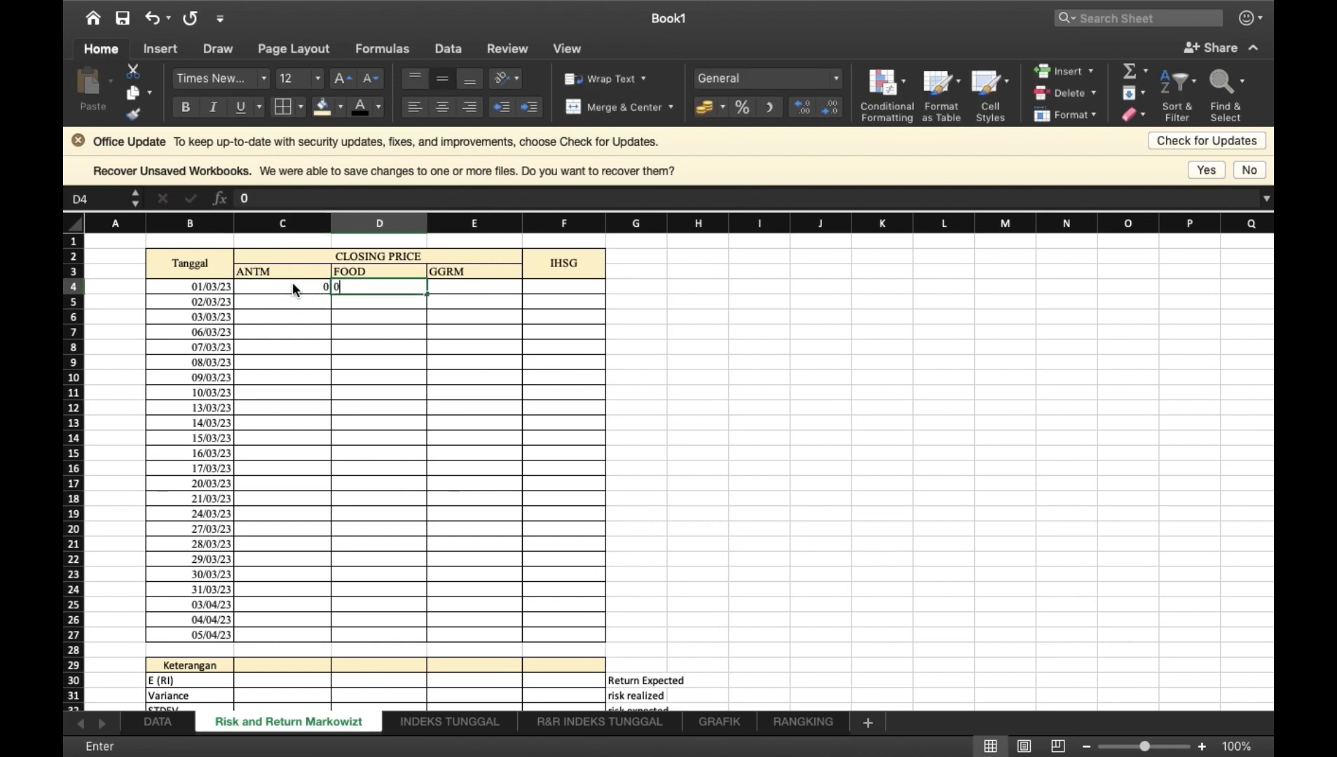
key("Tab")
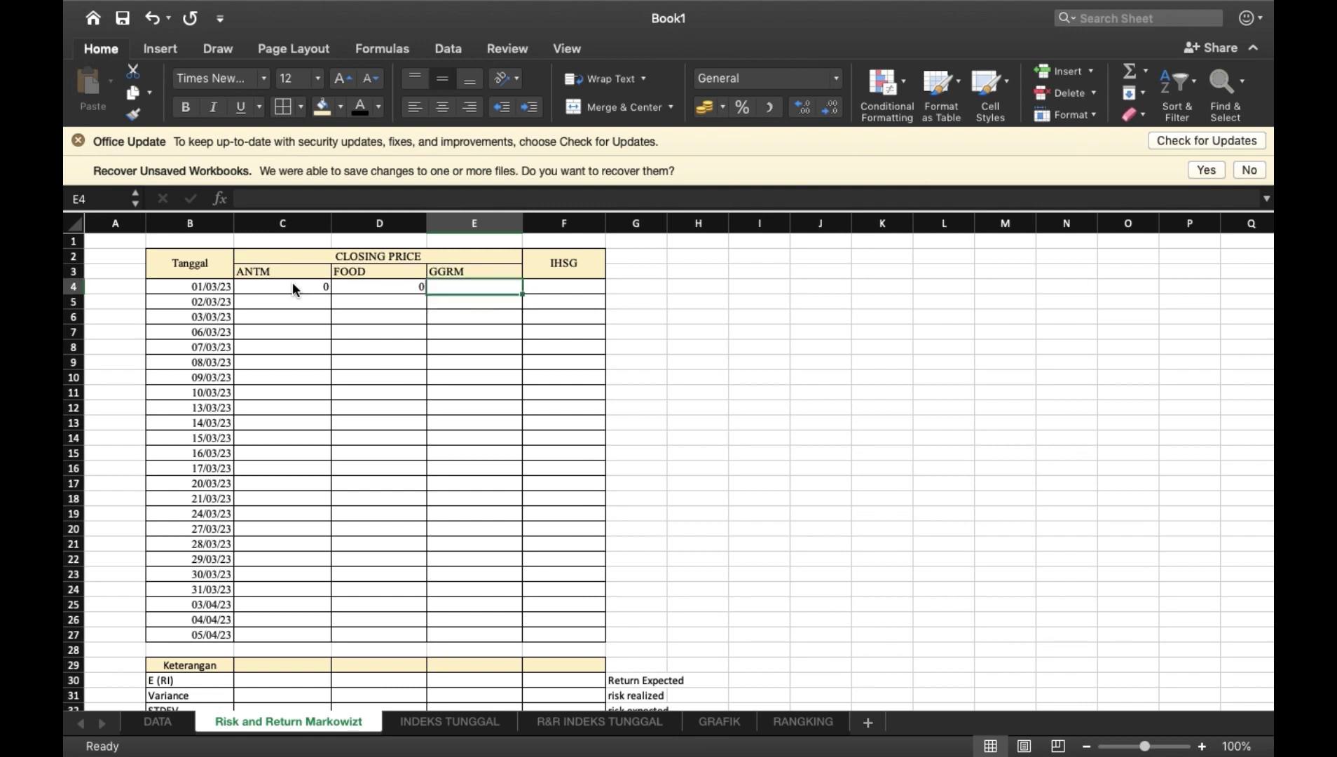
type("0")
key("Tab")
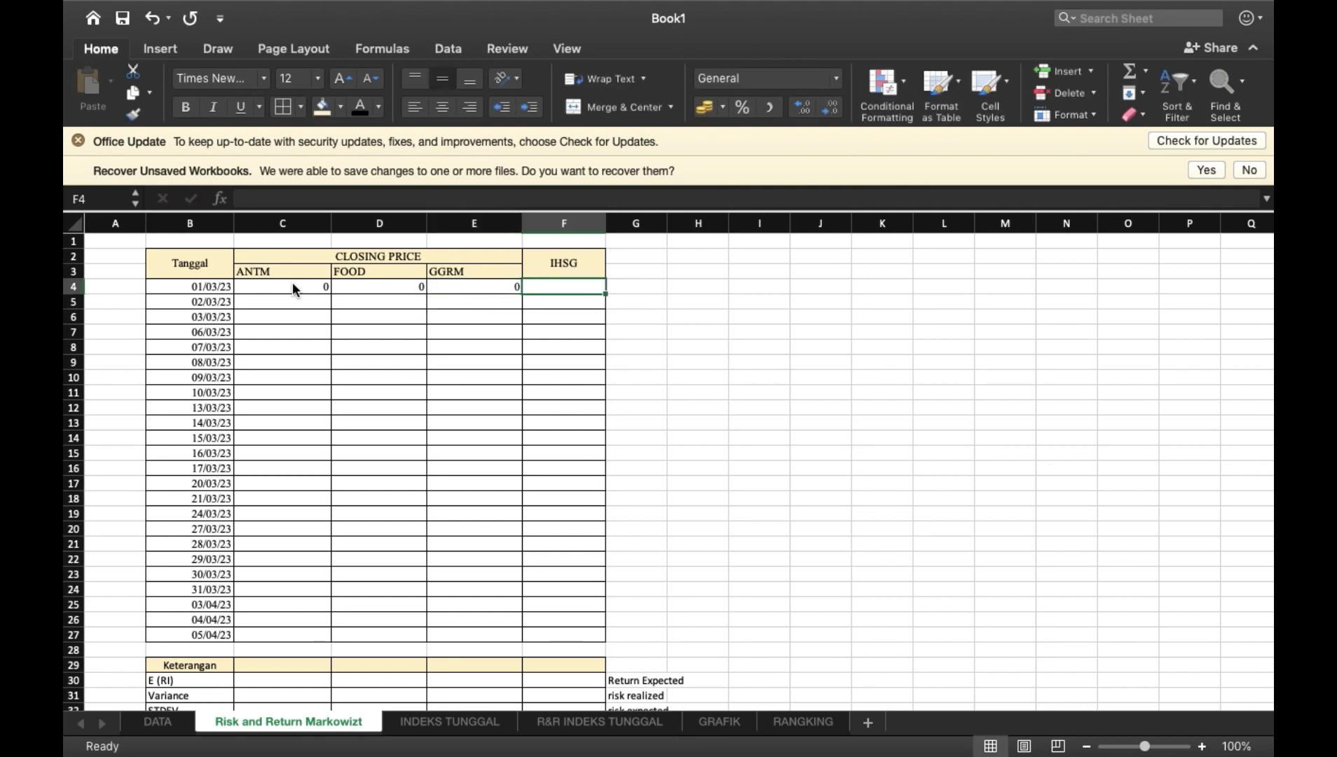
type("0")
Build the ANTM return formula for 02/03/23 in C5 as =DATA!C10-DATA!C9/DATA!C9, referencing prices on the DATA sheet.
left_click(272, 296)
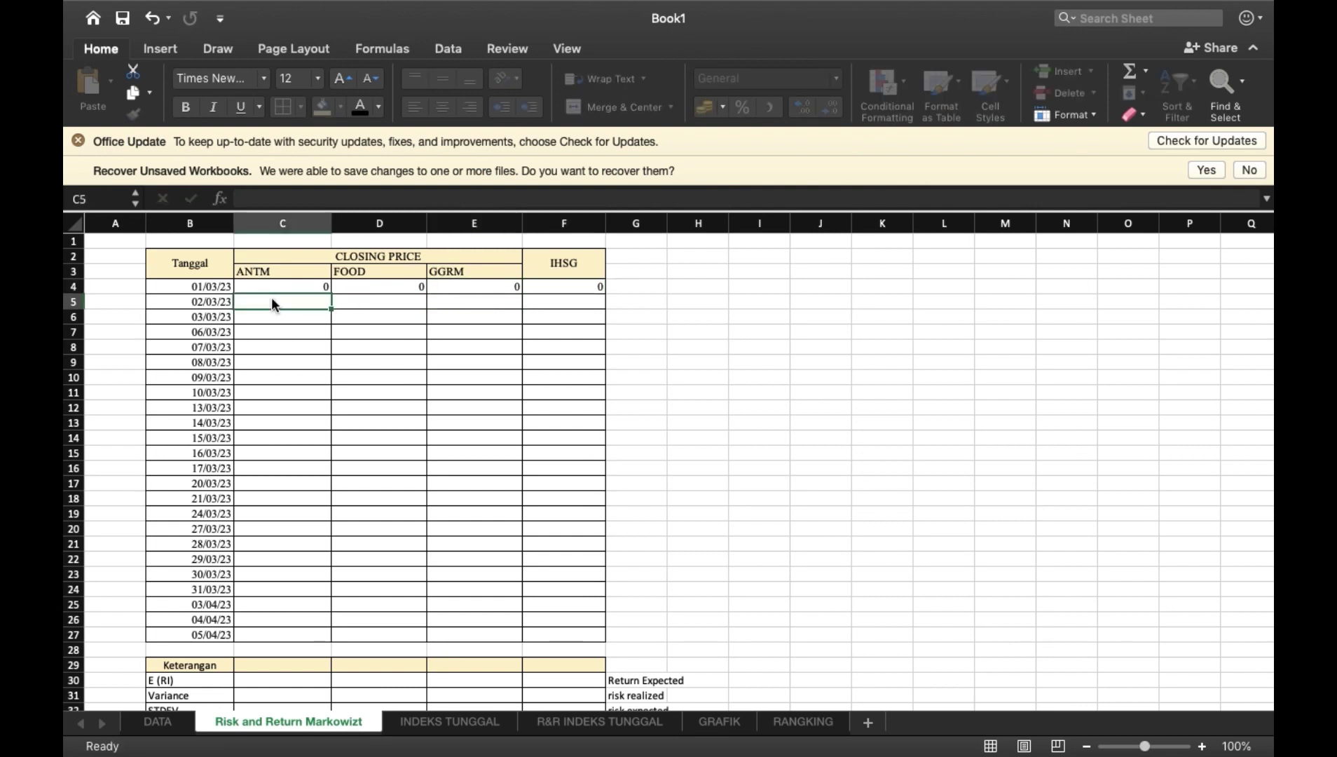
type("=")
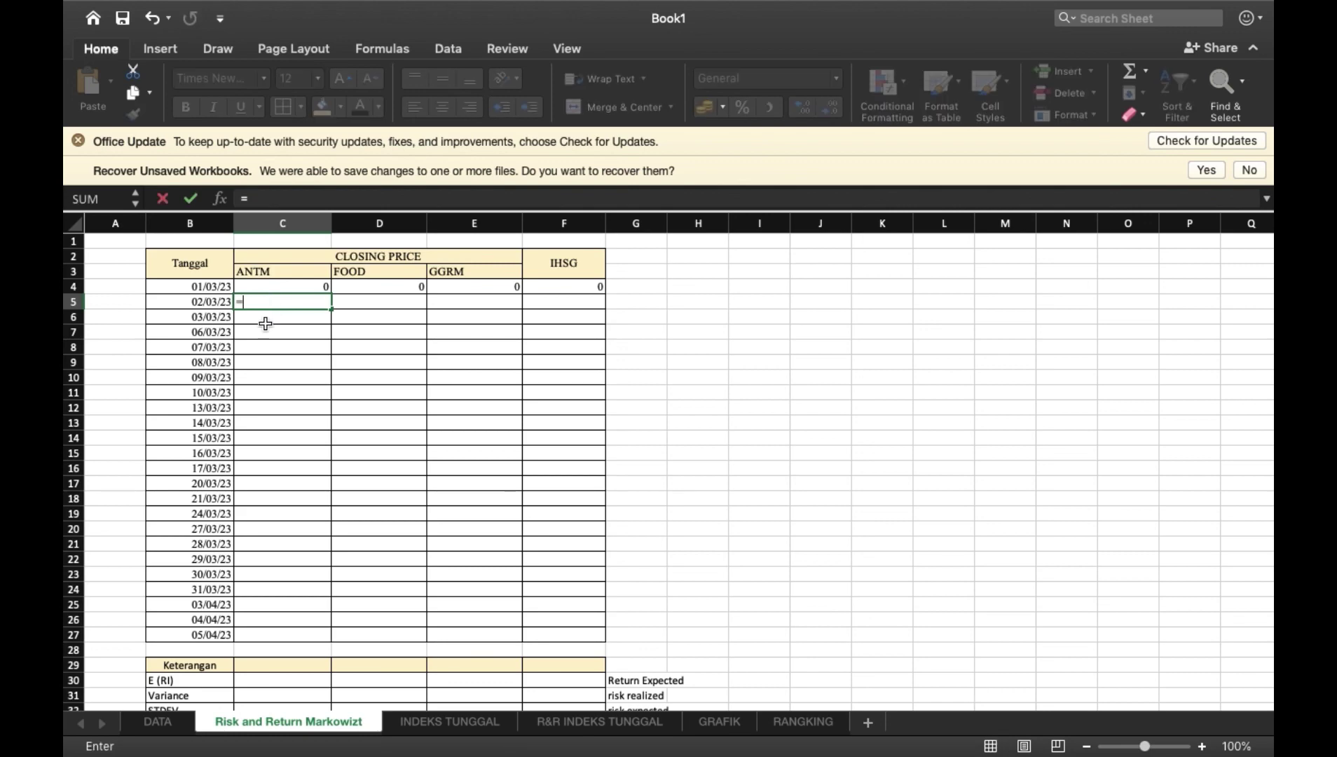
left_click(181, 726)
left_click(297, 324)
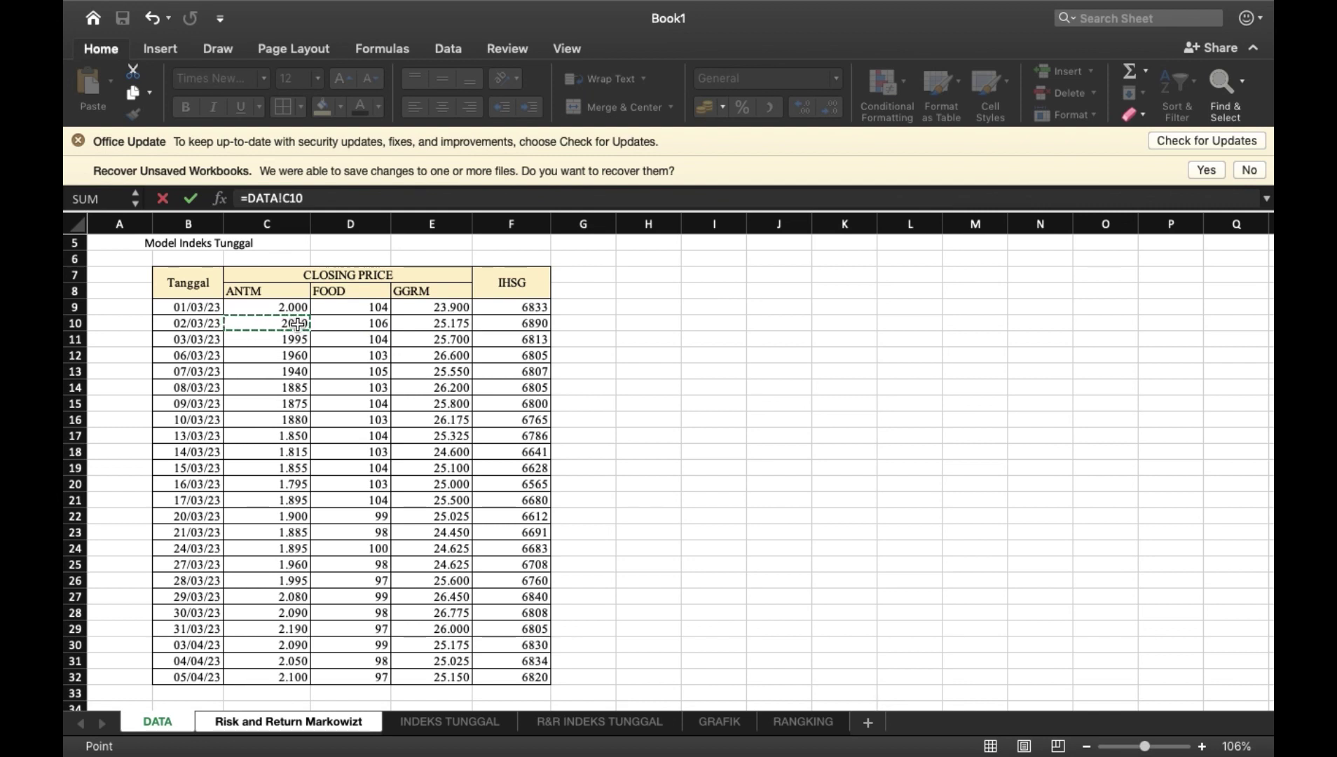
type("-")
left_click(297, 309)
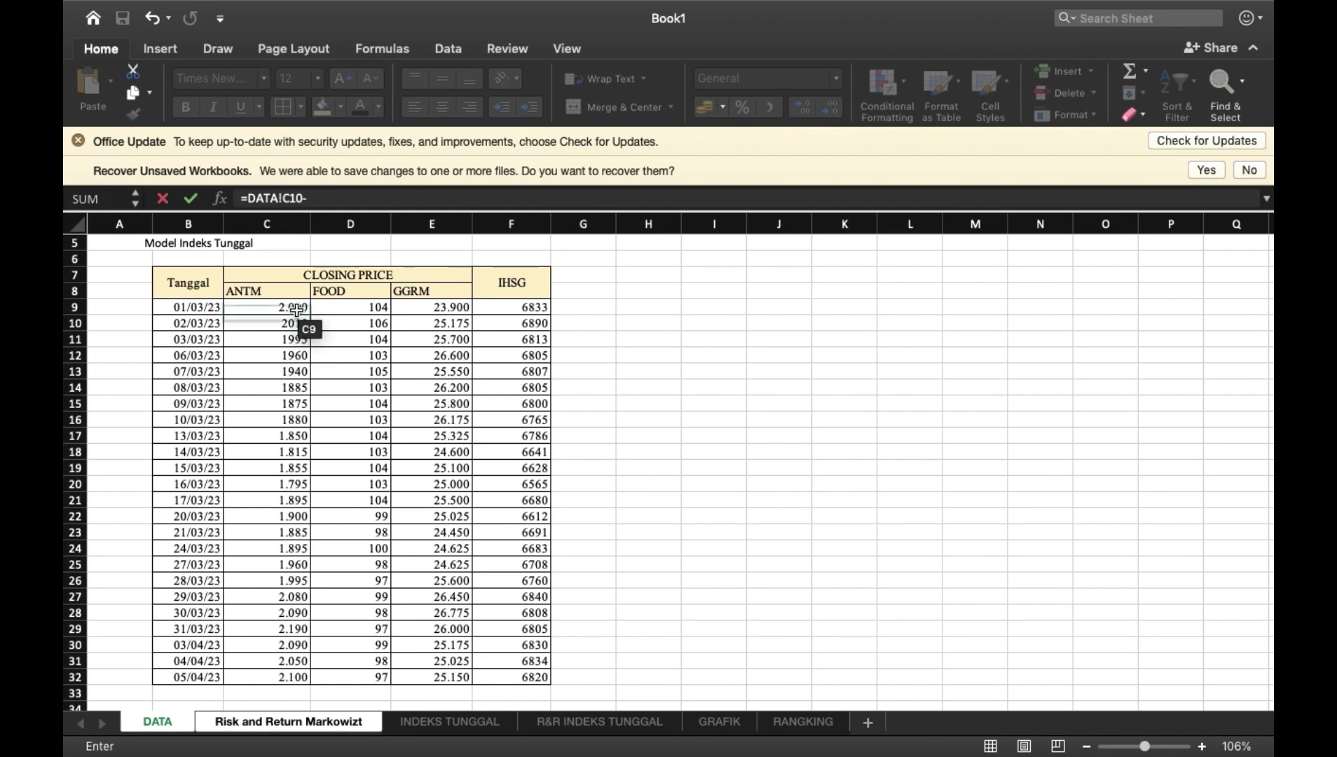
left_click(389, 199)
type("/")
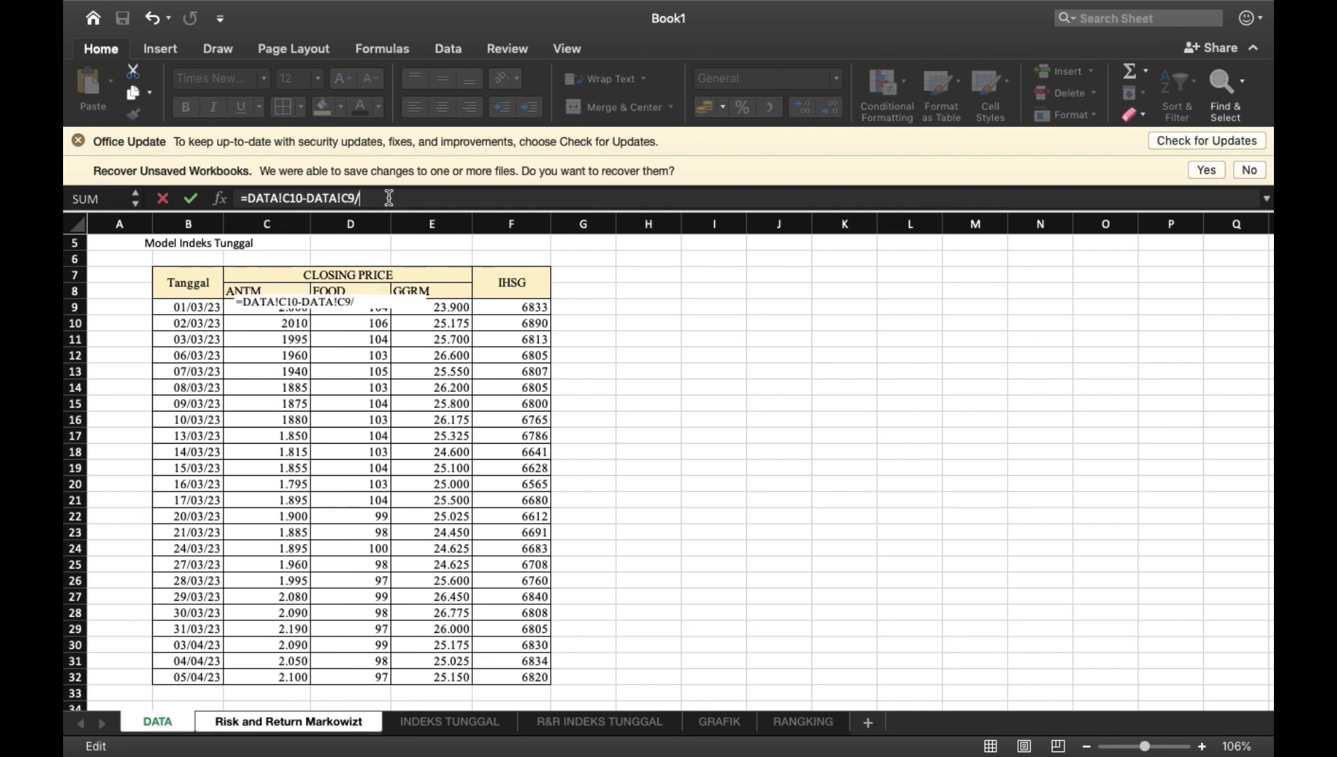
left_click(295, 311)
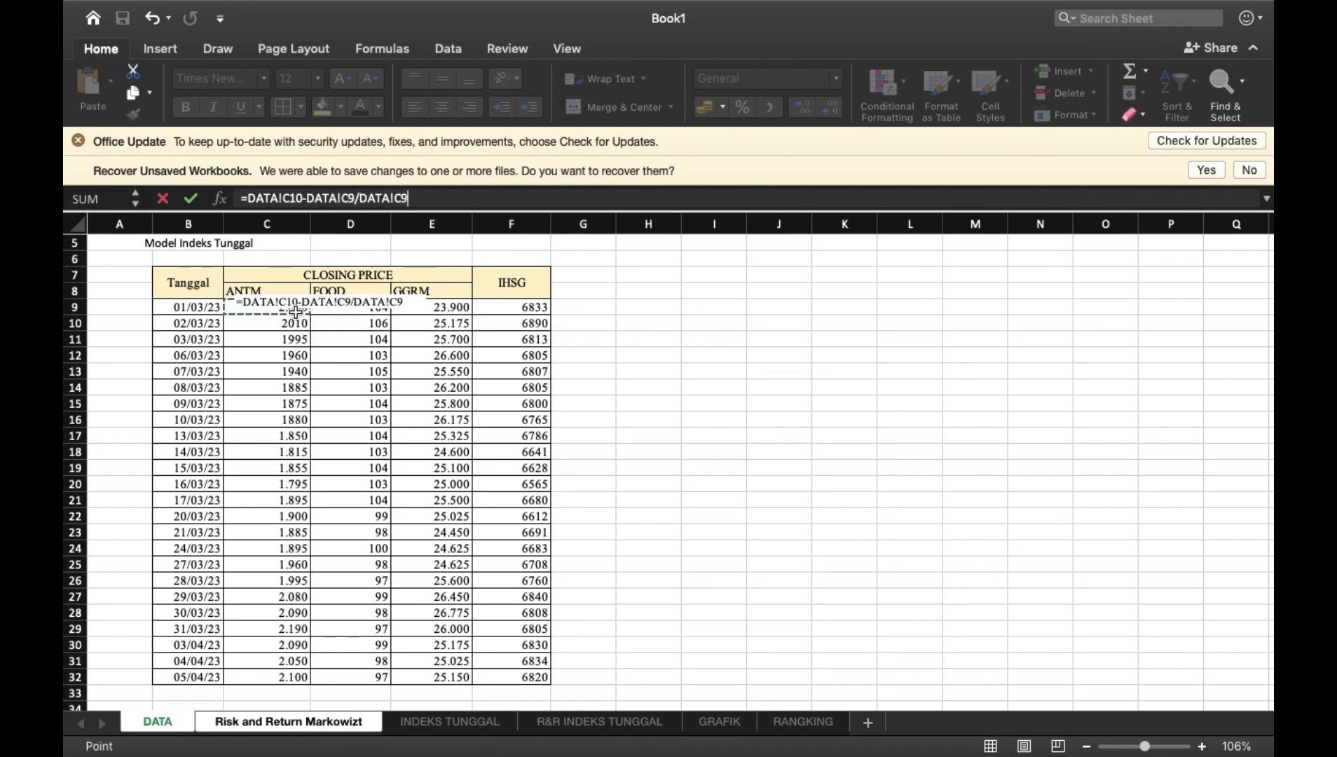
Enclose the subtraction in parentheses so the C5 formula reads =(DATA!C10-DATA!C9)/DATA!C9, and commit it.
left_click(245, 198)
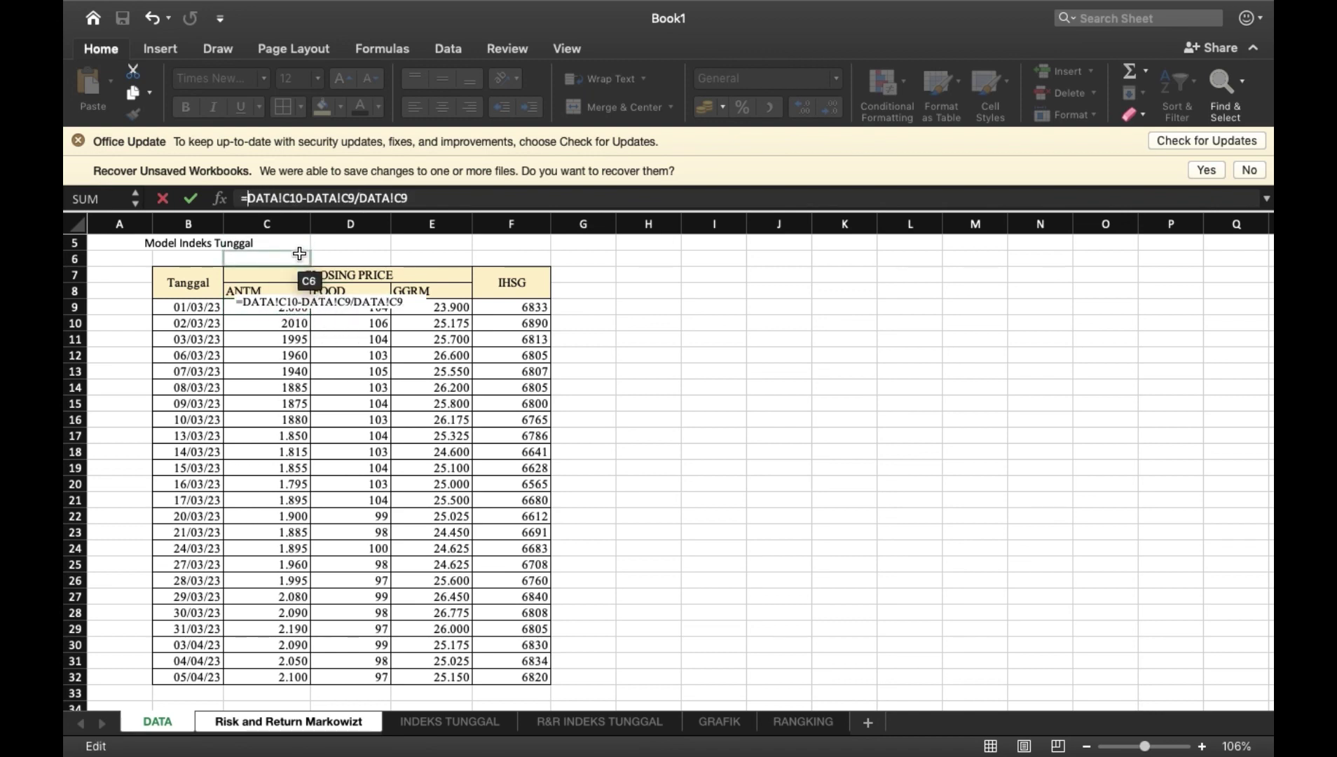
type("(")
left_click(360, 198)
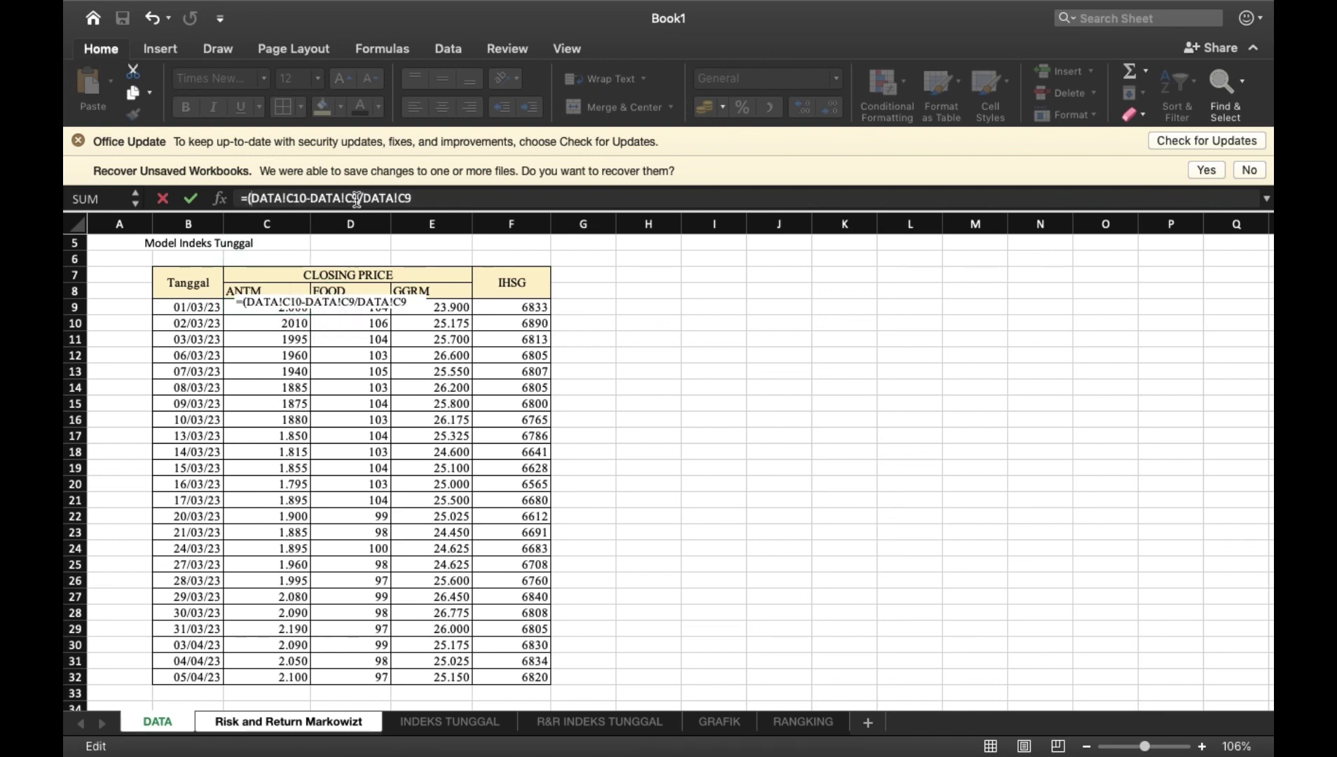
type(")")
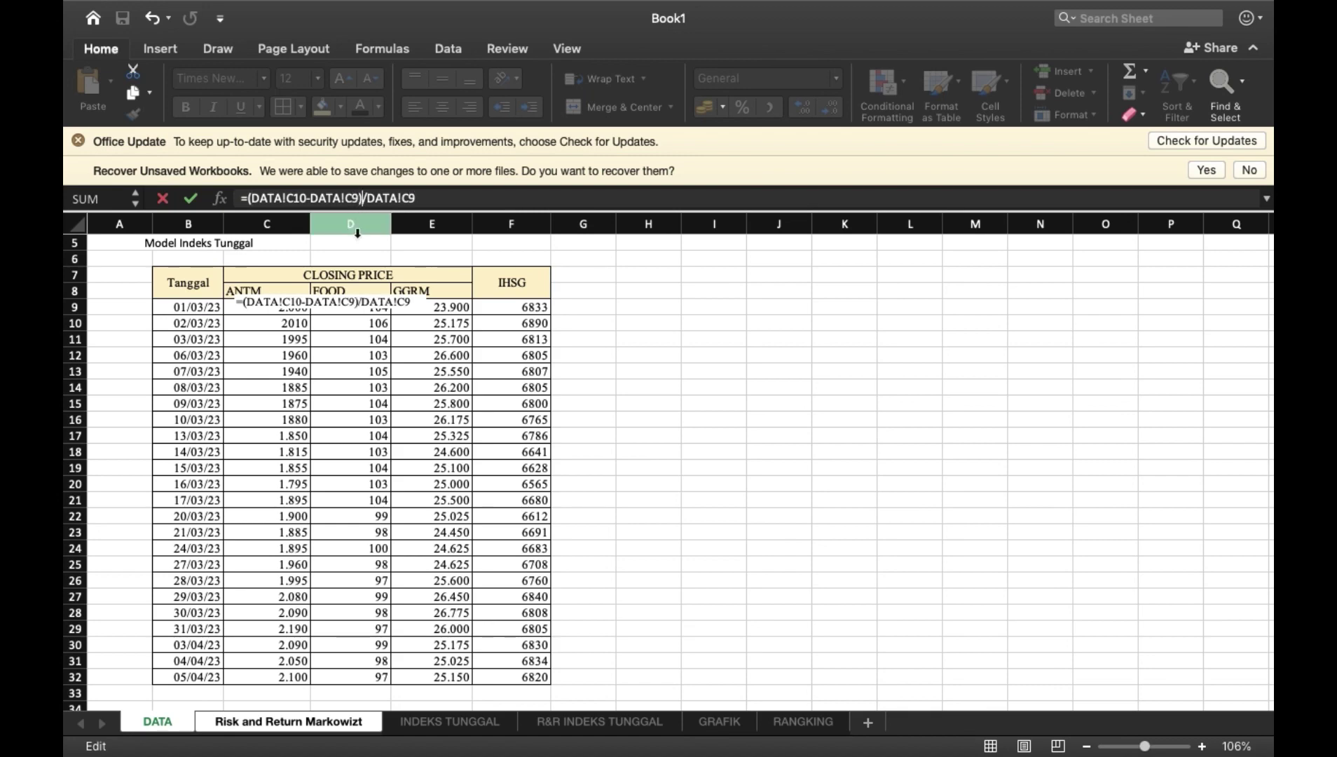
key("Return")
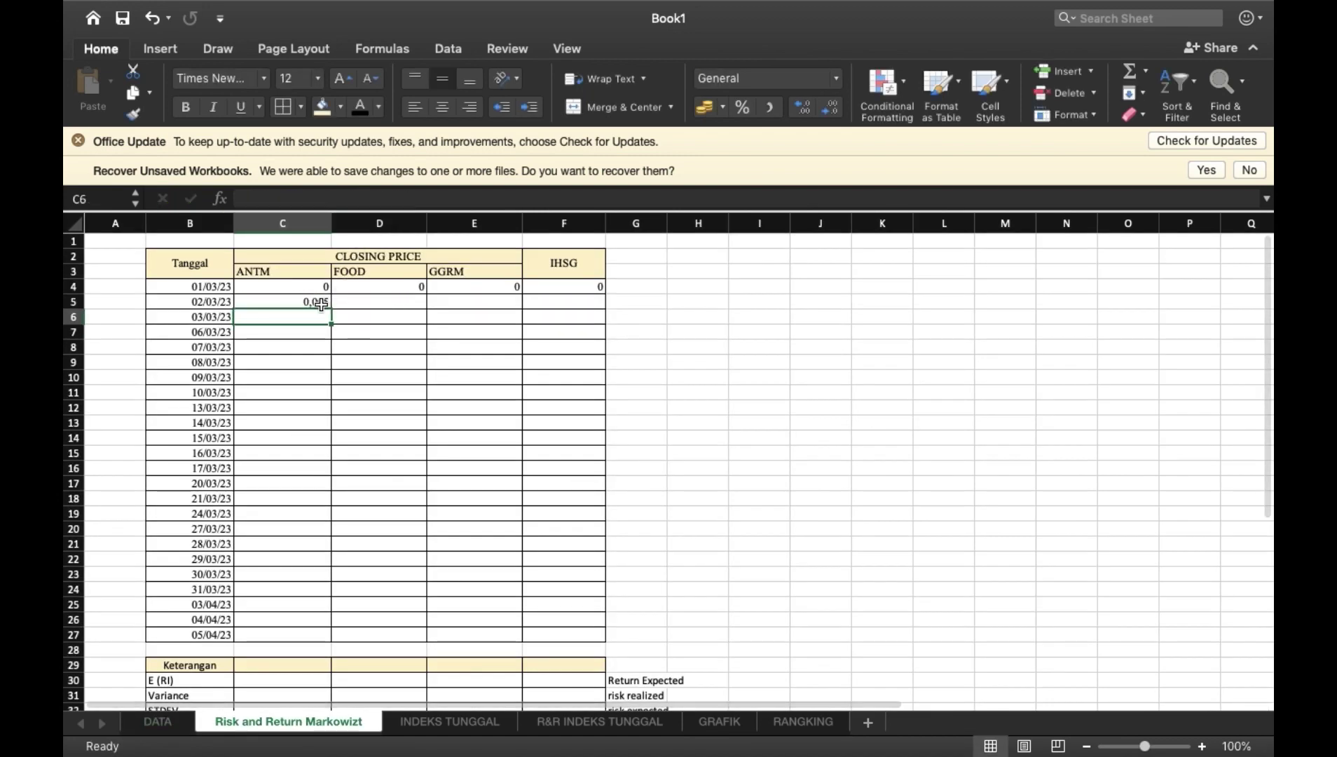
Copy the C5 return formula across row 5 to FOOD, GGRM and IHSG, and check it against the DATA sheet.
left_click(320, 305)
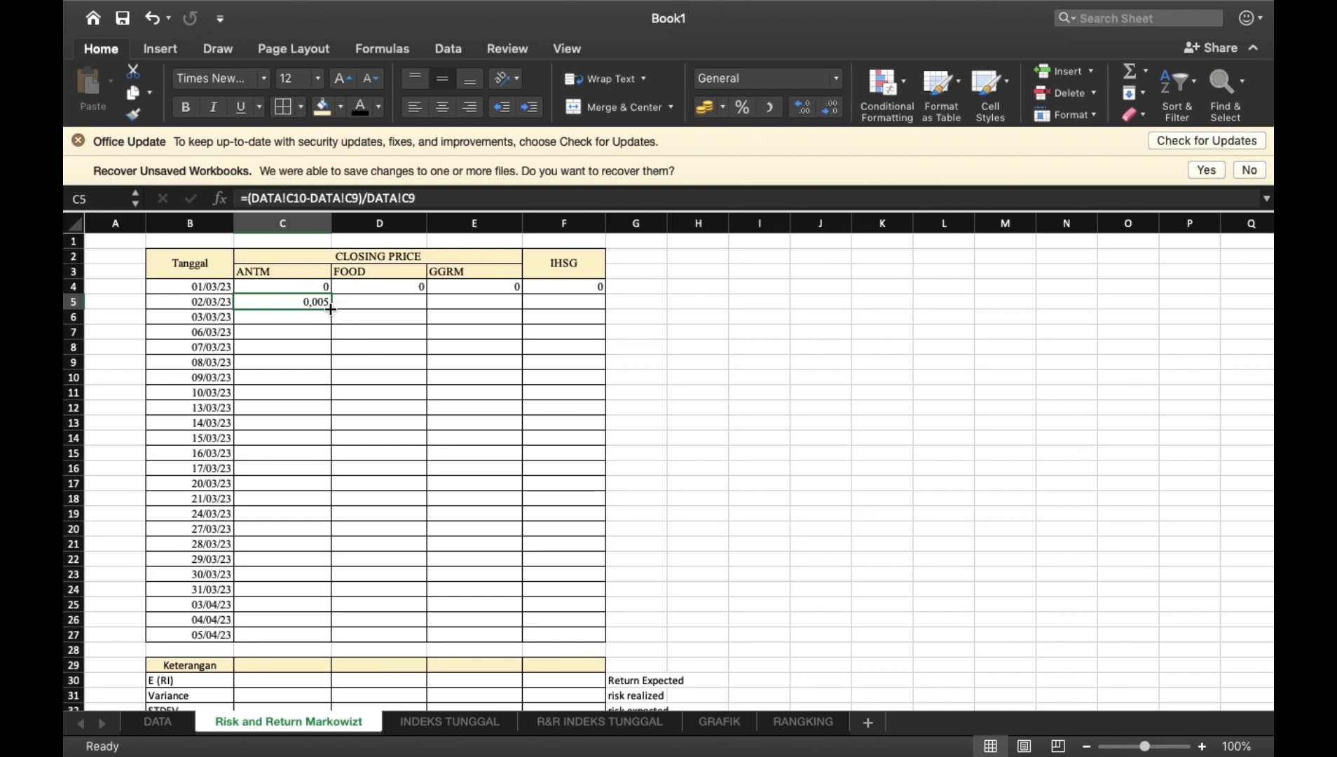
left_click_drag(331, 309, 595, 305)
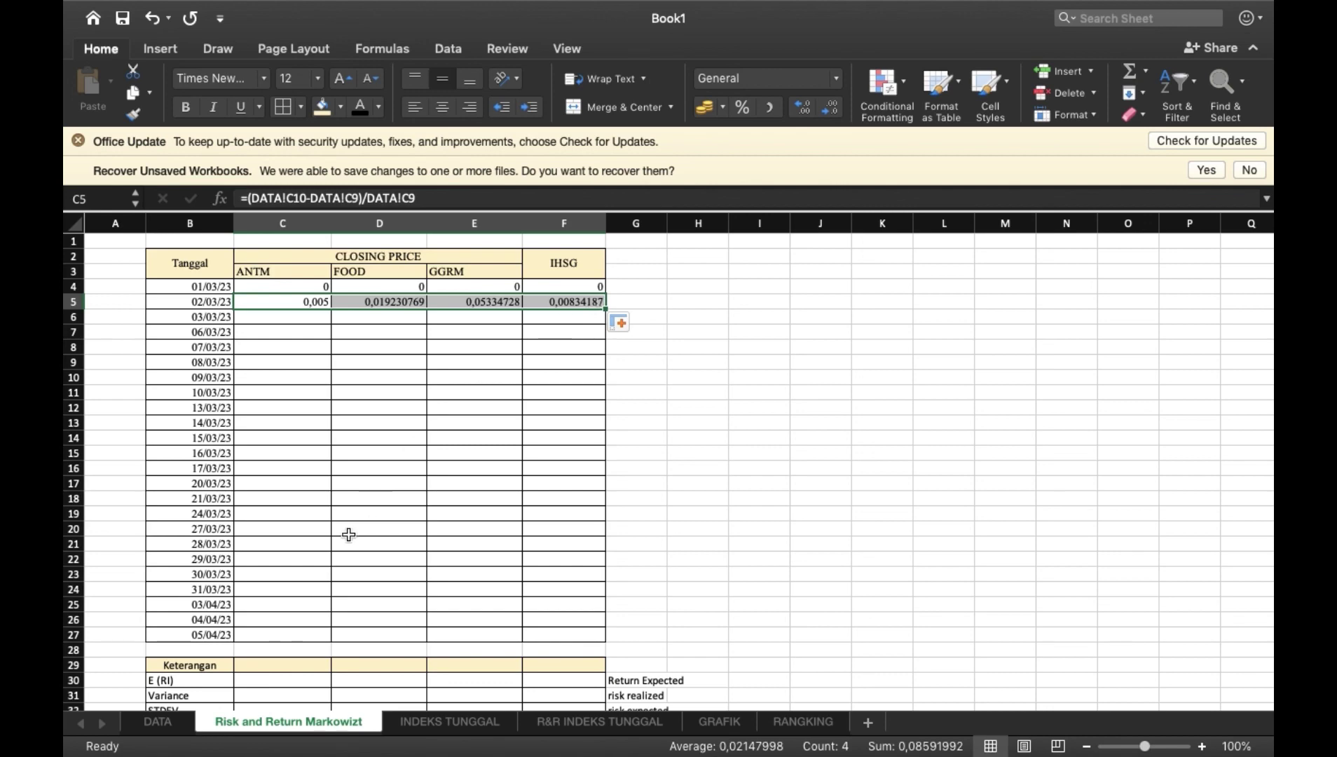
left_click(179, 718)
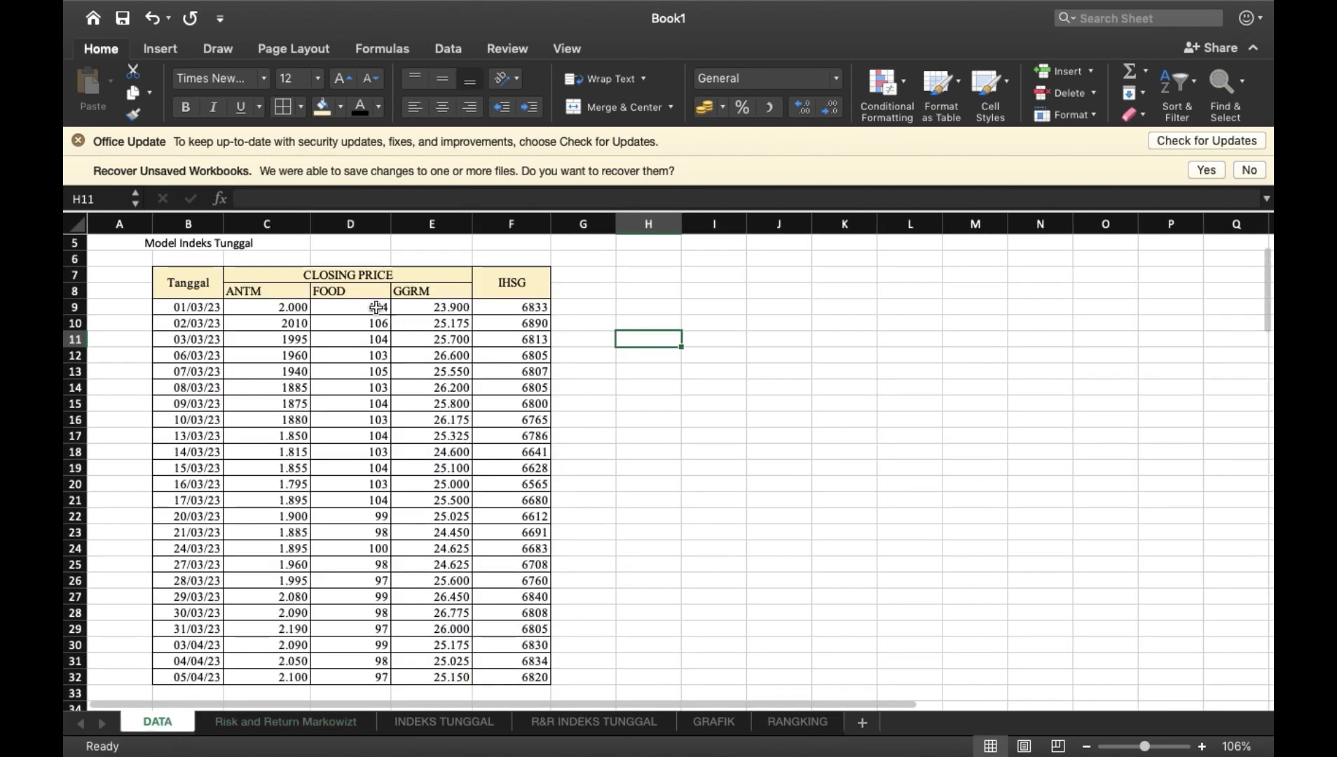
left_click(301, 722)
Fill the row 5 return formulas for ANTM, FOOD, GGRM and IHSG down through 05/04/23 in row 27.
left_click(317, 301)
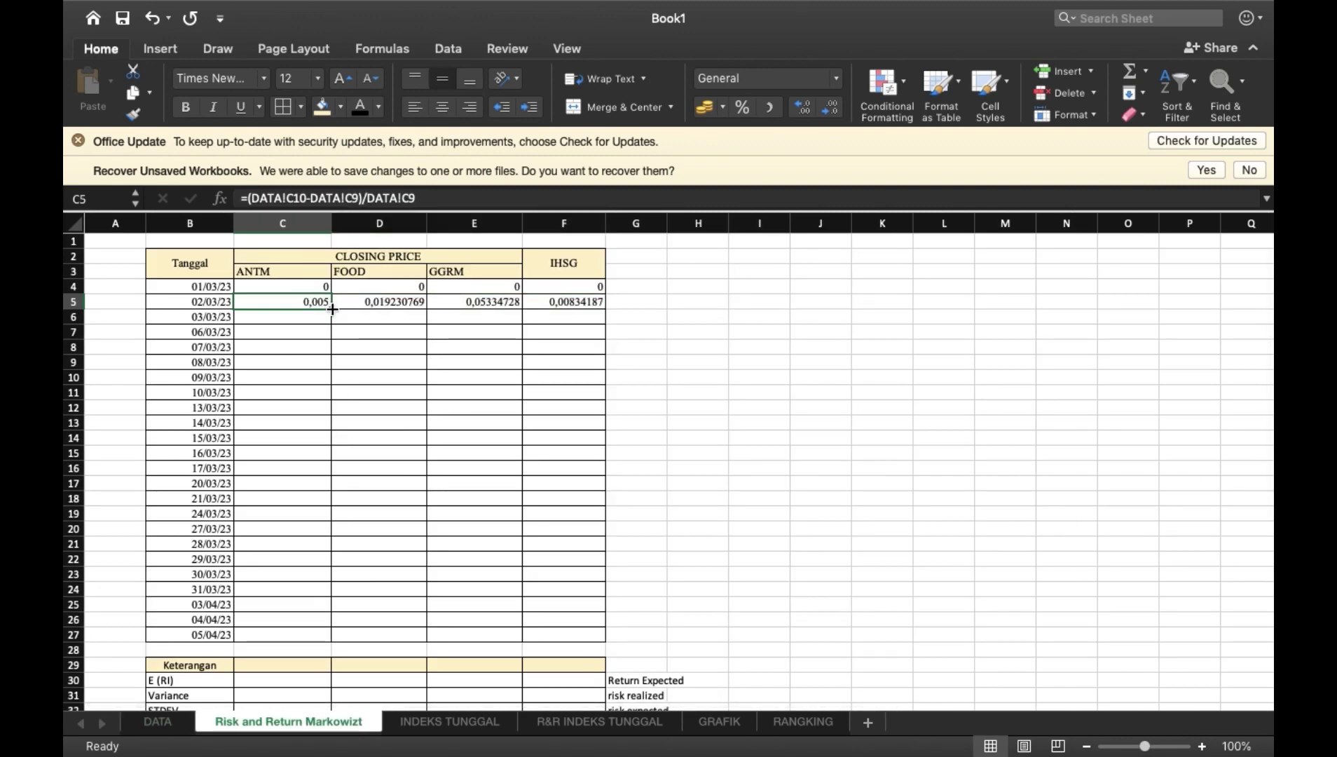
double_click(332, 309)
left_click(419, 301)
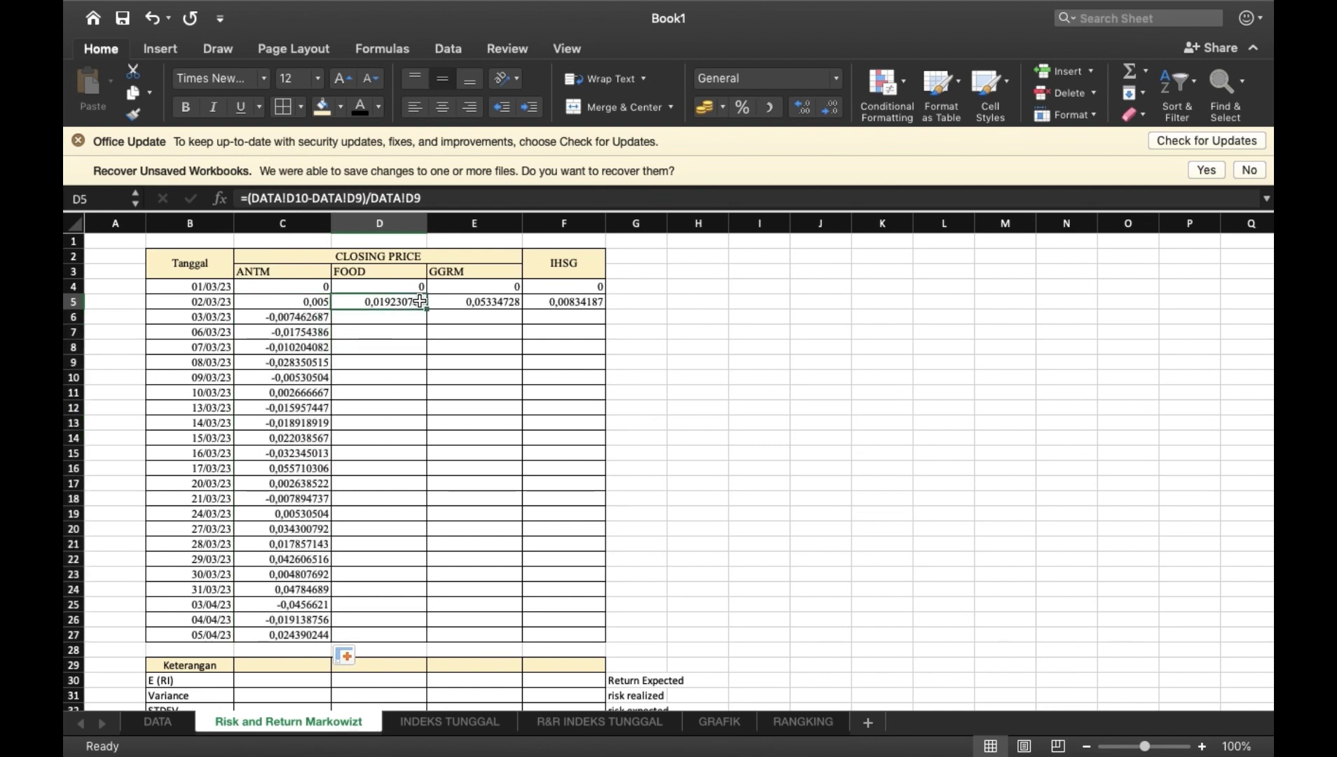
double_click(427, 309)
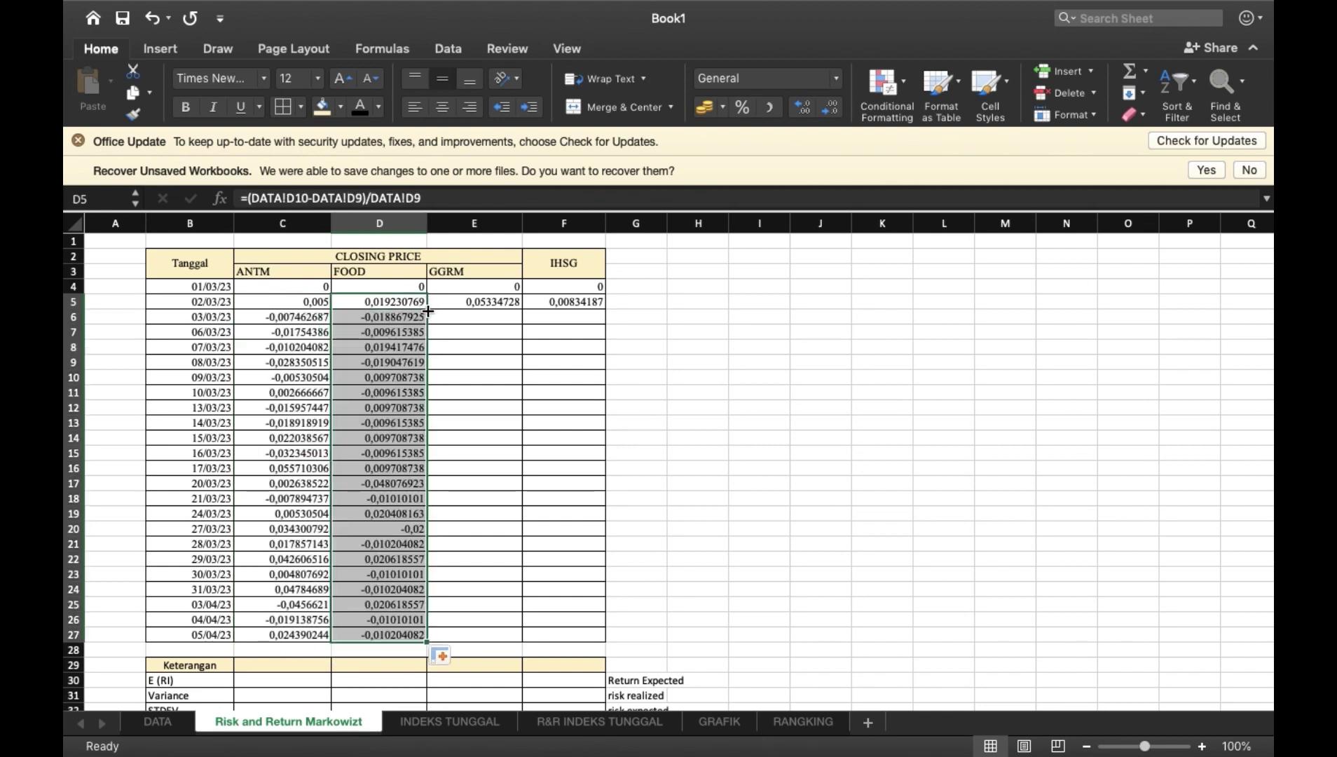
left_click(507, 302)
double_click(522, 310)
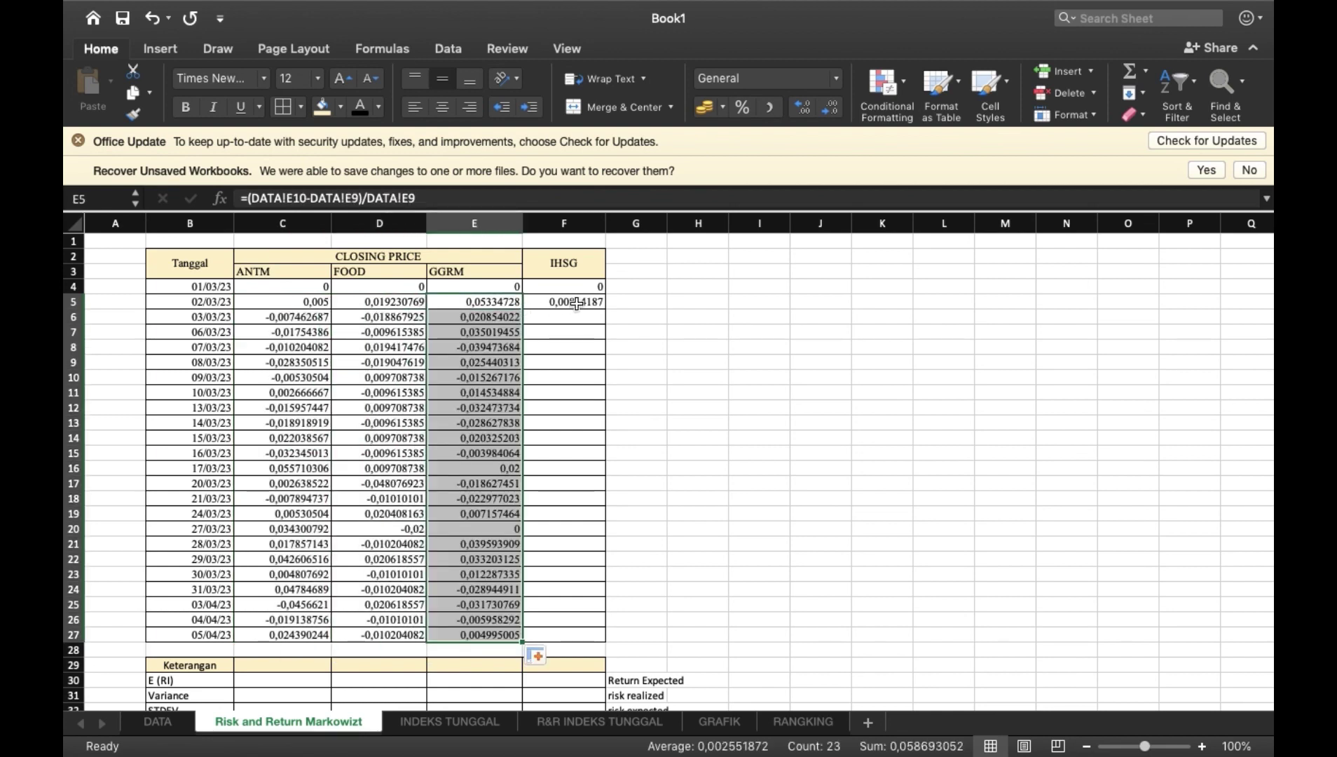
left_click(578, 303)
double_click(609, 311)
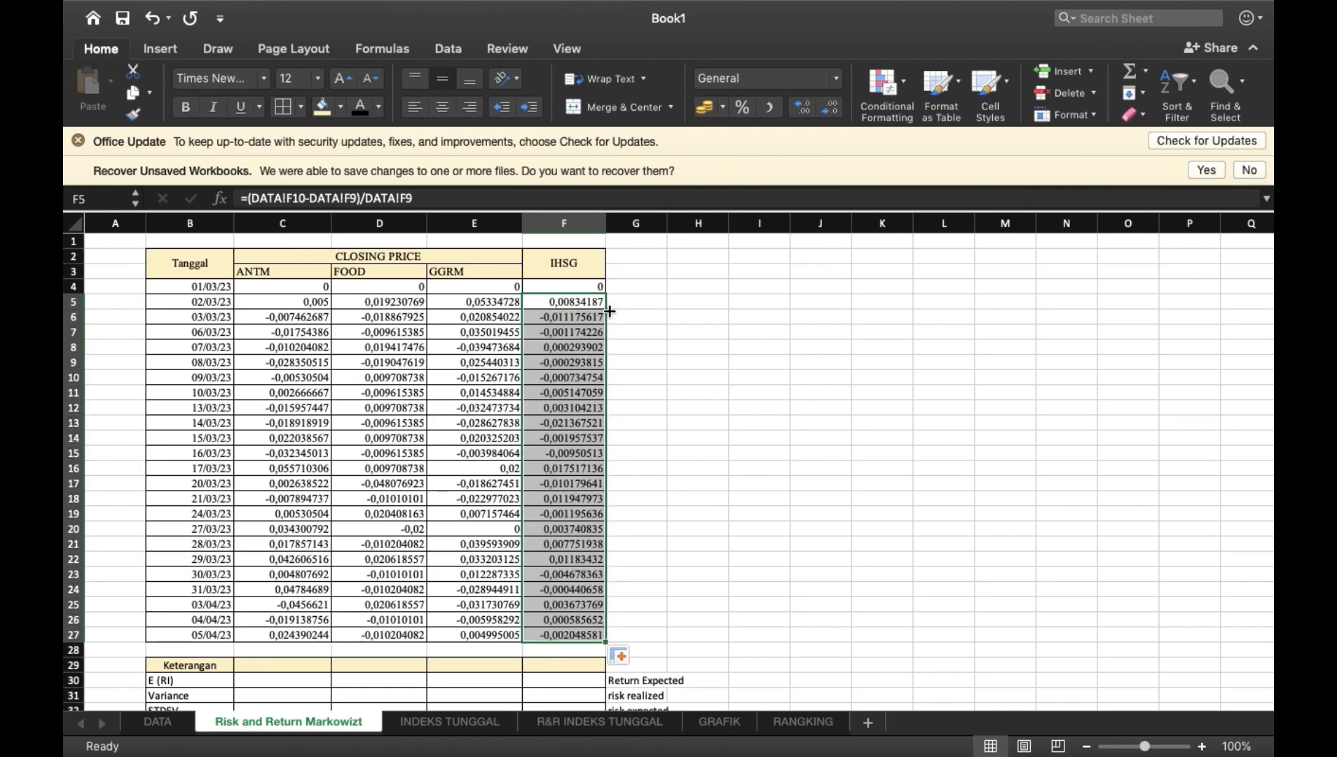
Calculate the ANTM expected return E (RI) in C30 with =AVERAGE(C4:C27).
scroll(519, 483, "down", 3)
scroll(519, 483, "up", 3)
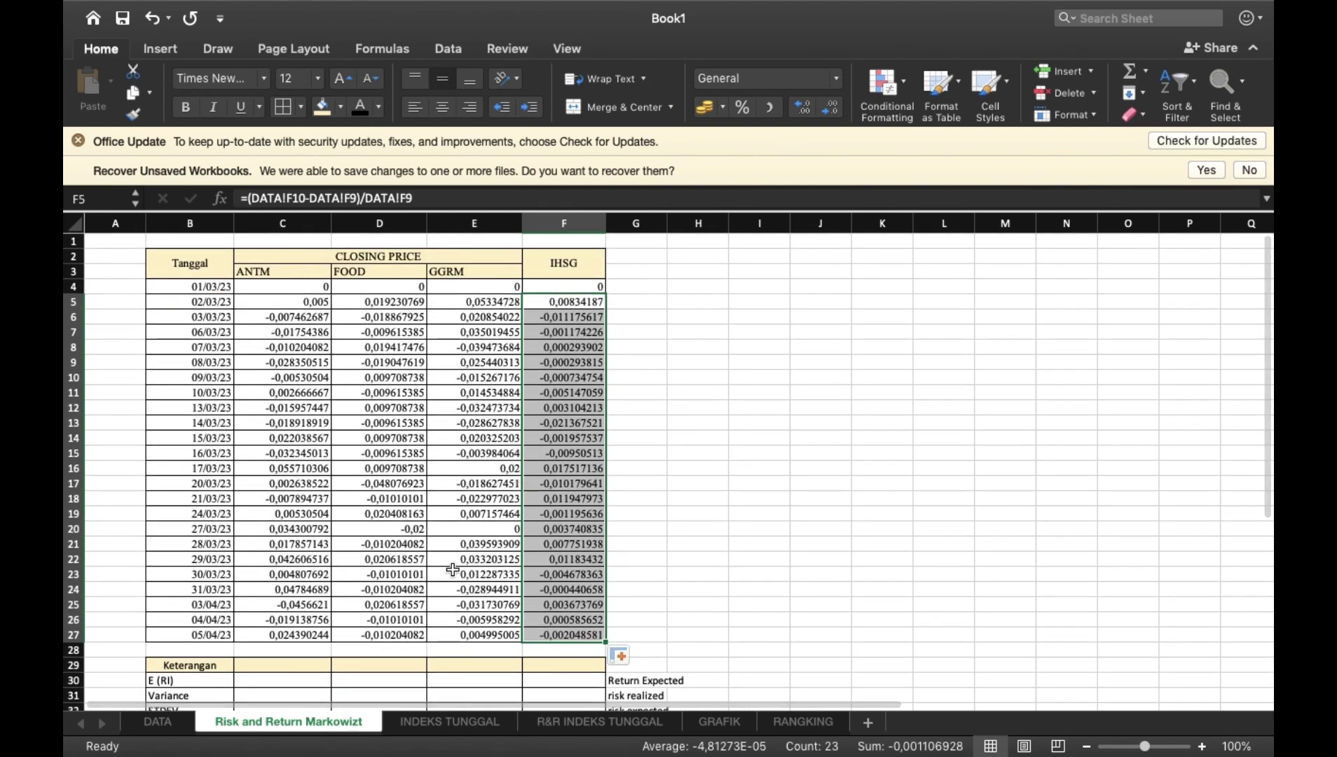
scroll(345, 578, "down", 4)
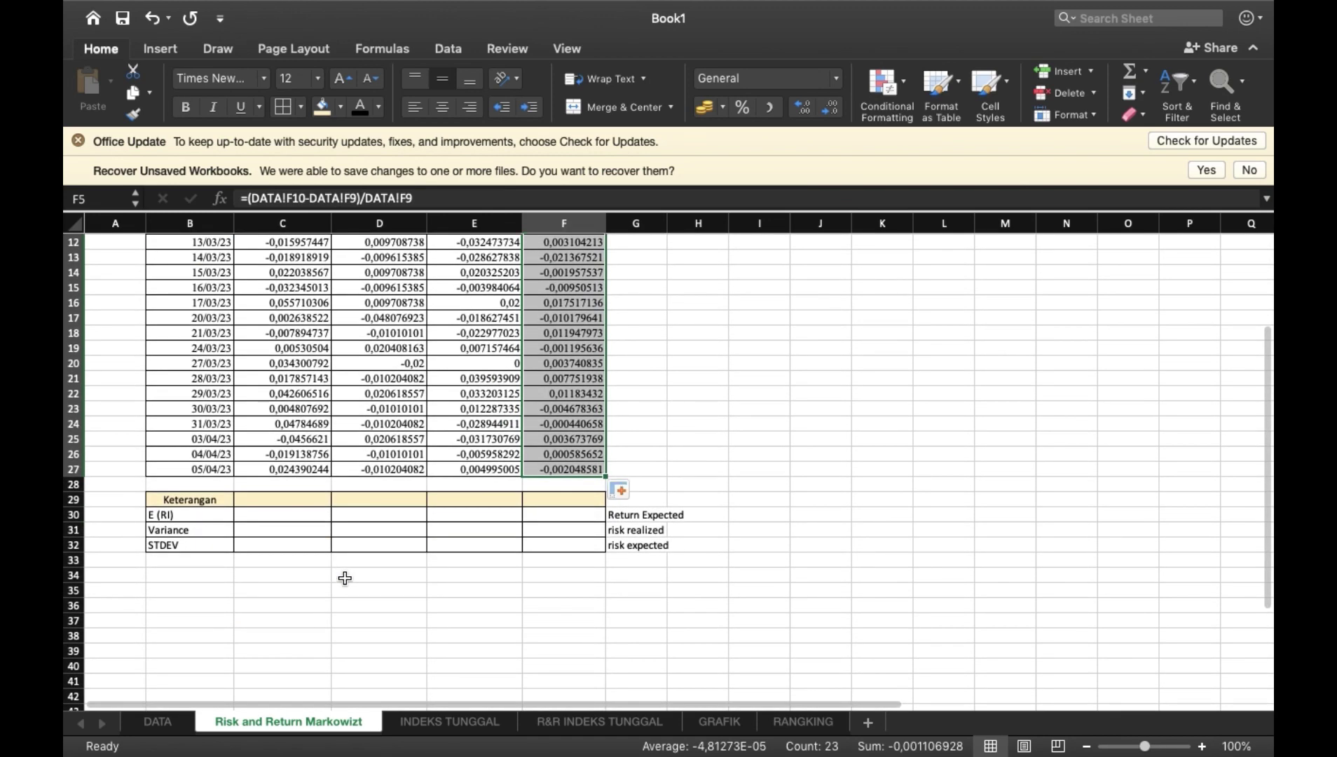
left_click(306, 512)
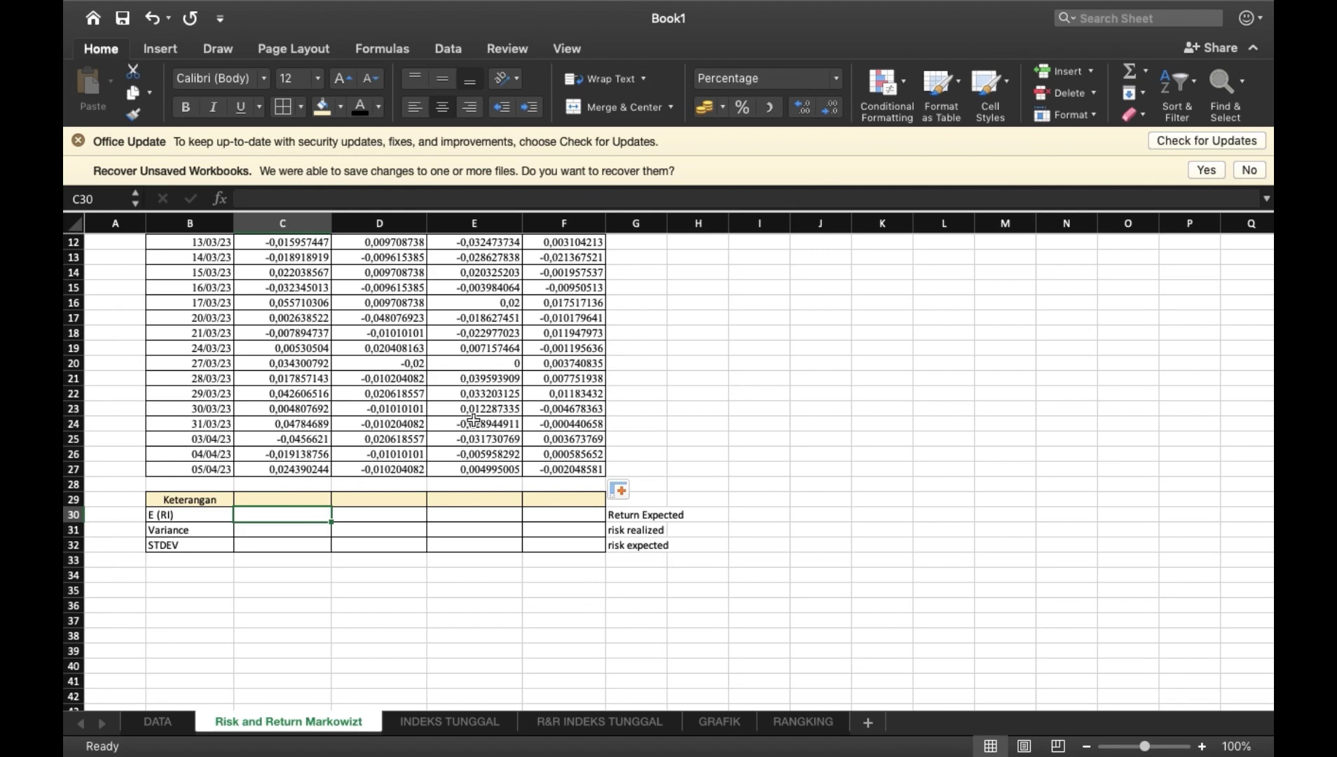
scroll(508, 412, "up", 5)
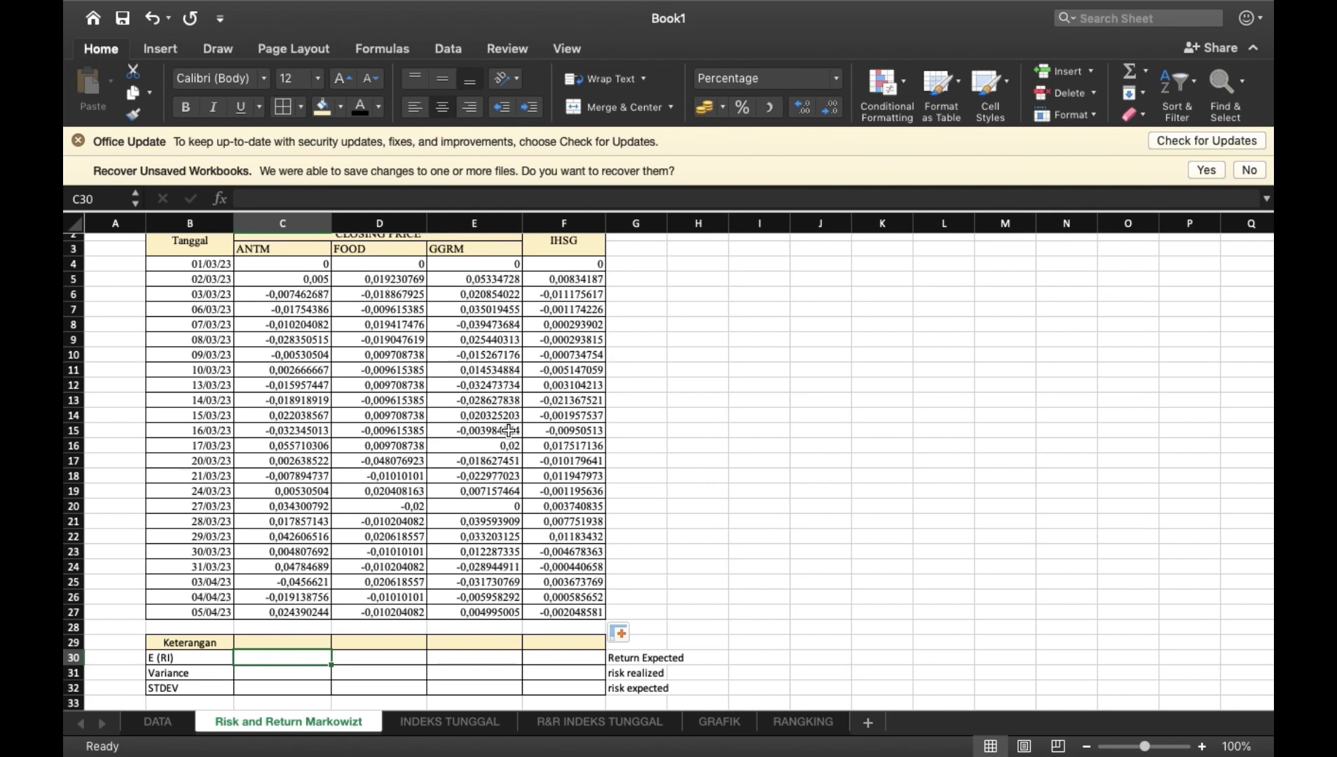
type("=AVA")
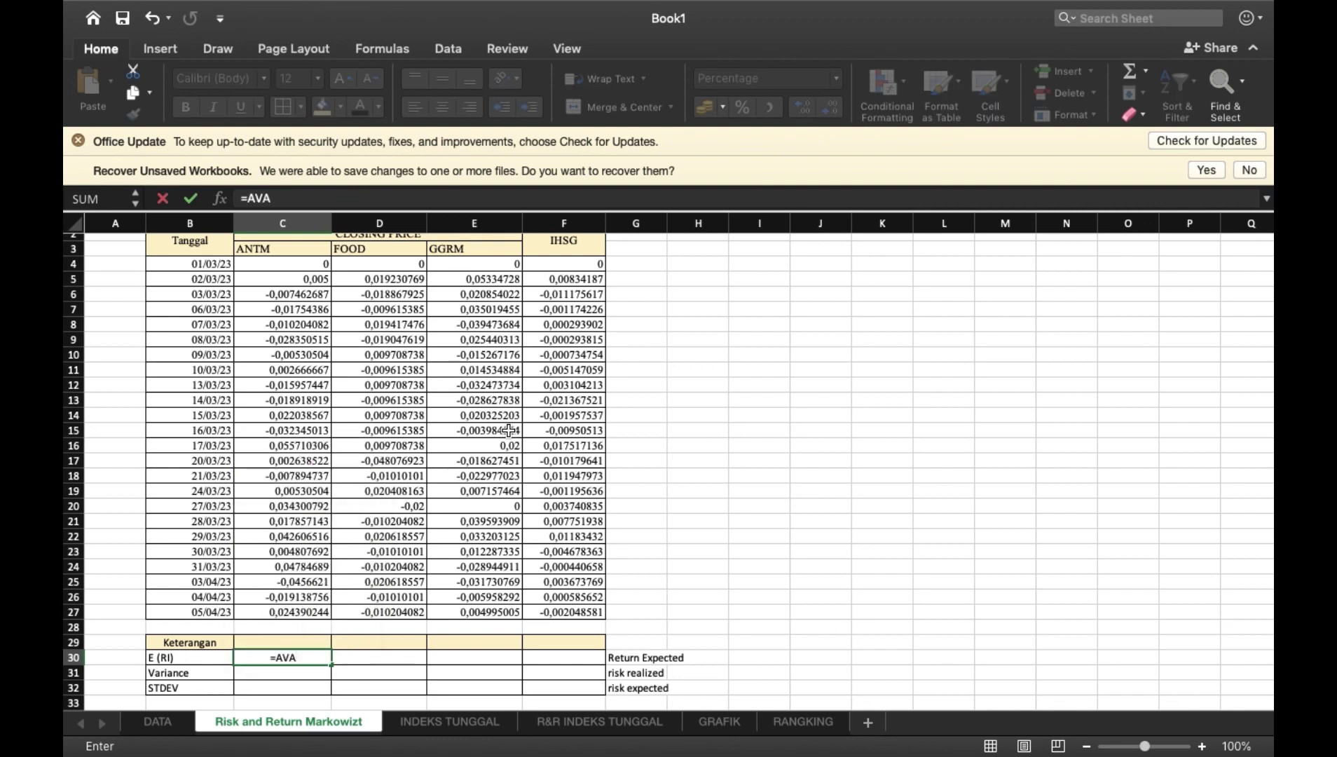
key("BackSpace")
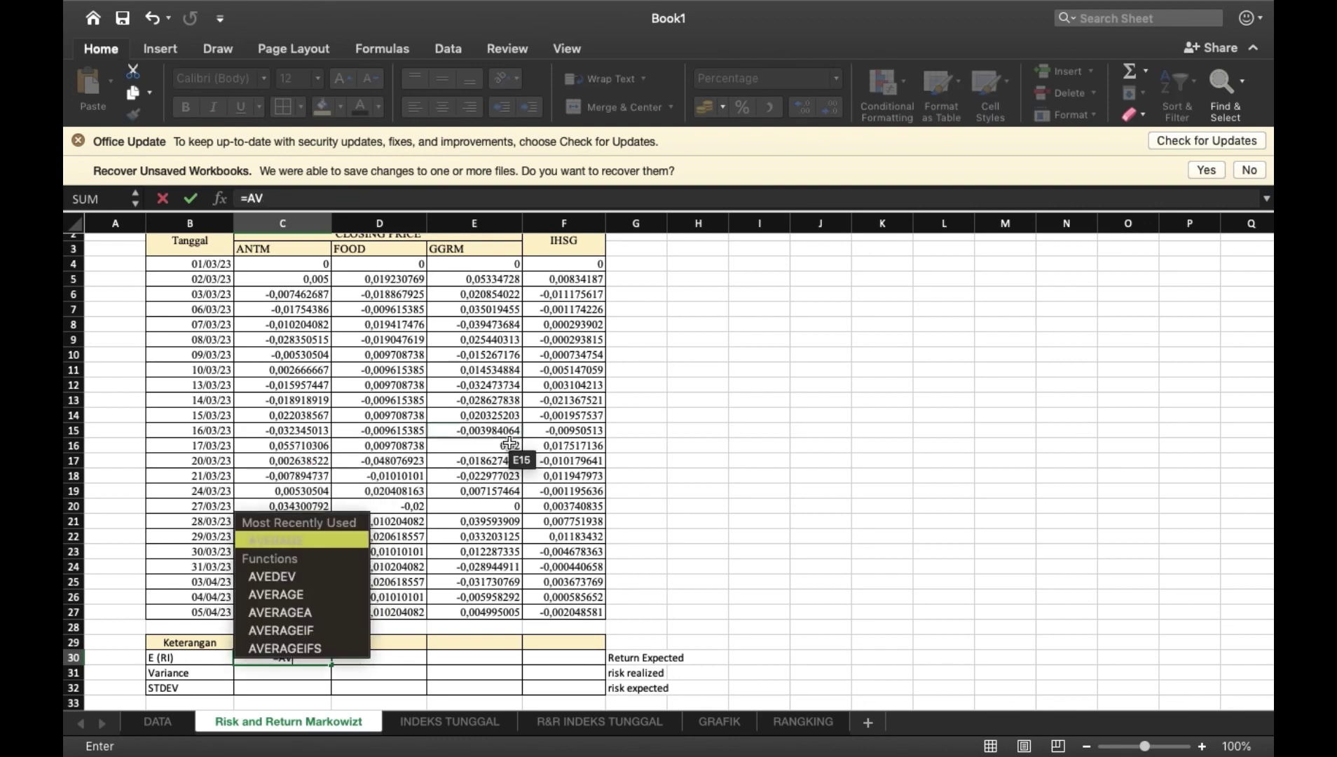
left_click(359, 543)
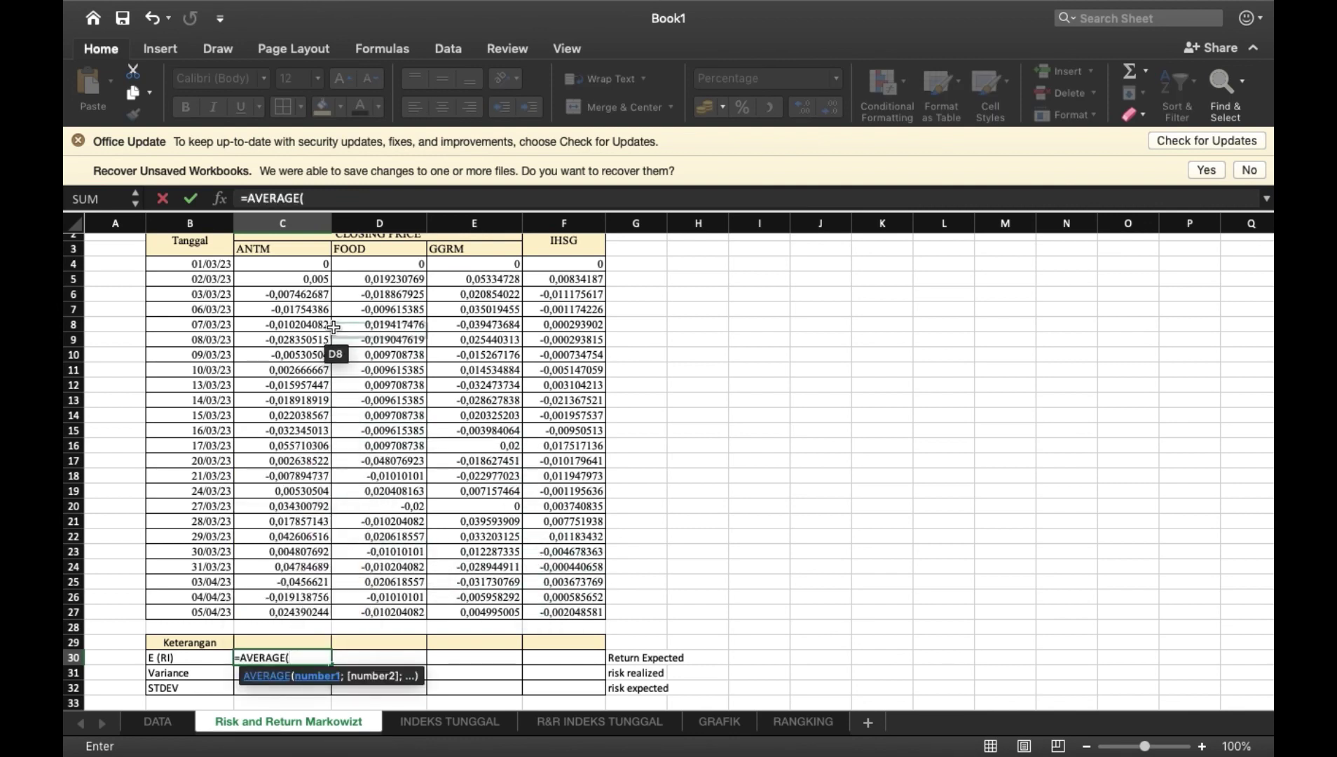
left_click_drag(313, 268, 299, 612)
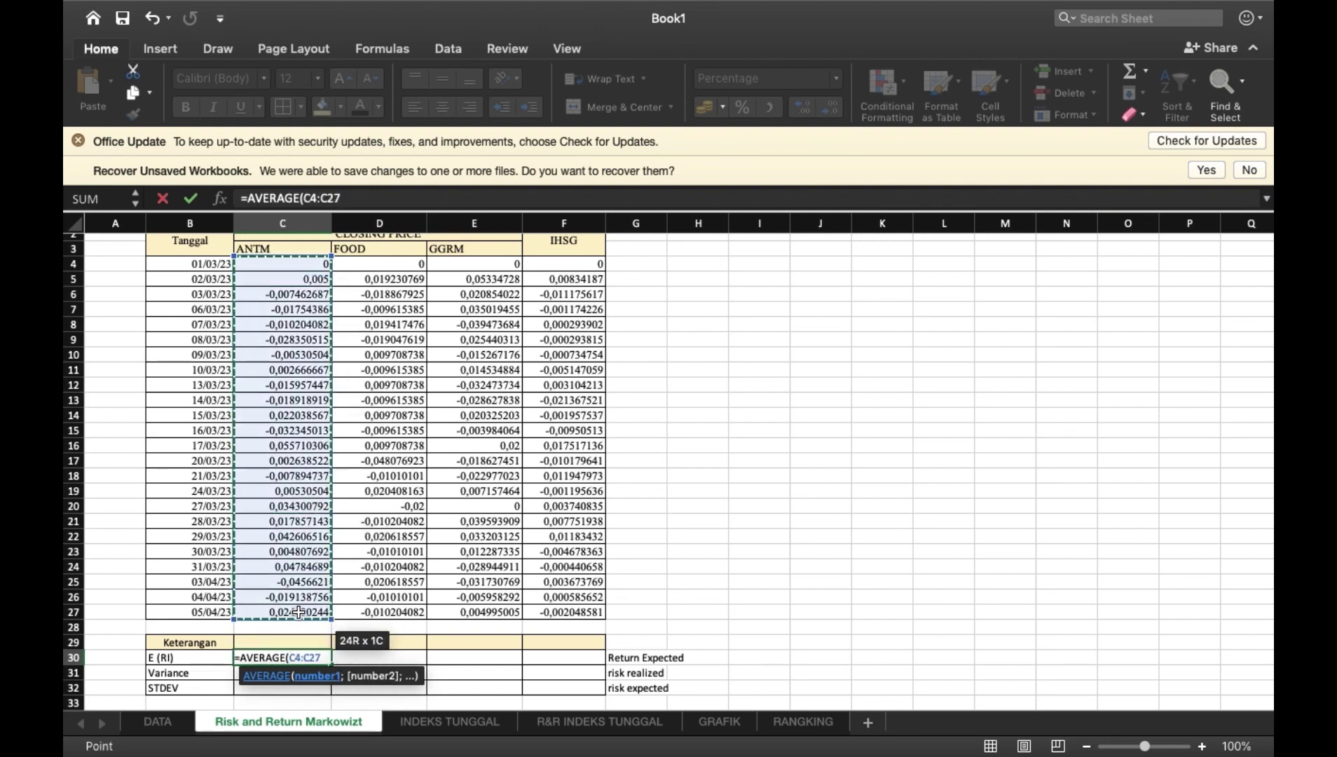
type(")")
key("Return")
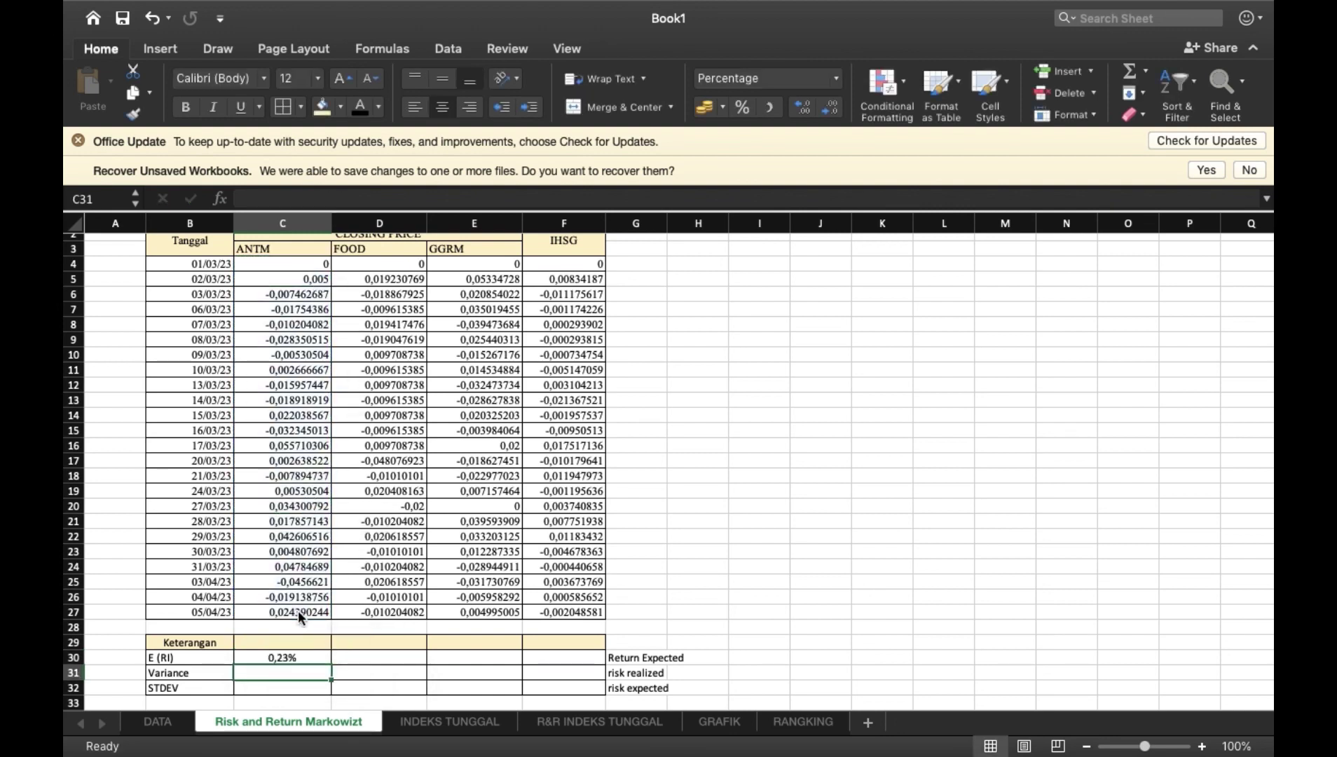
Copy the ANTM expected return formula in C30 across to FOOD, GGRM and IHSG in D30:F30.
left_click(303, 658)
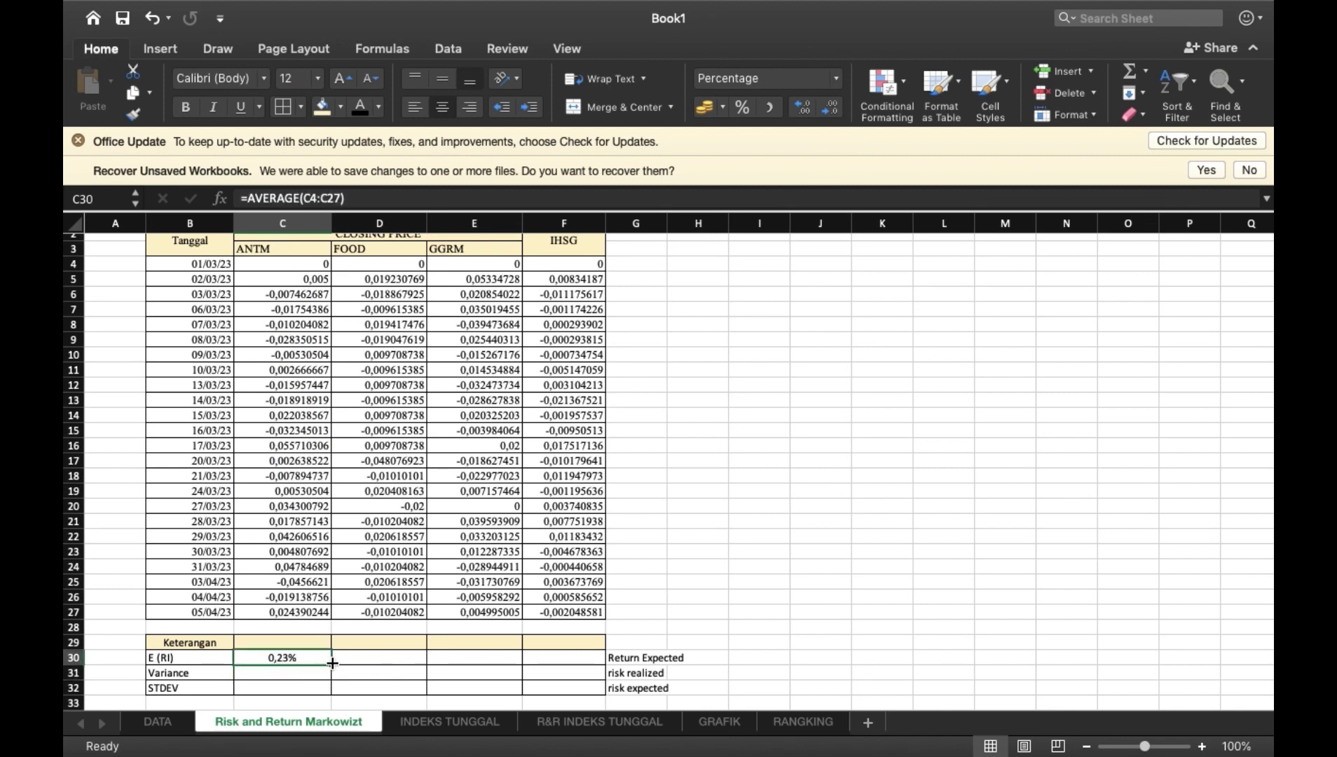
left_click_drag(332, 663, 587, 652)
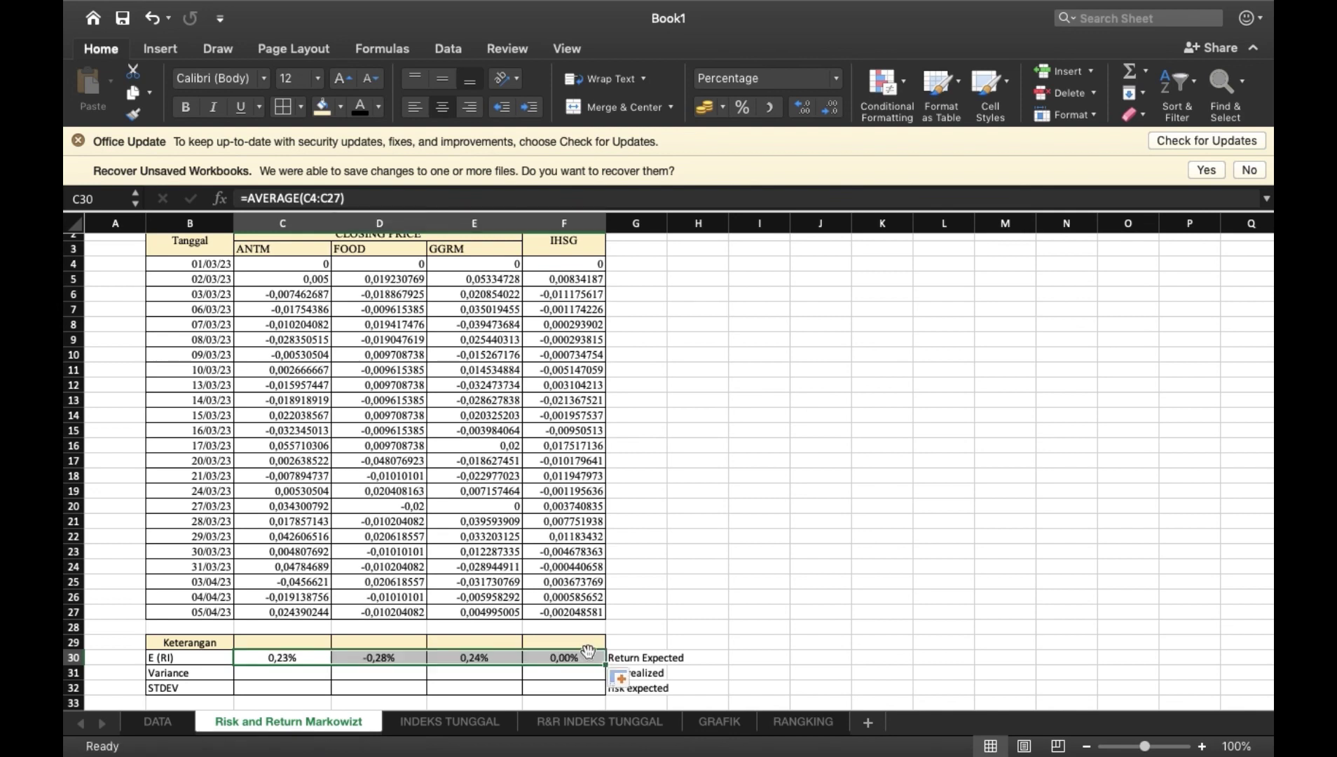
Label the Keterangan header cells C29:F29 as ANTM, FOOD, GGRM and IHSG.
left_click(302, 632)
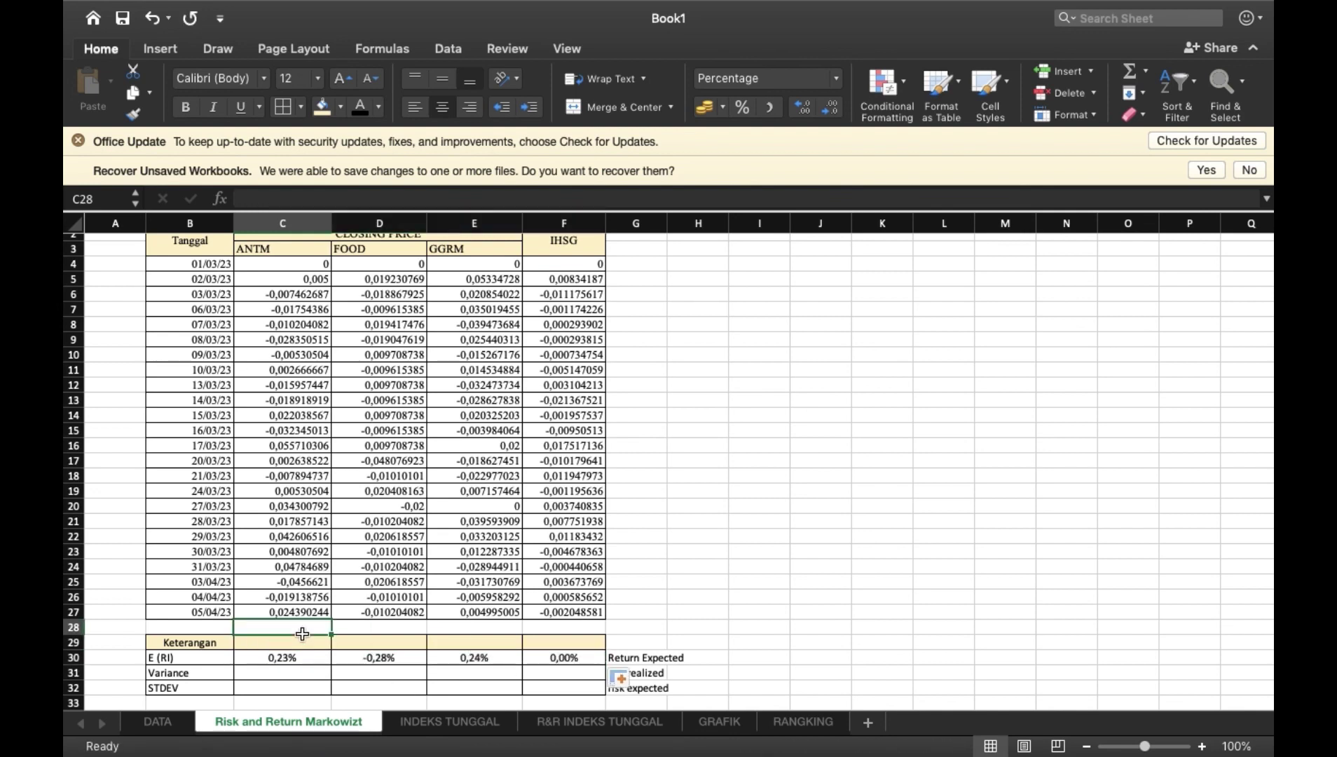
left_click(297, 642)
type("A")
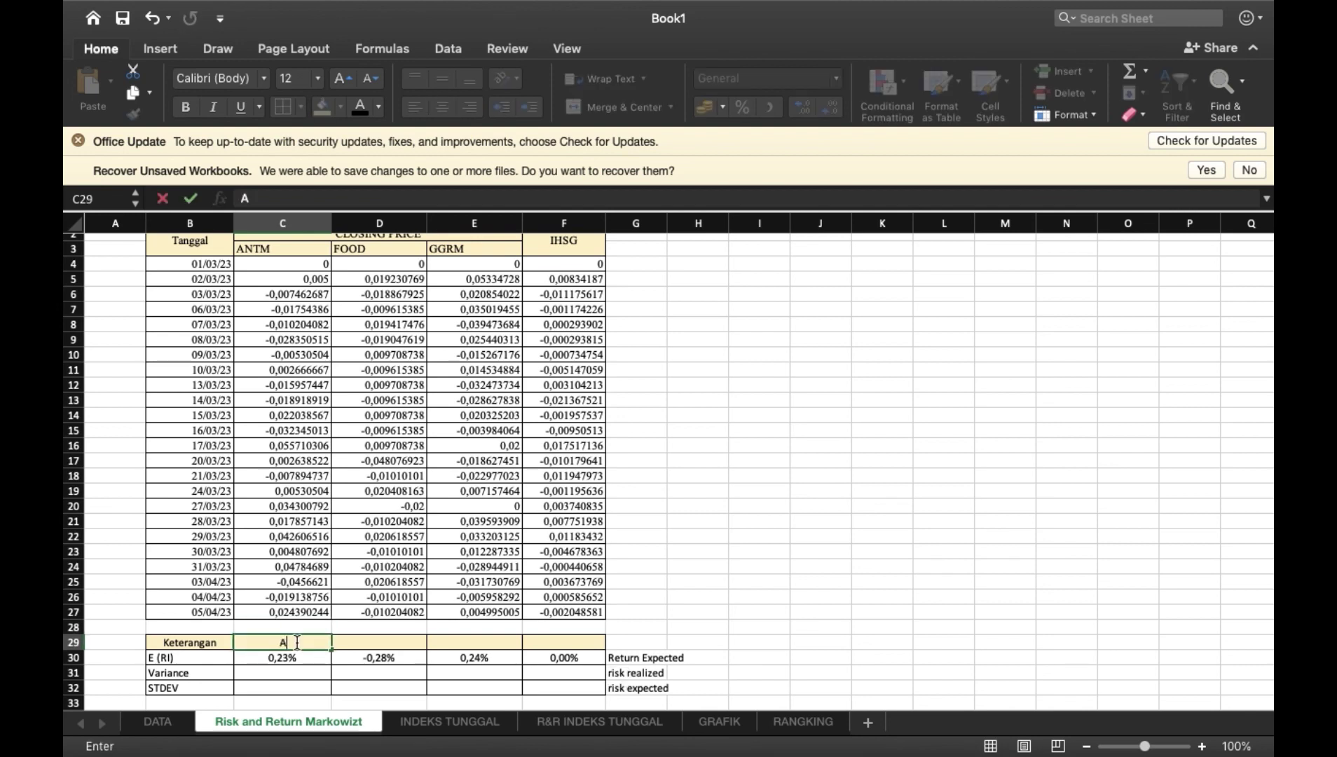
type("NTM")
key("Tab")
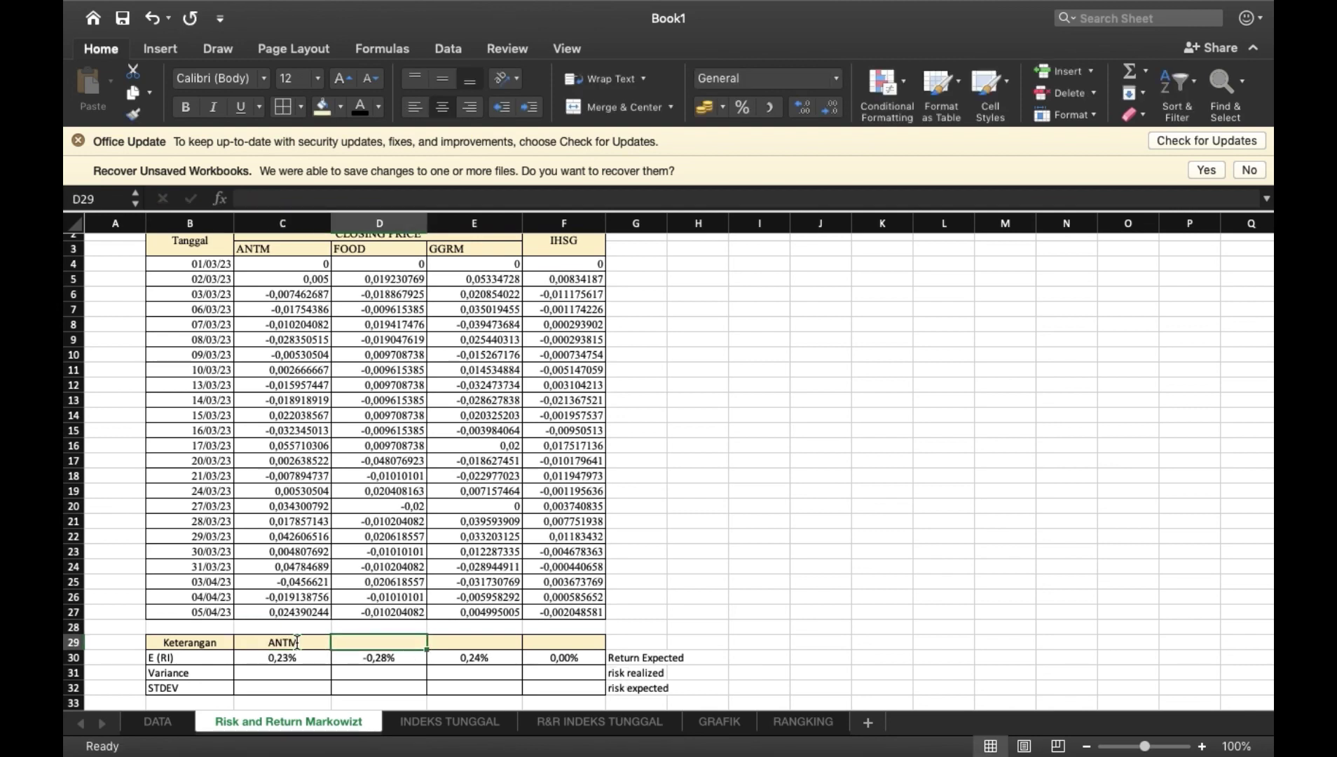
type("FOOD")
key("Tab")
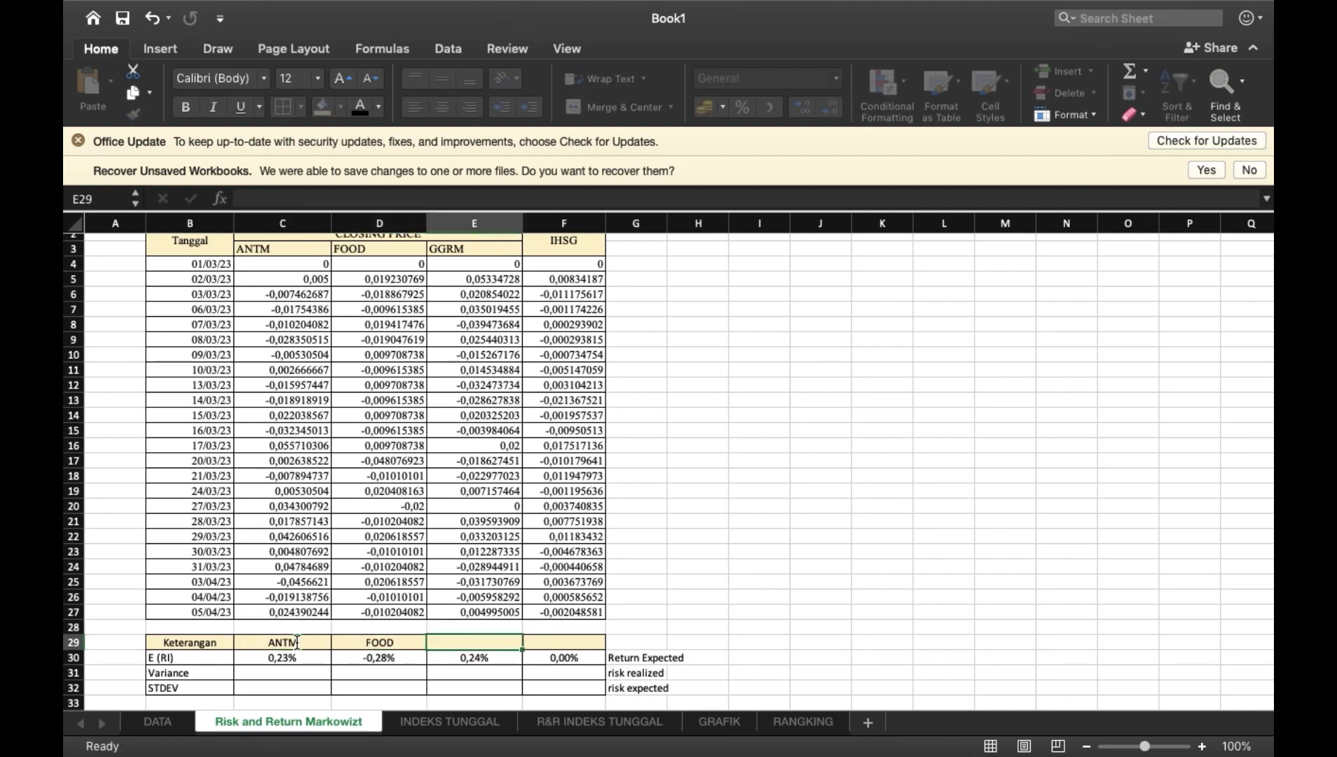
type("GGRM")
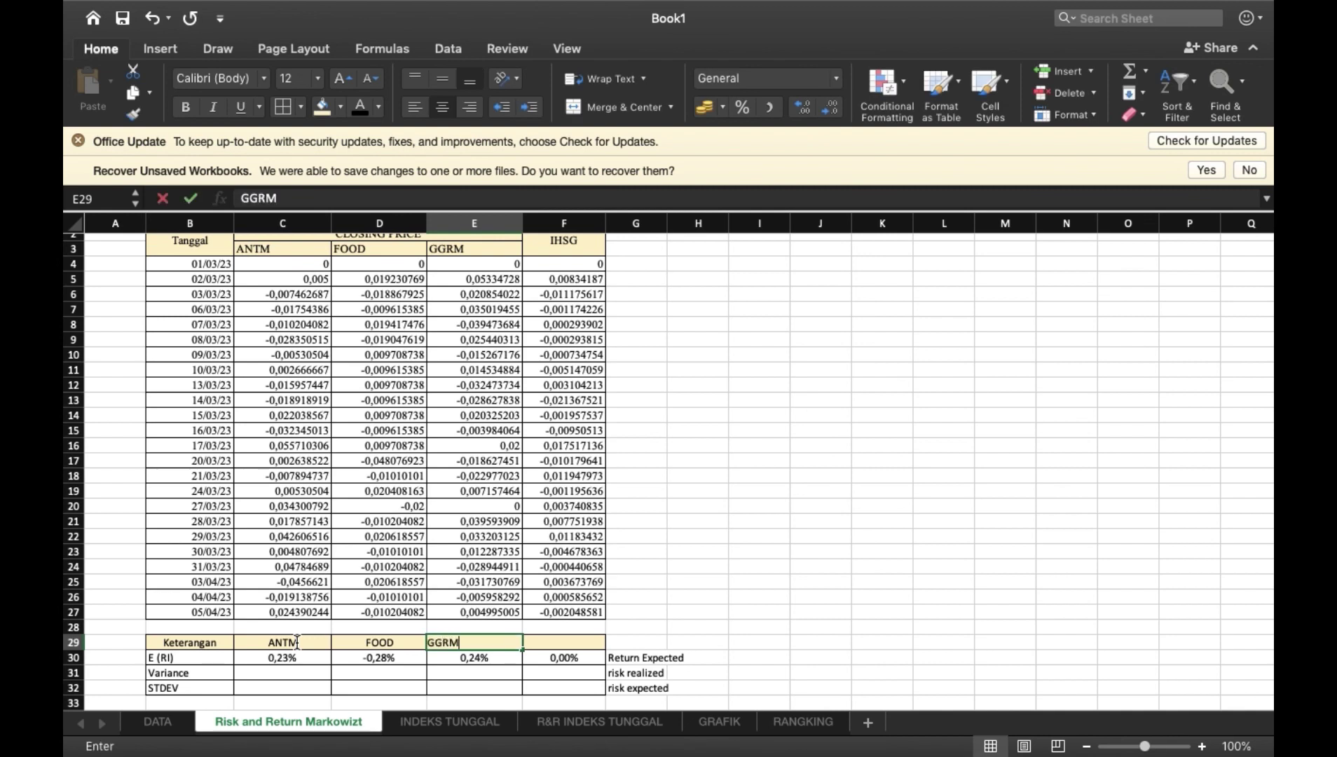
key("Tab")
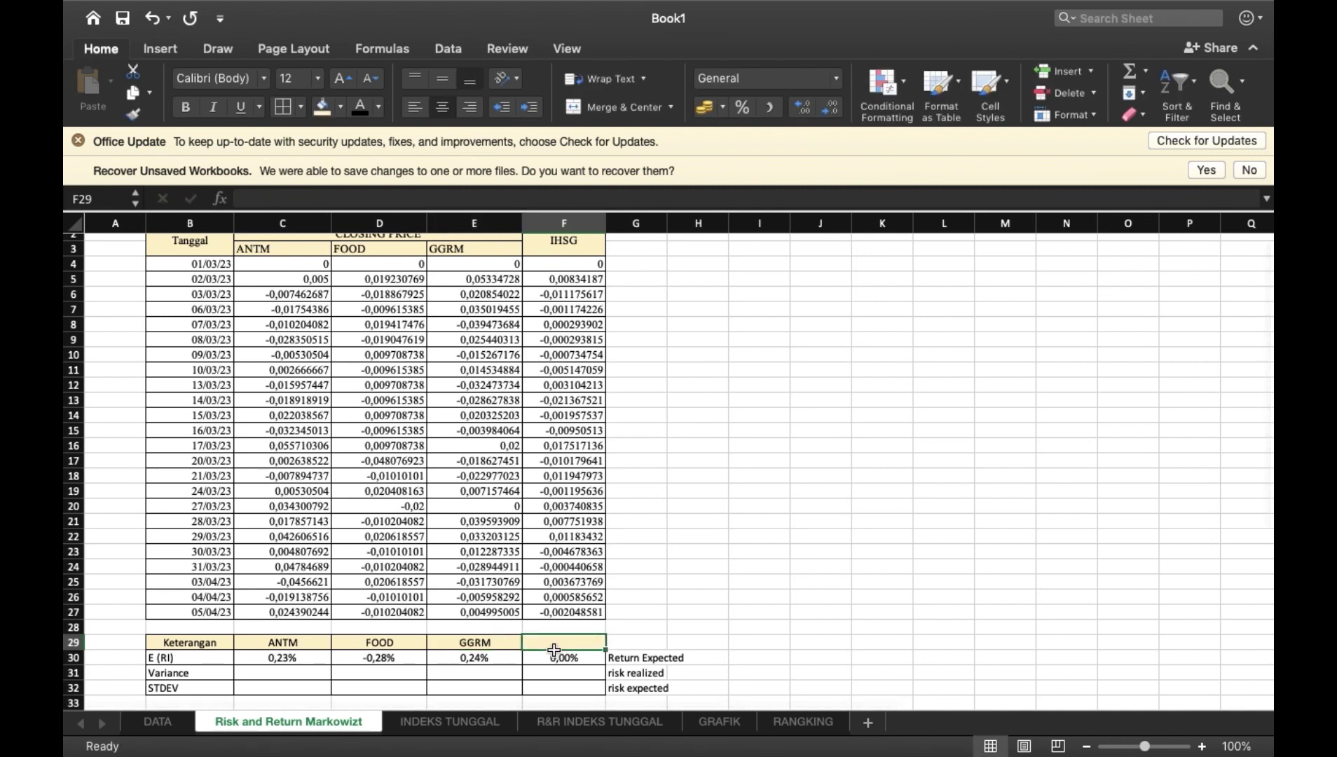
type("IHSG")
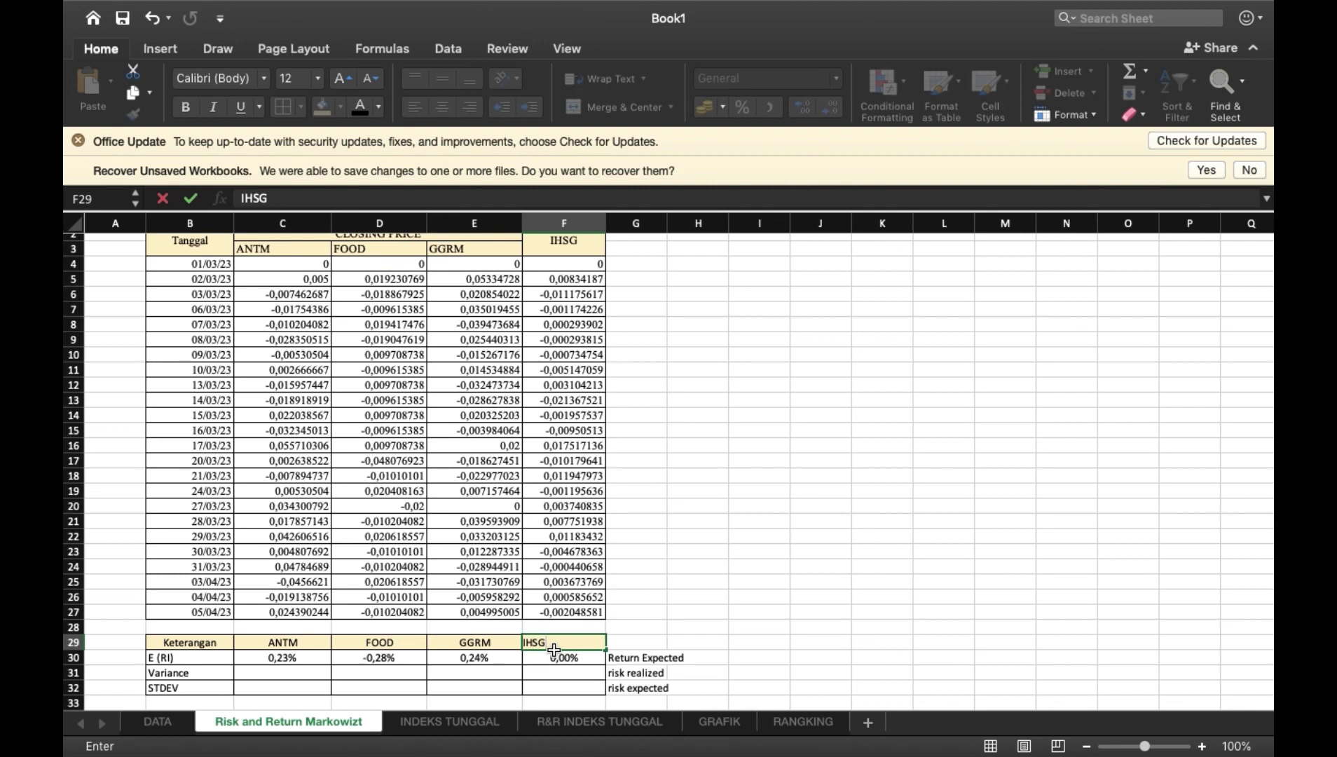
key("Return")
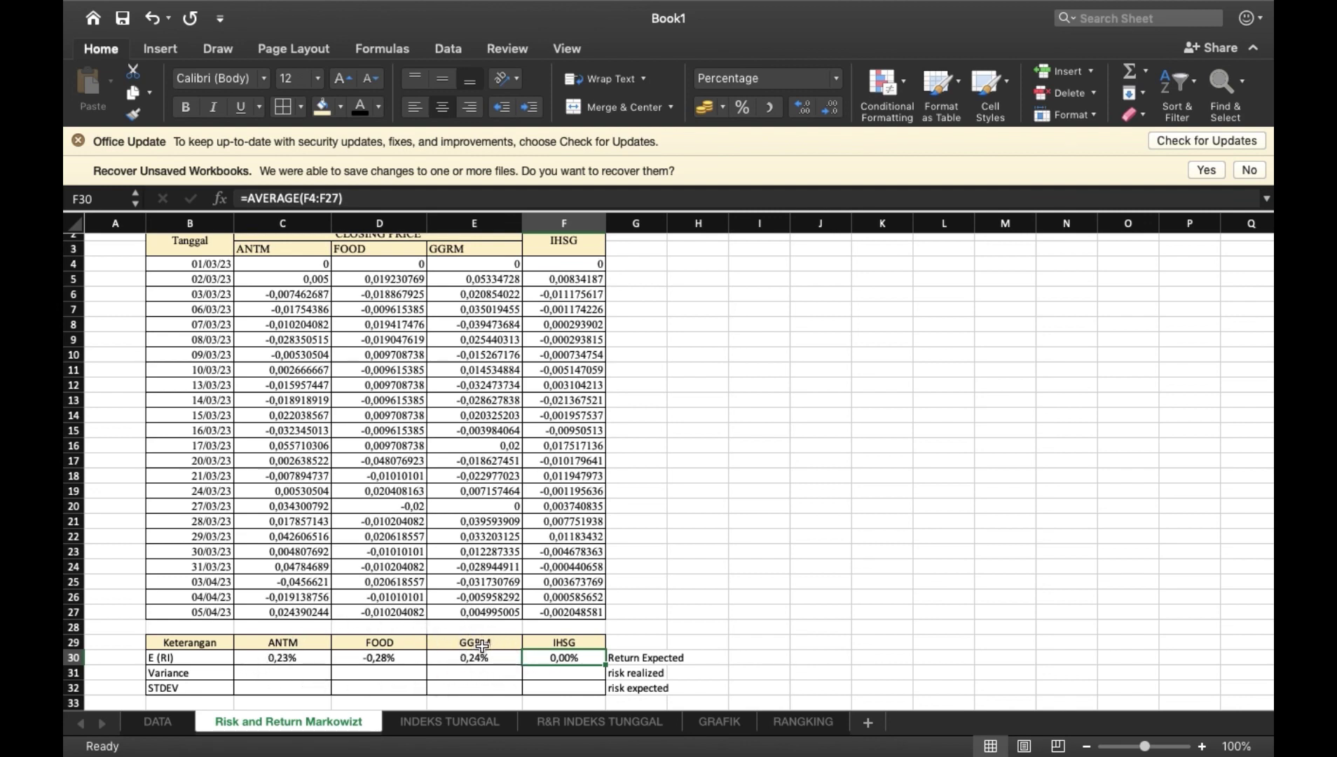
Calculate the ANTM variance in C31 with =VAR(C4:C27).
left_click(275, 673)
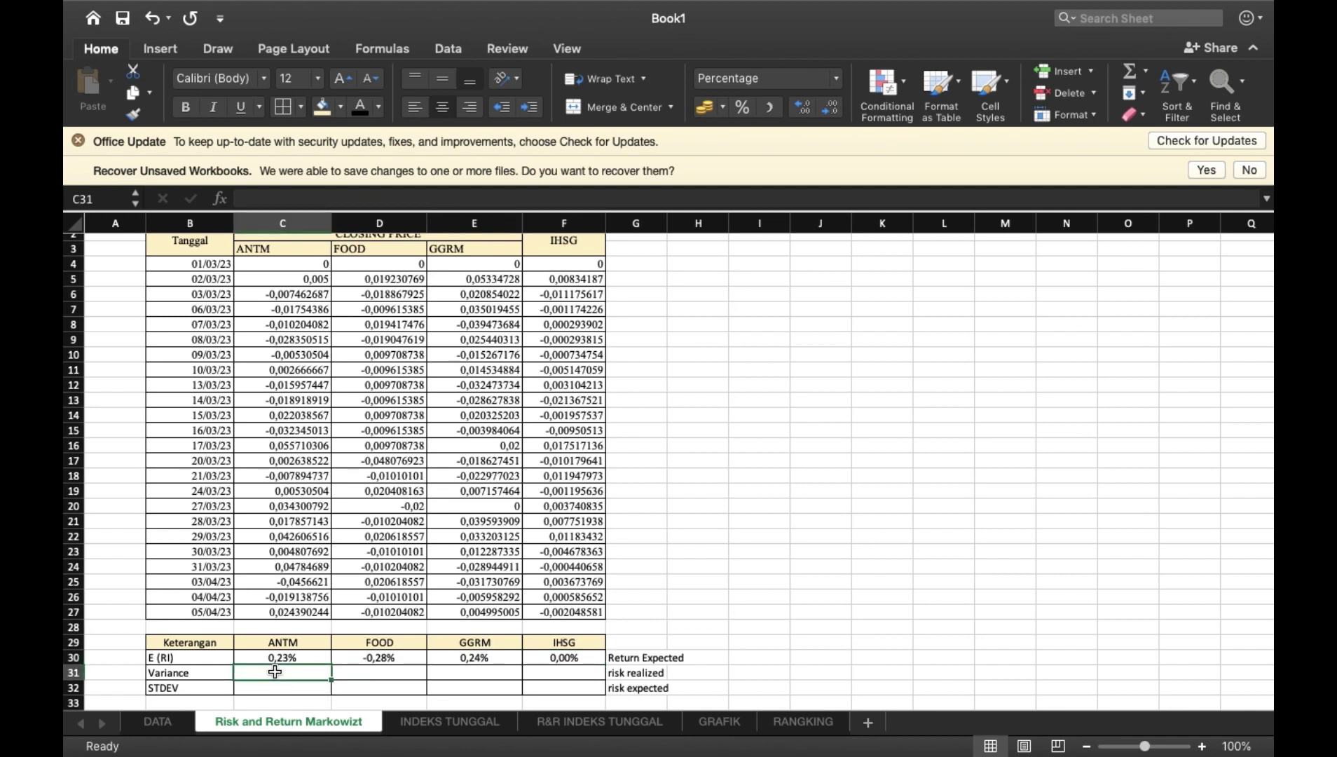
type("=")
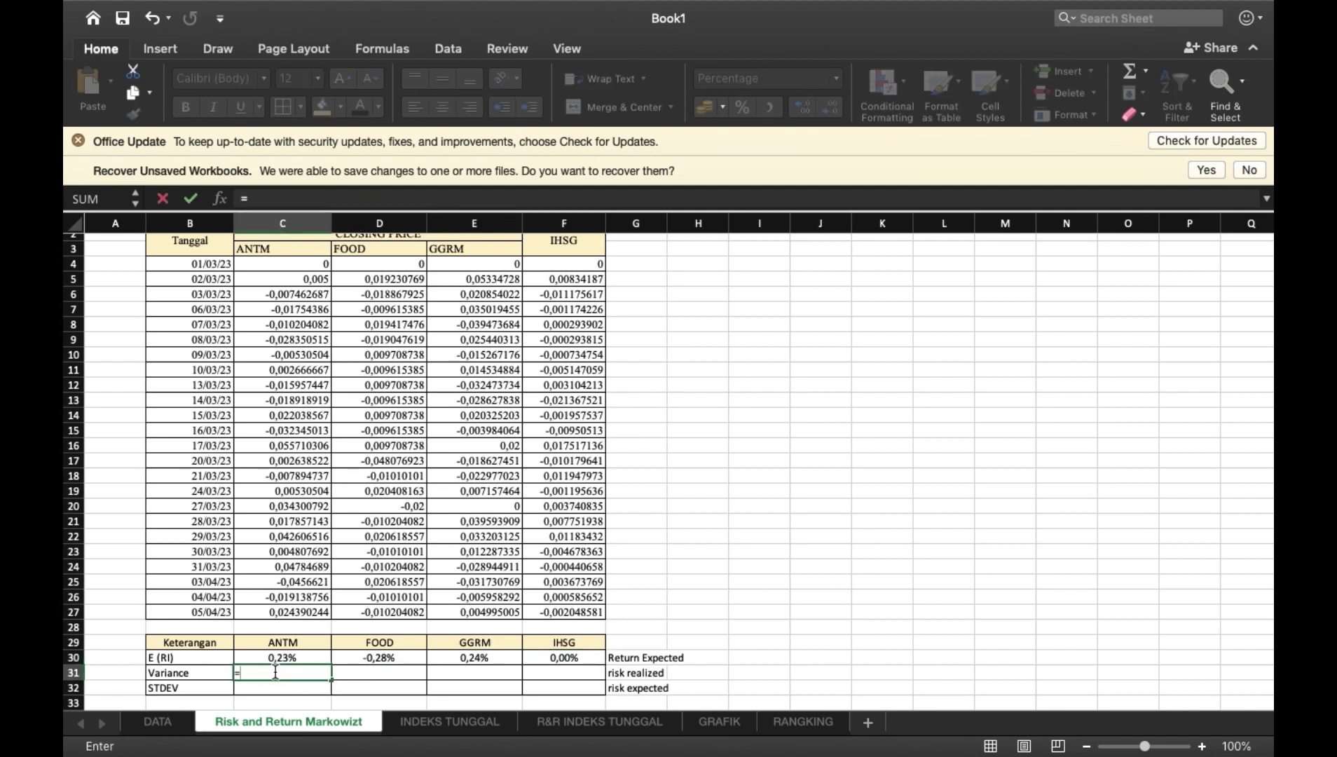
type("VAR")
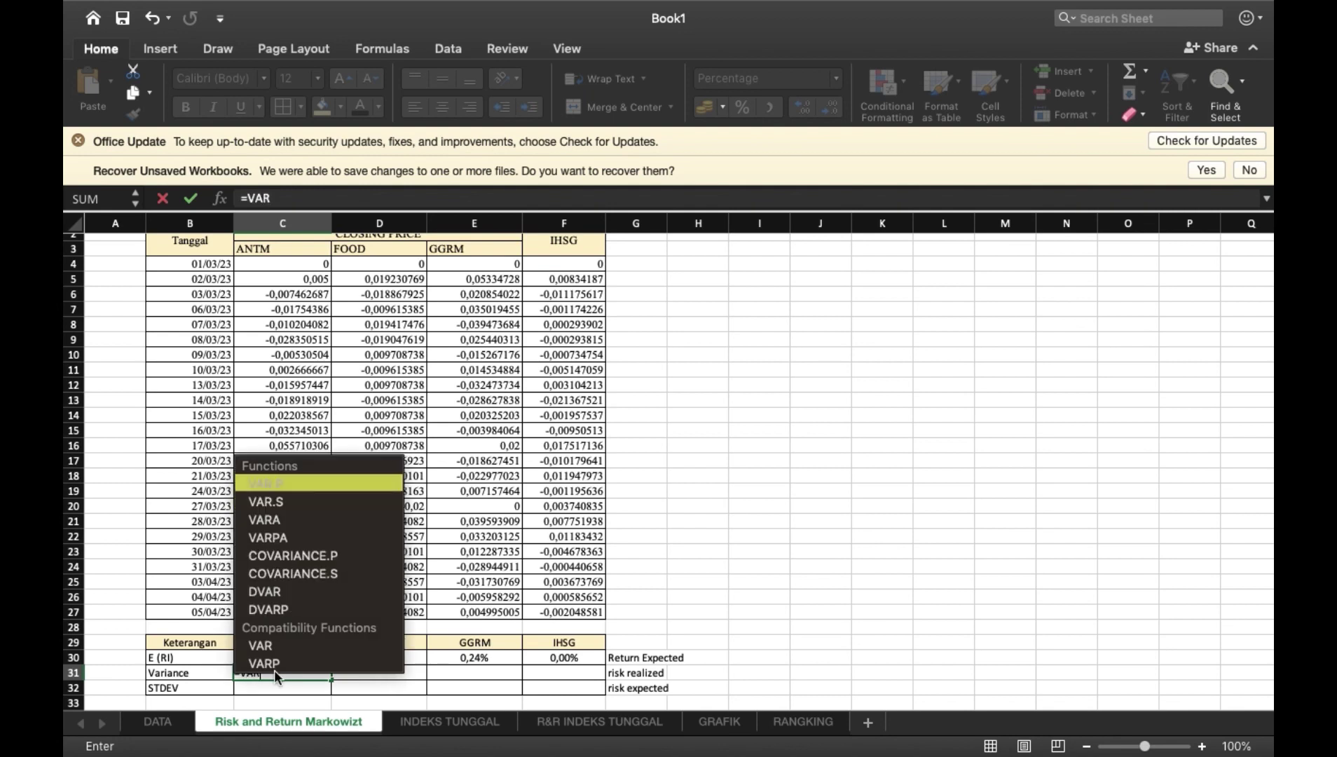
key("Down")
key("Down")
key("Down")
key("Down")
key("Down")
key("Down")
key("Down")
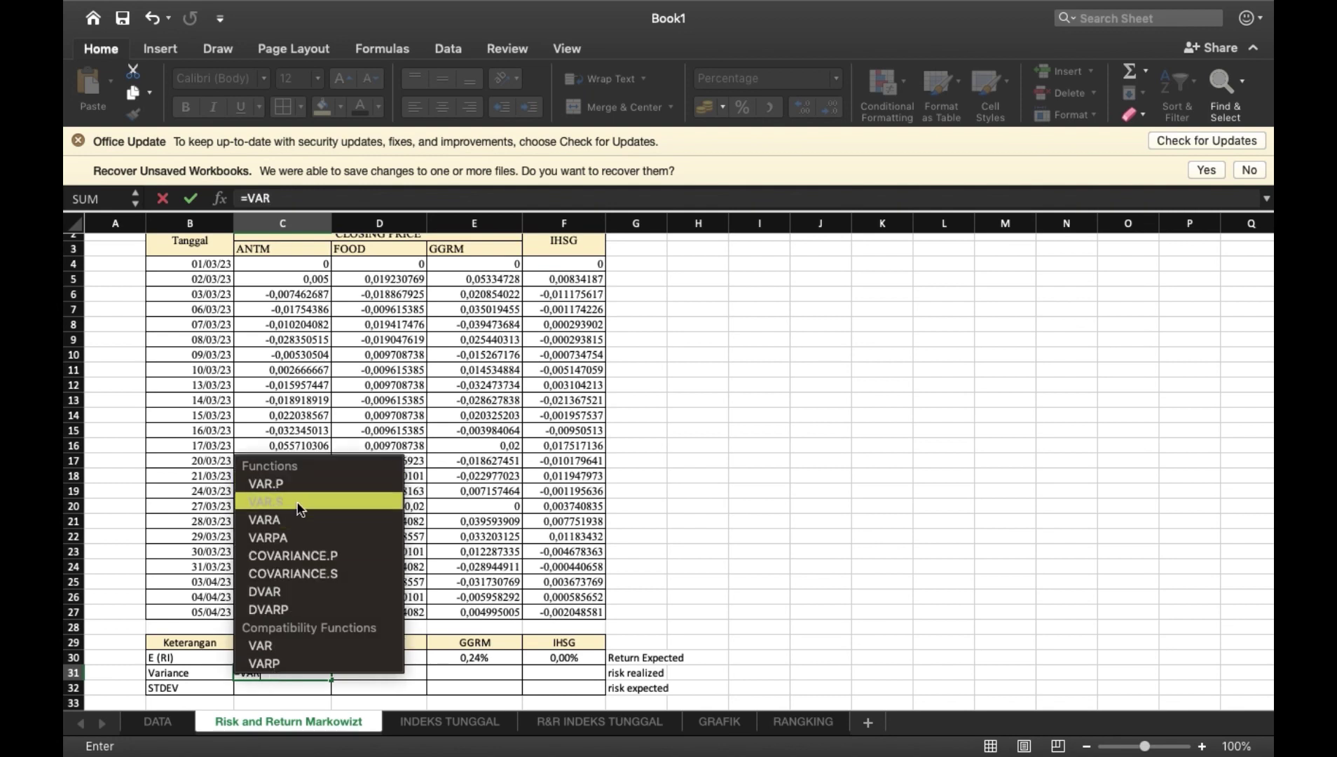
double_click(289, 639)
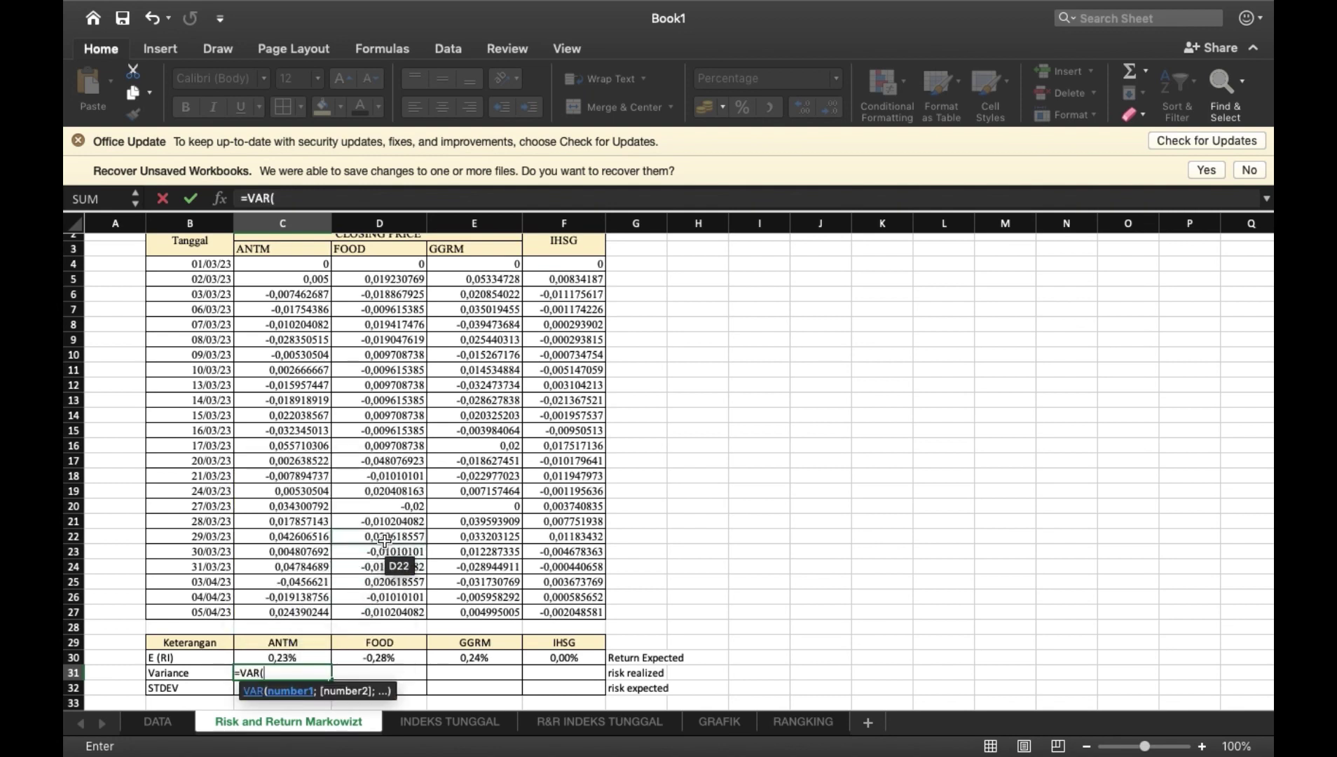
left_click_drag(303, 260, 319, 608)
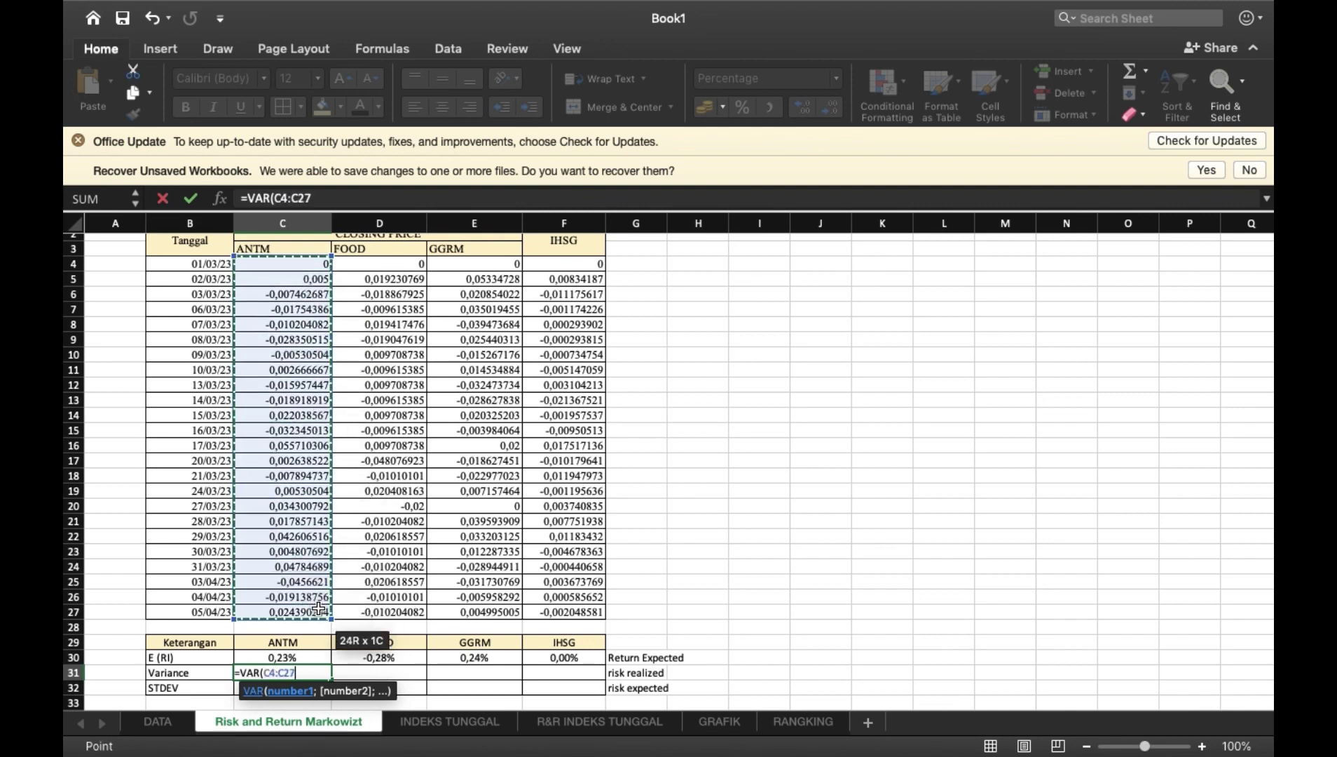
type(")")
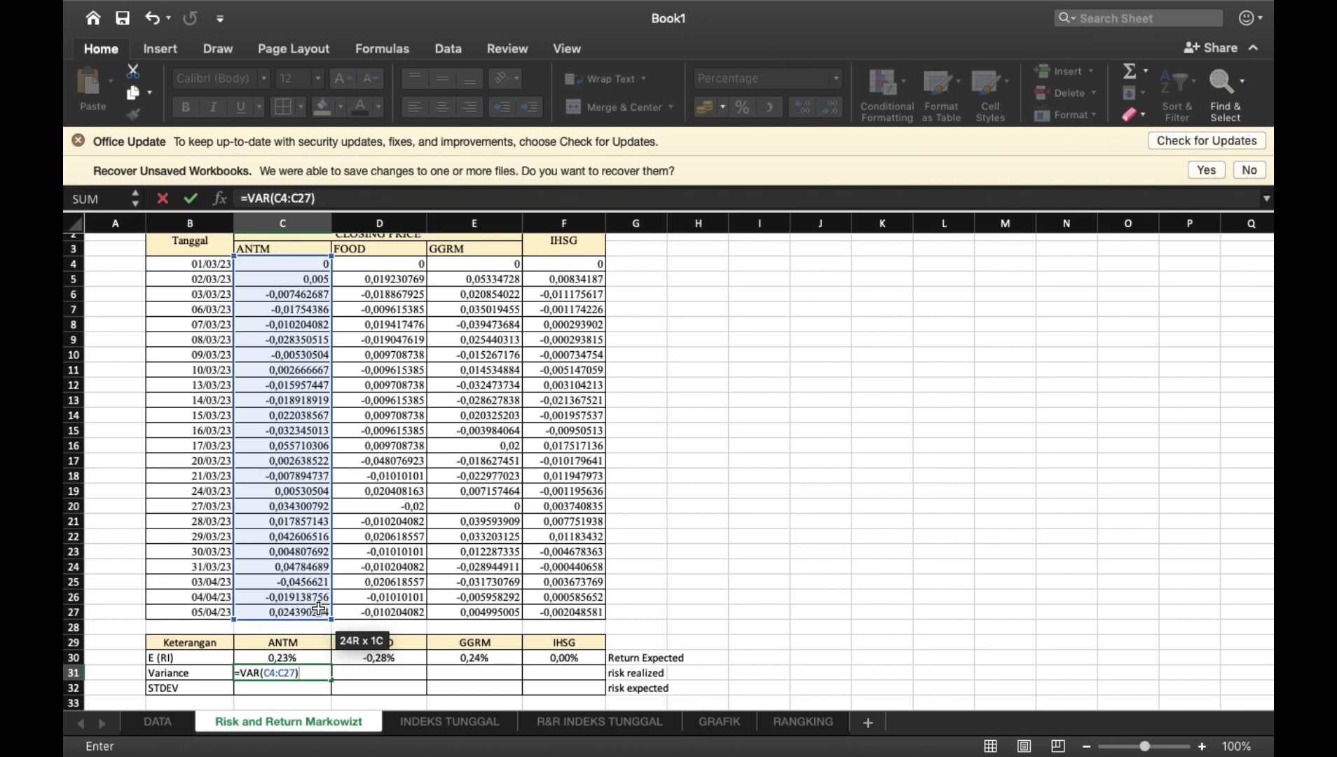
key("Return")
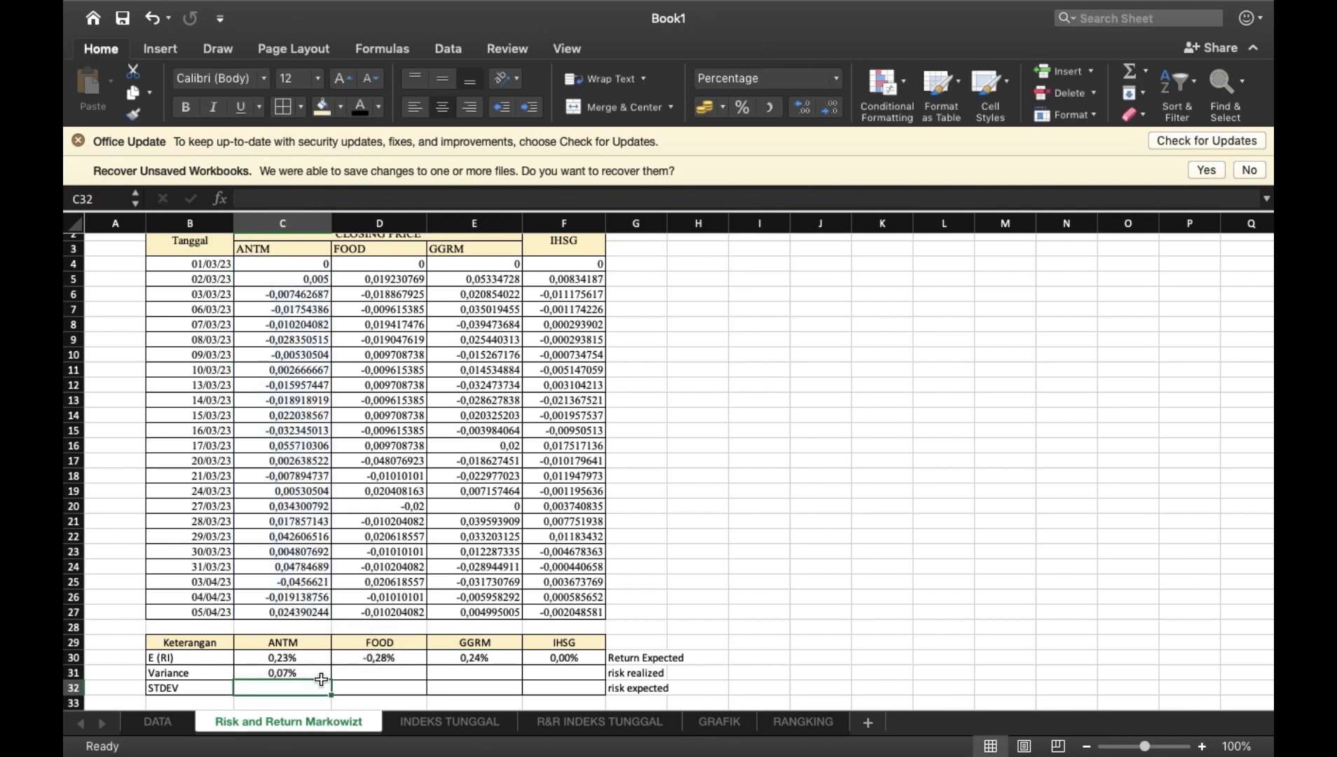
left_click(357, 674)
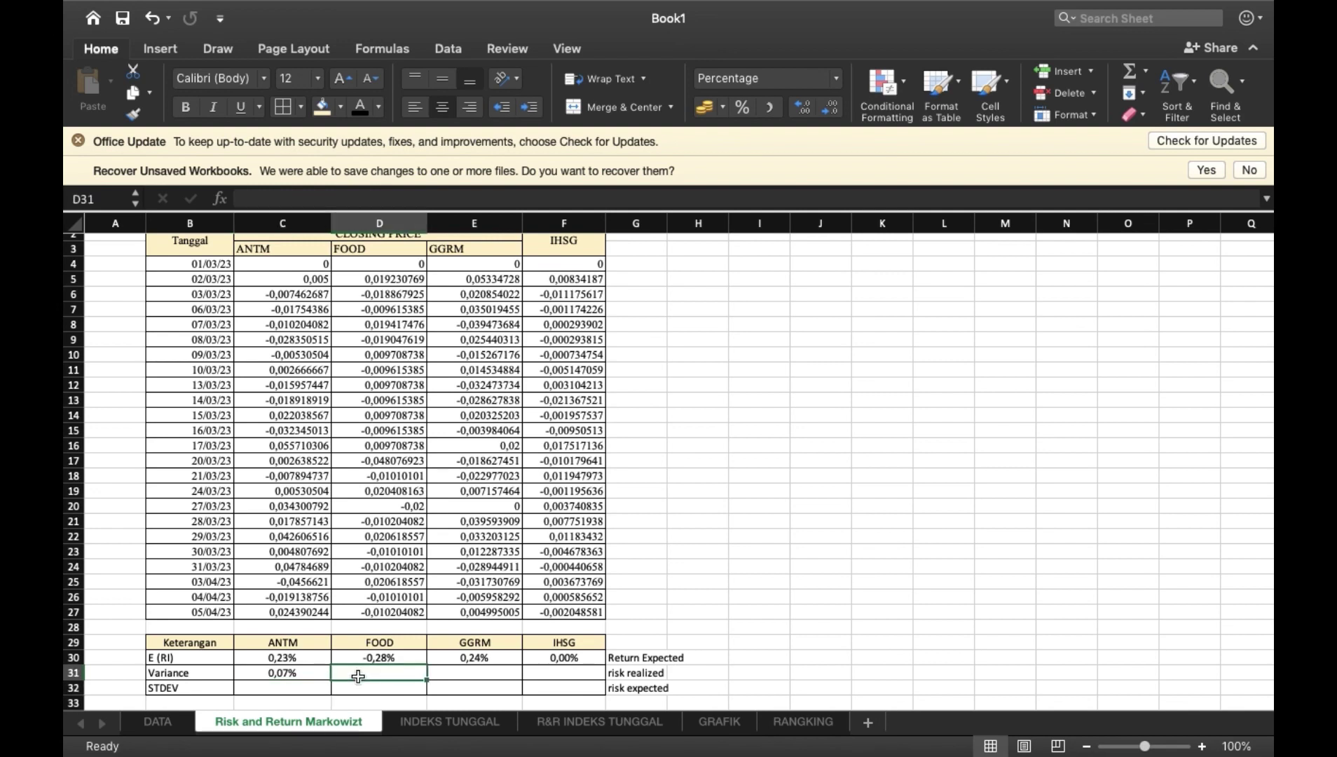
type("=")
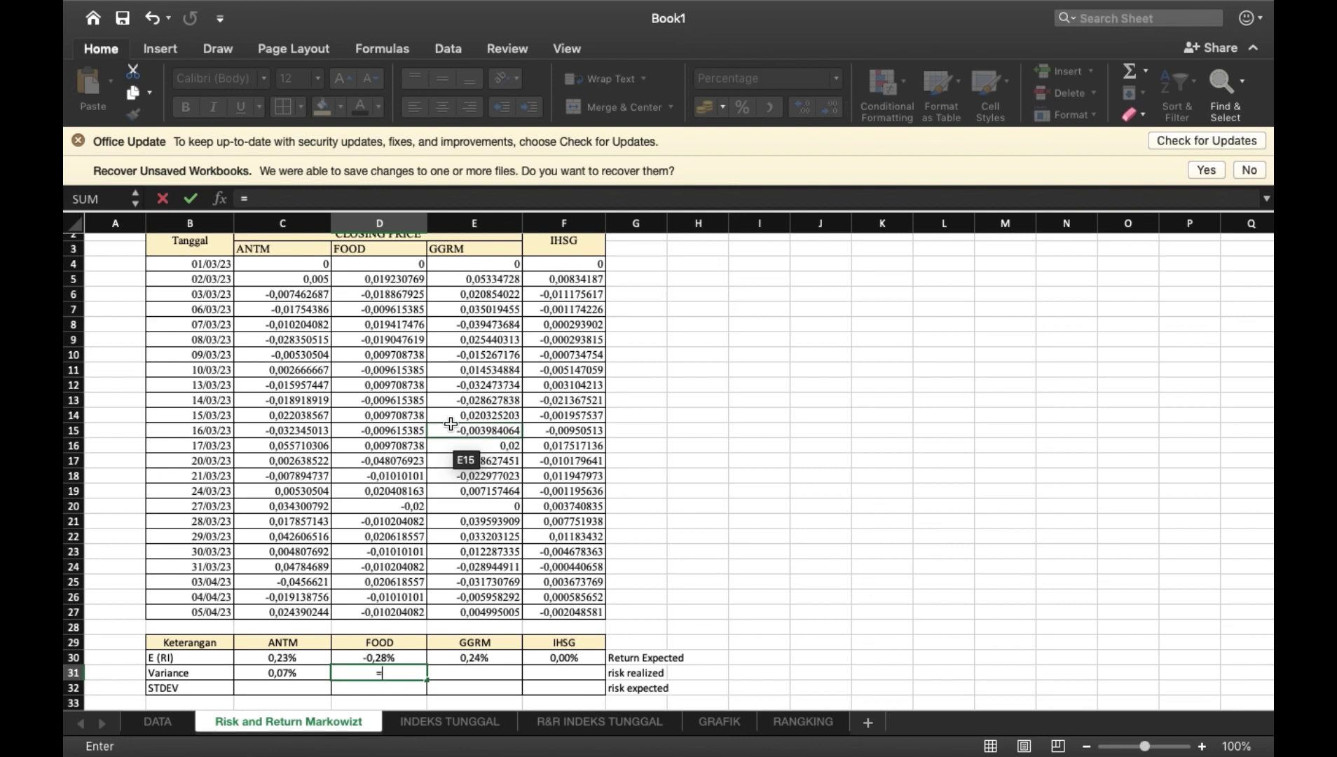
key("Escape")
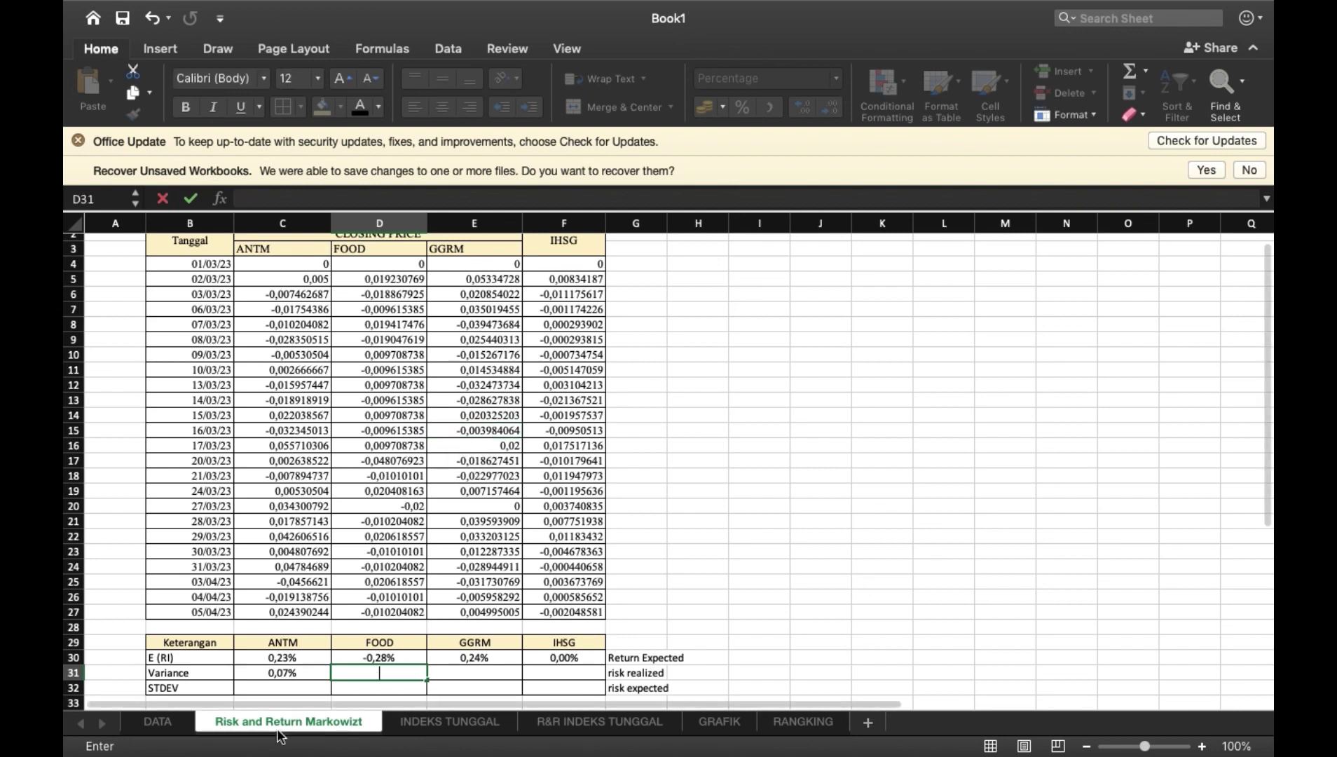
Copy the ANTM variance formula in C31 across to FOOD, GGRM and IHSG in D31:F31.
left_click(284, 674)
left_click_drag(330, 679, 583, 677)
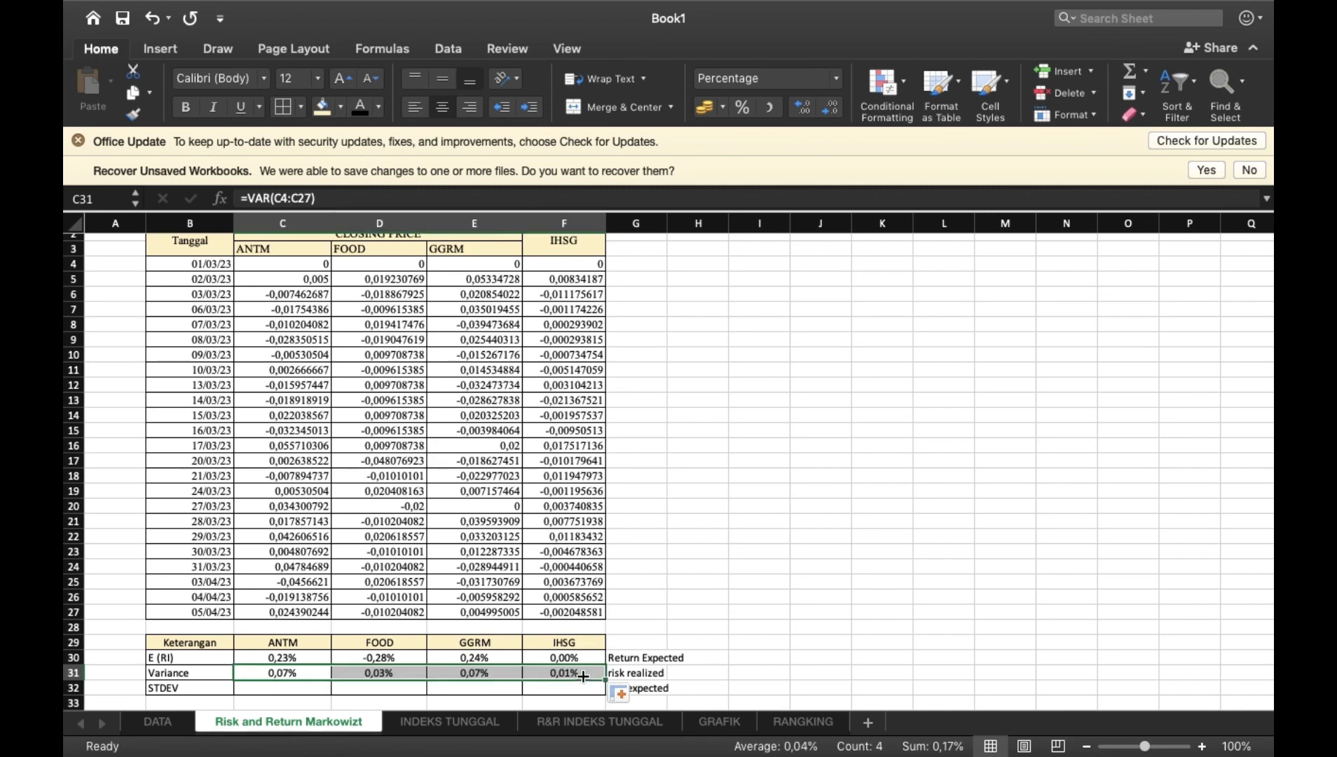
Calculate the ANTM standard deviation in C32 with =STDEV(C4:C27).
scroll(514, 569, "down", 5)
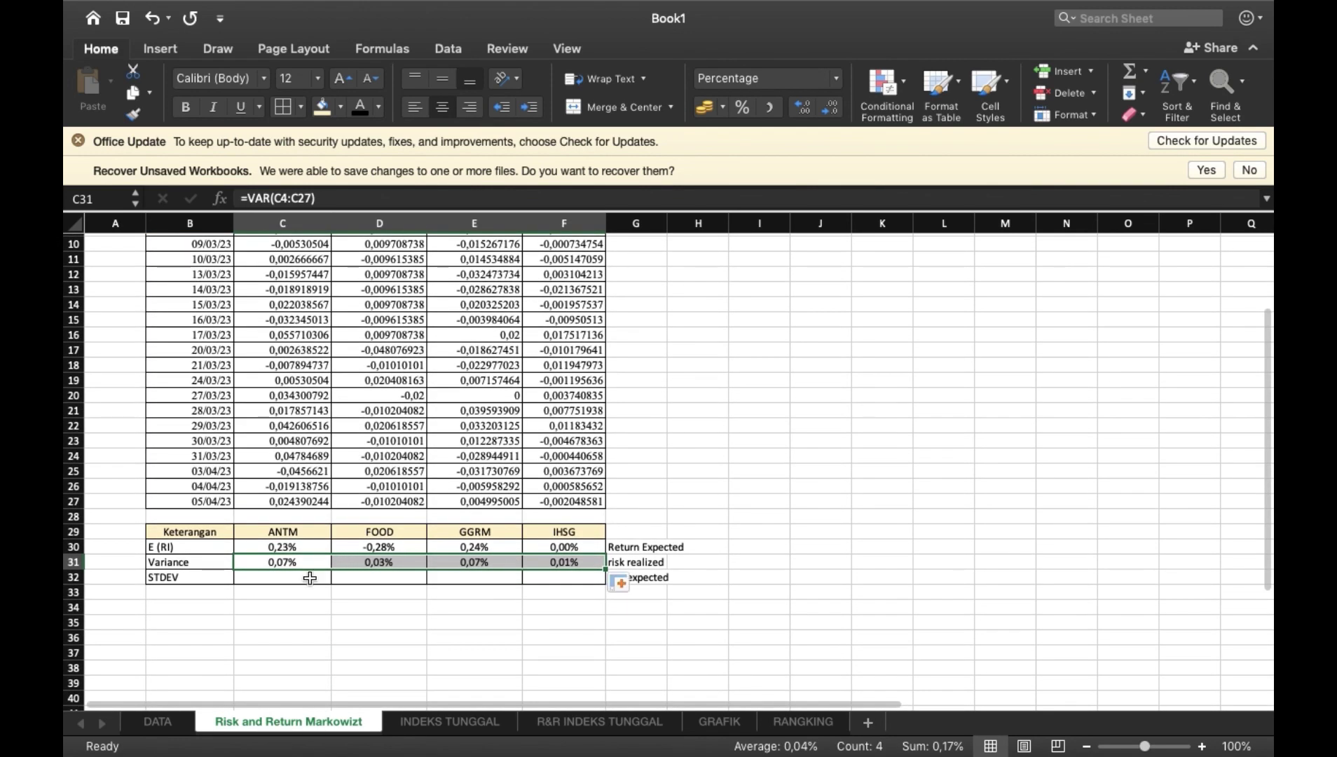
left_click(309, 578)
left_click(590, 656)
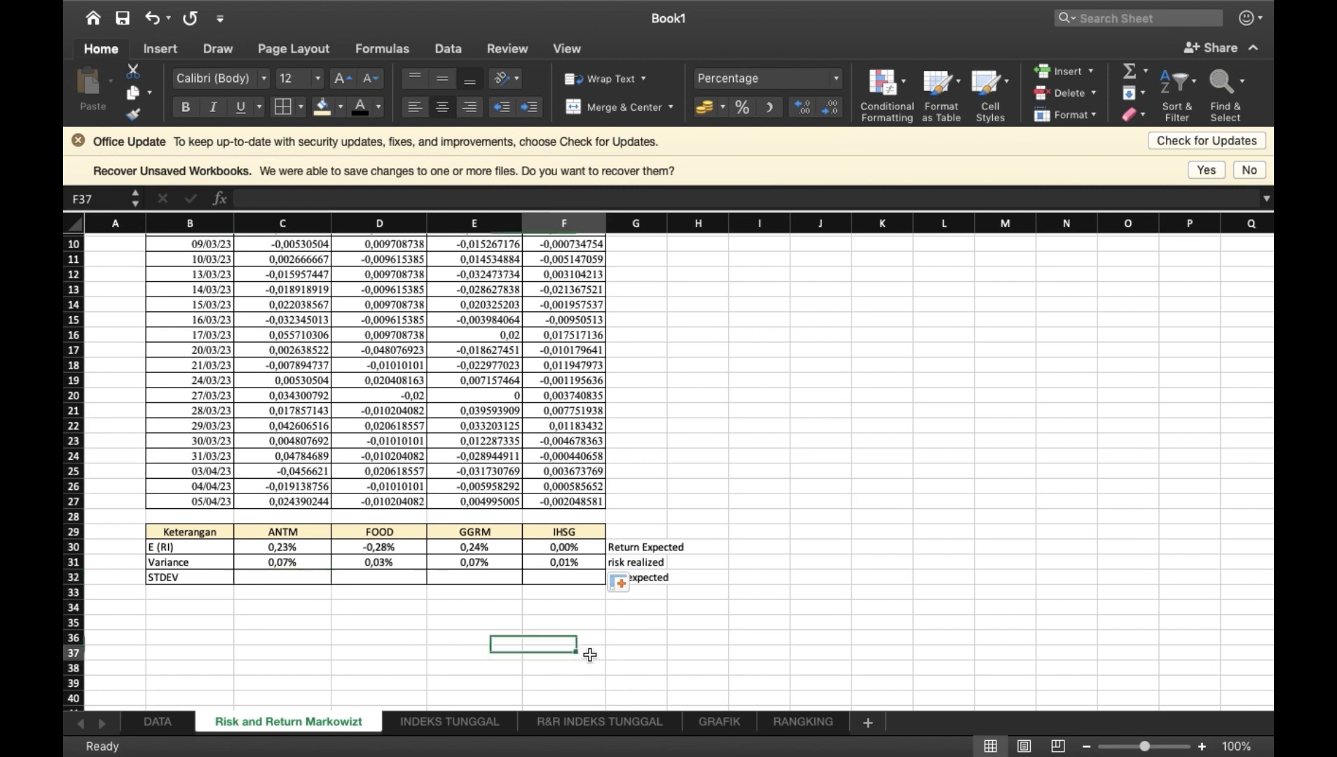
left_click(637, 576)
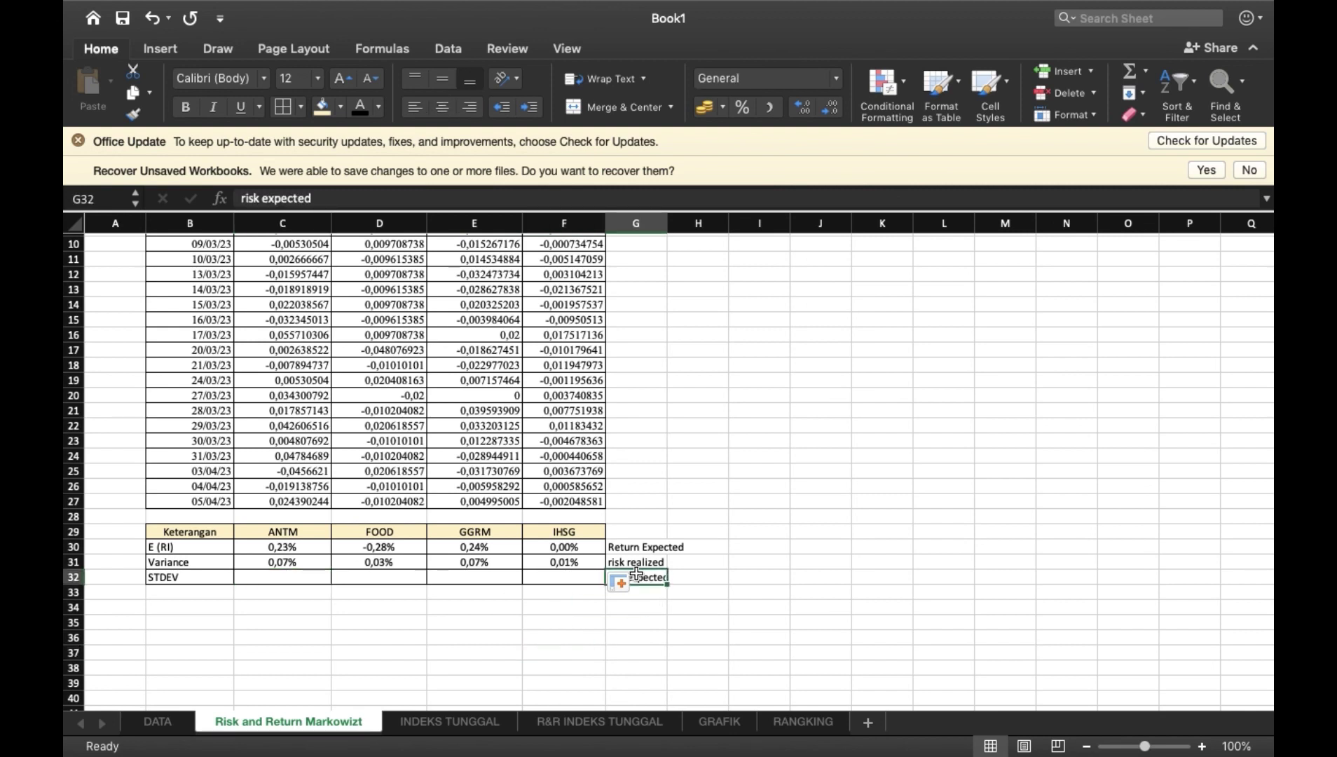
left_click(306, 580)
type("=")
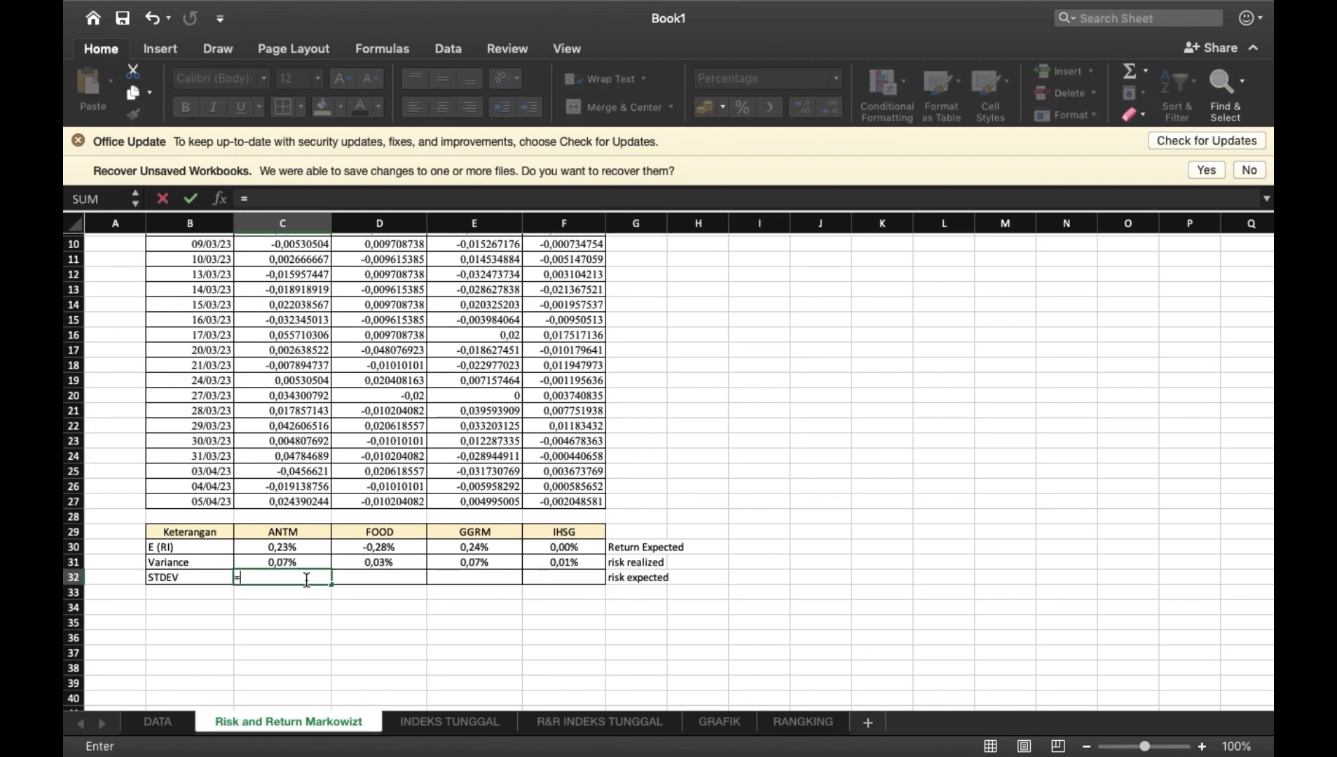
type("ST")
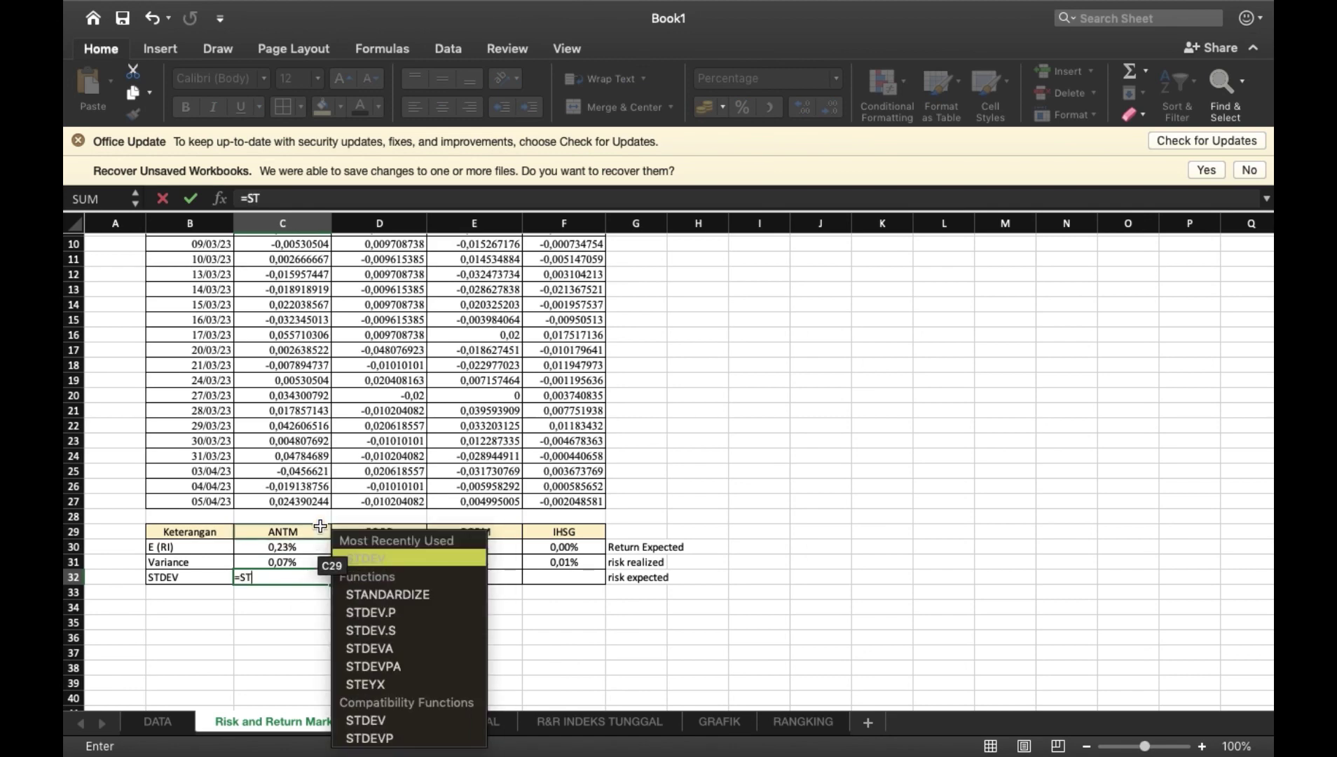
type("DEV(")
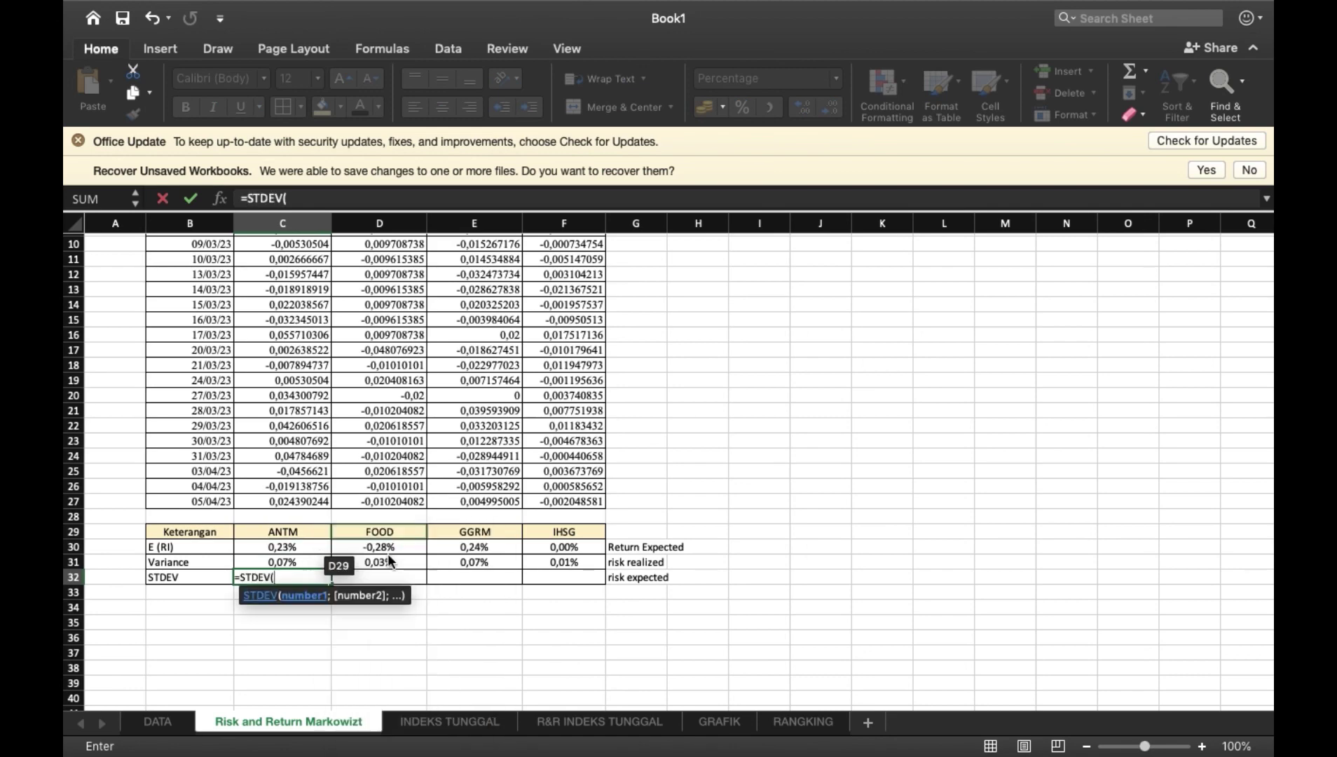
scroll(347, 429, "up", 1)
scroll(347, 430, "up", 2)
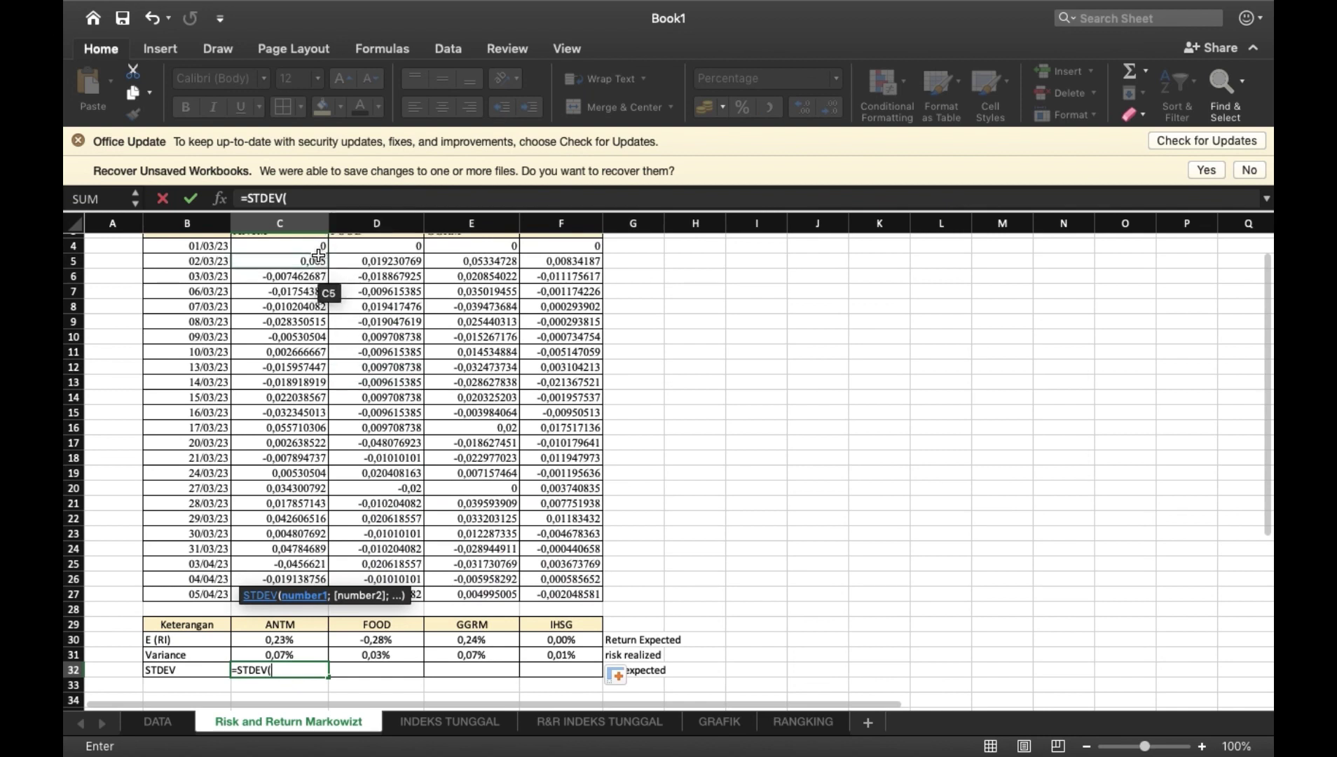
left_click(319, 244)
left_click_drag(319, 241, 309, 595)
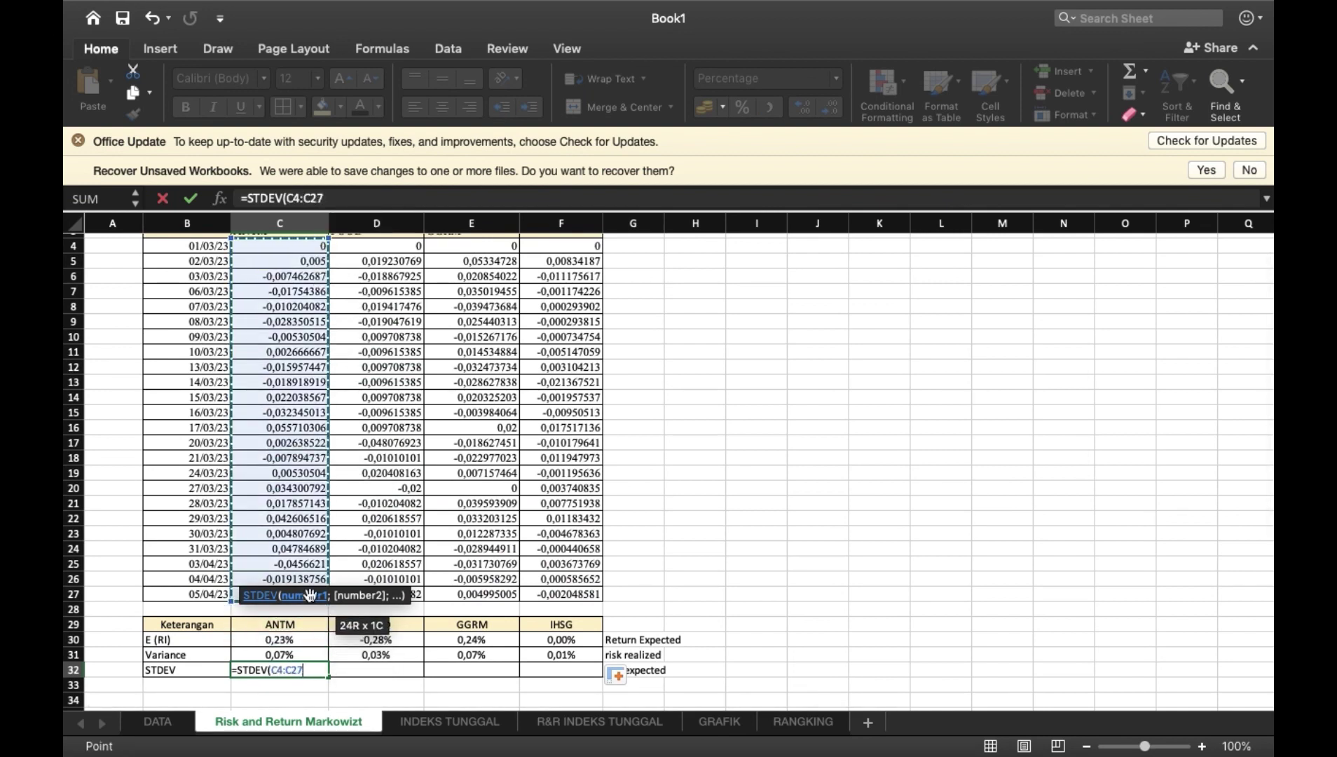
key("Return")
Copy the ANTM standard deviation formula in C32 across to FOOD, GGRM and IHSG in D32:F32.
left_click(311, 672)
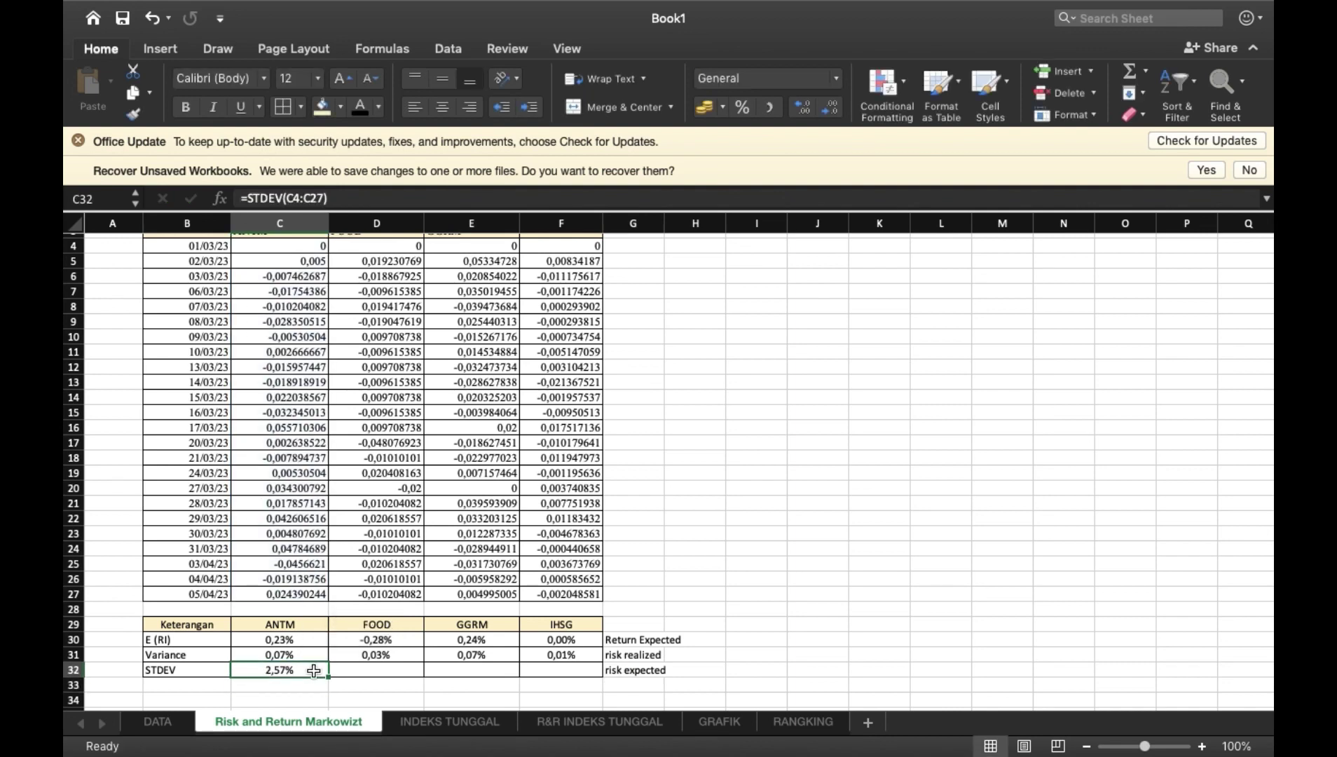
left_click_drag(327, 677, 585, 673)
left_click(730, 568)
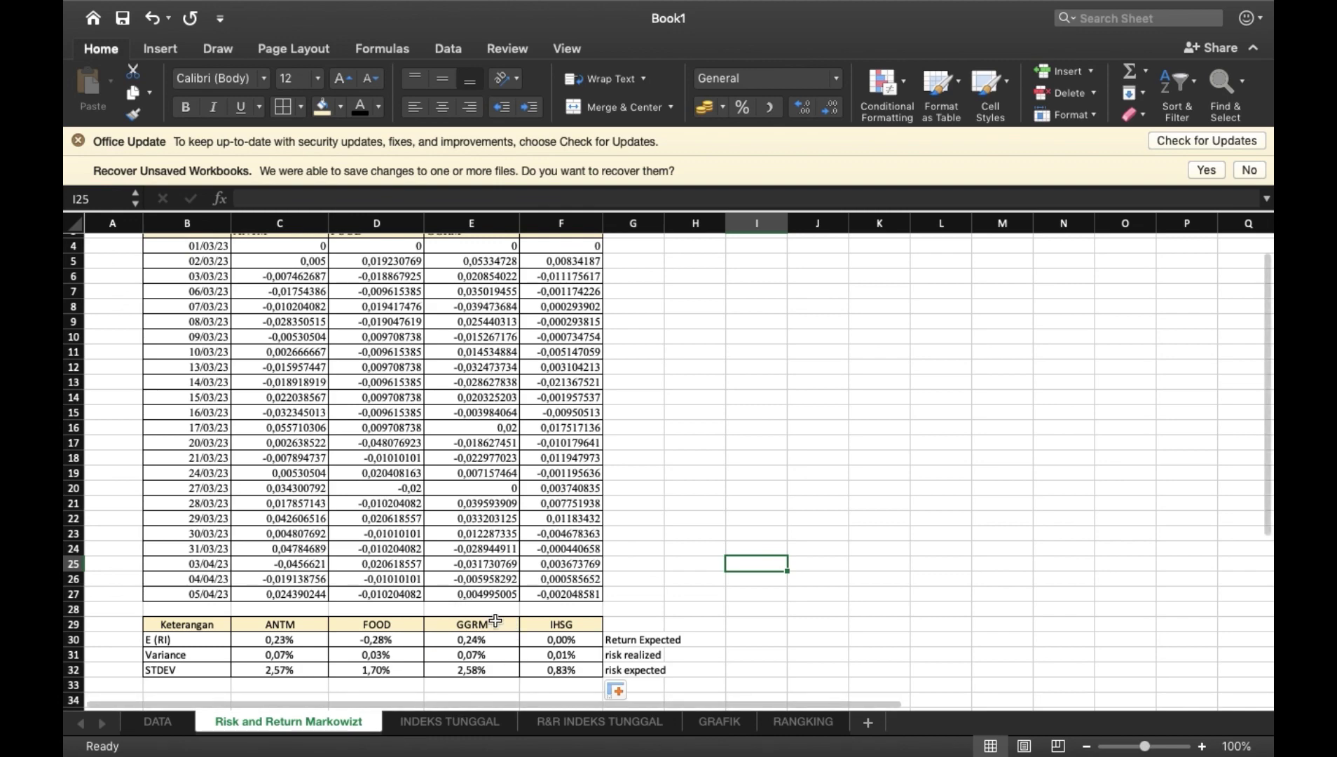
Enter the recommendation BUY ANTM in B34 below the risk and return summary table.
scroll(490, 617, "down", 5)
left_click(212, 588)
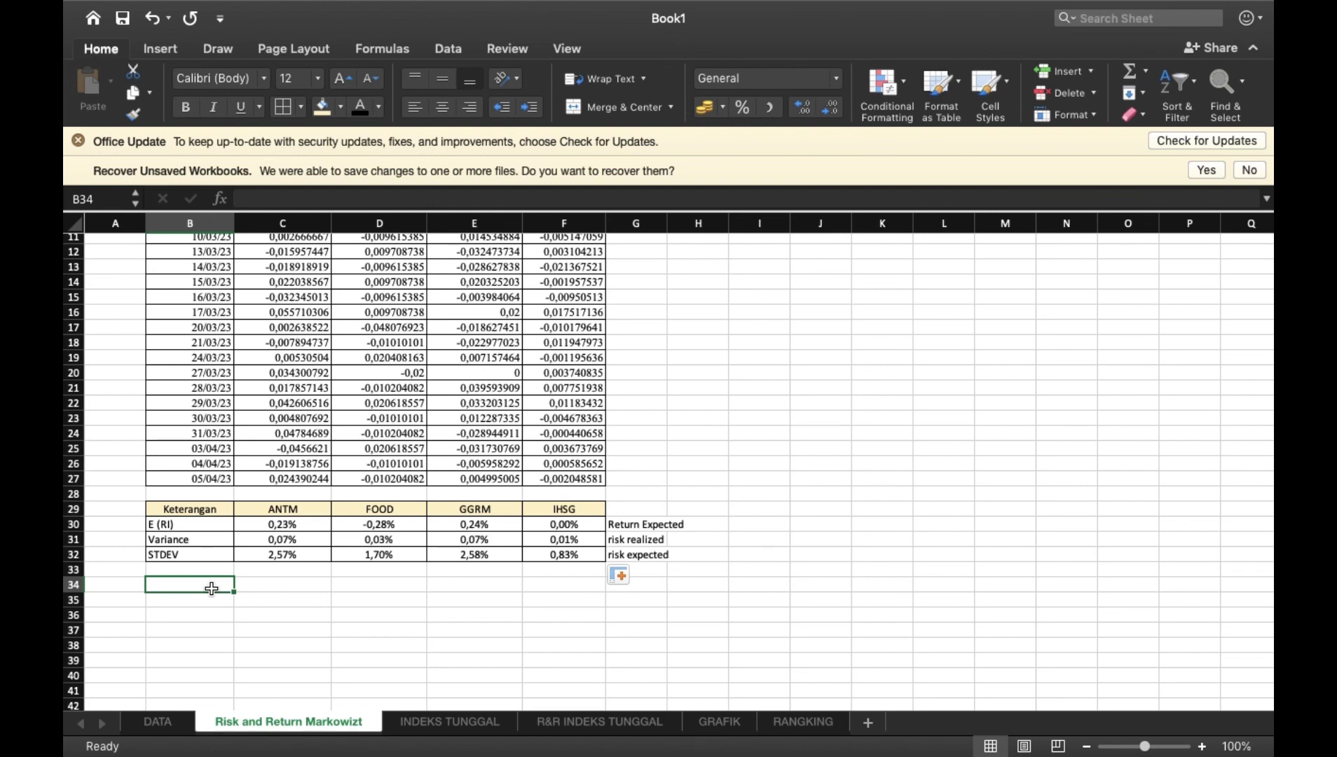
type("BUY")
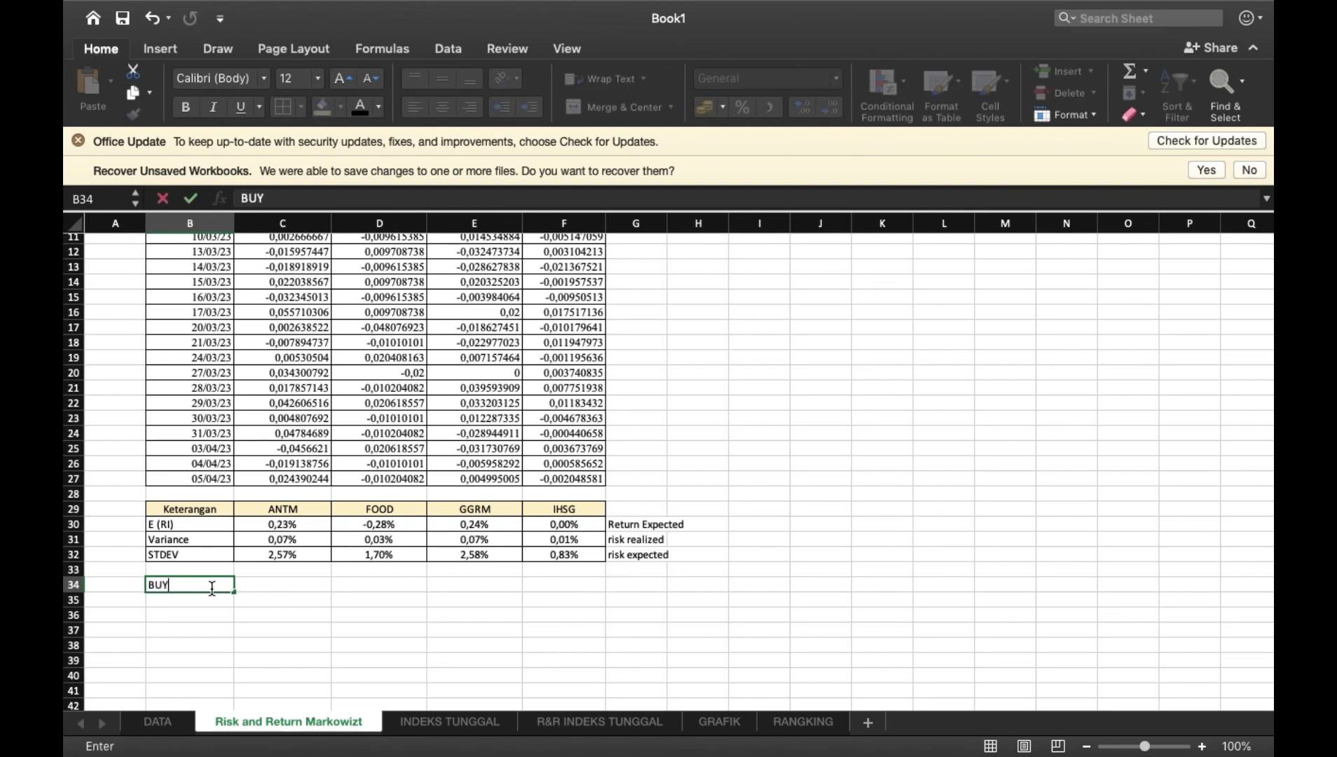
type(" ANTM")
left_click(314, 620)
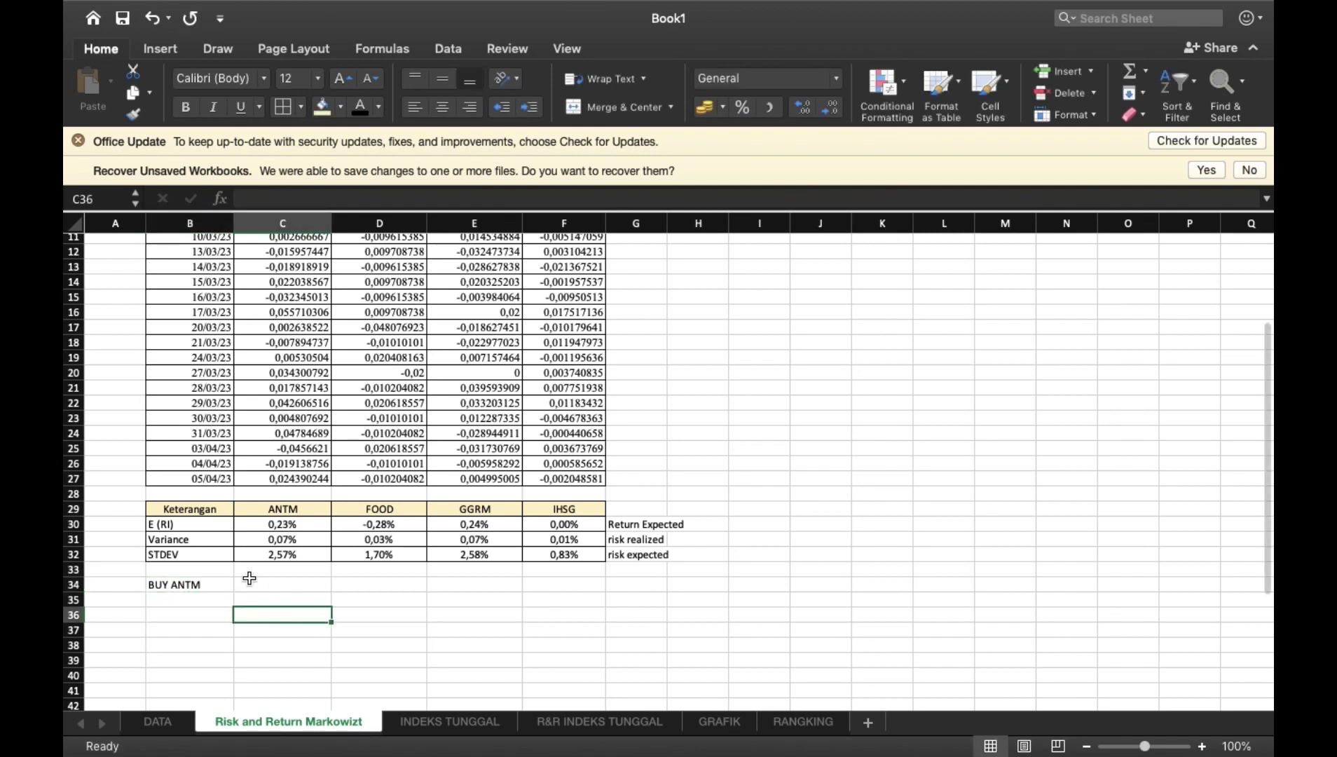
left_click(202, 593)
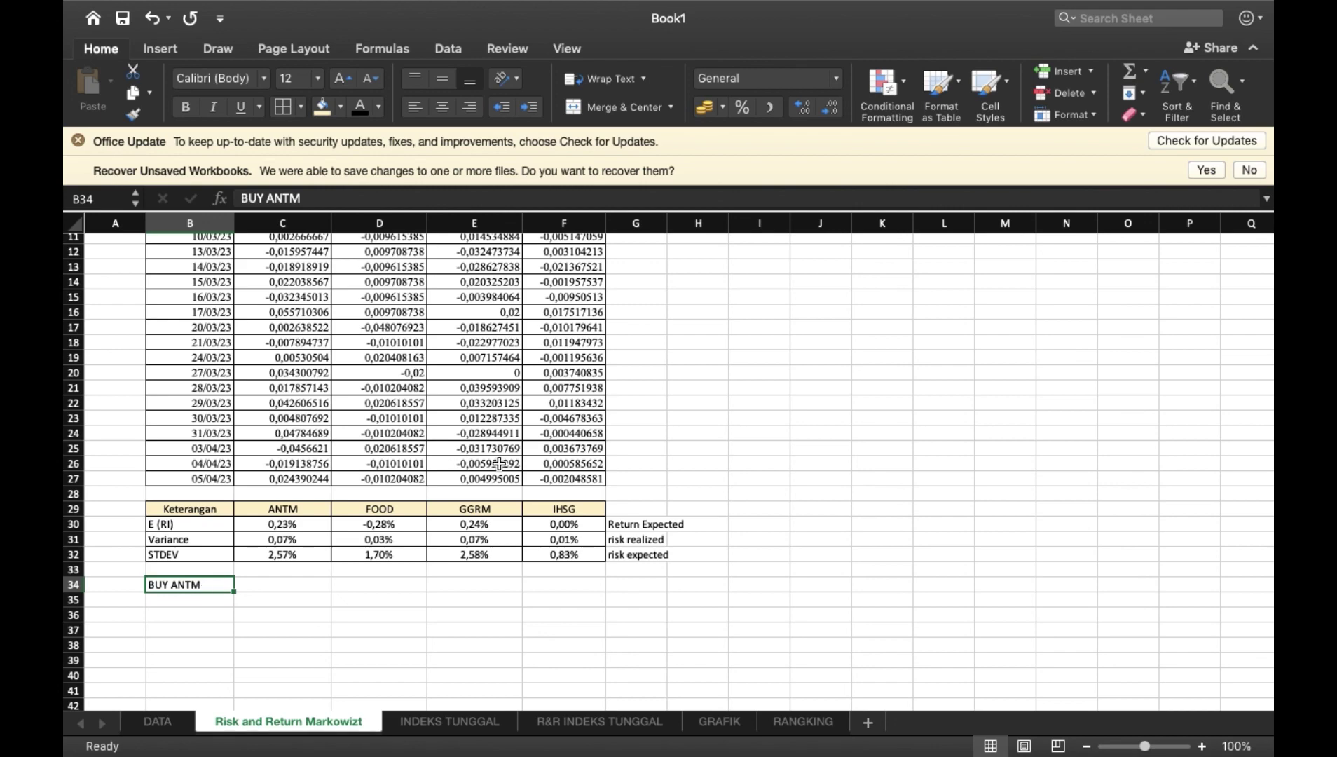
mouse_move(852, 5)
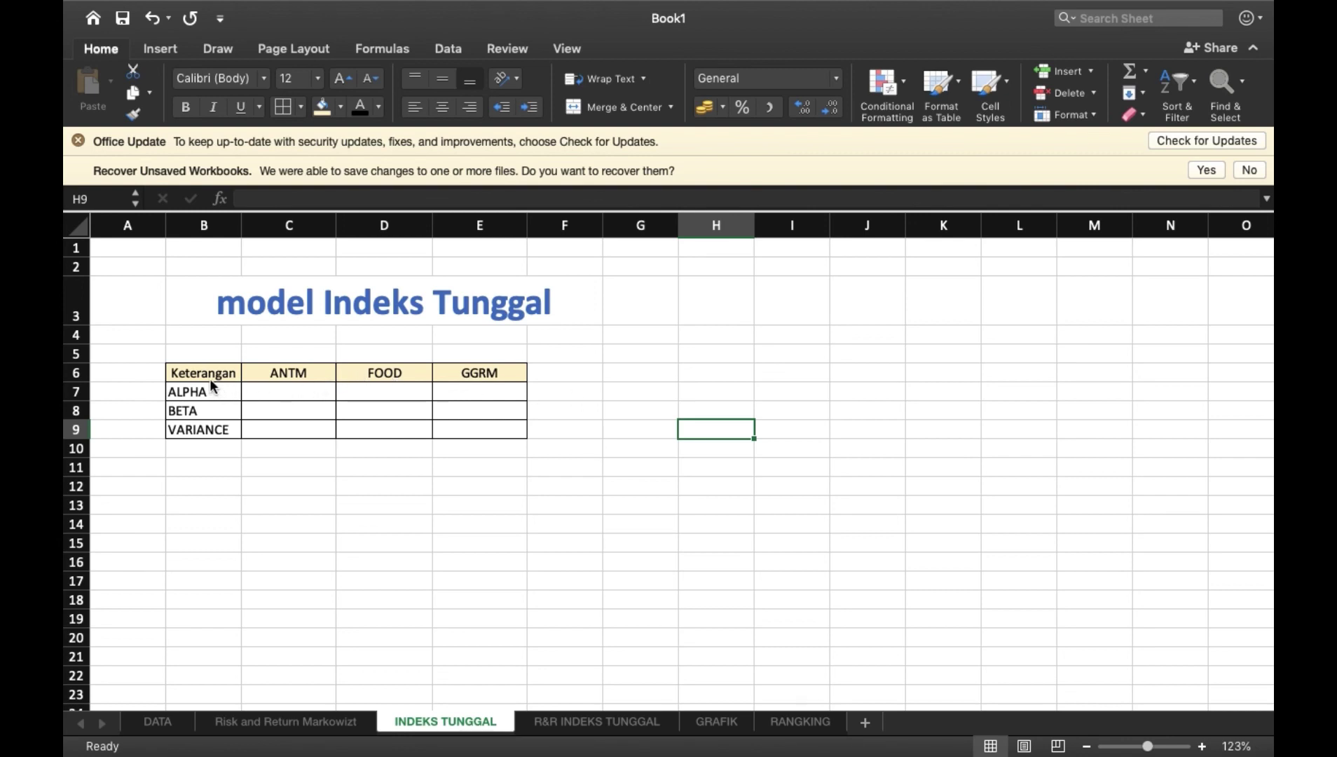
Calculate the ANTM alpha in C7 of the INDEKS TUNGGAL sheet with INTERCEPT of C4:C27 against F4:F27 from Risk and Return Markowizt.
left_click(267, 388)
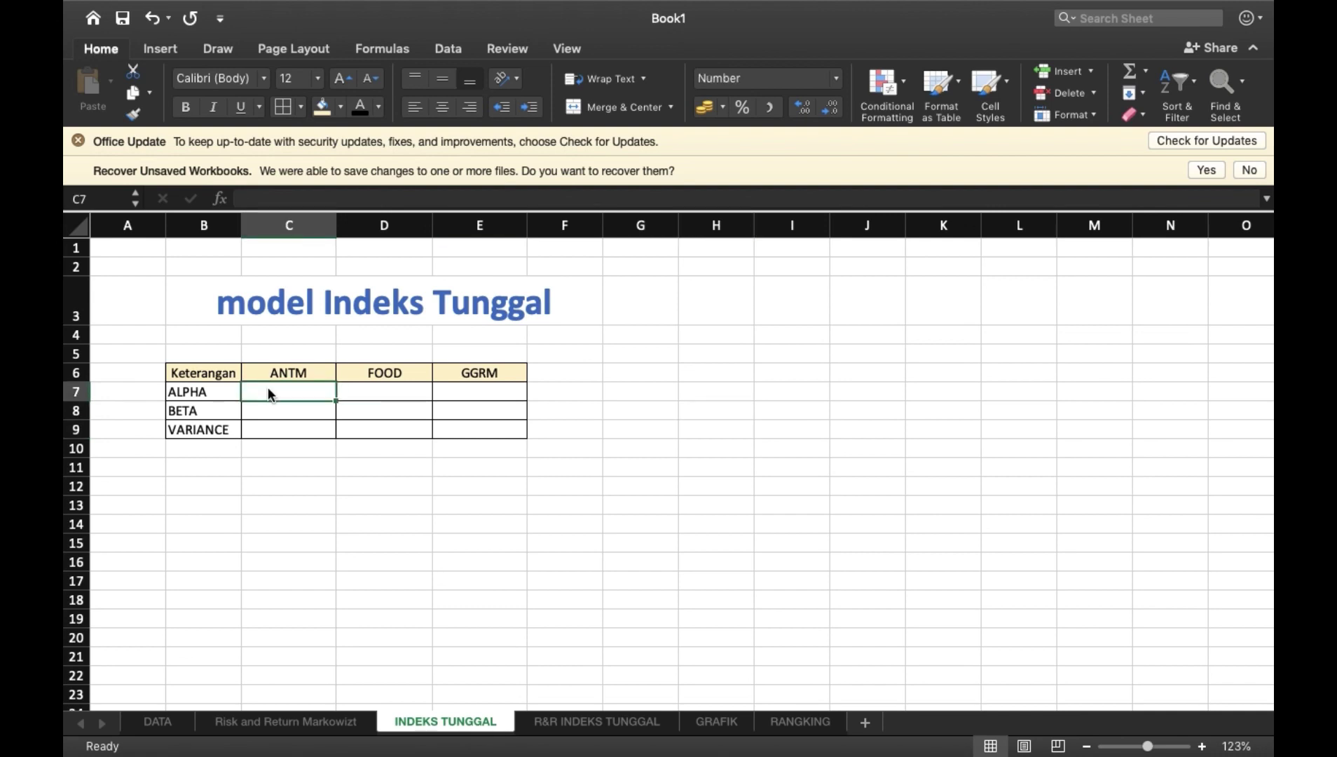
type("=INT")
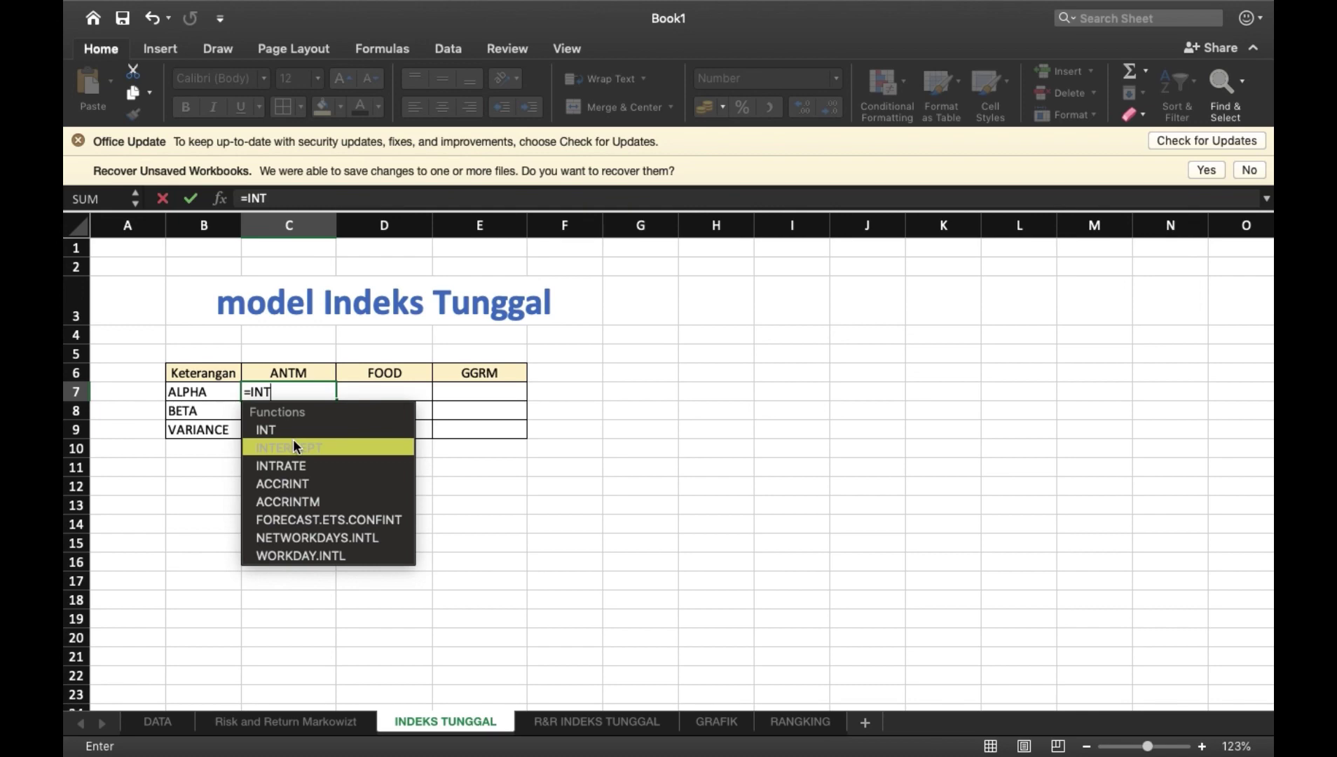
double_click(292, 446)
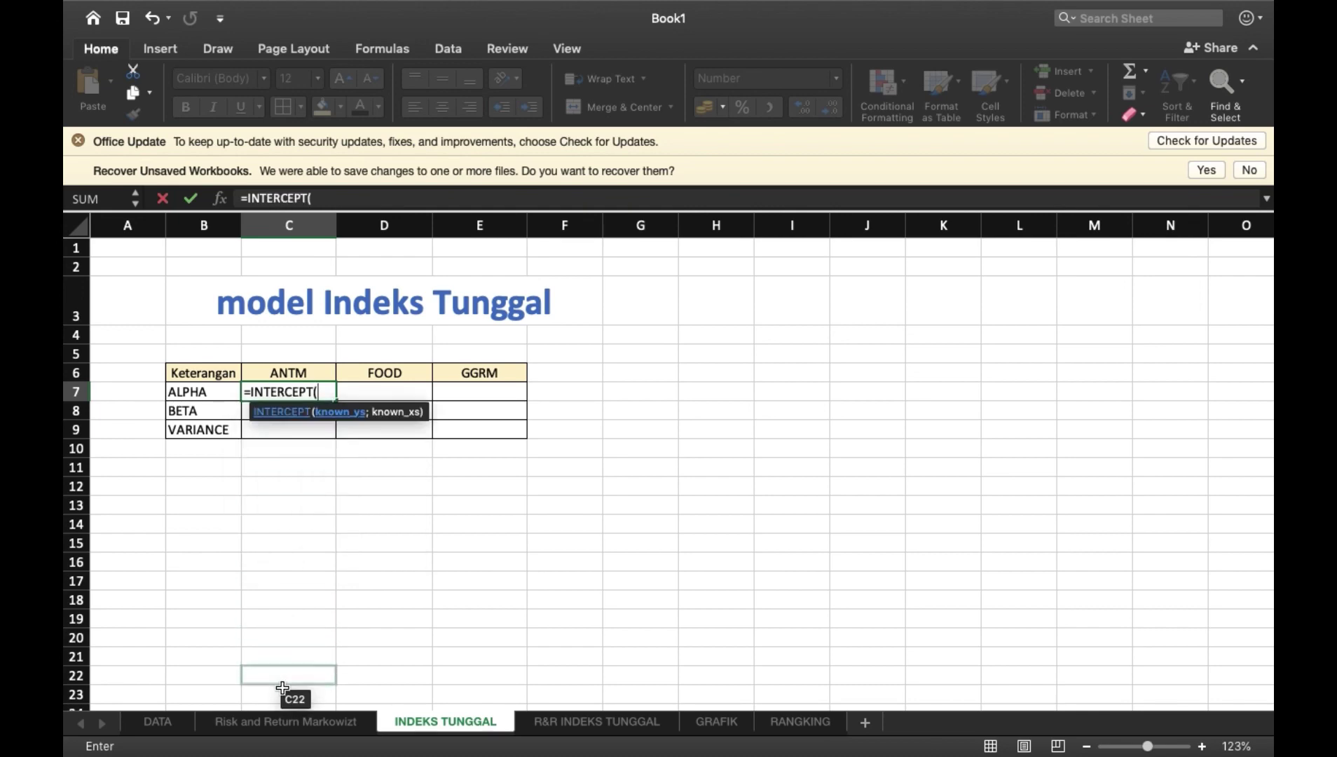
left_click(273, 723)
scroll(350, 491, "up", 5)
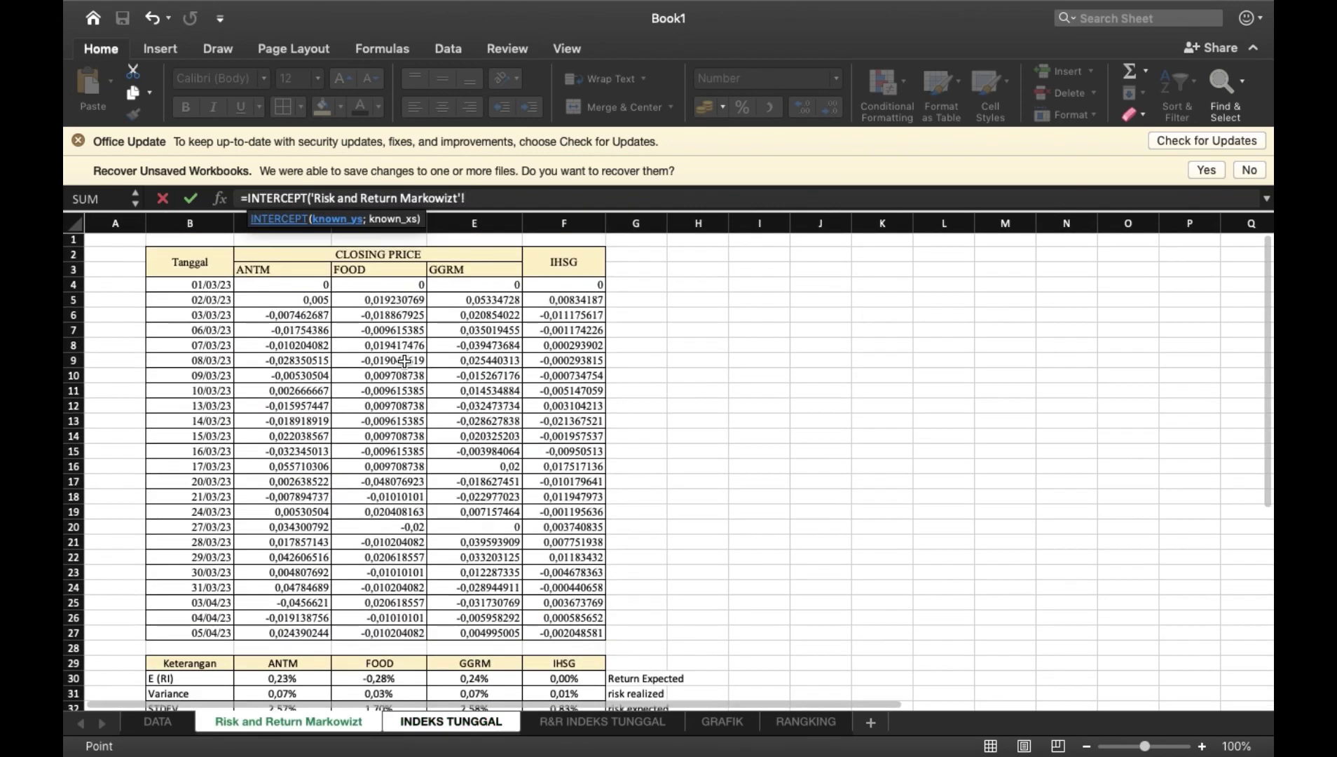
left_click_drag(319, 281, 298, 633)
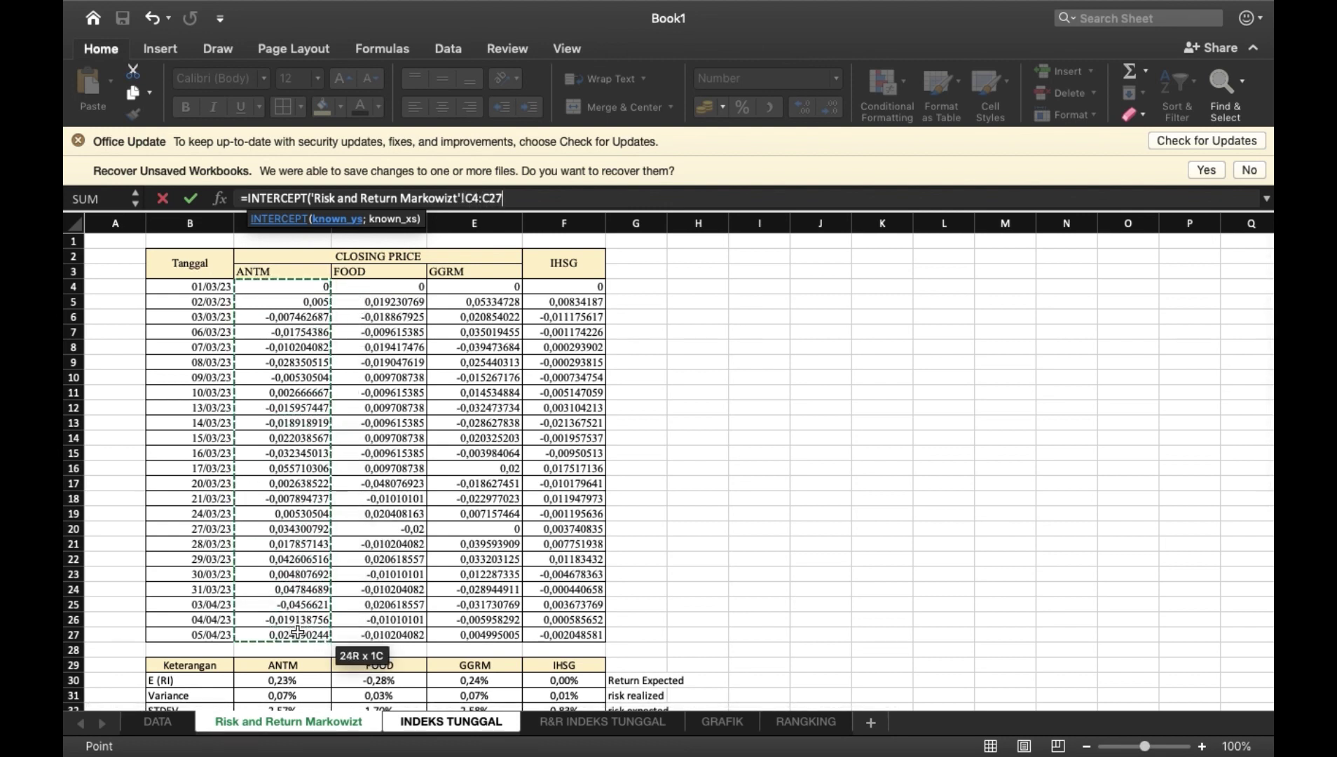
type(";")
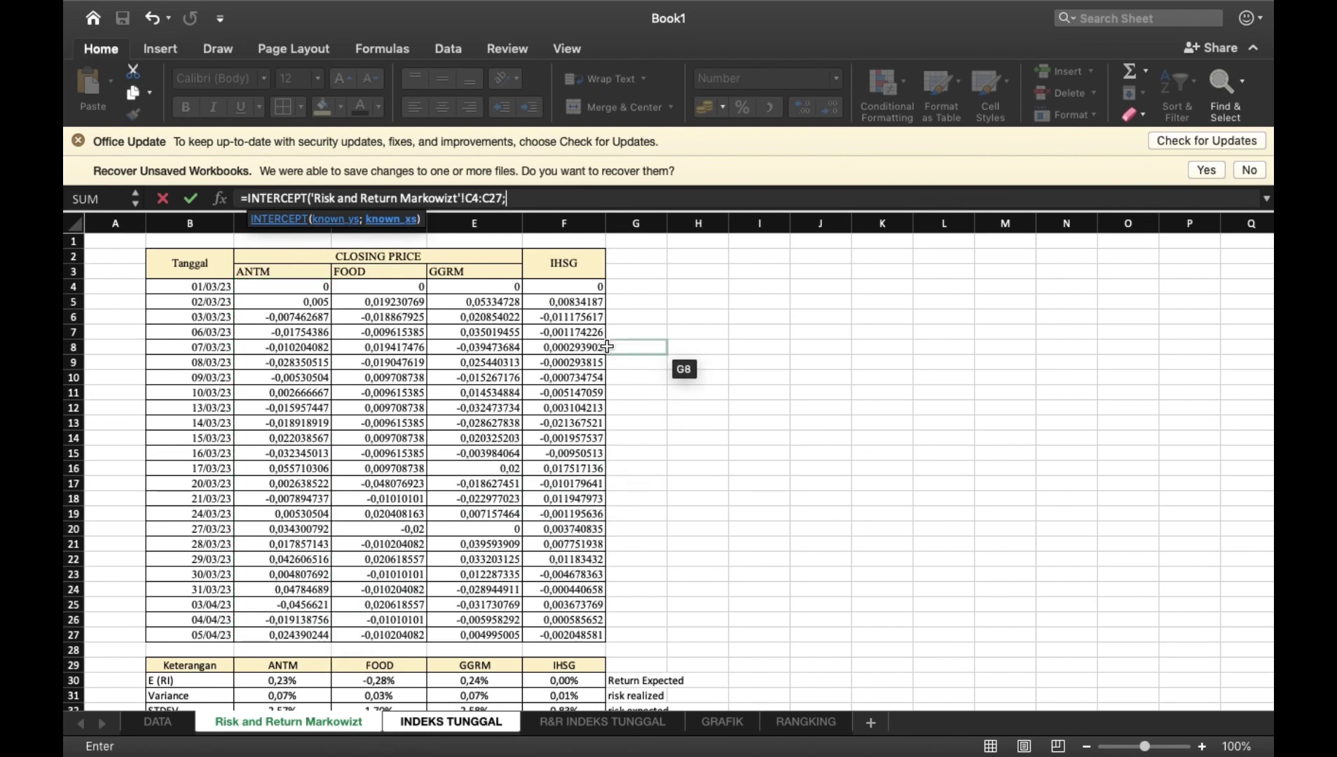
left_click(583, 283)
left_click_drag(583, 283, 575, 629)
type(")")
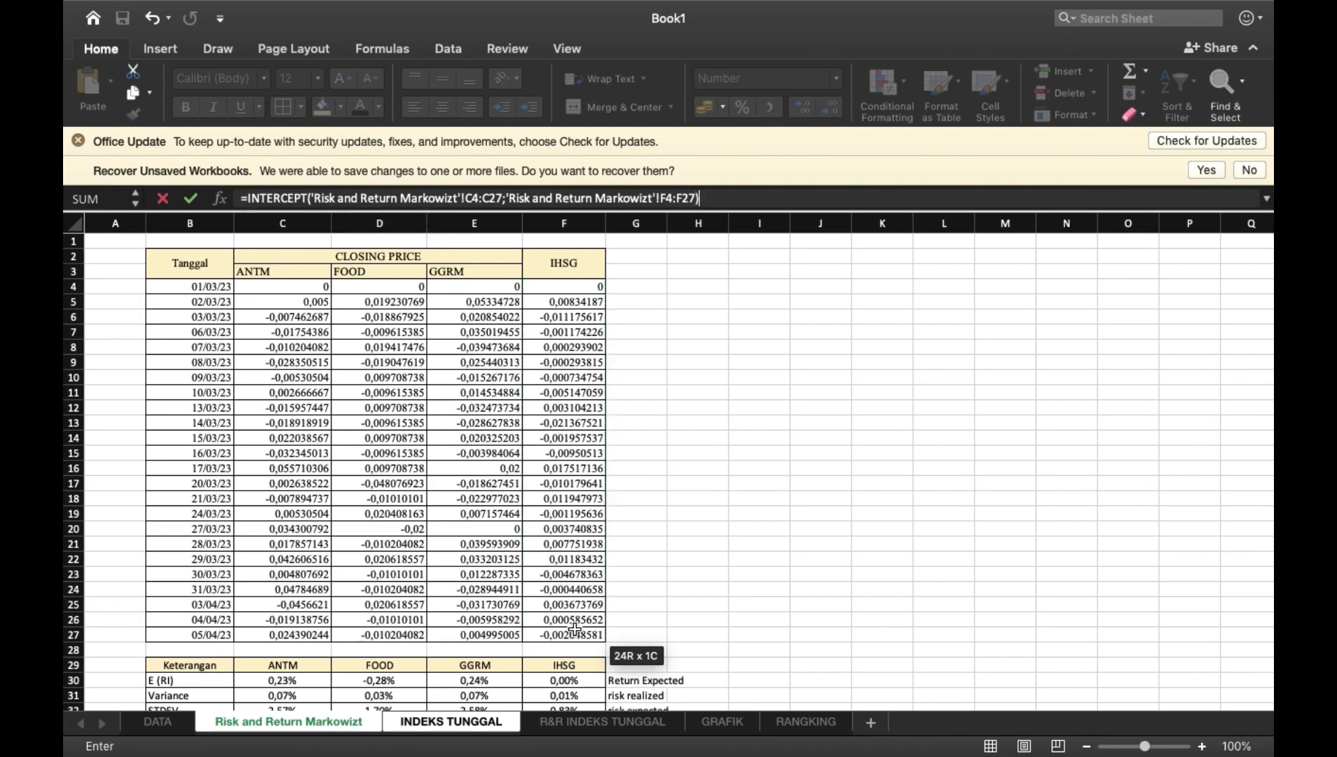
key("Return")
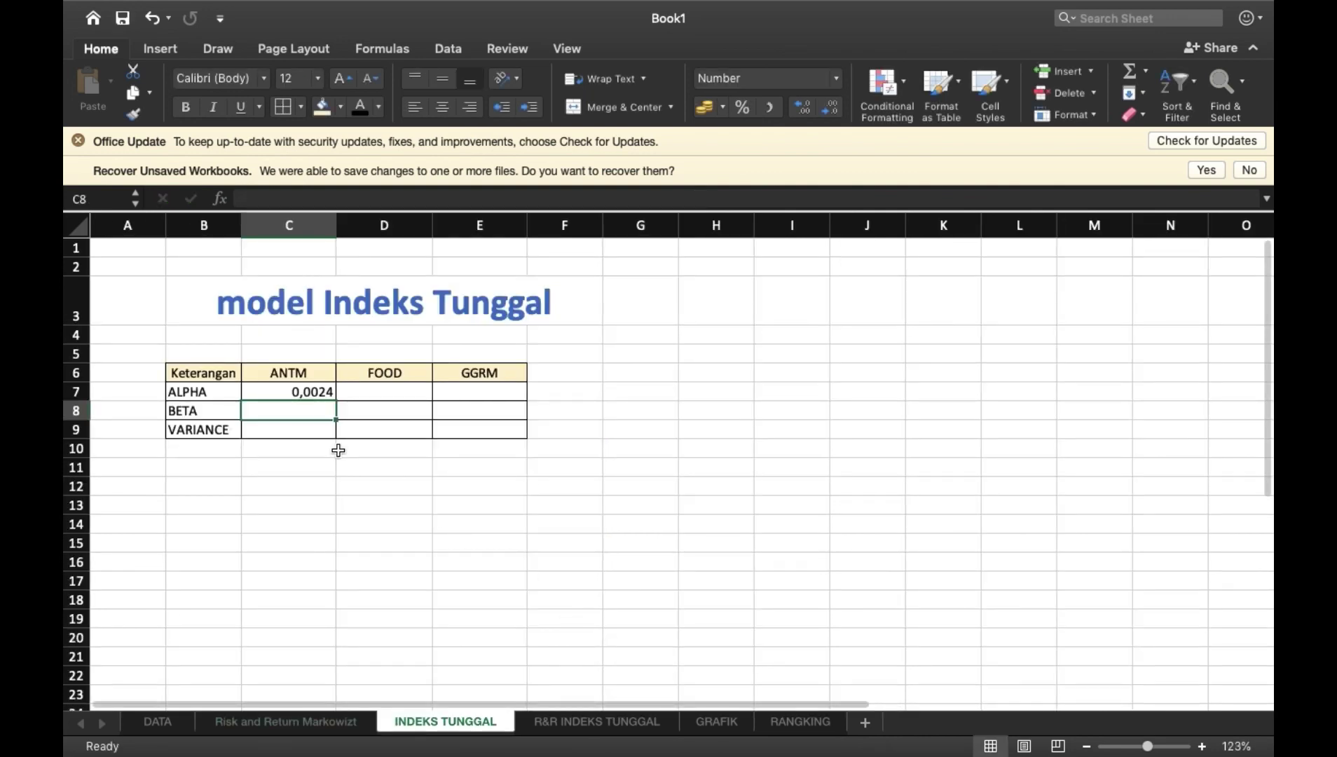
left_click(314, 390)
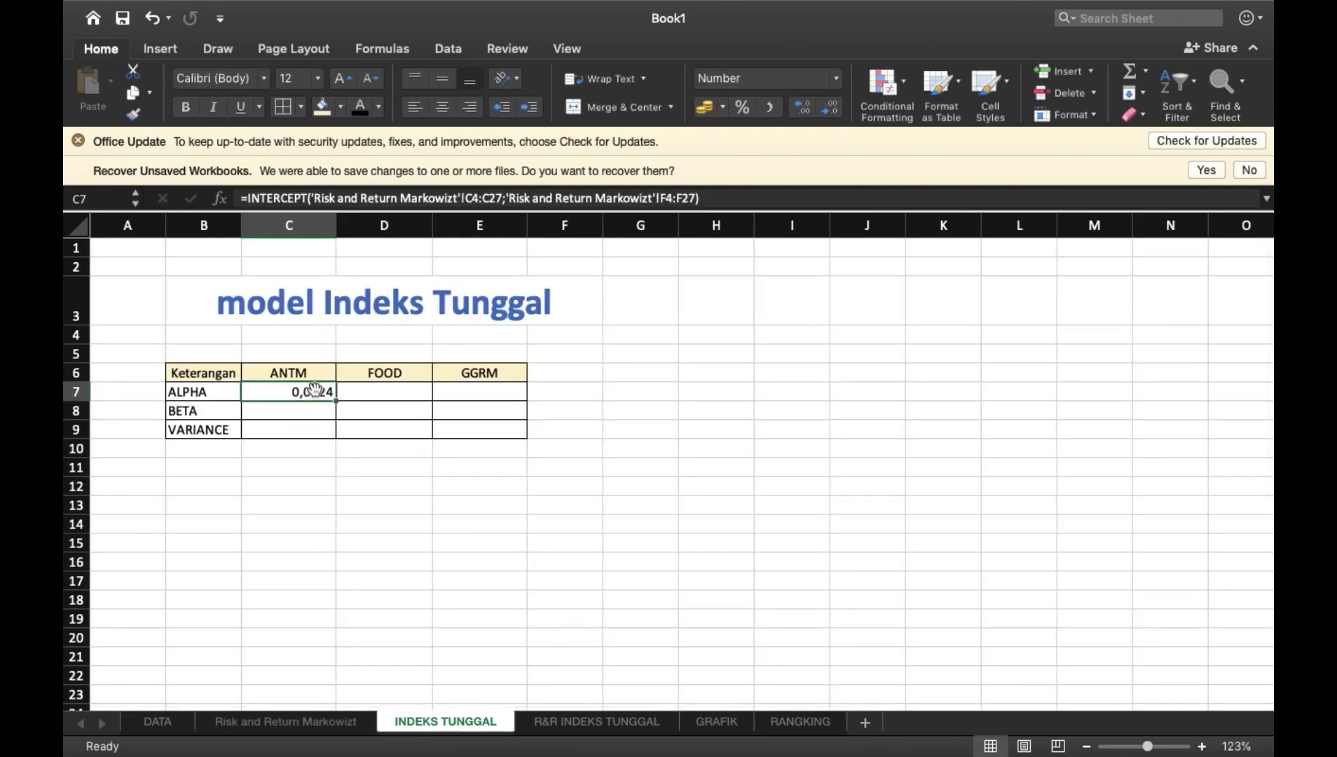
Calculate the FOOD alpha in D7 with INTERCEPT, using D4:D27 and F4:F27 from the Risk and Return Markowizt sheet.
left_click(361, 388)
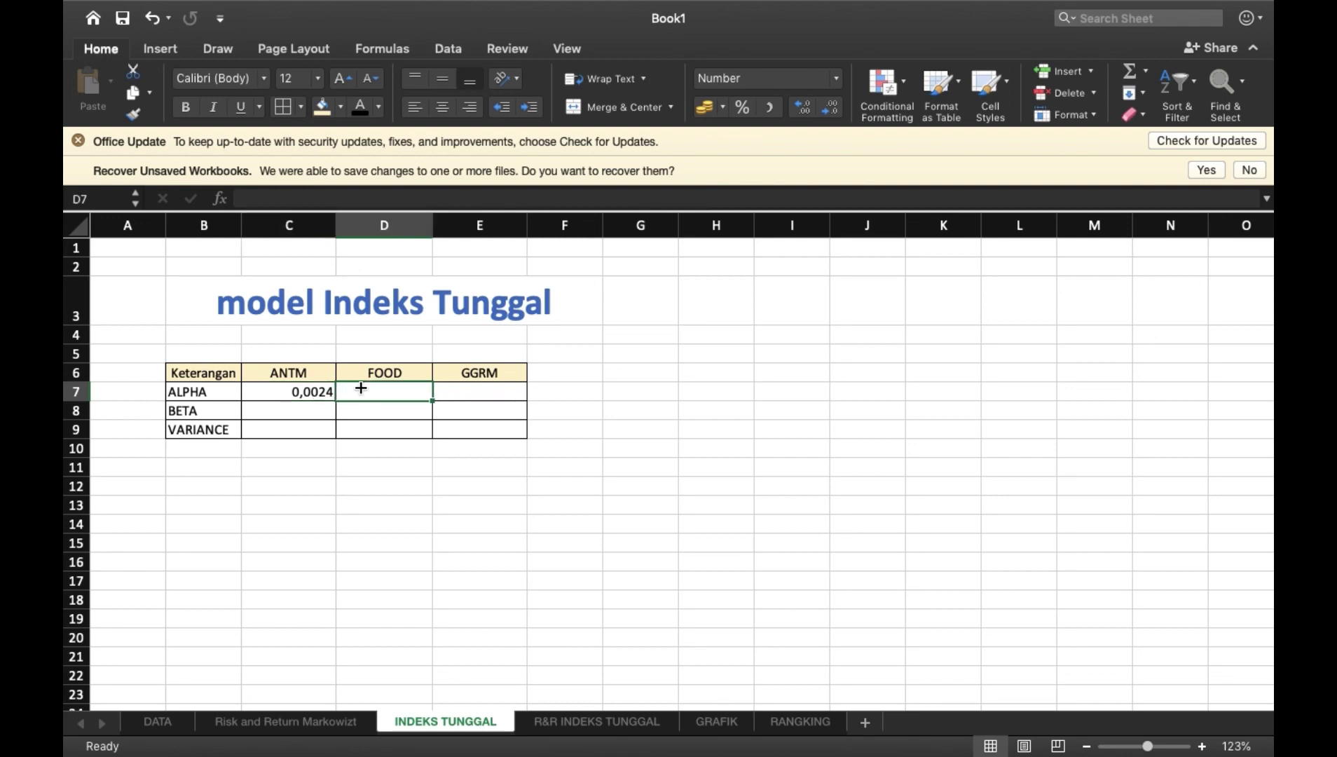
type("=")
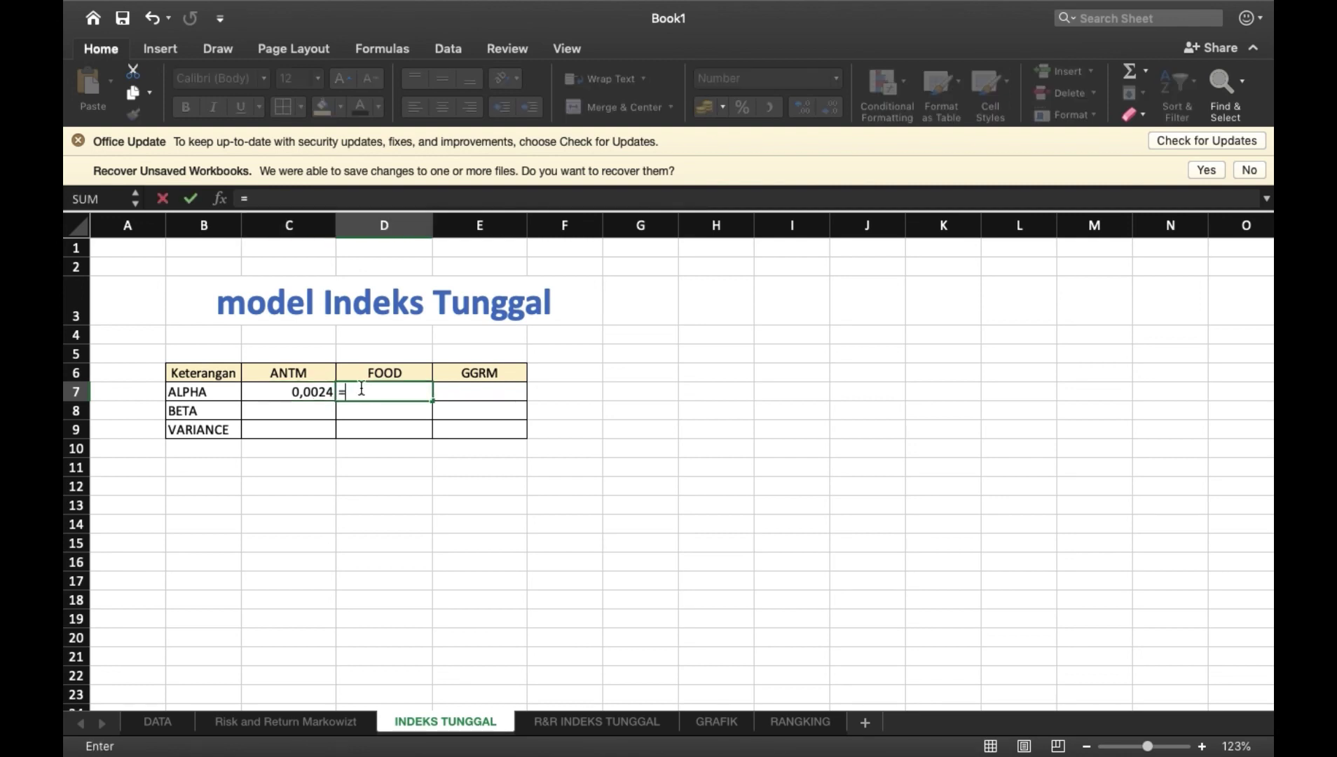
type("INTER")
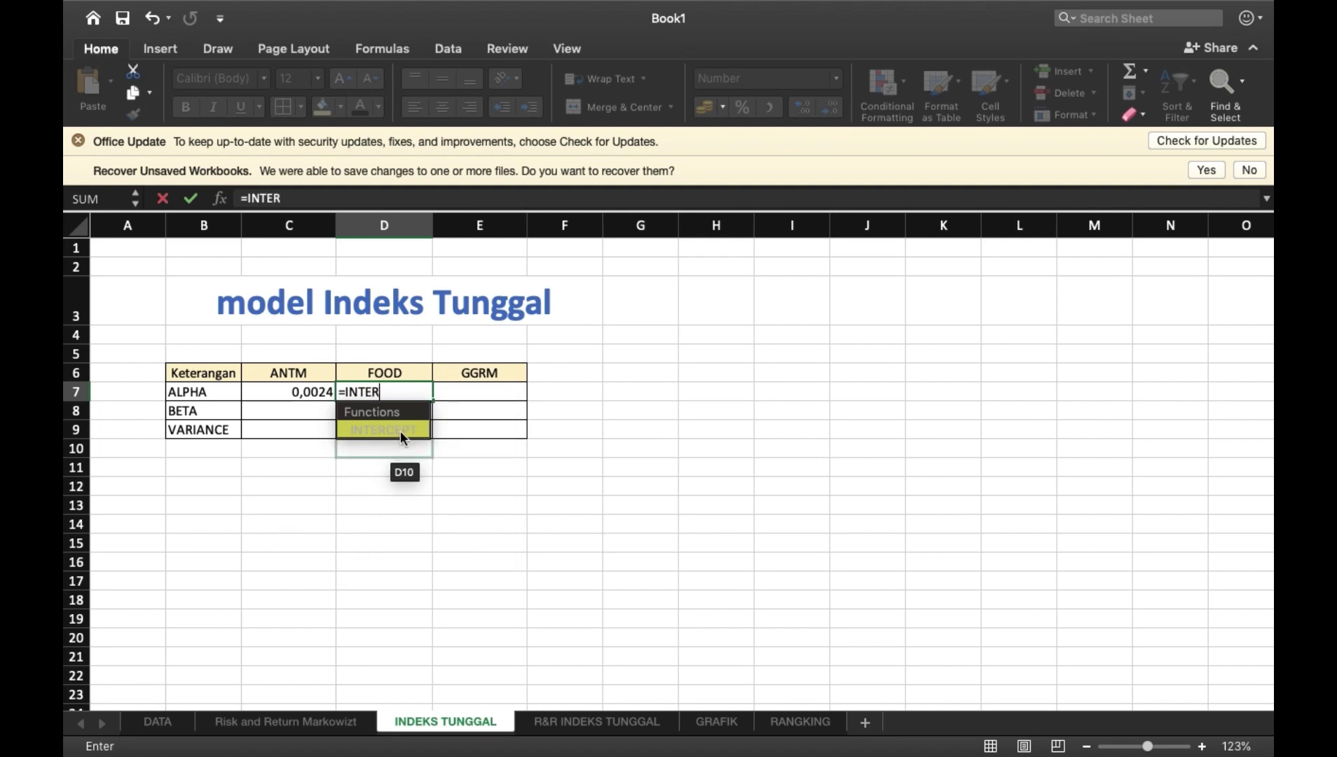
key("Tab")
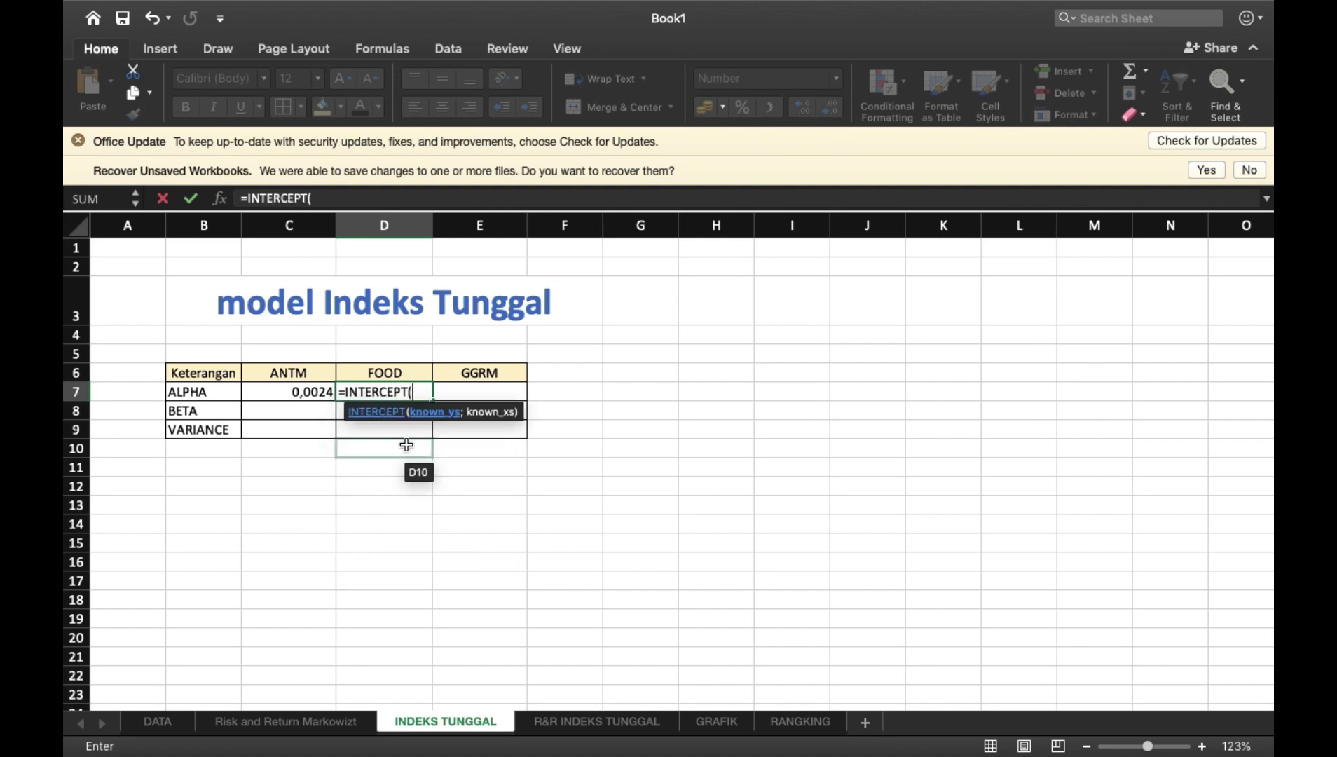
left_click(308, 722)
left_click_drag(378, 287, 393, 634)
type(";")
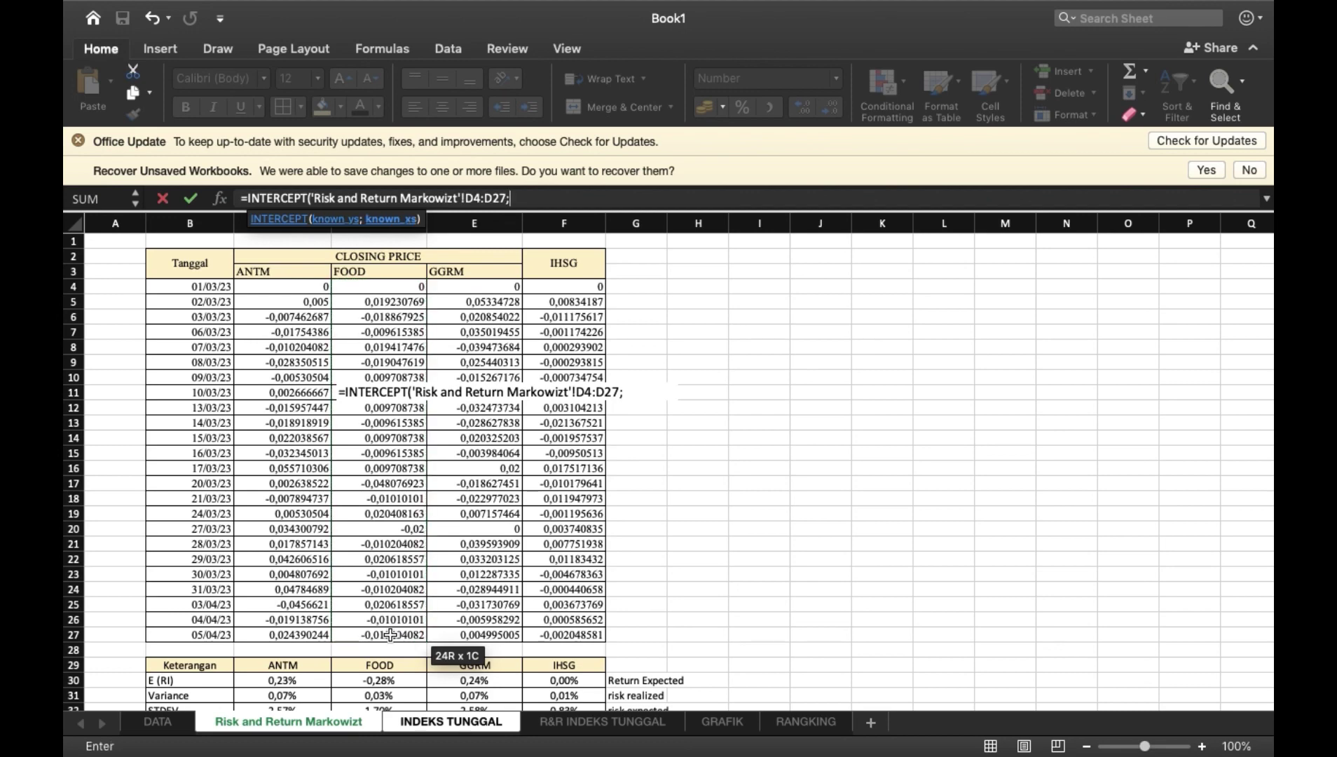
left_click_drag(592, 284, 559, 631)
type(")")
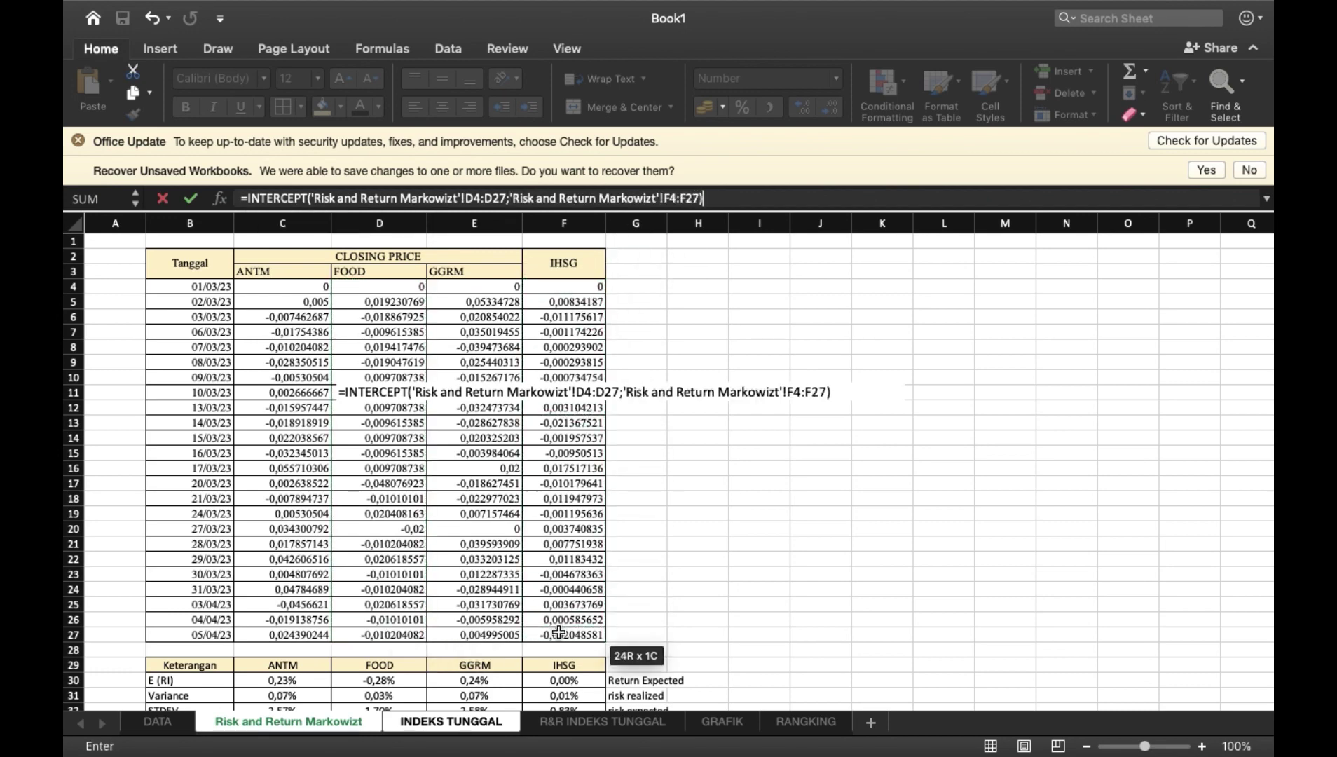
key("Return")
Try to copy the FOOD alpha formula in D7 across to GGRM in E7, and clear E7.
left_click(391, 392)
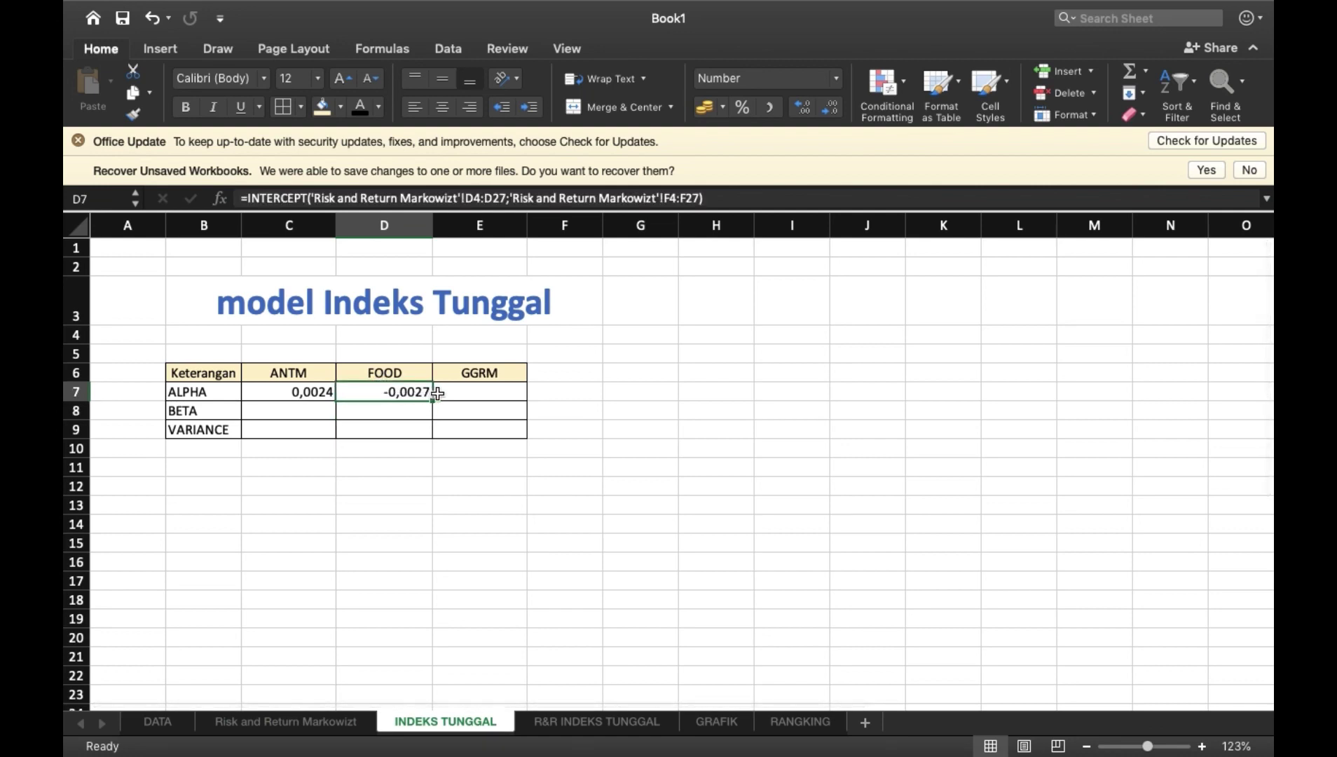
left_click_drag(433, 402, 519, 395)
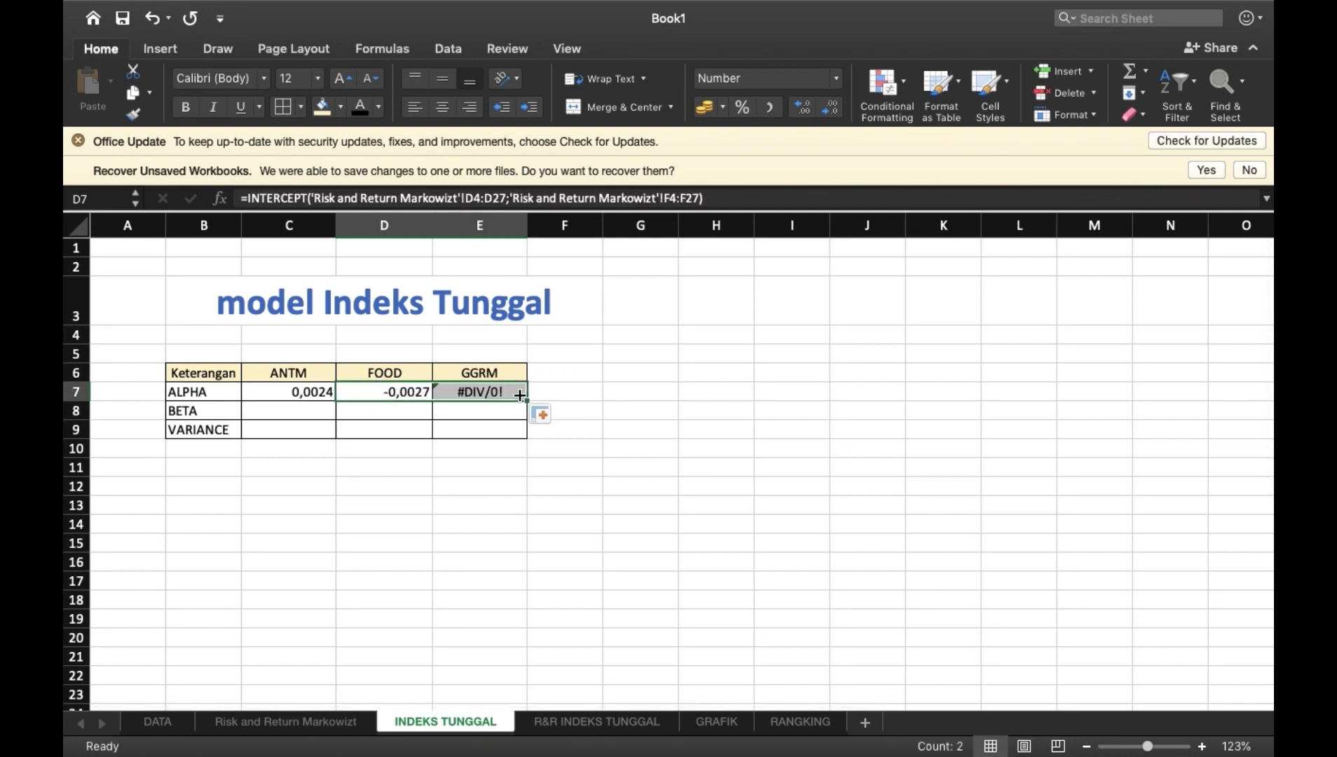
left_click(489, 392)
key("Delete")
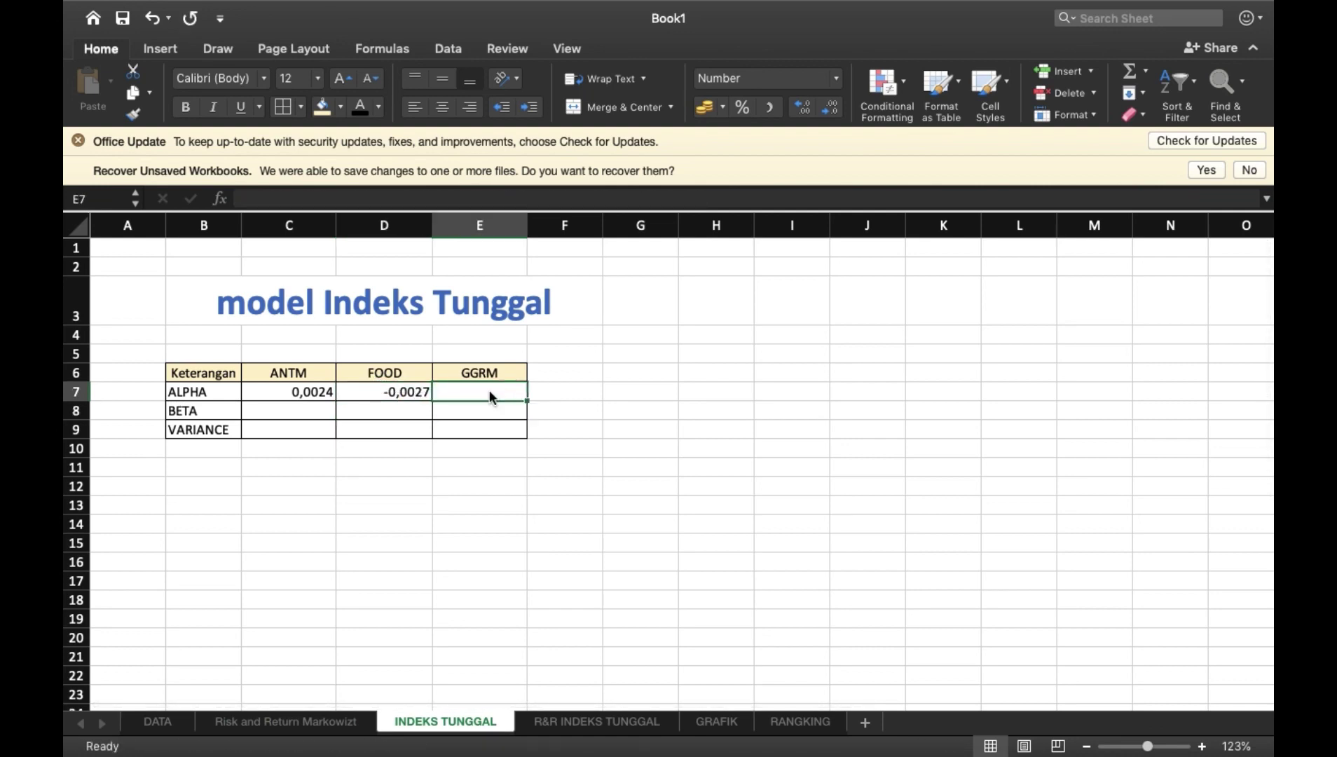
Calculate the GGRM alpha in E7 with INTERCEPT, using E4:E27 and F4:F27 from the Risk and Return Markowizt sheet.
type("=")
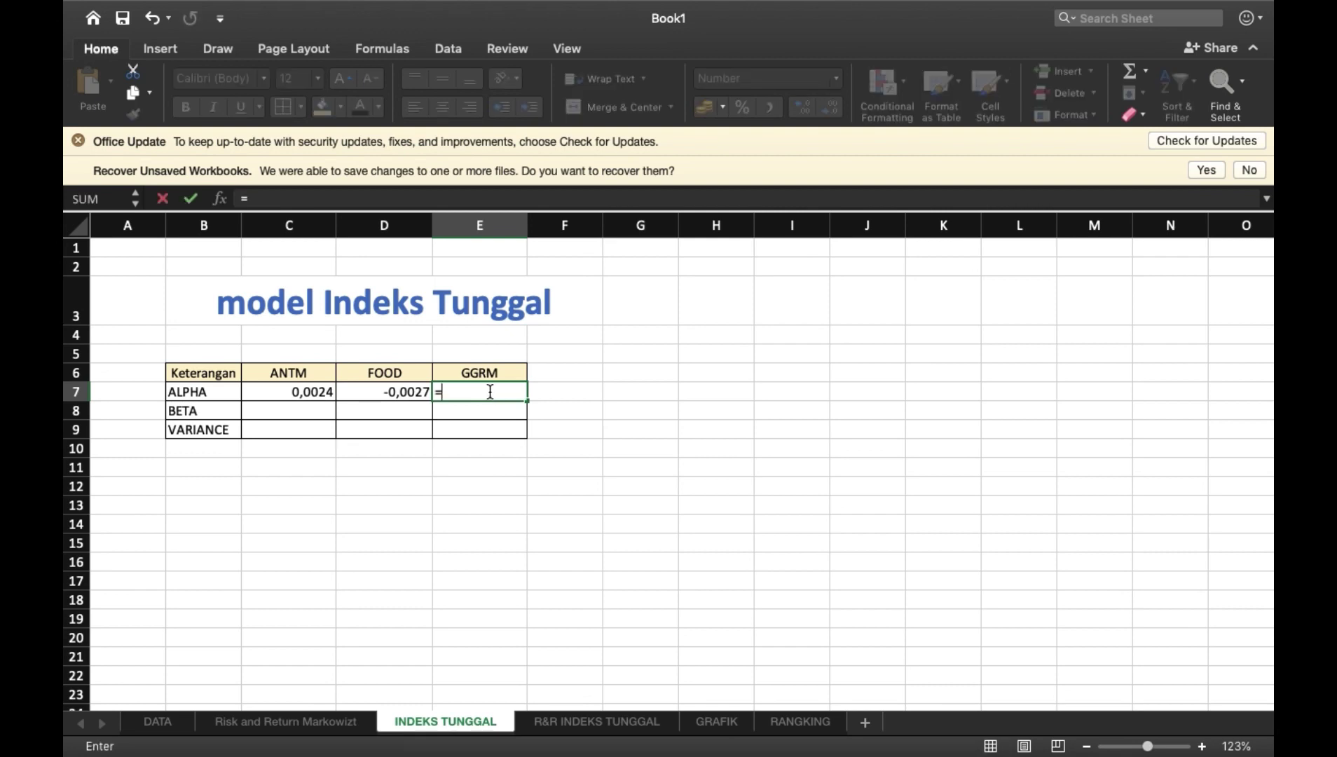
type("INT")
double_click(485, 448)
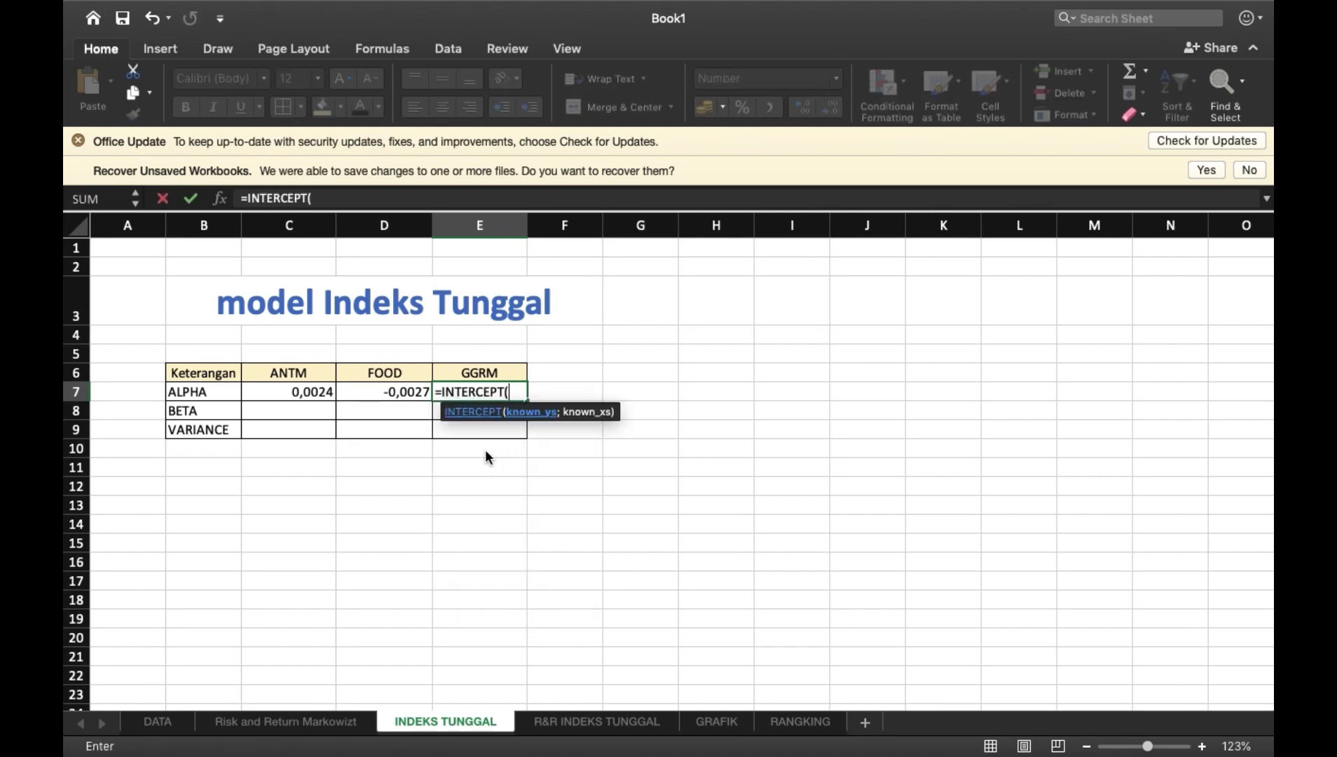
left_click(294, 724)
left_click_drag(475, 286, 466, 635)
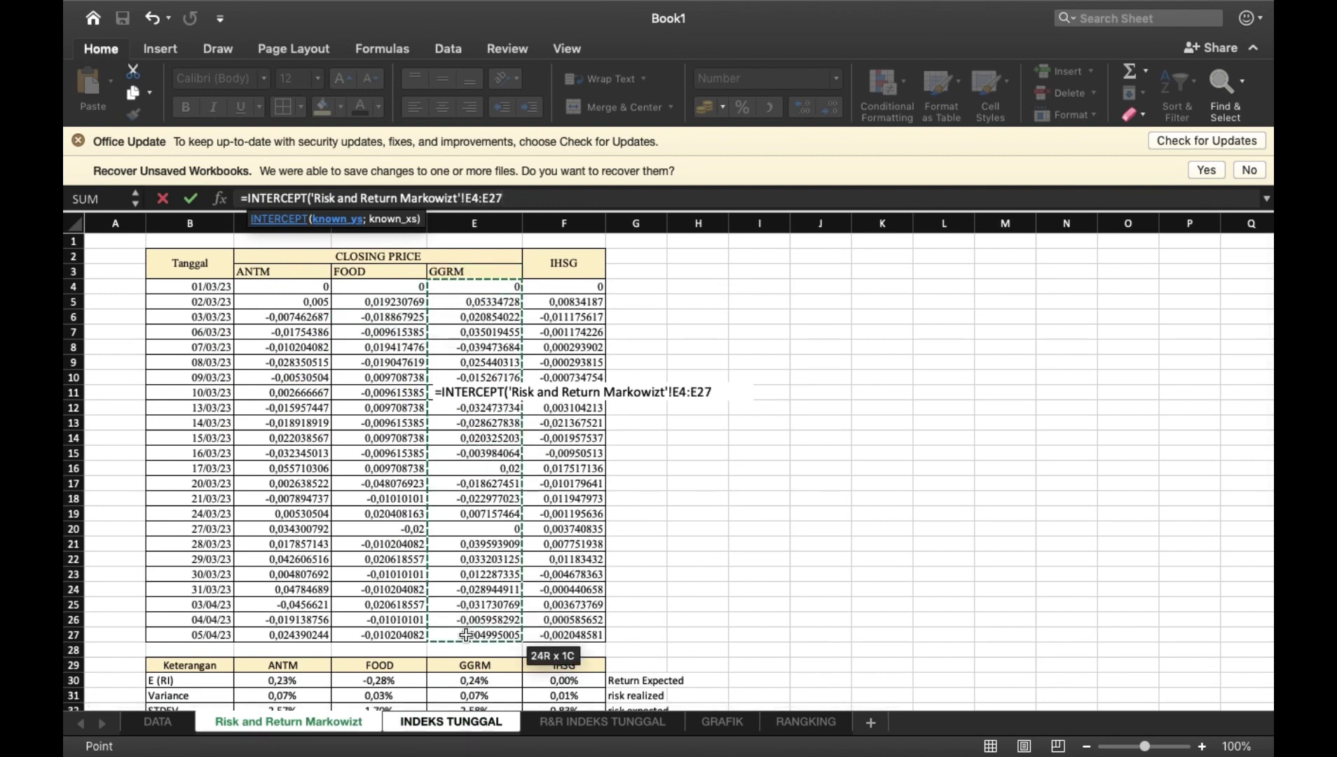
type(";")
left_click_drag(578, 285, 544, 636)
type(")")
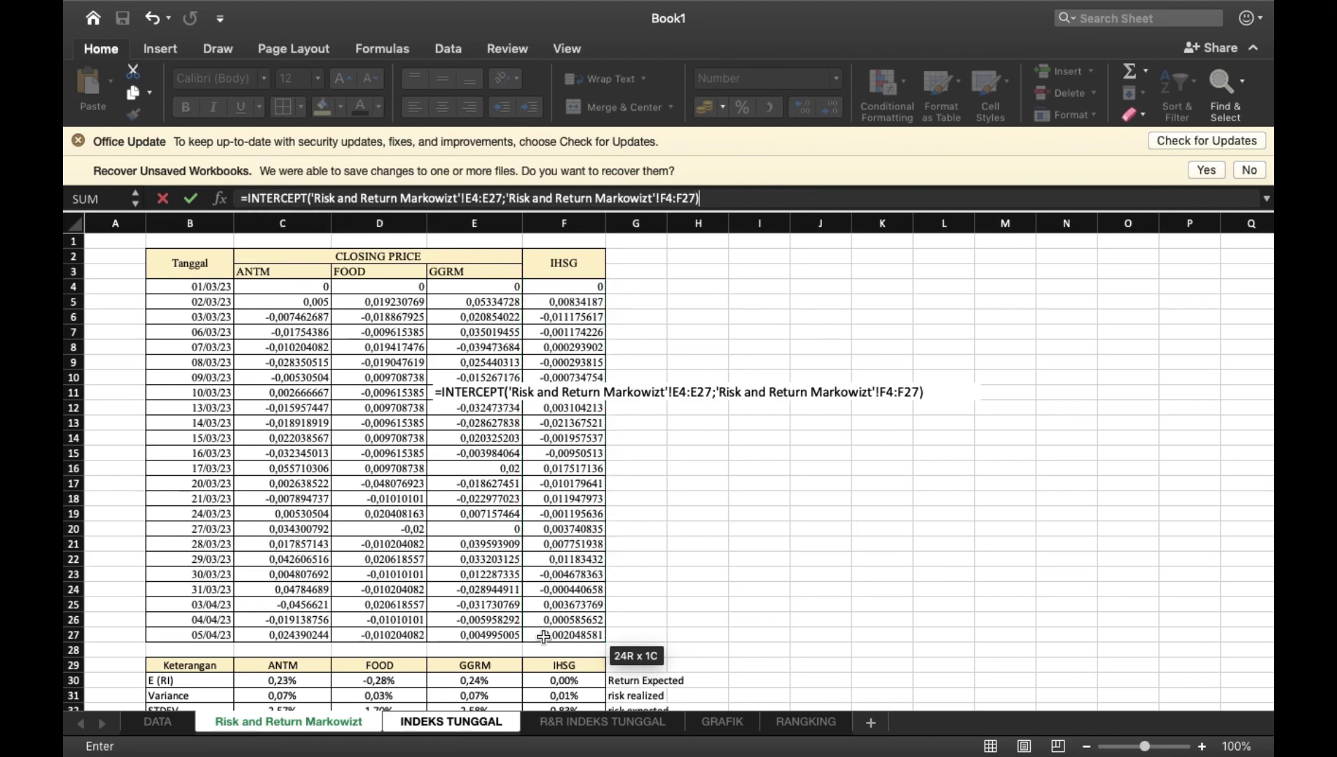
key("Return")
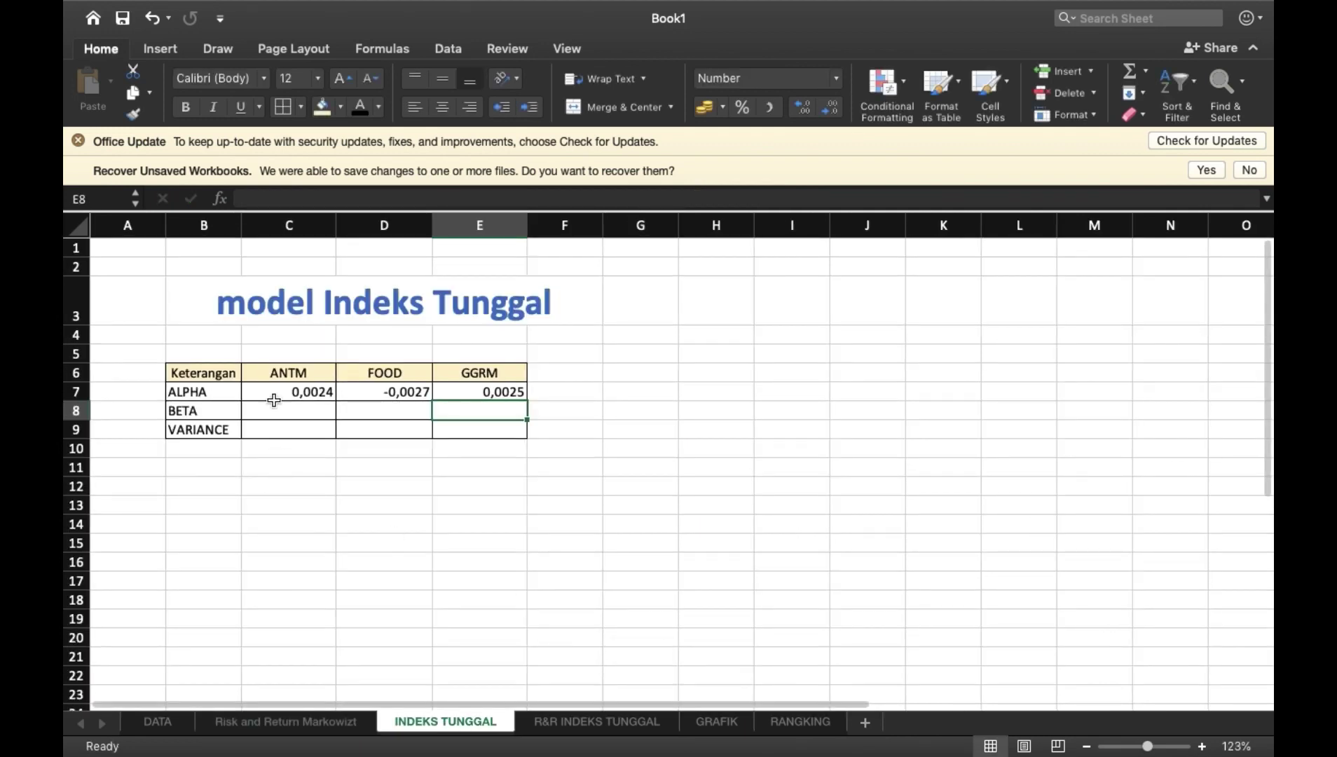
Calculate the ANTM beta in C8 with SLOPE, using C4:C27 and F4:F27 from the Risk and Return Markowizt sheet.
left_click(270, 410)
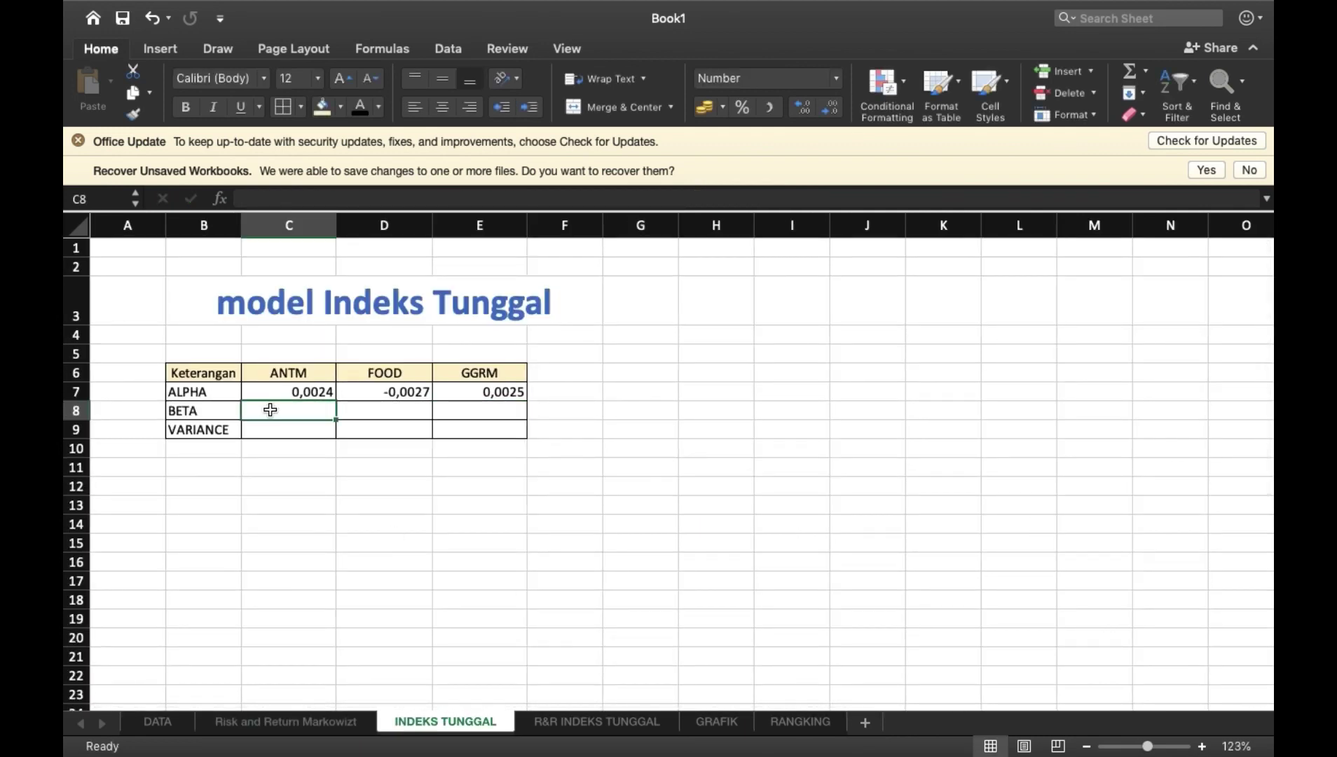
type("=SLO")
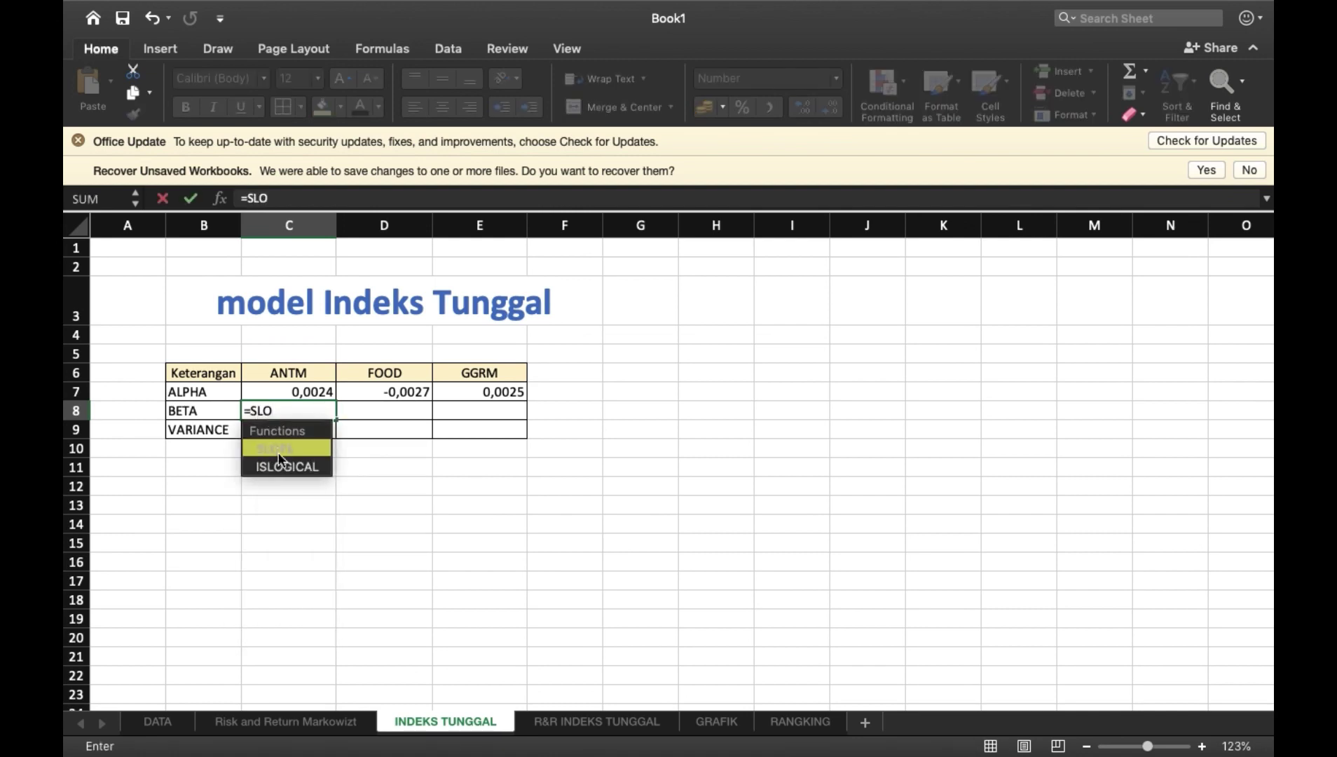
double_click(278, 459)
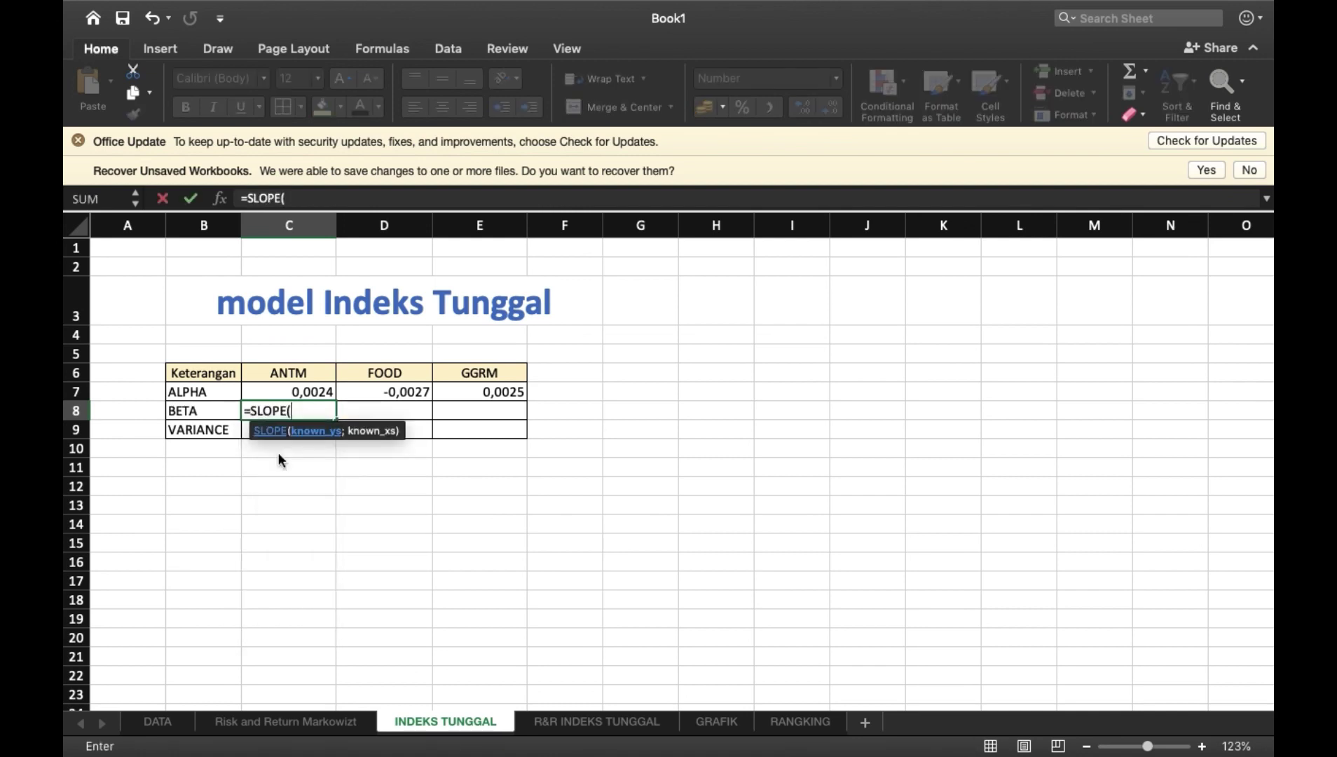
left_click(271, 720)
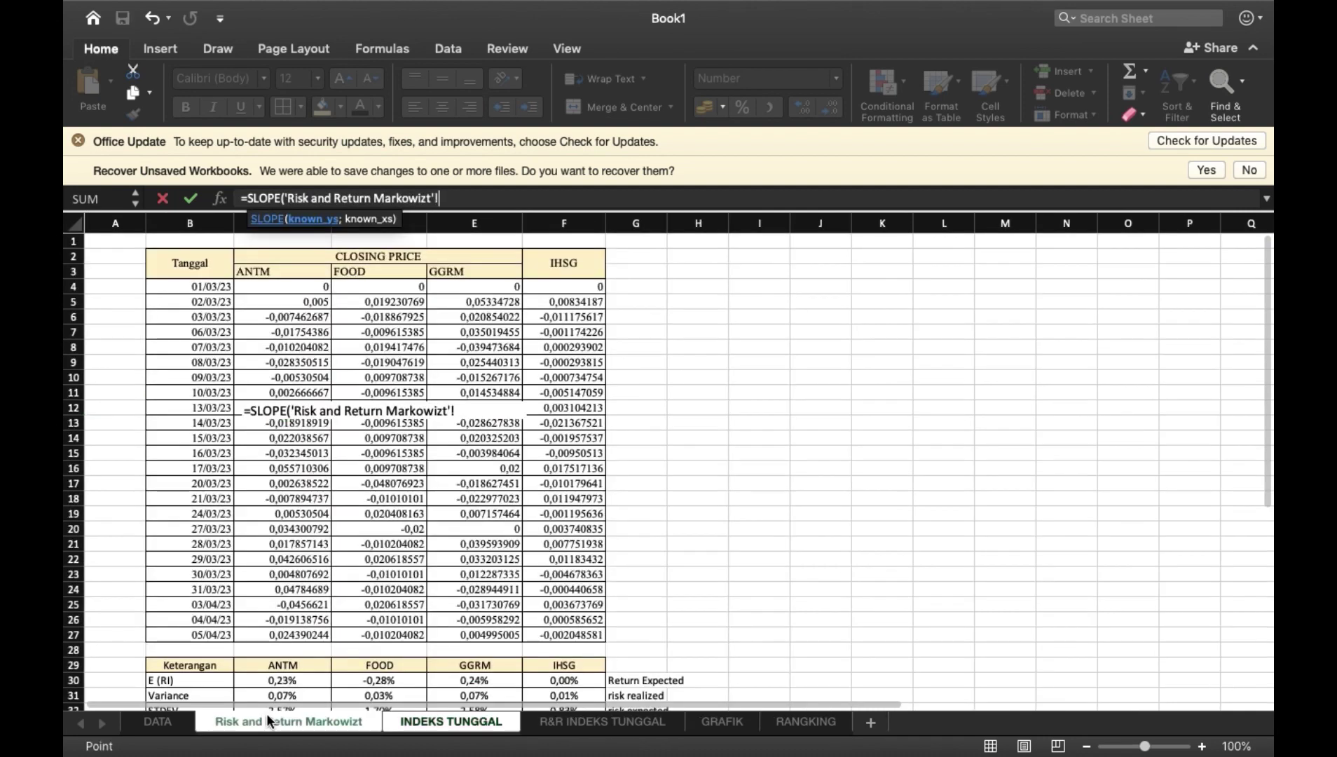
left_click_drag(288, 288, 268, 636)
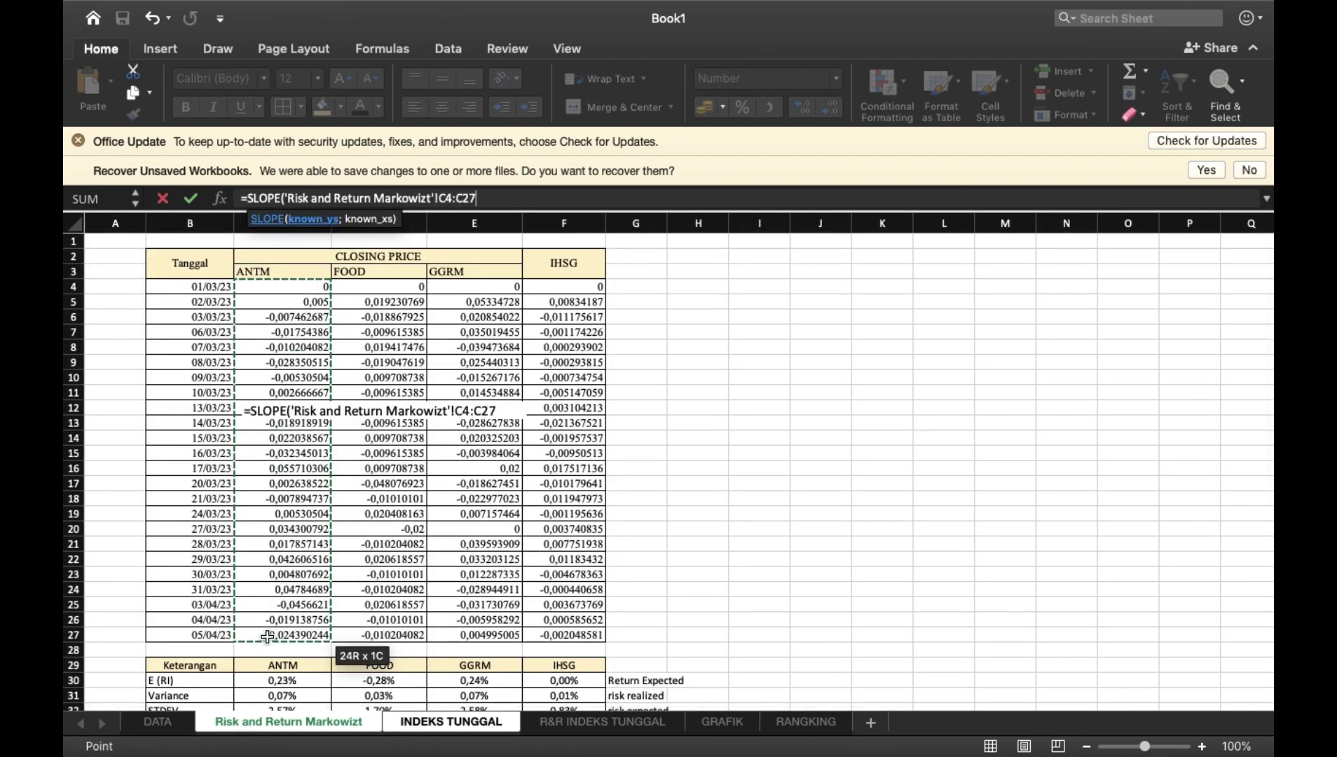
type(";")
left_click_drag(563, 287, 540, 635)
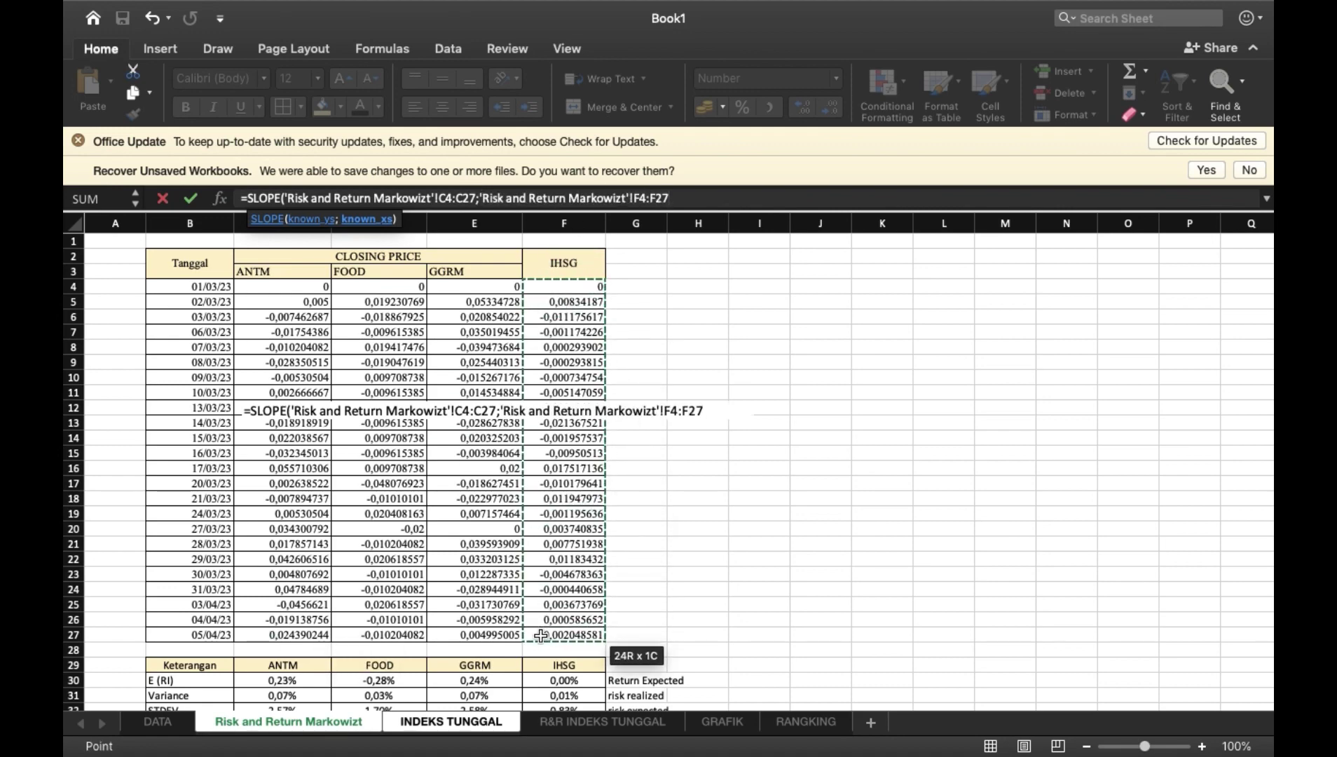
type(")")
key("Return")
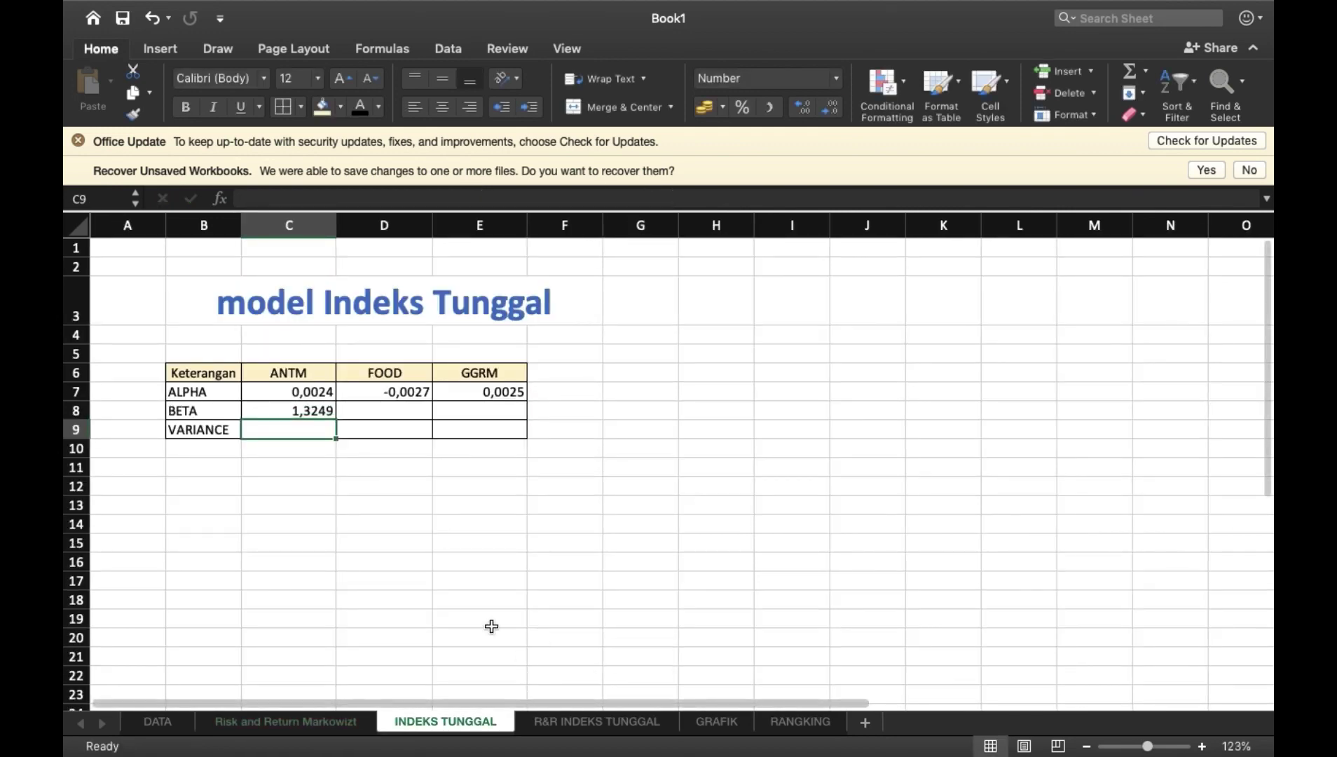
Calculate the FOOD beta in D8 with SLOPE, using D4:D27 and F4:F27 from the Risk and Return Markowizt sheet.
left_click(365, 410)
type("=")
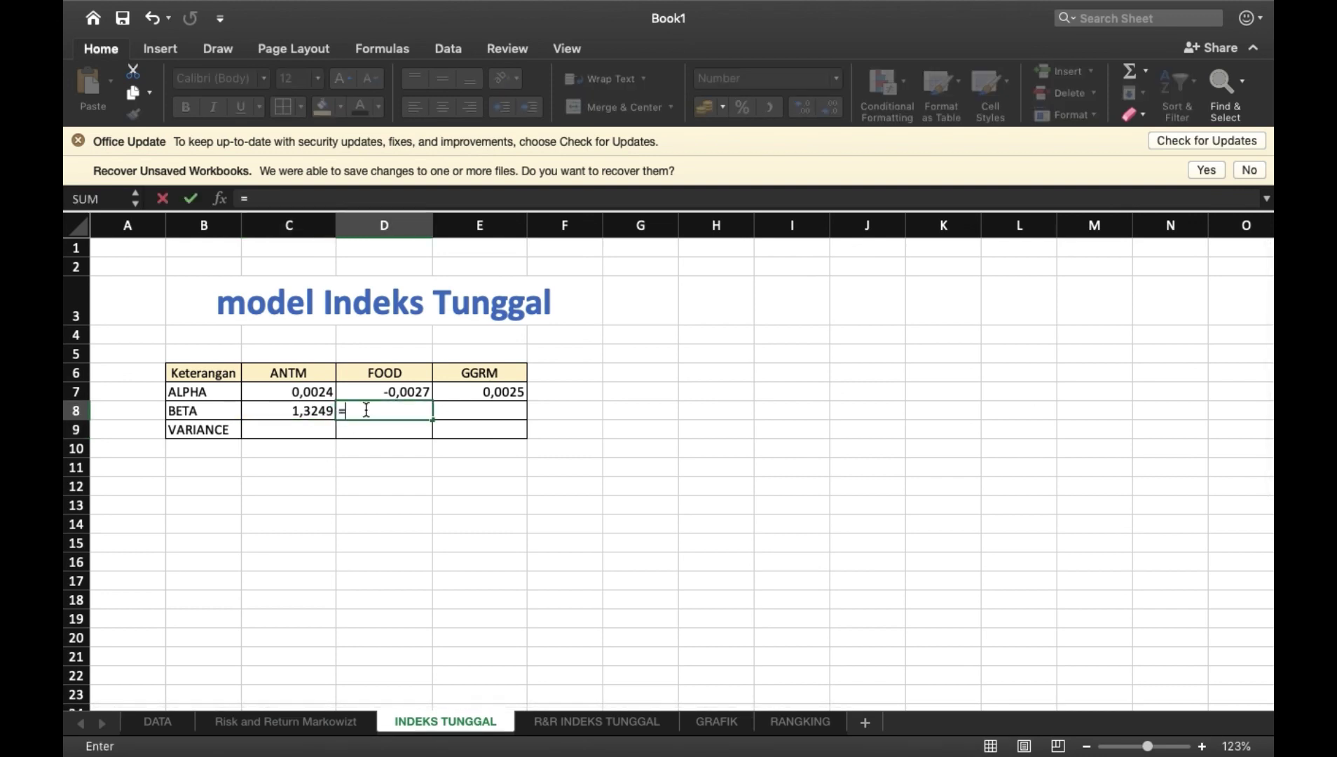
type("SLO")
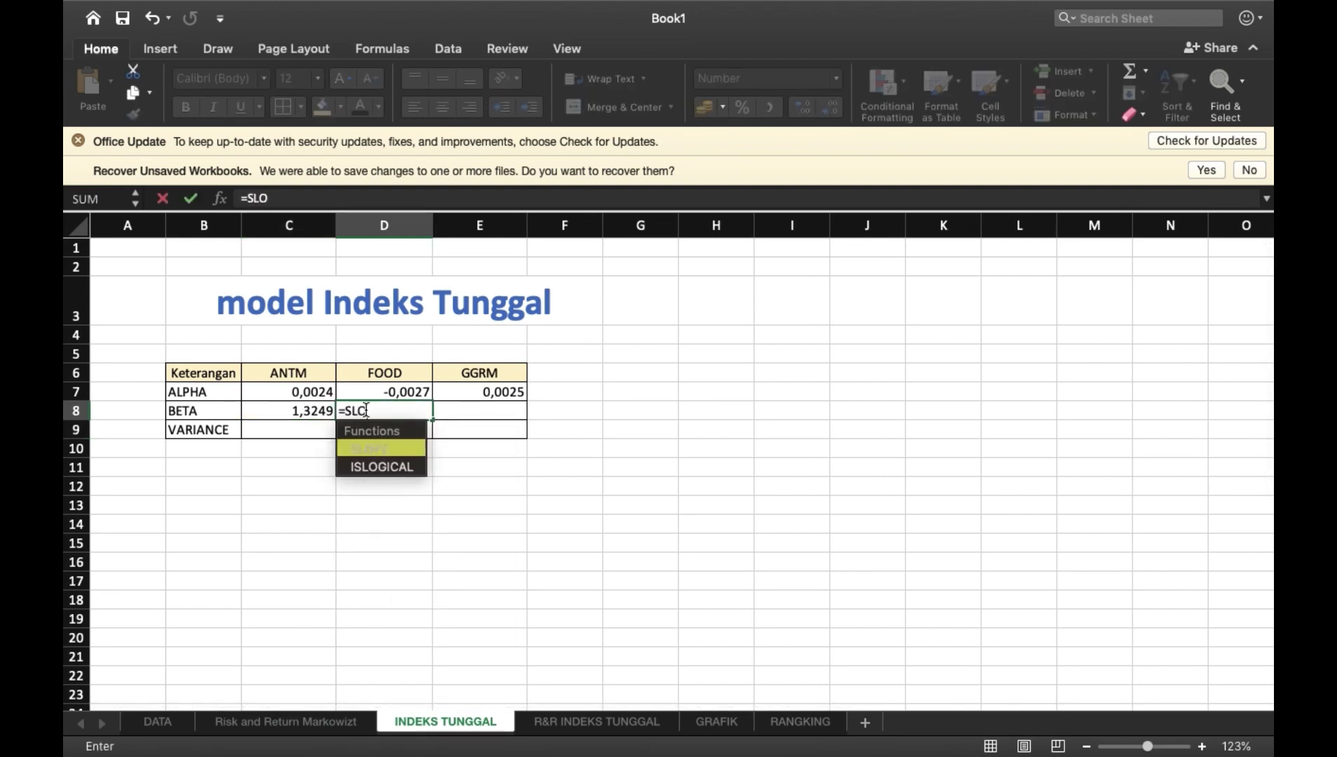
double_click(369, 452)
left_click(267, 722)
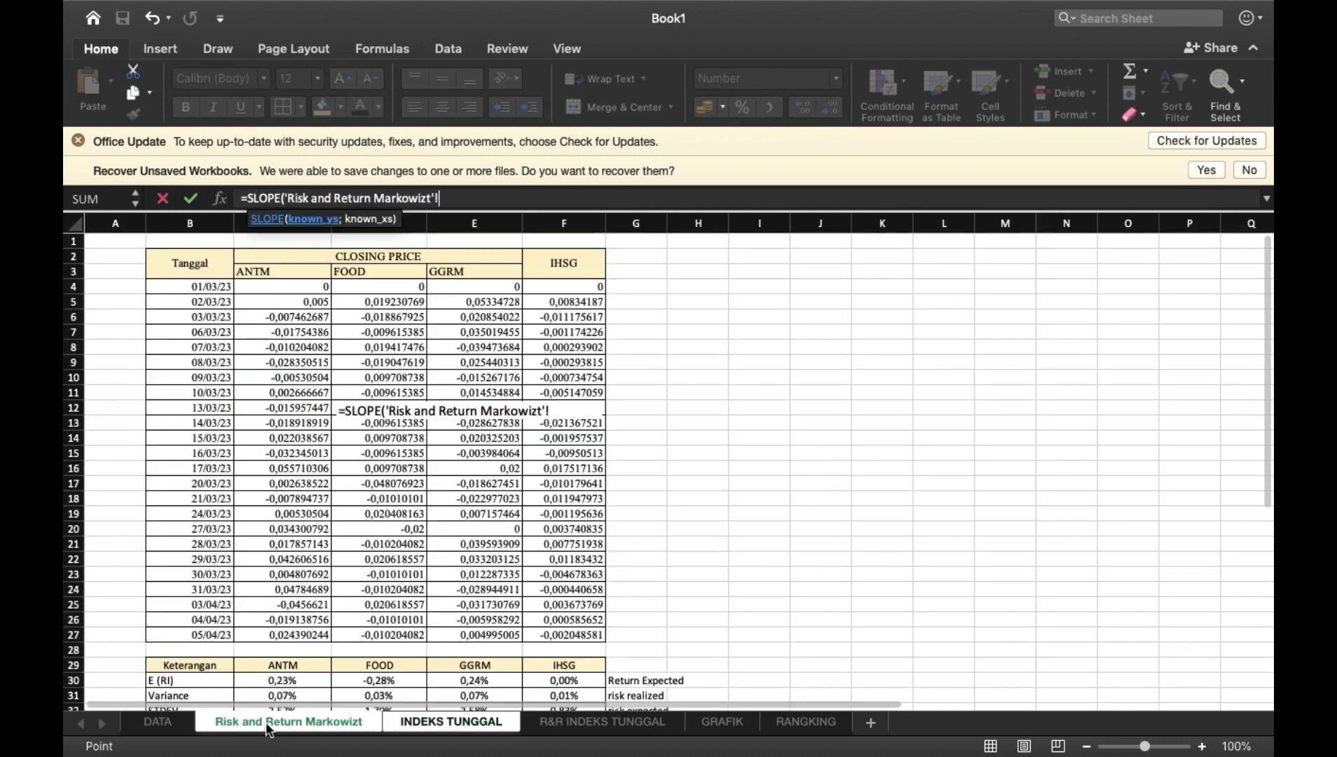
left_click_drag(391, 286, 391, 633)
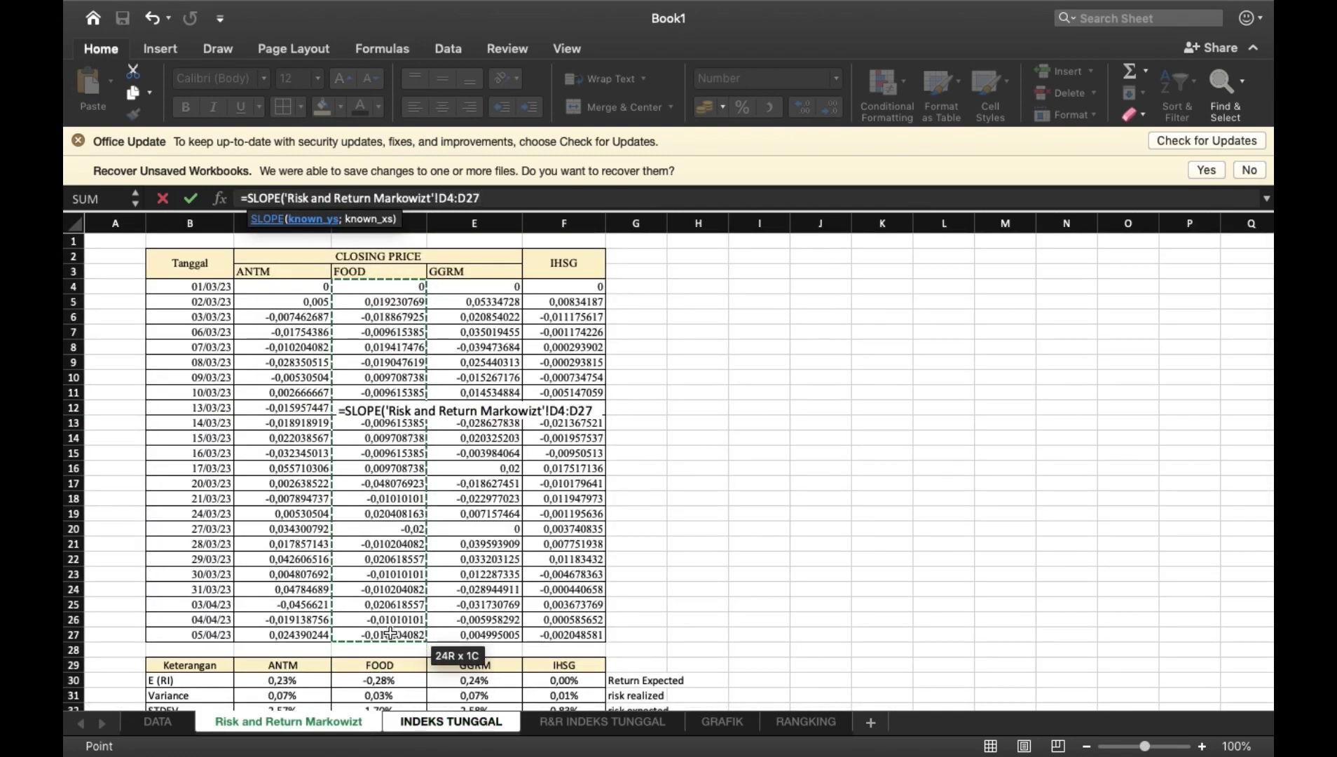
type(";")
left_click_drag(592, 287, 551, 645)
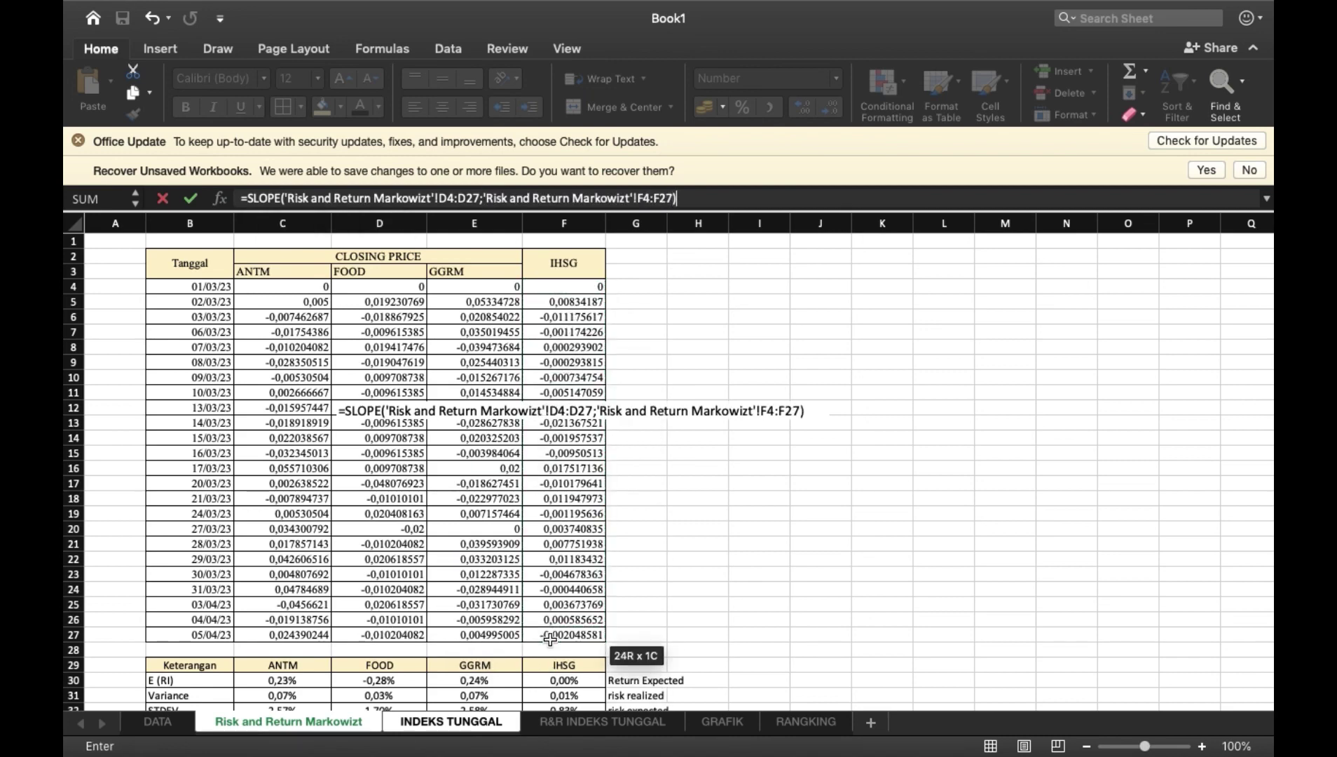
key("Return")
Calculate the GGRM beta in E8 with SLOPE, using E4:E27 and F4:F27 from the Risk and Return Markowizt sheet.
left_click(443, 410)
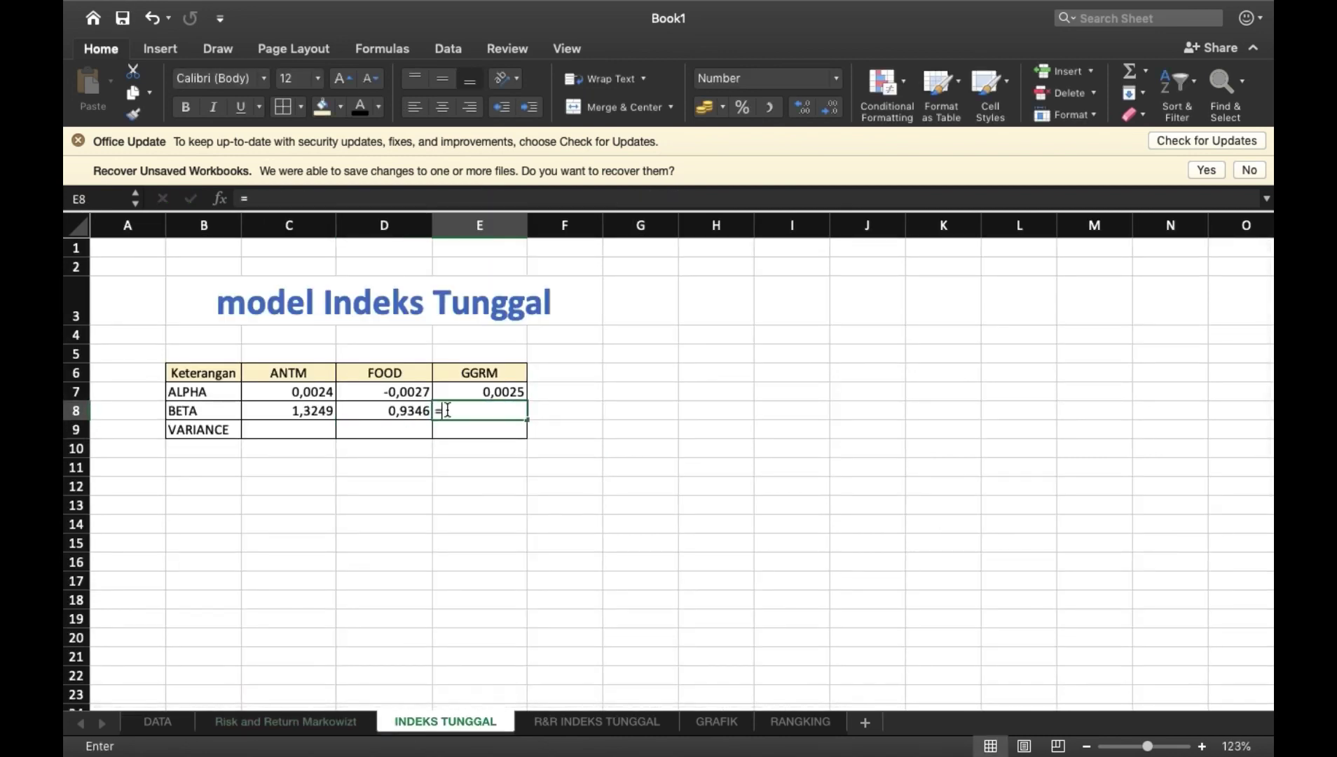
type("=sl")
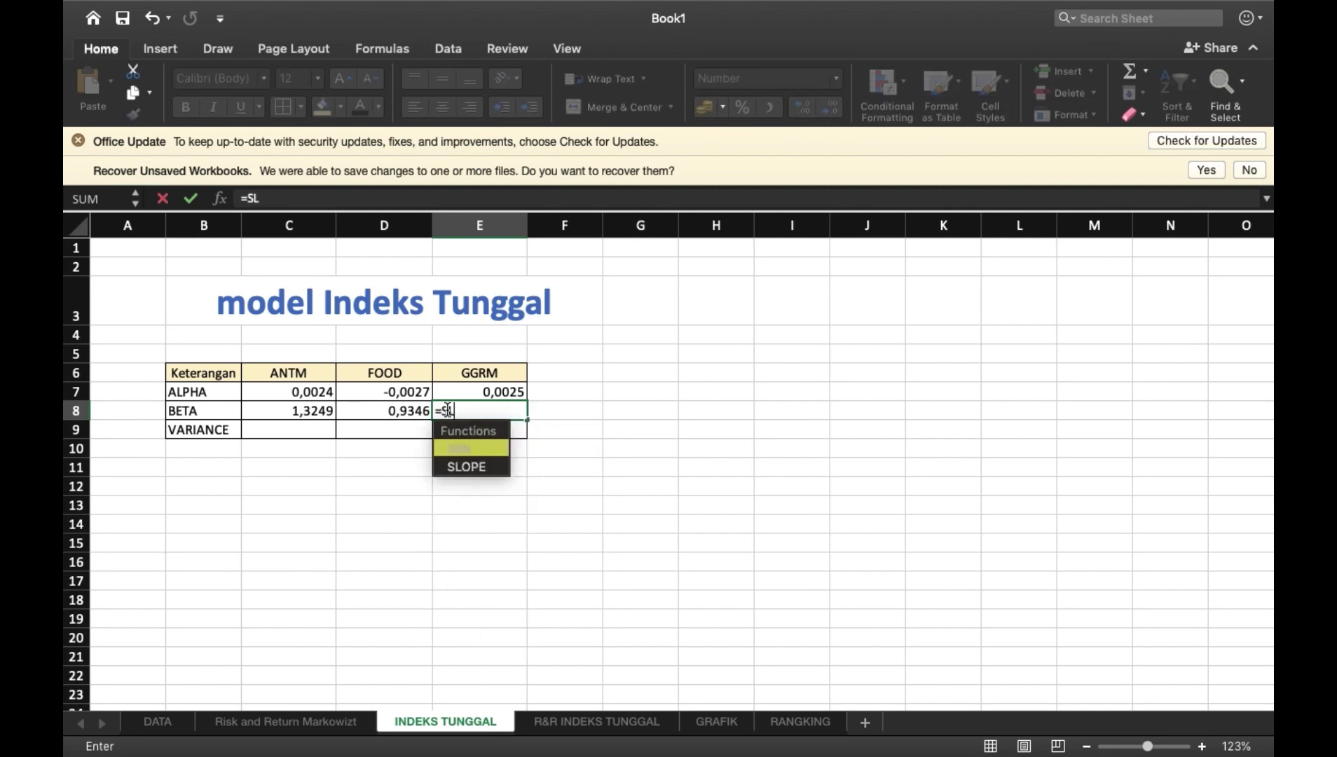
double_click(457, 460)
left_click(329, 722)
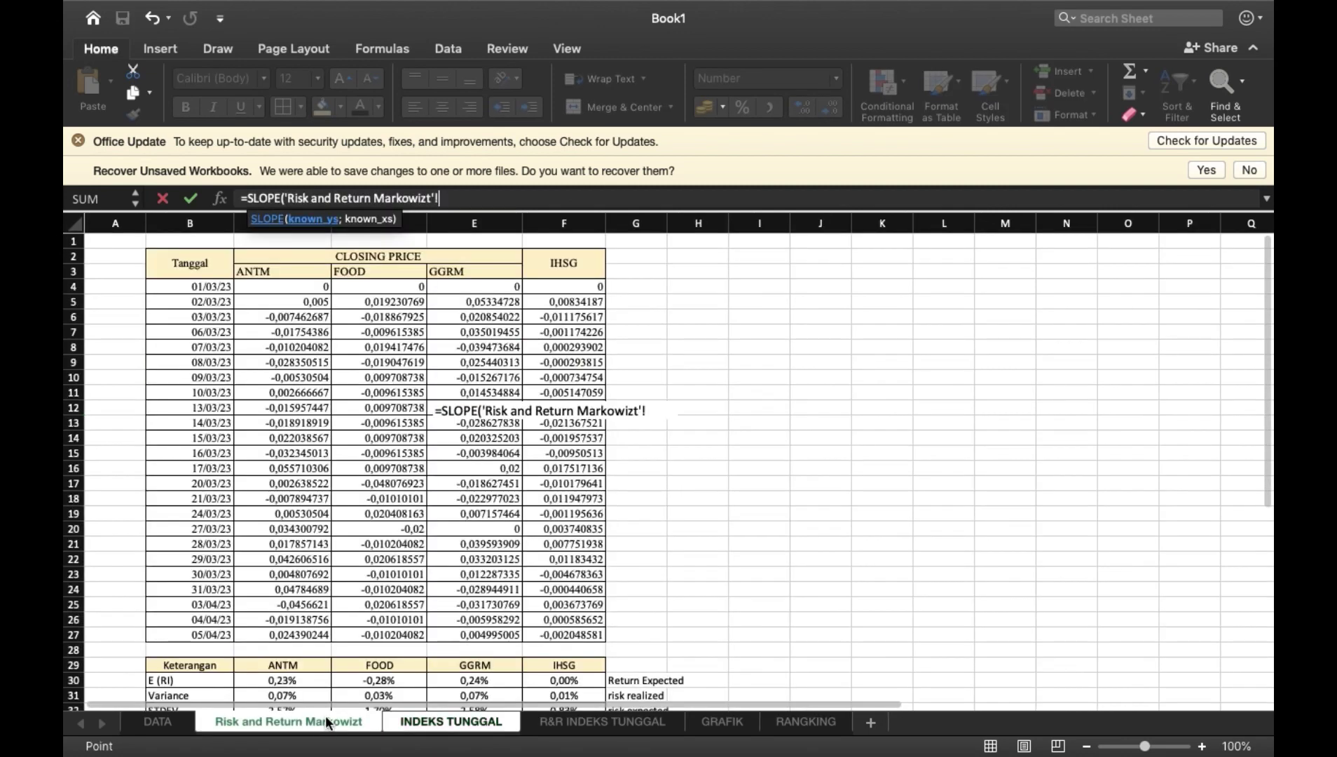
left_click_drag(495, 288, 459, 635)
type(";")
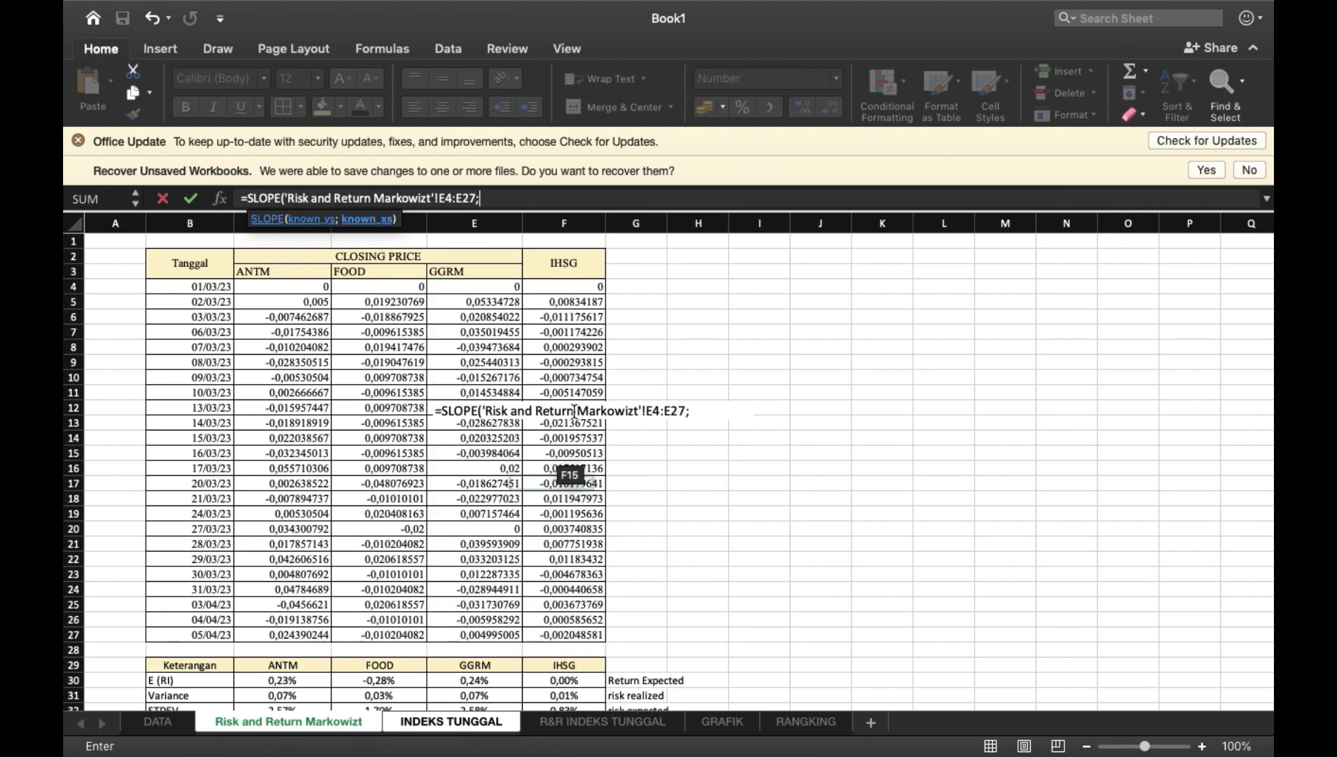
left_click_drag(572, 288, 563, 631)
type(")")
key("Return")
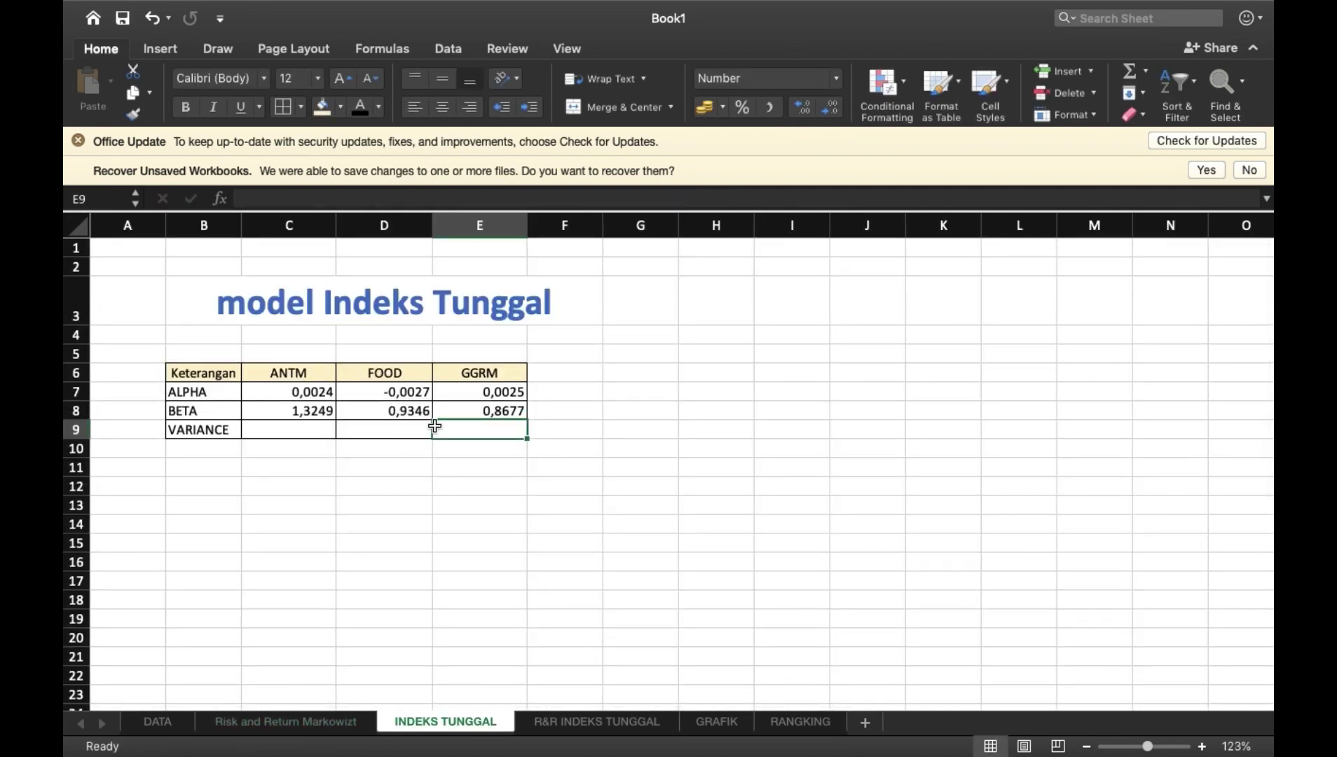
Start the ANTM variance formula in C9 with the parenthesized difference C31-F31 from the Risk and Return Markowizt sheet, followed by a multiplication sign.
left_click(258, 434)
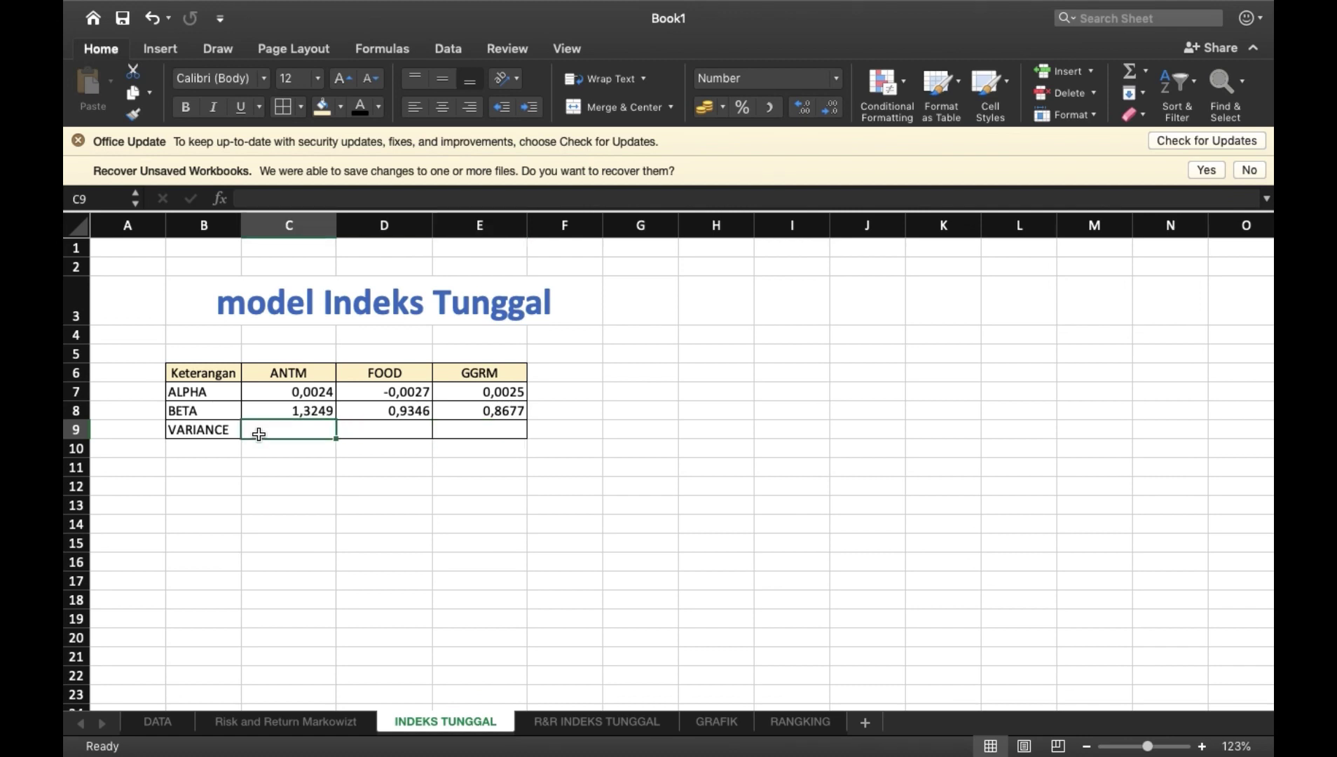
type("=")
left_click(266, 726)
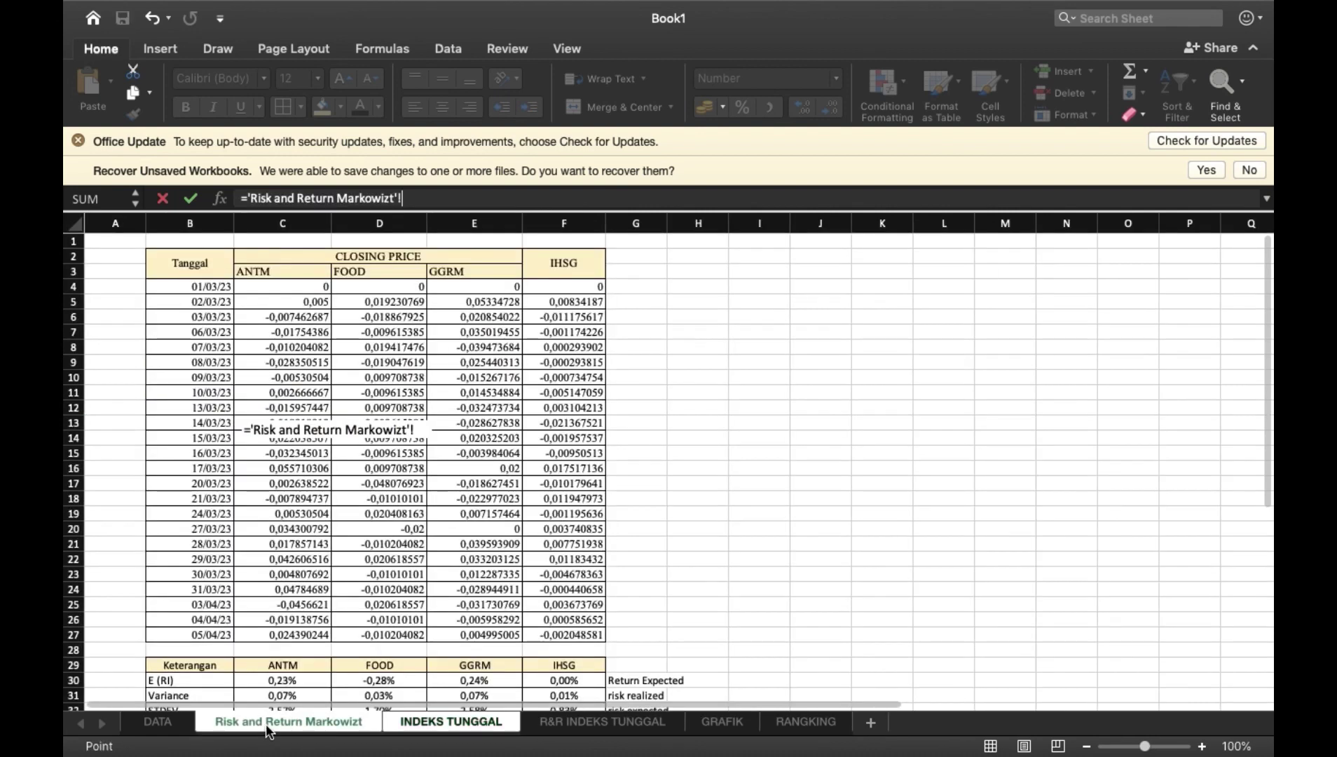
scroll(450, 565, "down", 5)
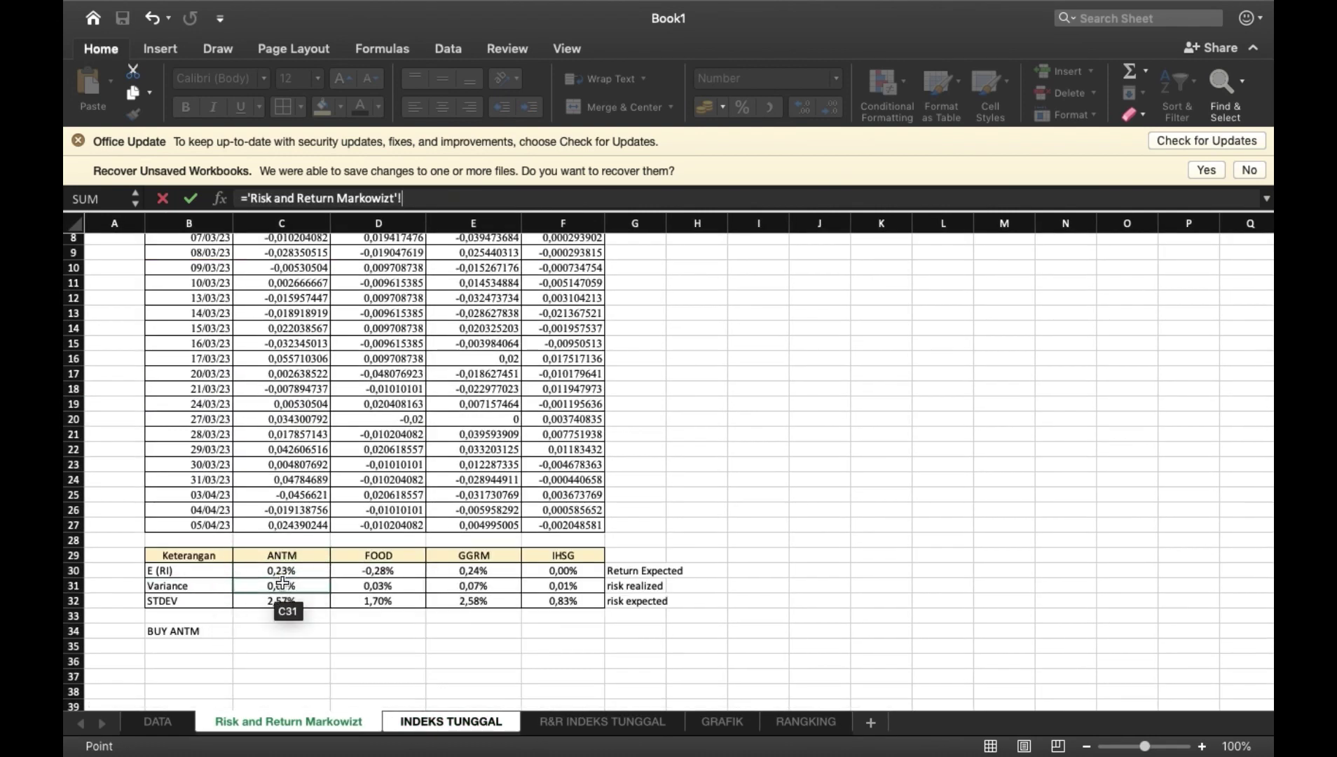
left_click(282, 582)
type("-")
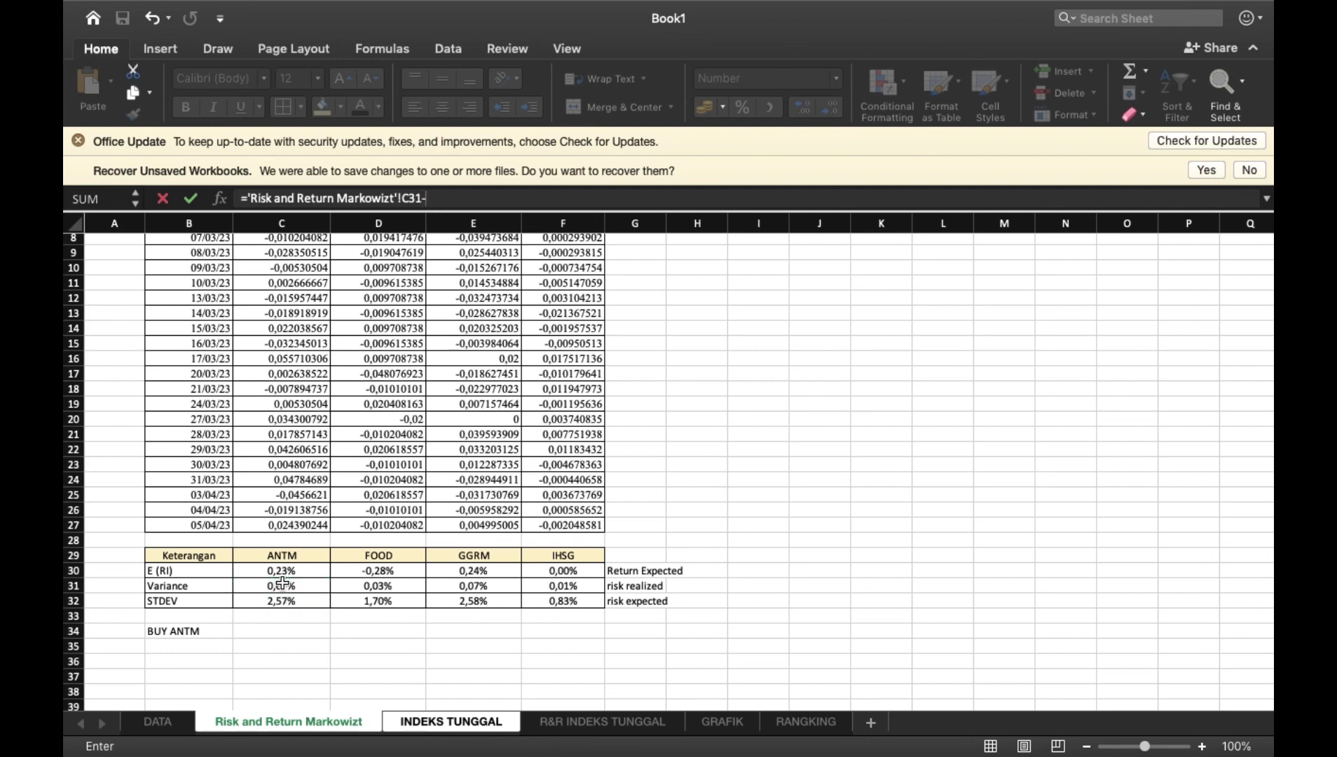
left_click(563, 587)
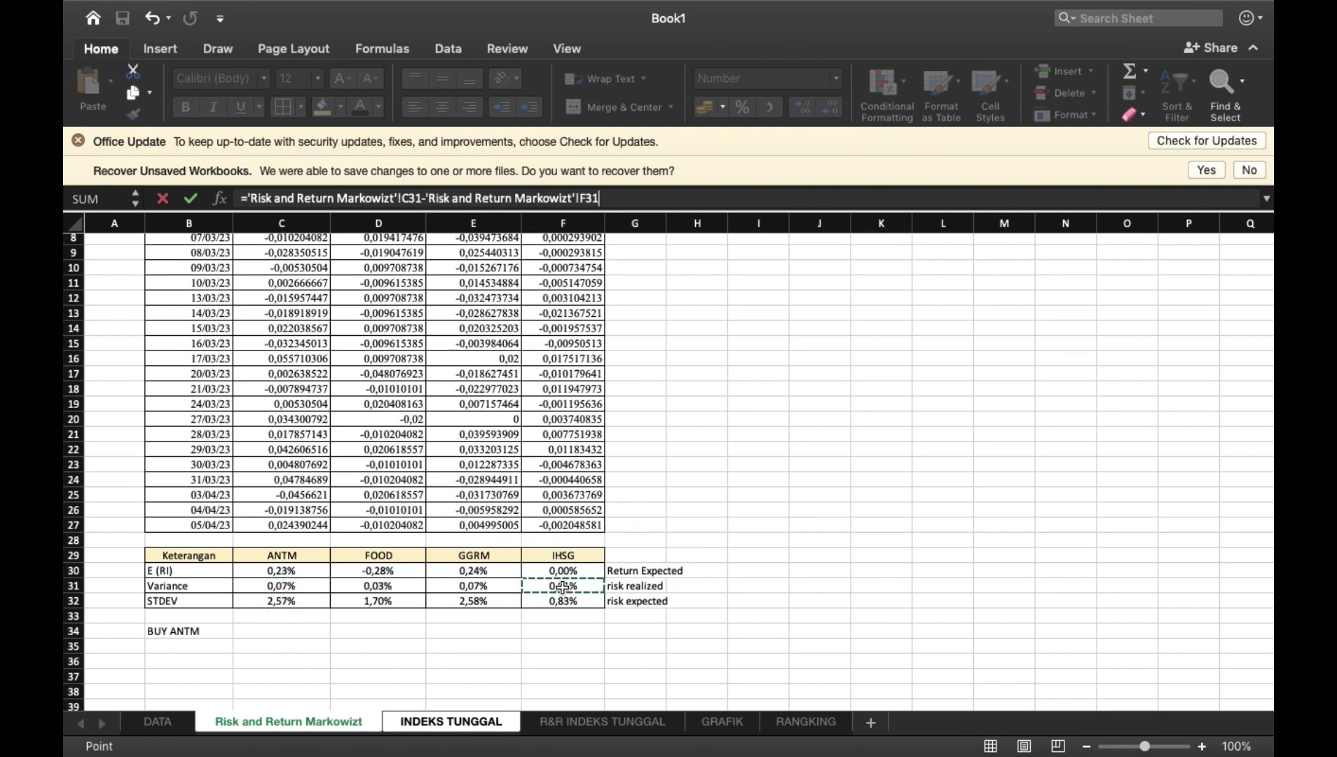
left_click(245, 199)
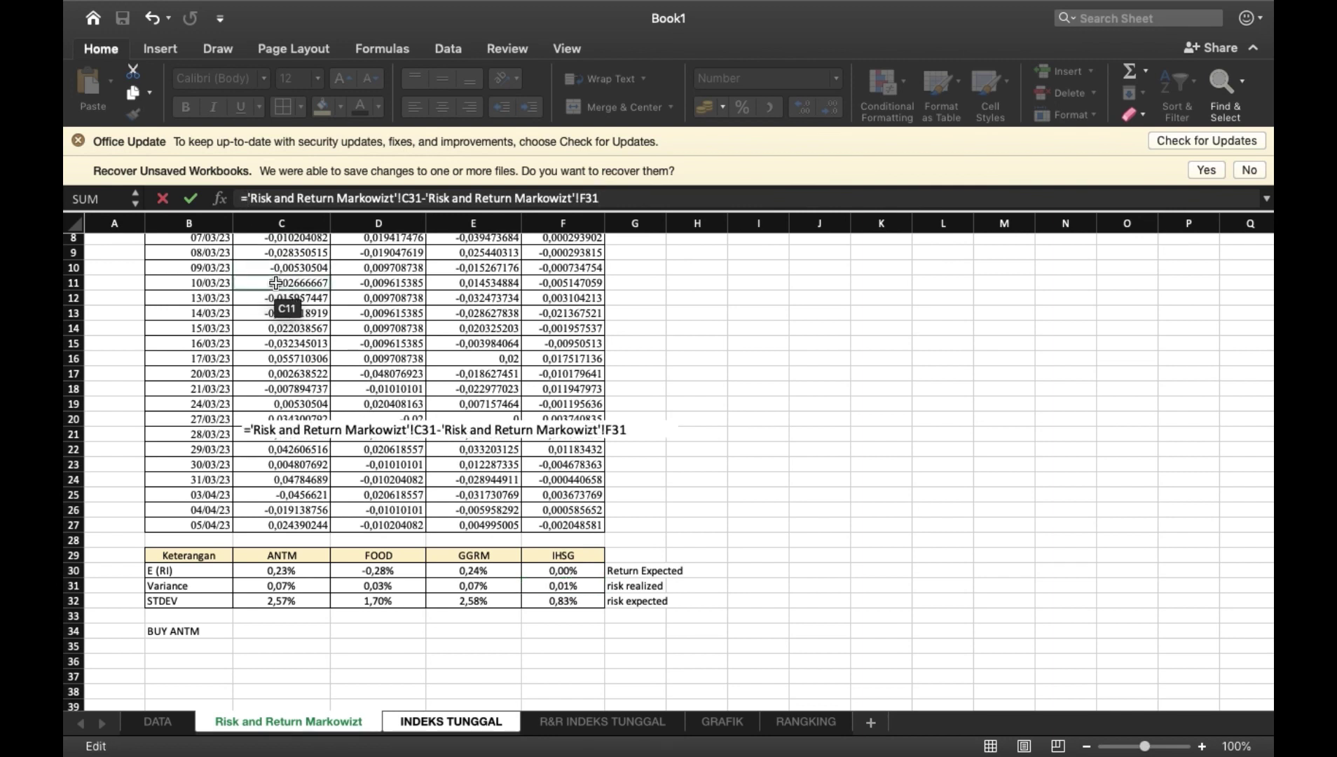
type("(")
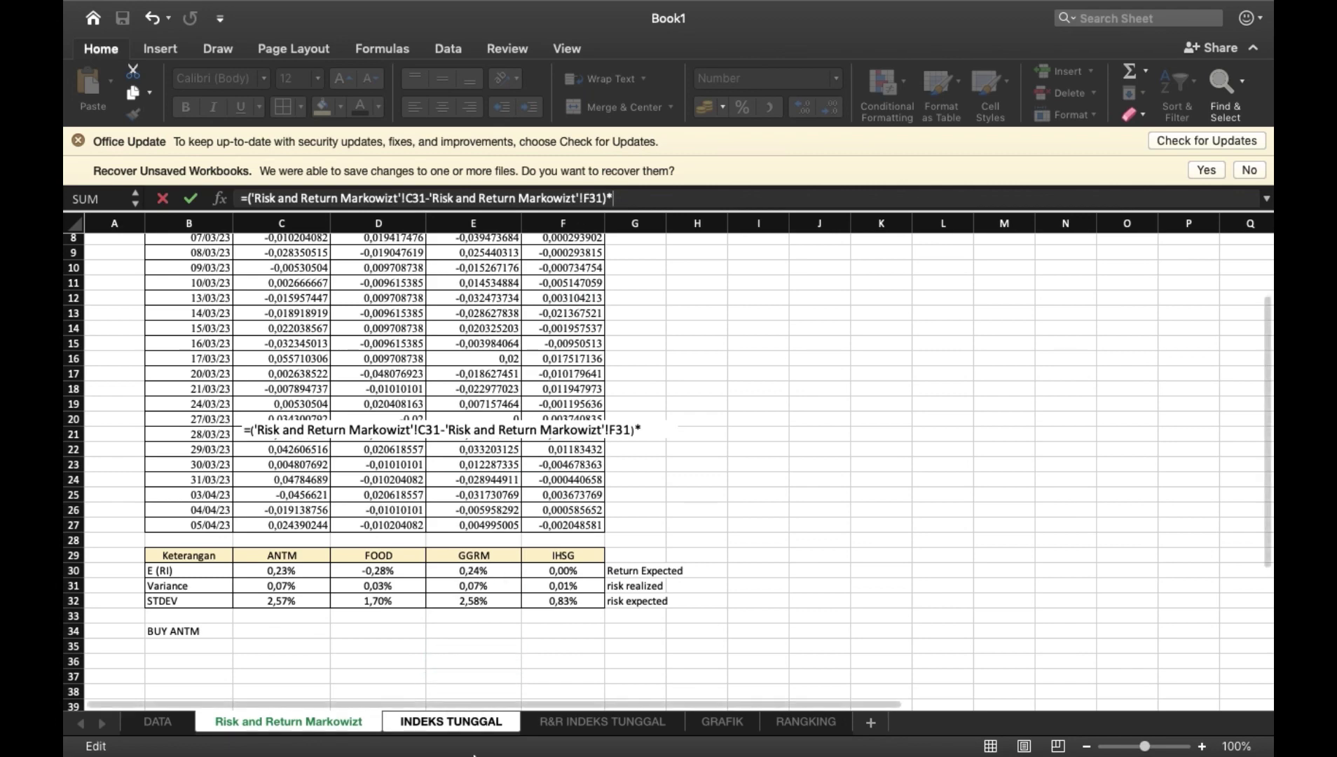
Complete the ANTM variance formula in C9 by multiplying by the squared ANTM beta, C8^2, and accept the corrected formula.
left_click(468, 731)
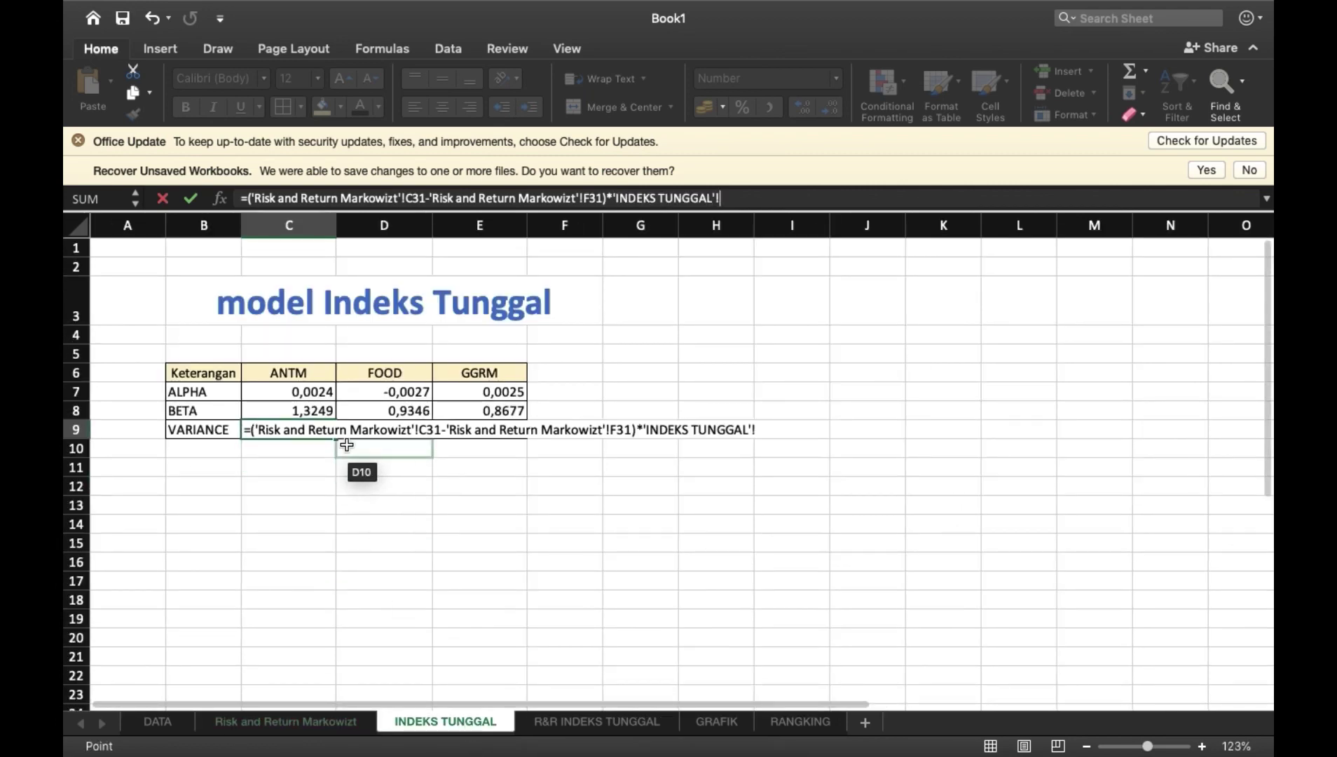
left_click(311, 411)
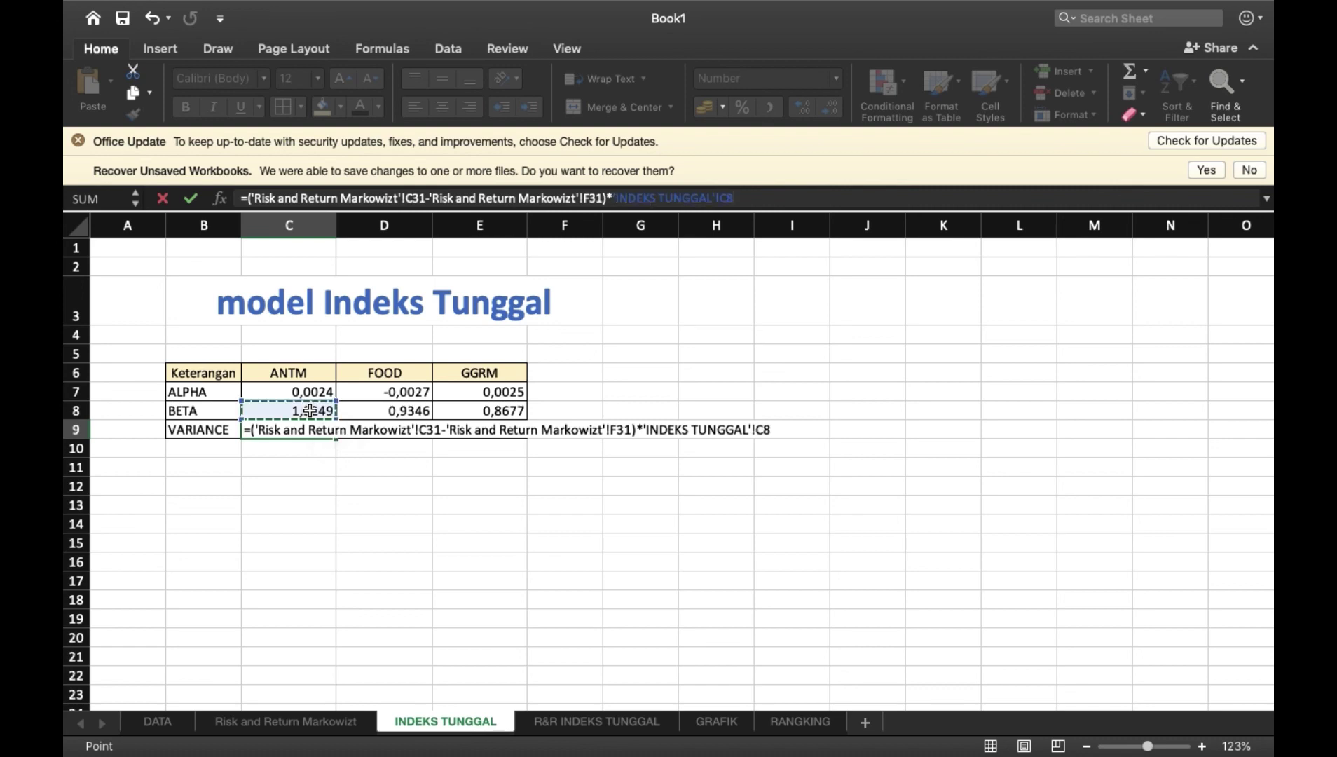
left_click(615, 199)
type("(")
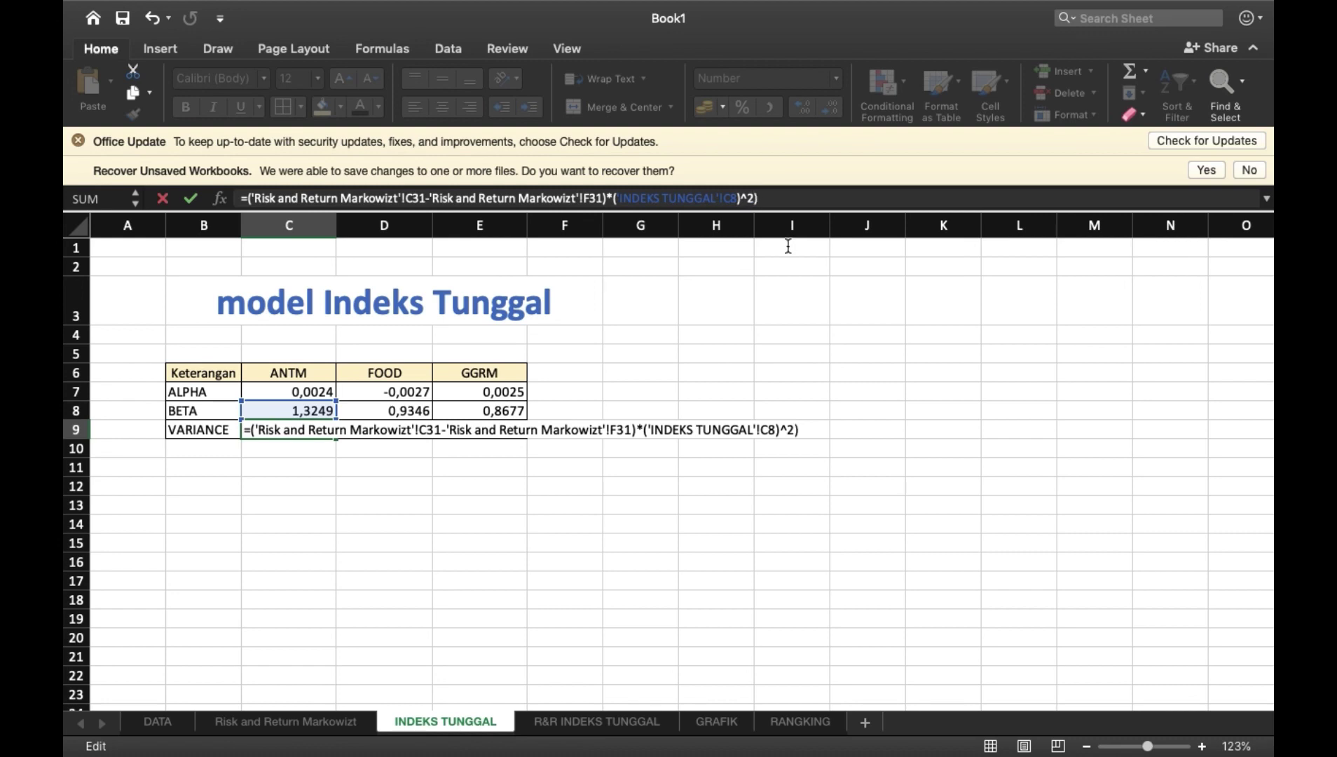
key("Return")
left_click(808, 305)
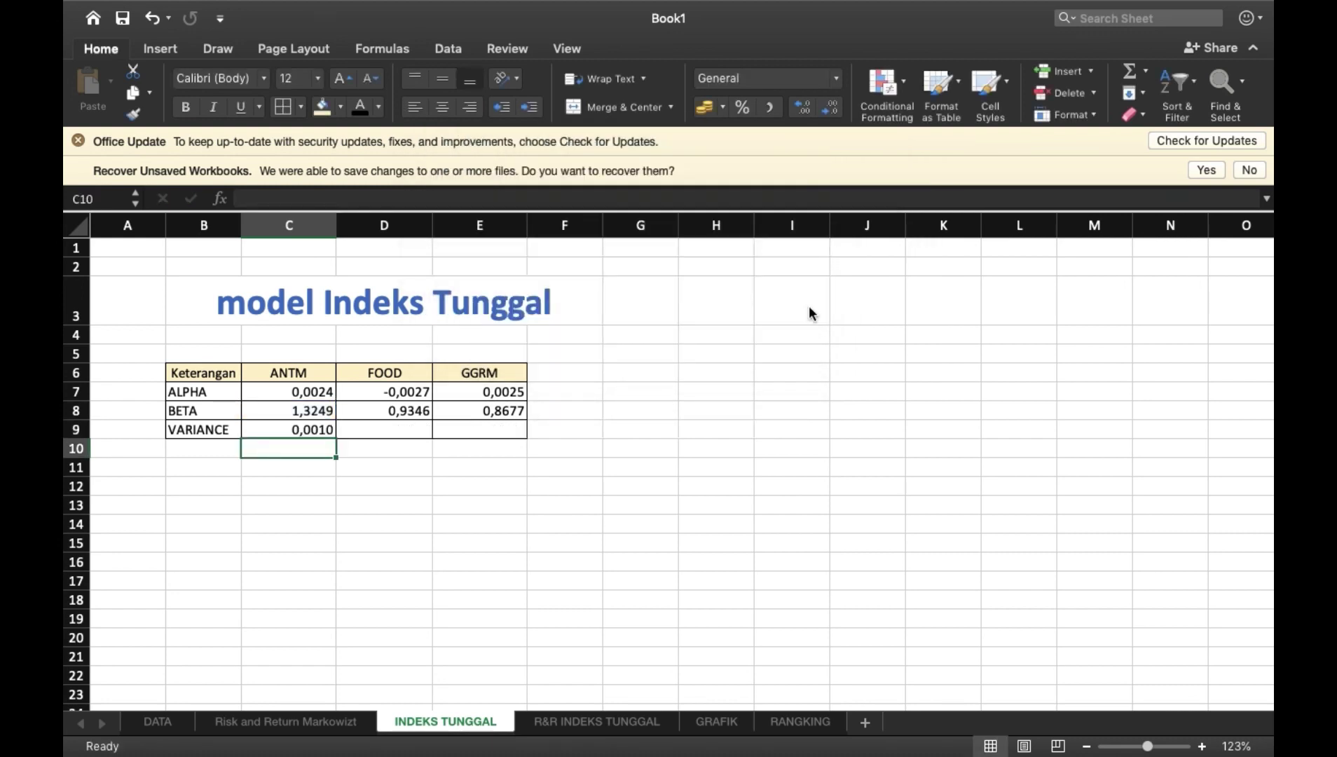
Copy the ANTM variance formula in C9 across to FOOD and GGRM in D9:E9.
left_click(372, 430)
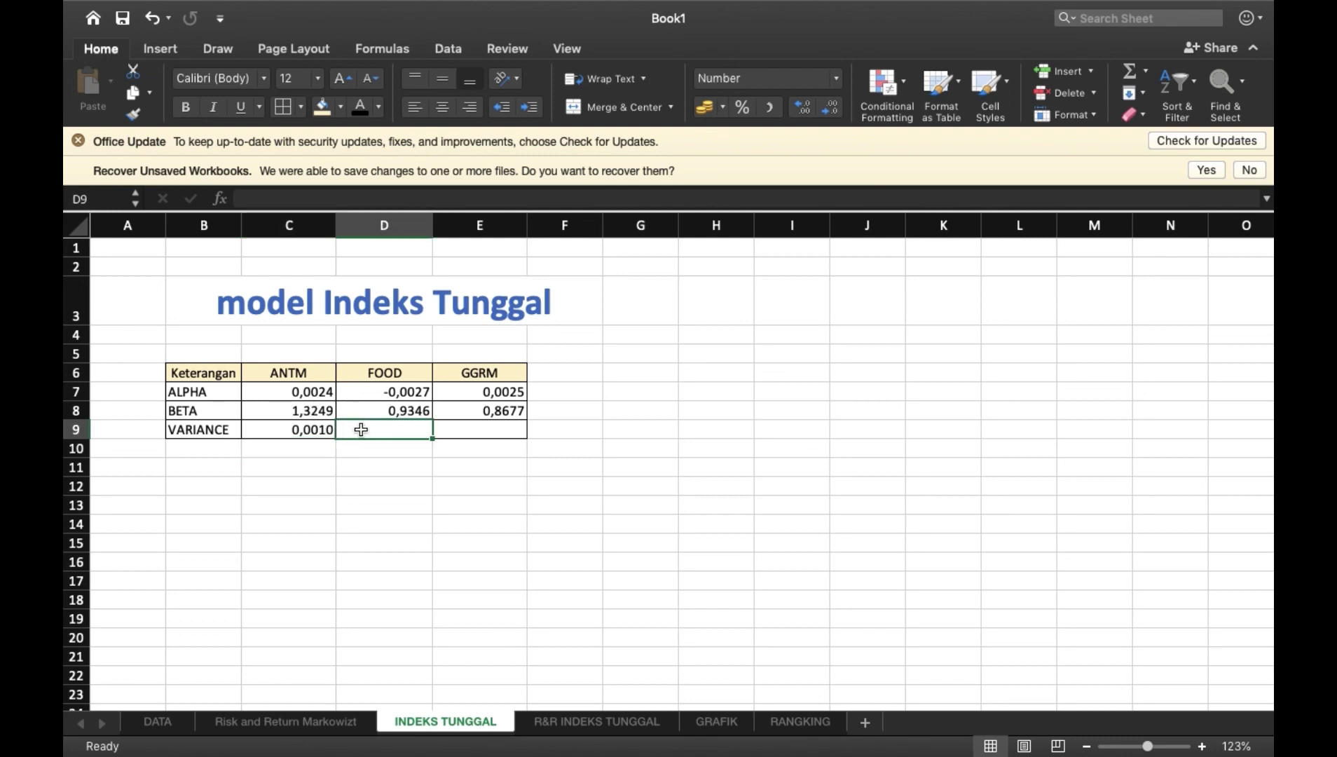
left_click(330, 431)
left_click_drag(338, 440, 524, 431)
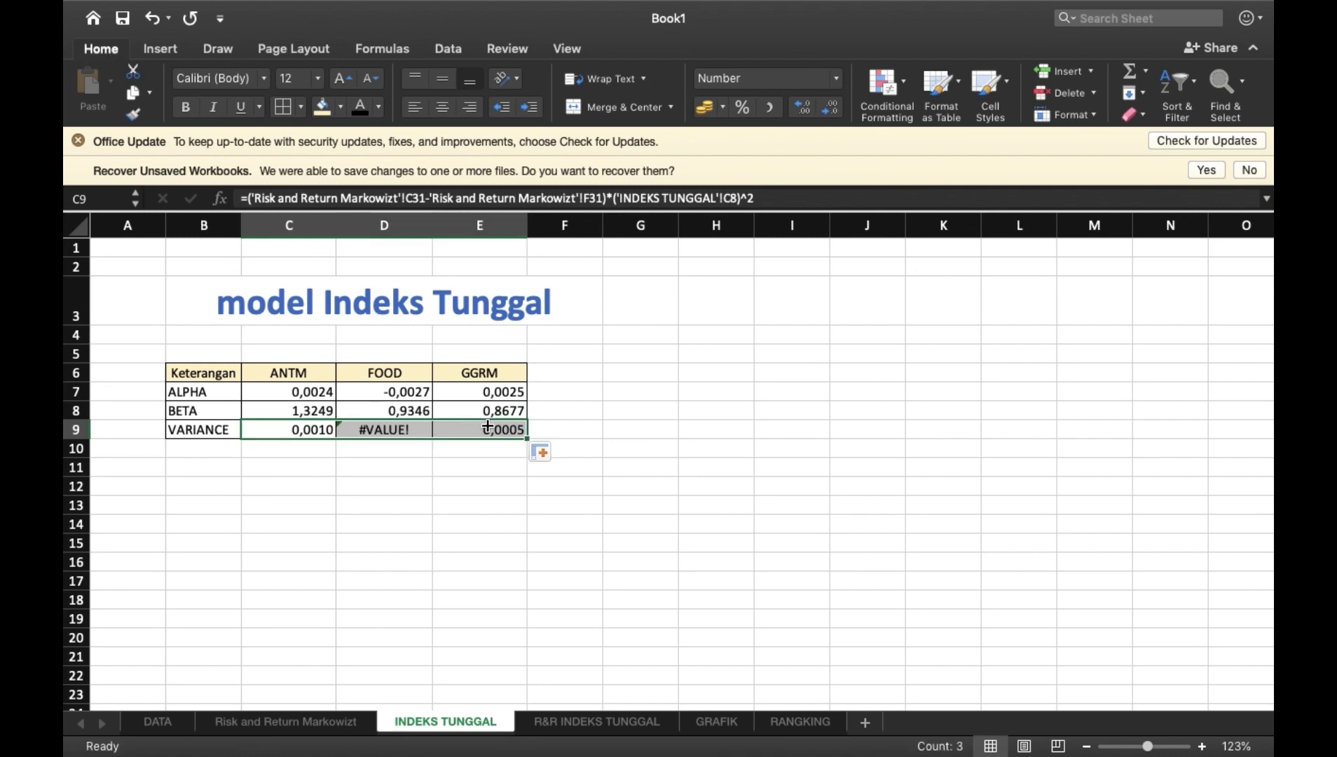
left_click(477, 485)
Clear D9 and restart its FOOD variance formula with the parenthesized difference D31-F31 from the Risk and Return Markowizt sheet, followed by a multiplication sign.
left_click(384, 426)
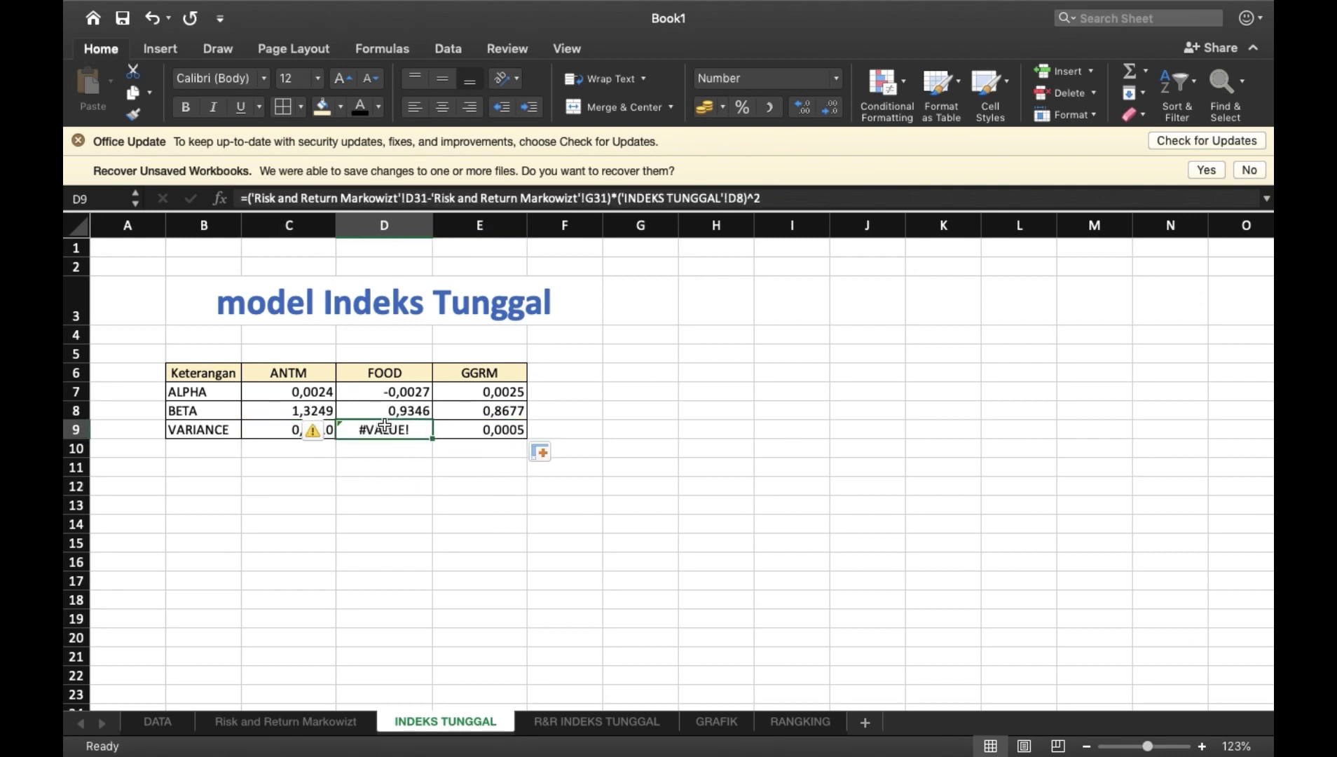
key("Delete")
type("=")
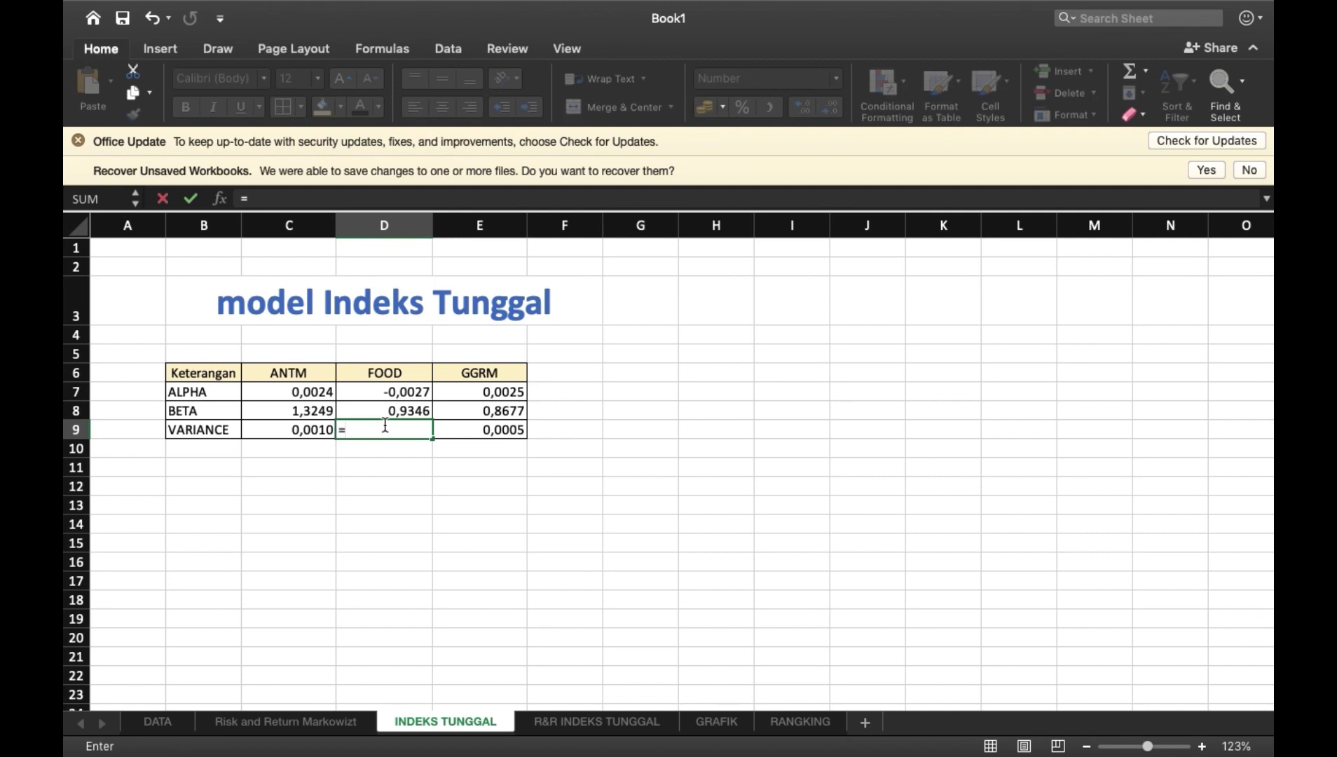
left_click(272, 724)
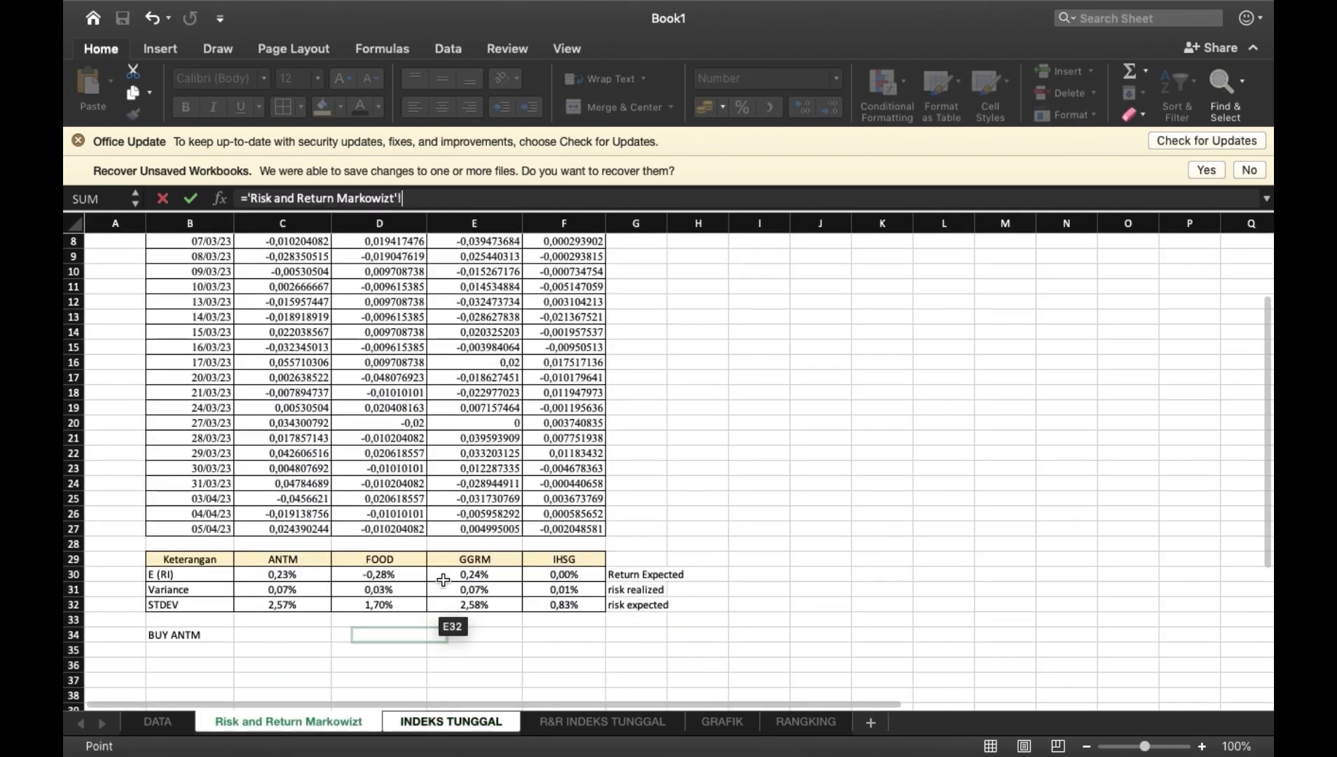
left_click(382, 589)
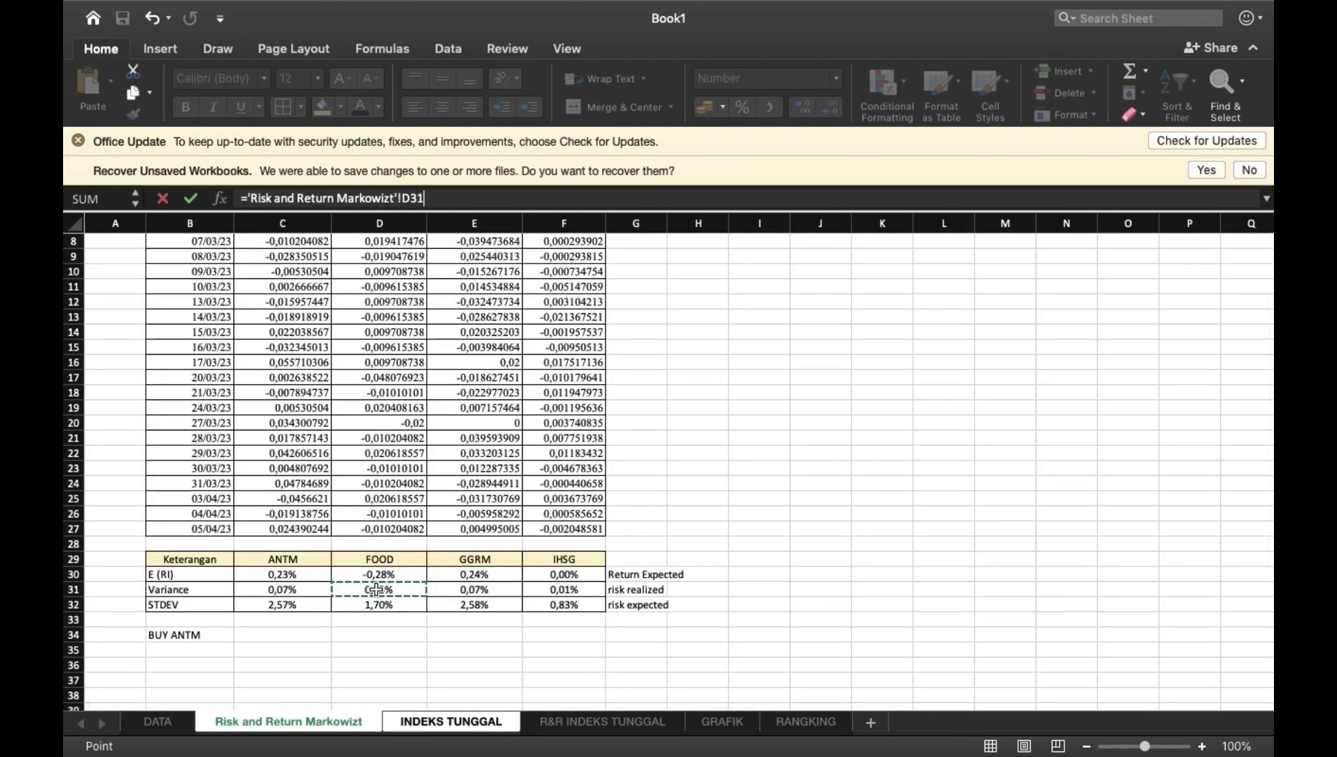
type("-")
left_click(565, 590)
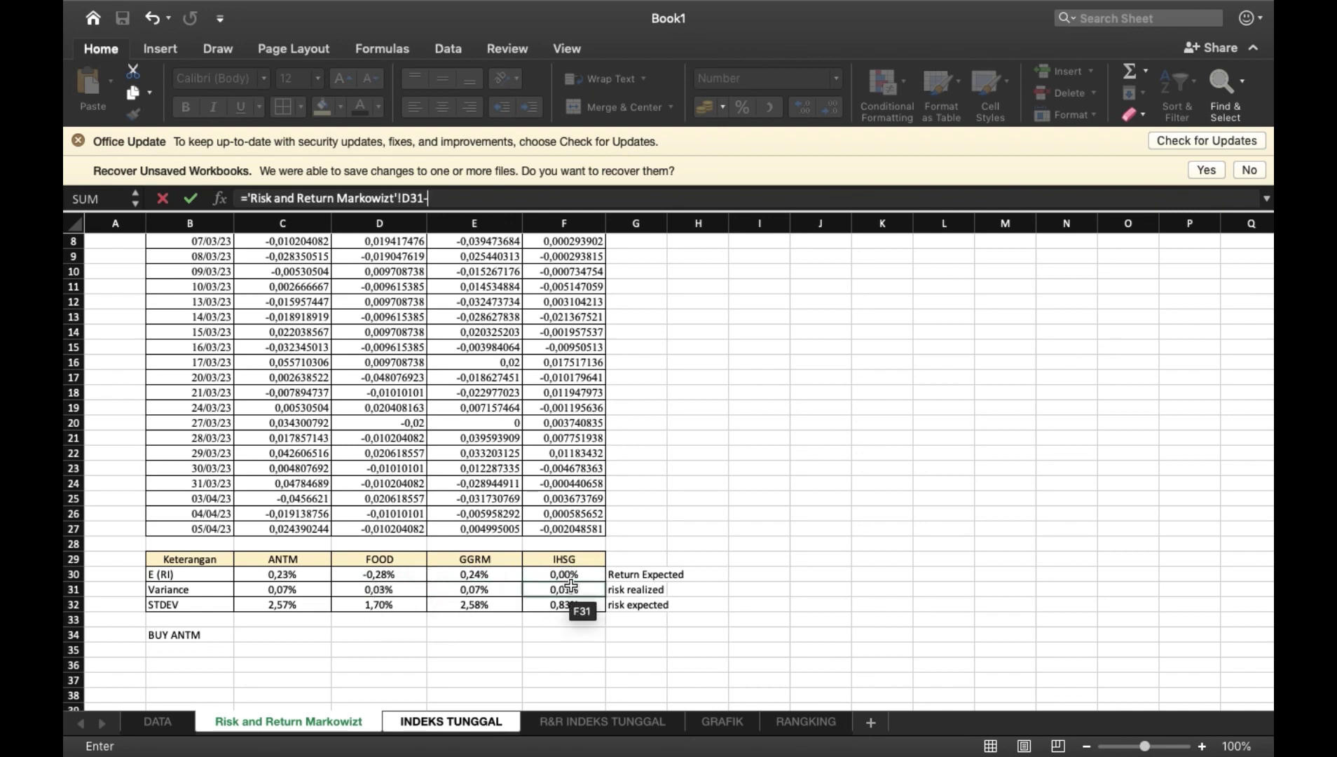
left_click(247, 198)
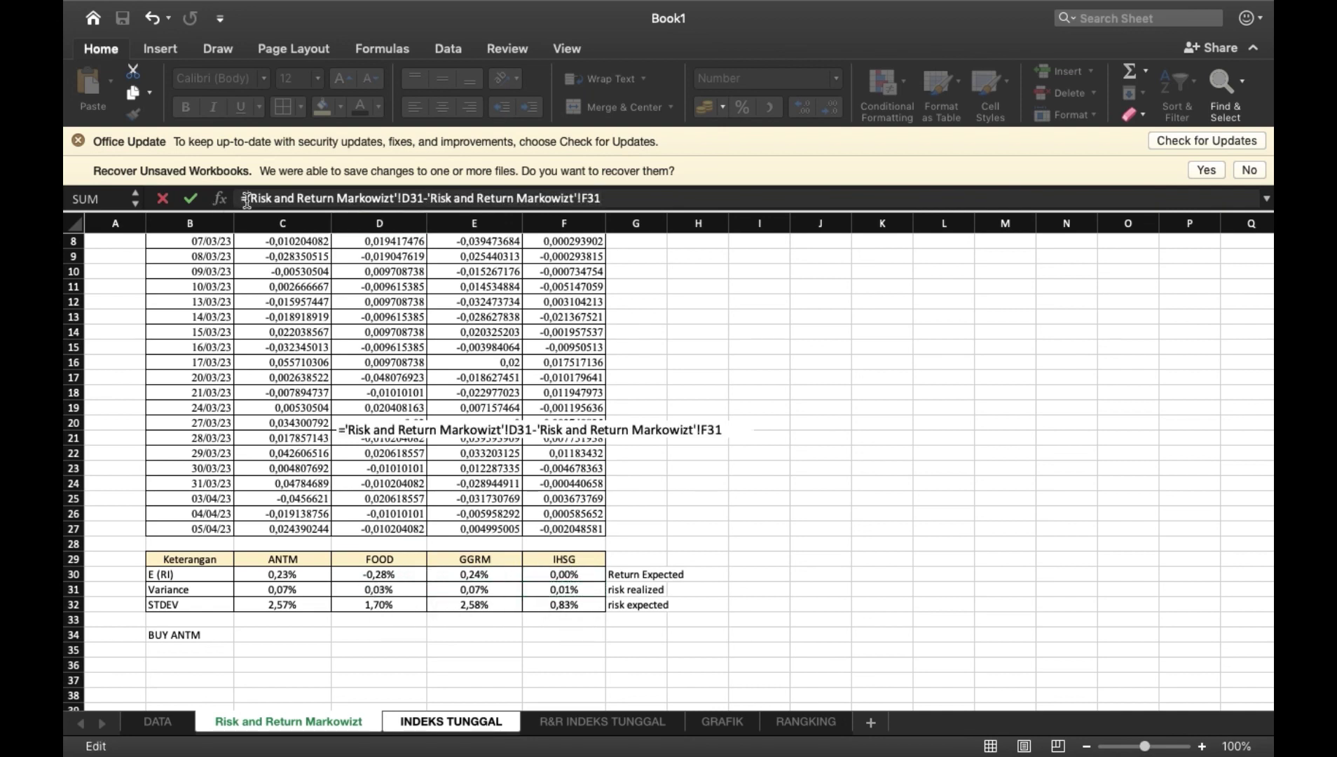
type("(")
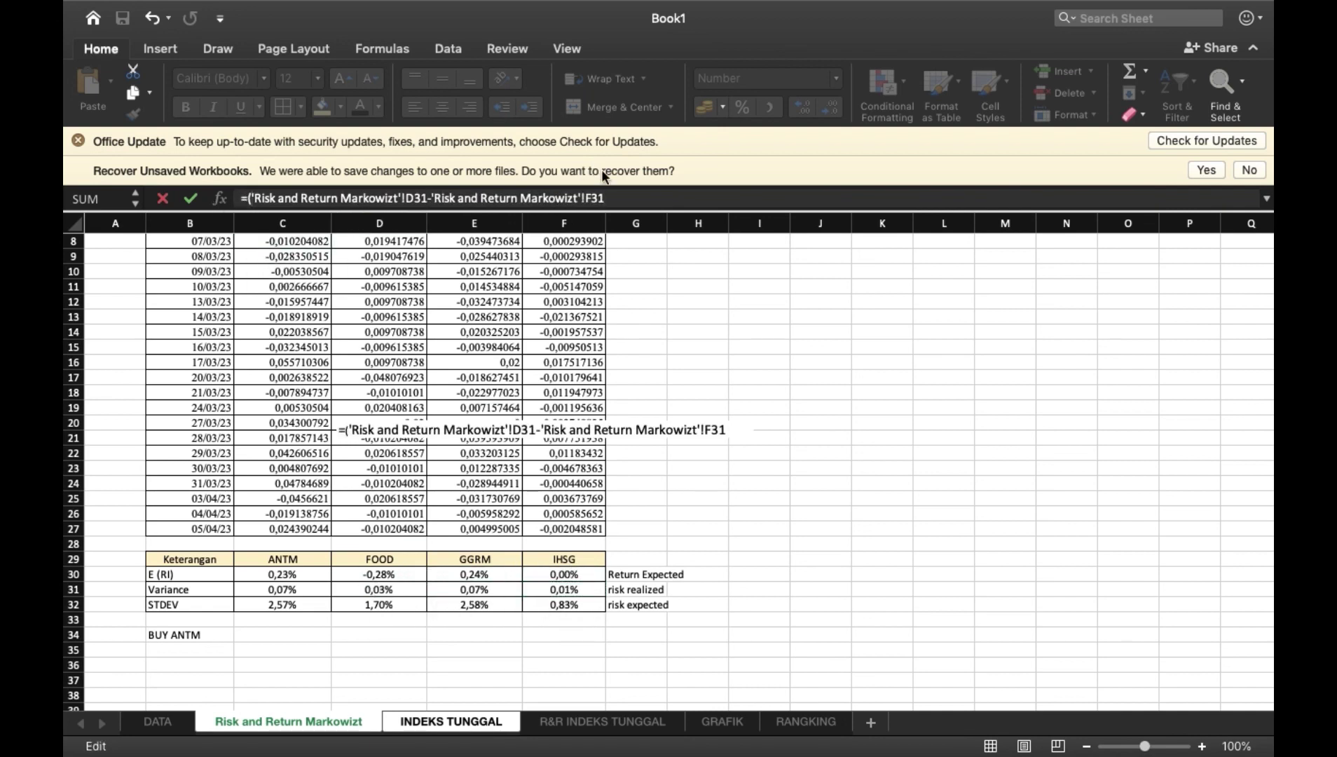
left_click(614, 197)
Complete the FOOD variance formula in D9 by multiplying by the squared FOOD beta, D8^2, and accept the corrected formula.
left_click(449, 721)
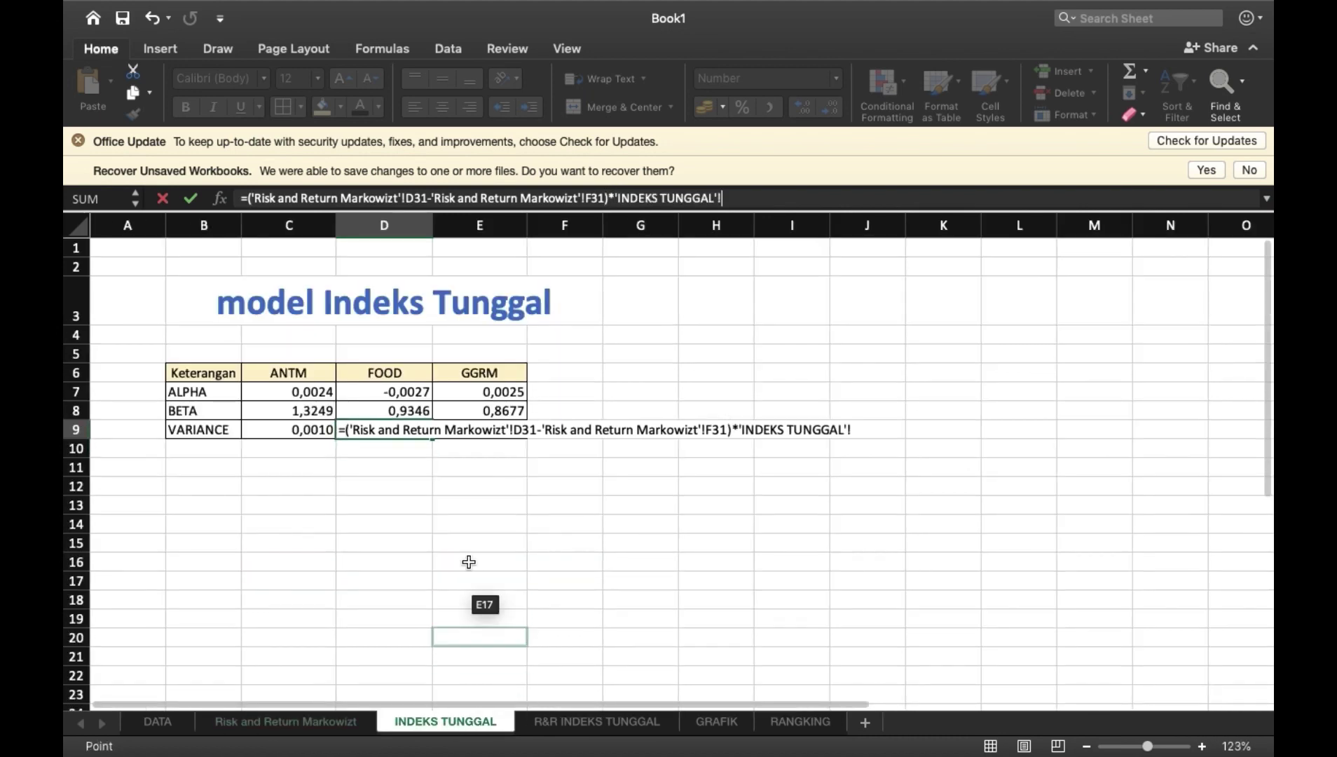
left_click(398, 405)
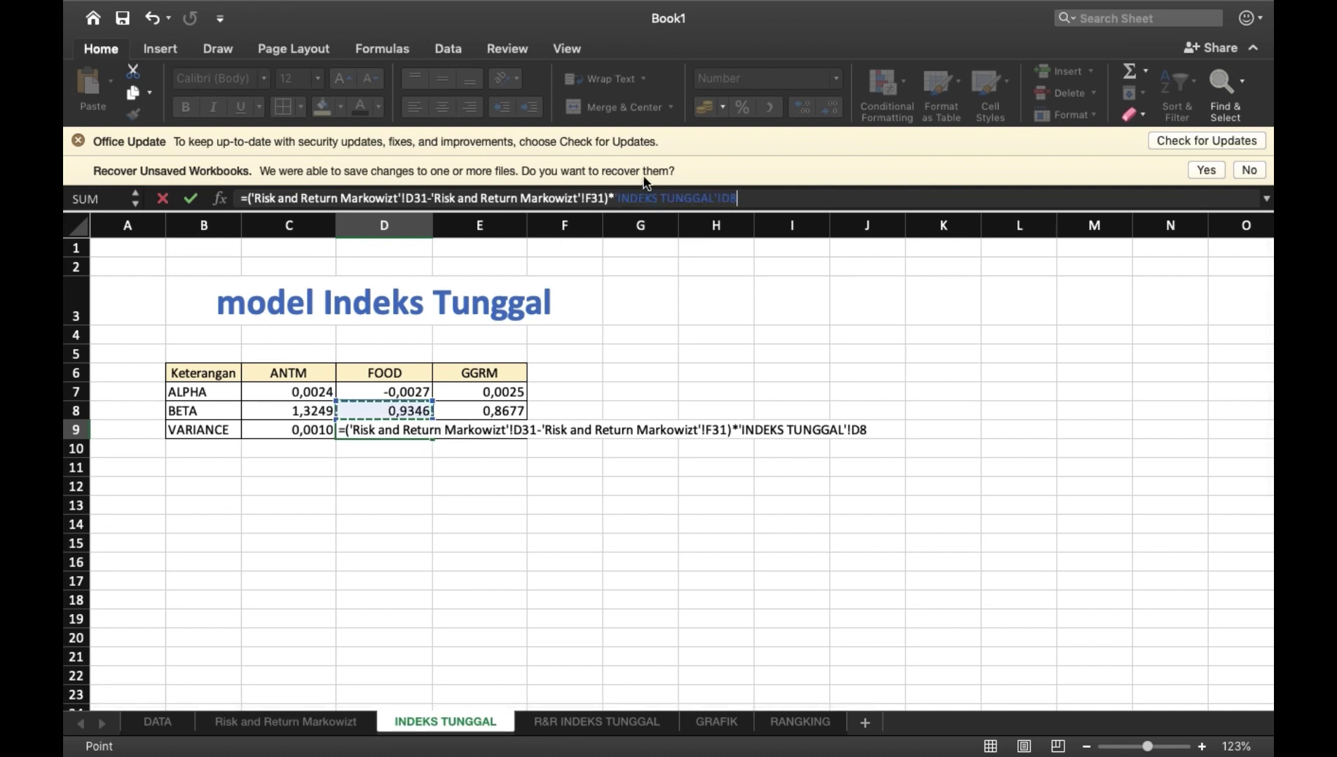
left_click(618, 198)
type("(")
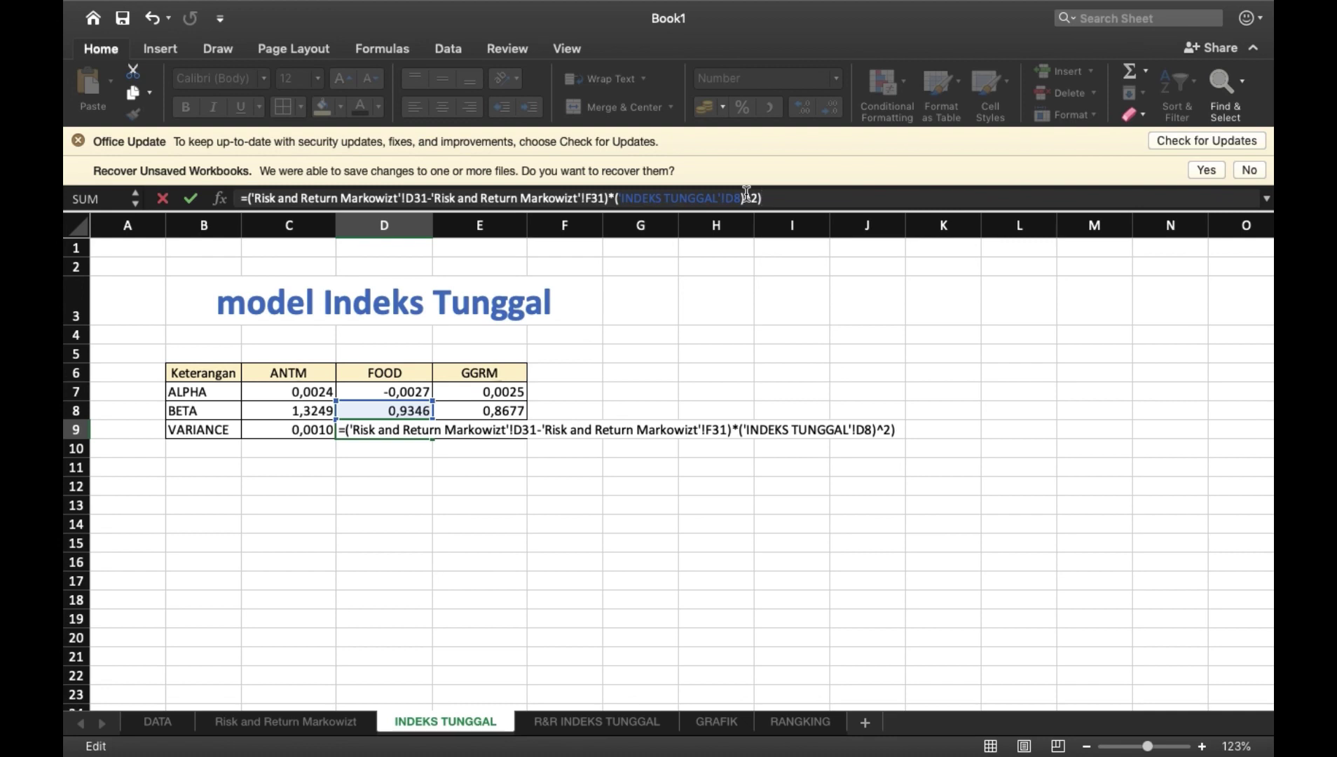
key("Return")
left_click(803, 296)
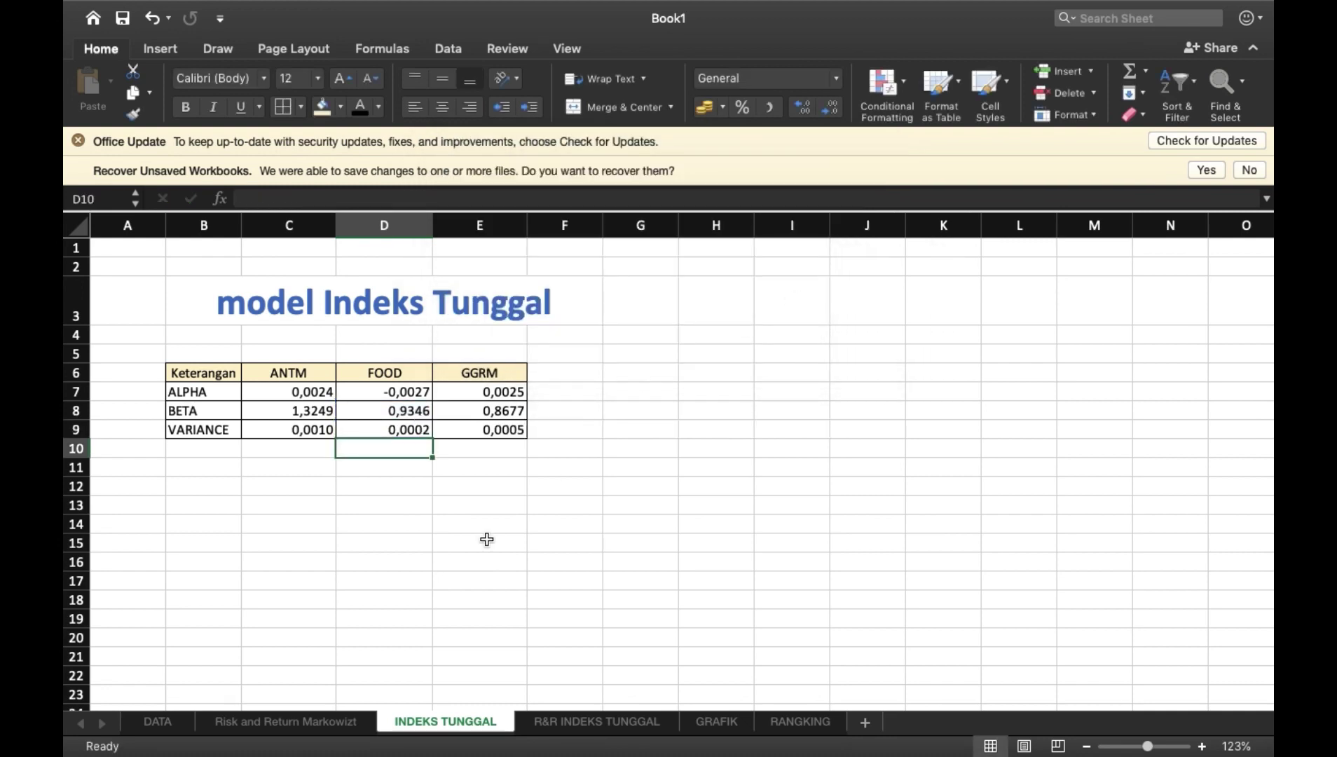
left_click(428, 598)
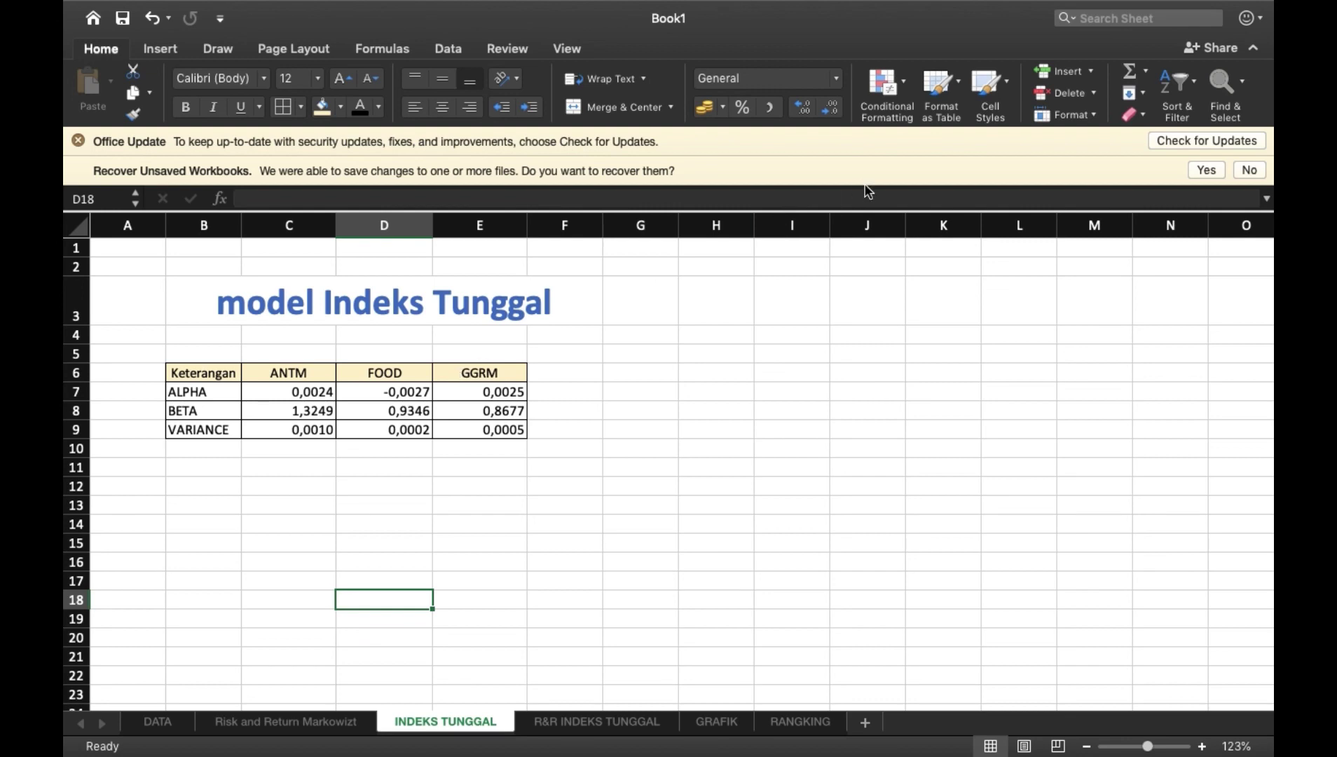
Select the ANTM E (RI) cell D7 on R&R INDEKS TUNGGAL and check the INDEKS TUNGGAL and Risk and Return Markowizt source tables.
mouse_move(1077, 3)
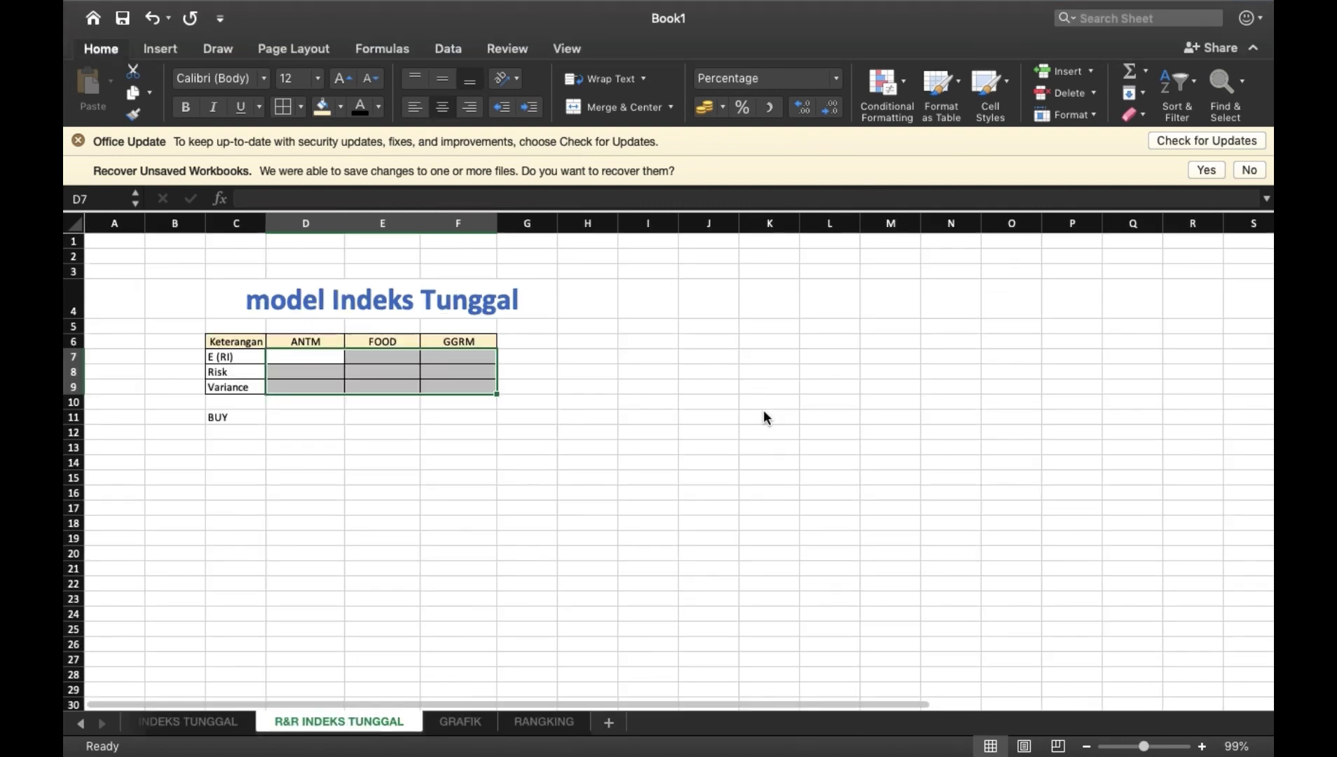
left_click(321, 354)
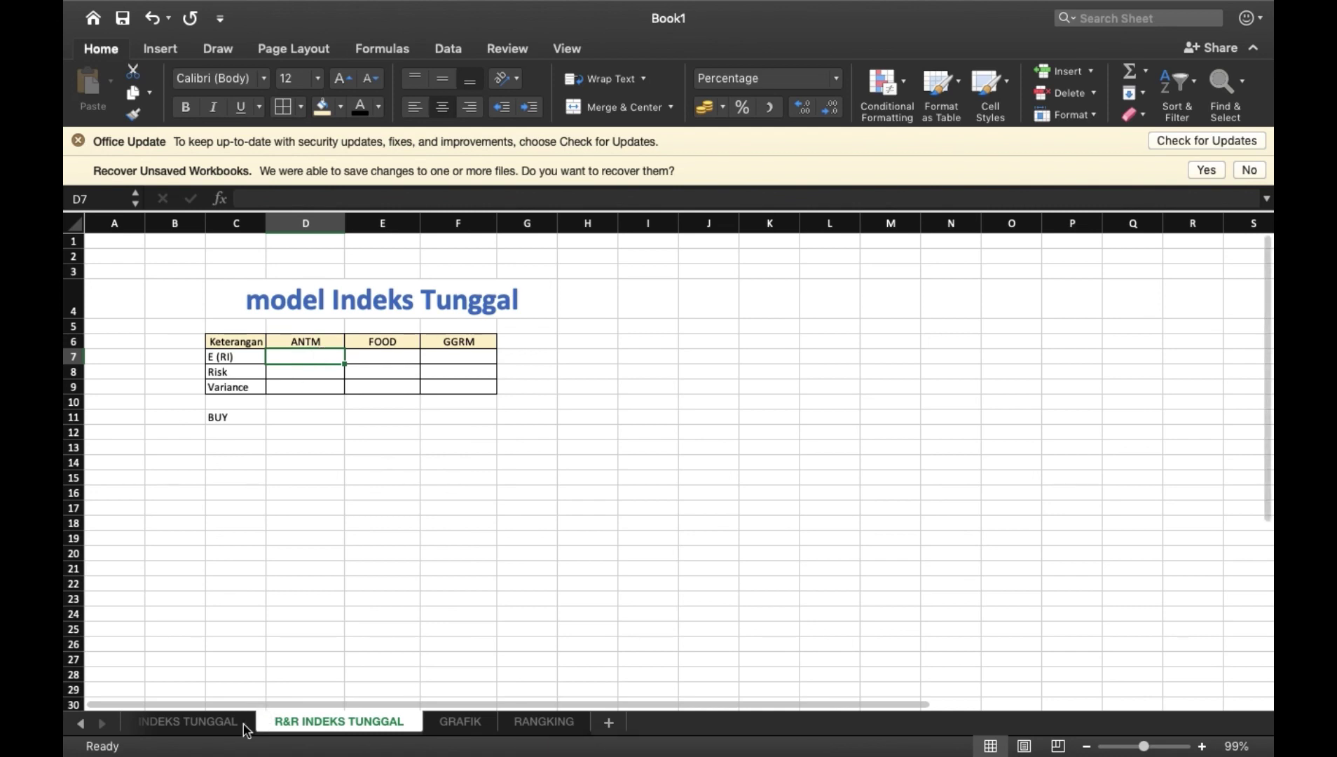
left_click(210, 724)
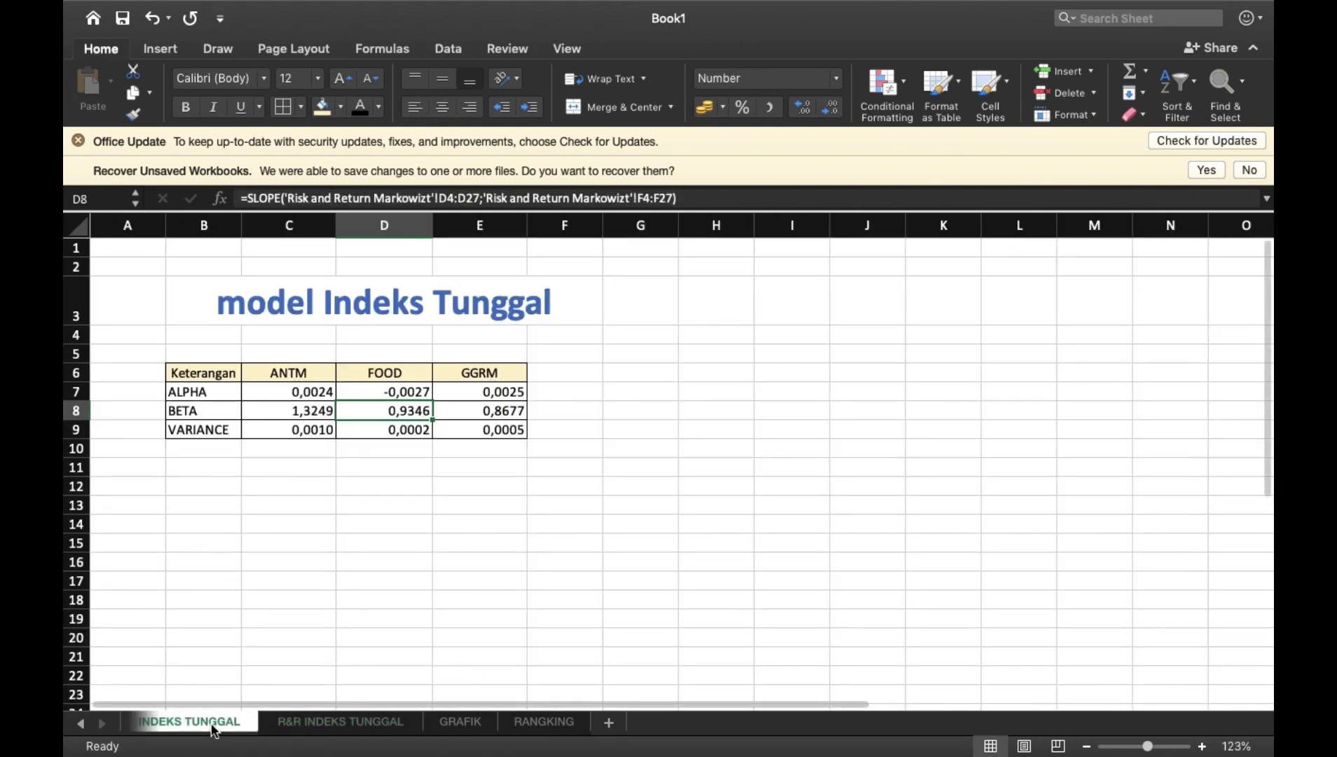
left_click(80, 723)
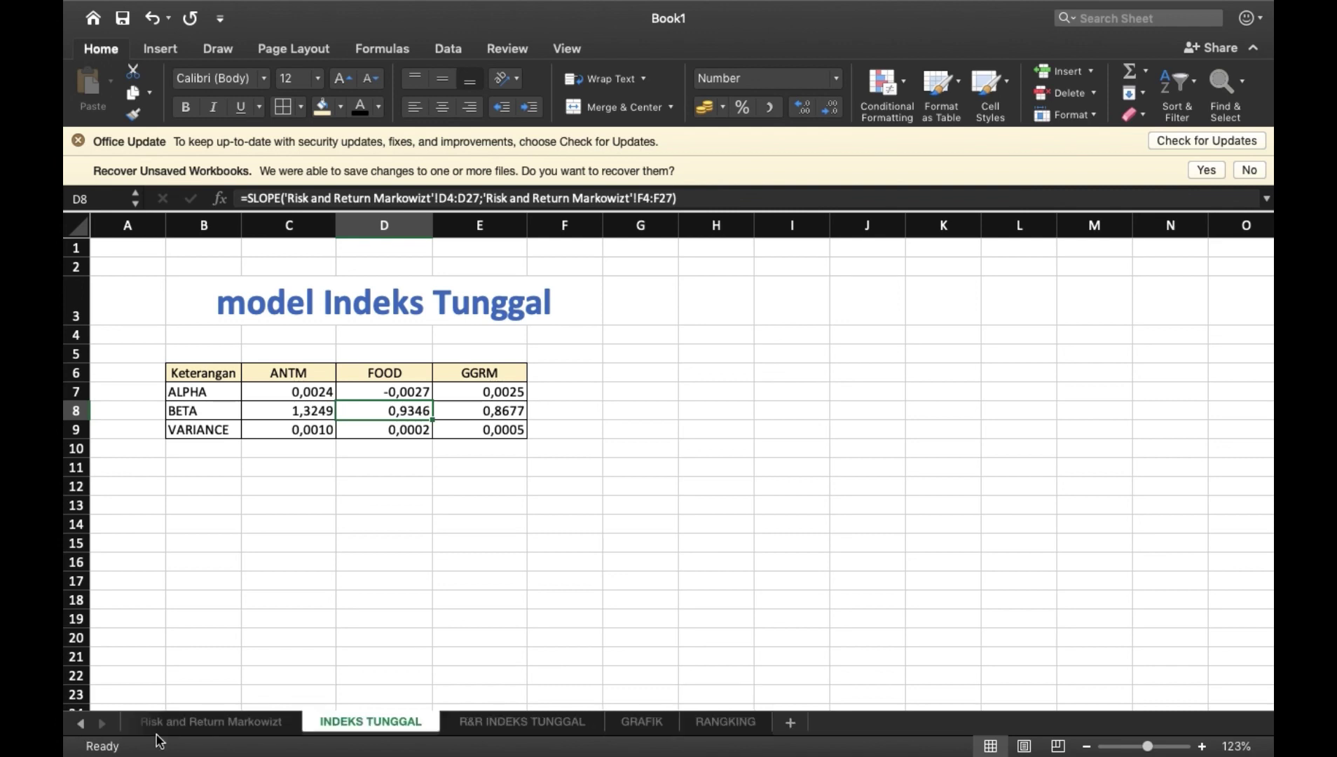
left_click(216, 729)
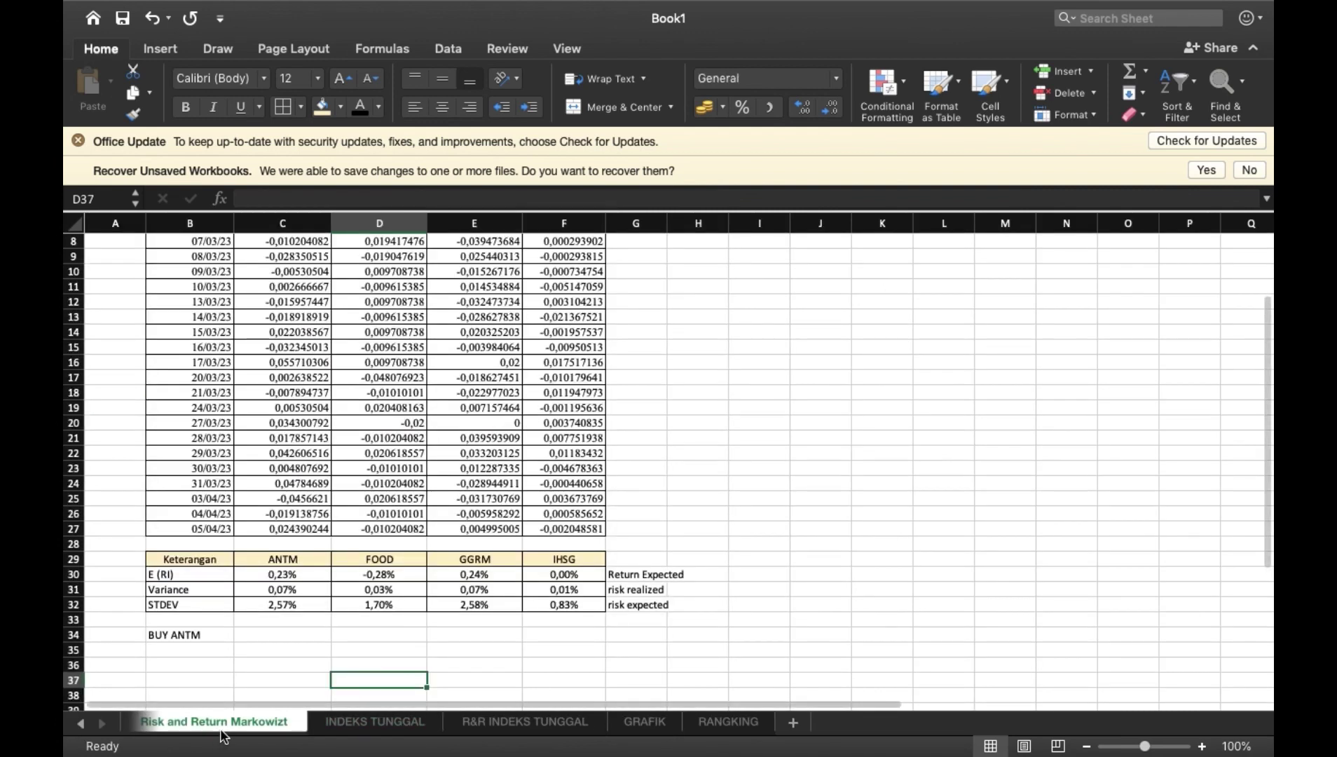
left_click(491, 730)
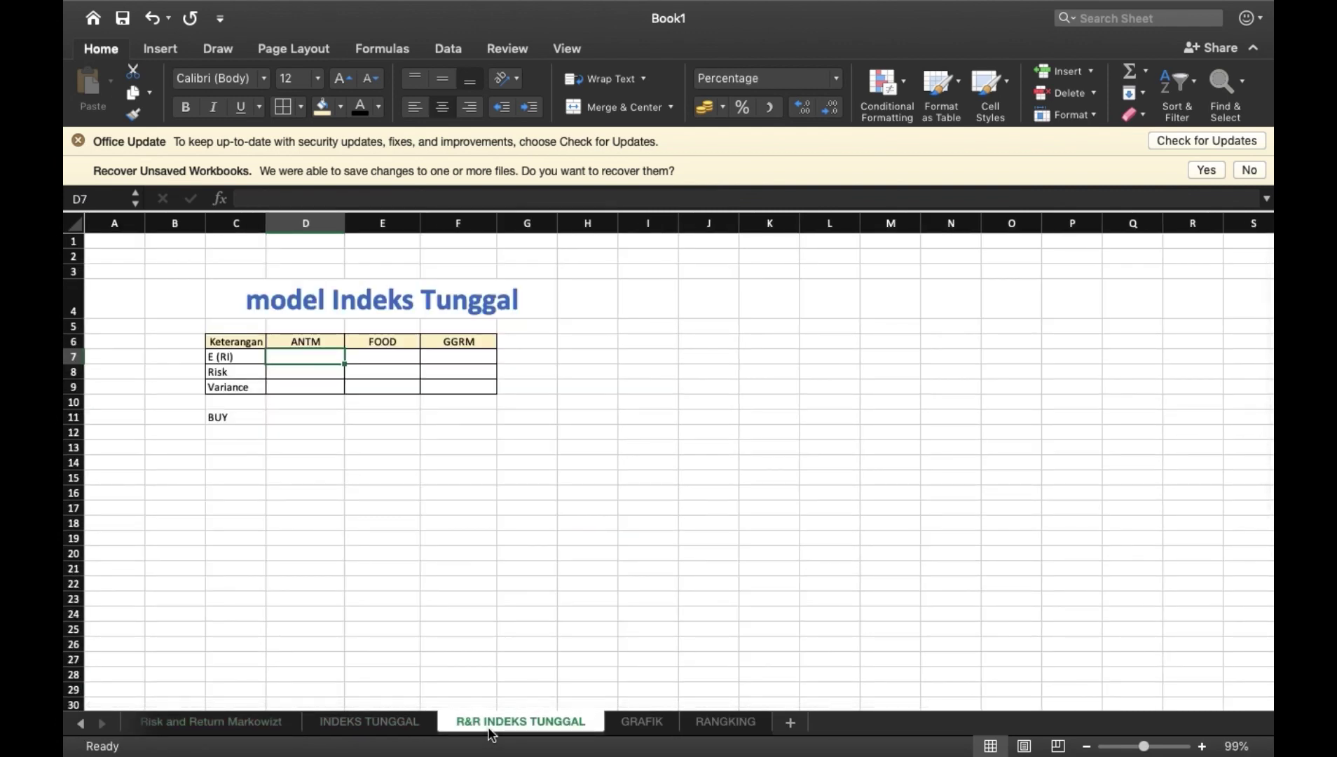
Build the ANTM E (RI) formula in D7 from INDEKS TUNGGAL C8 plus C7, multiplied by Risk and Return Markowizt F31.
type("=")
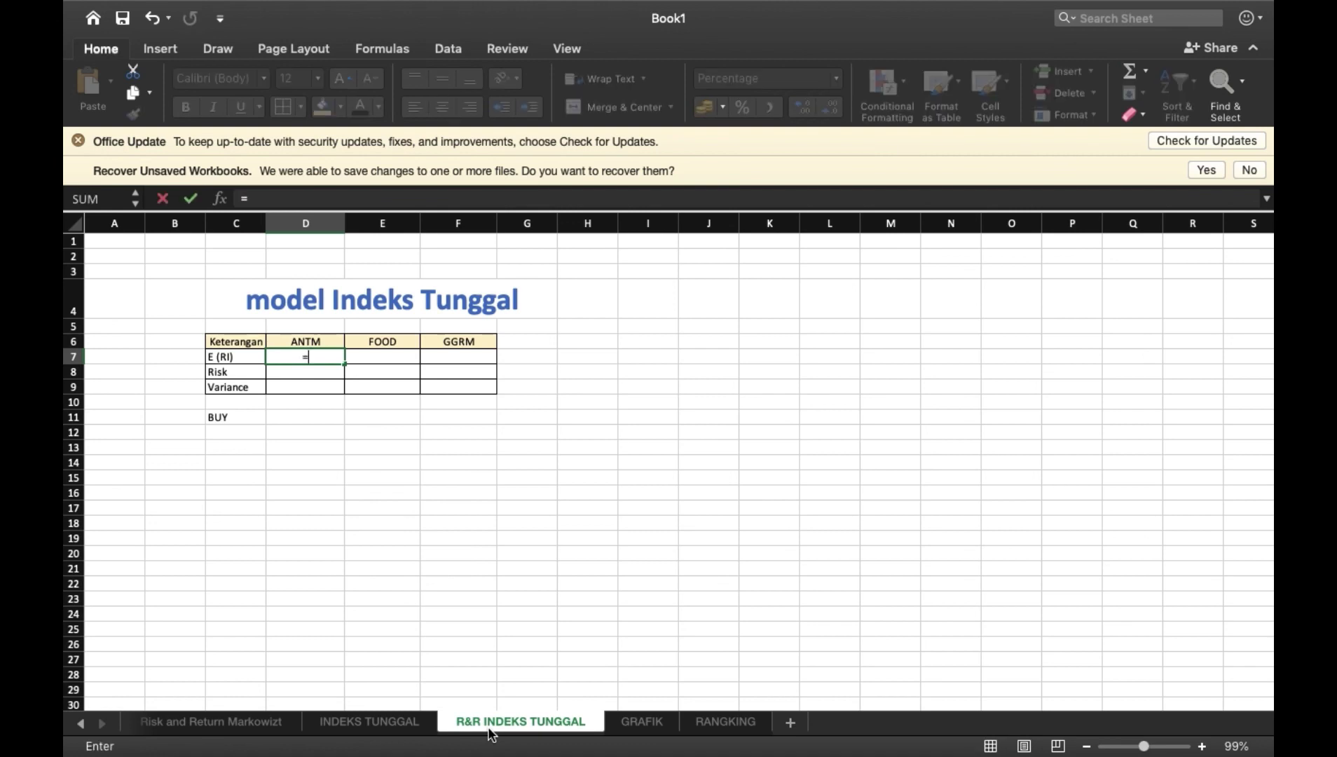
left_click(397, 722)
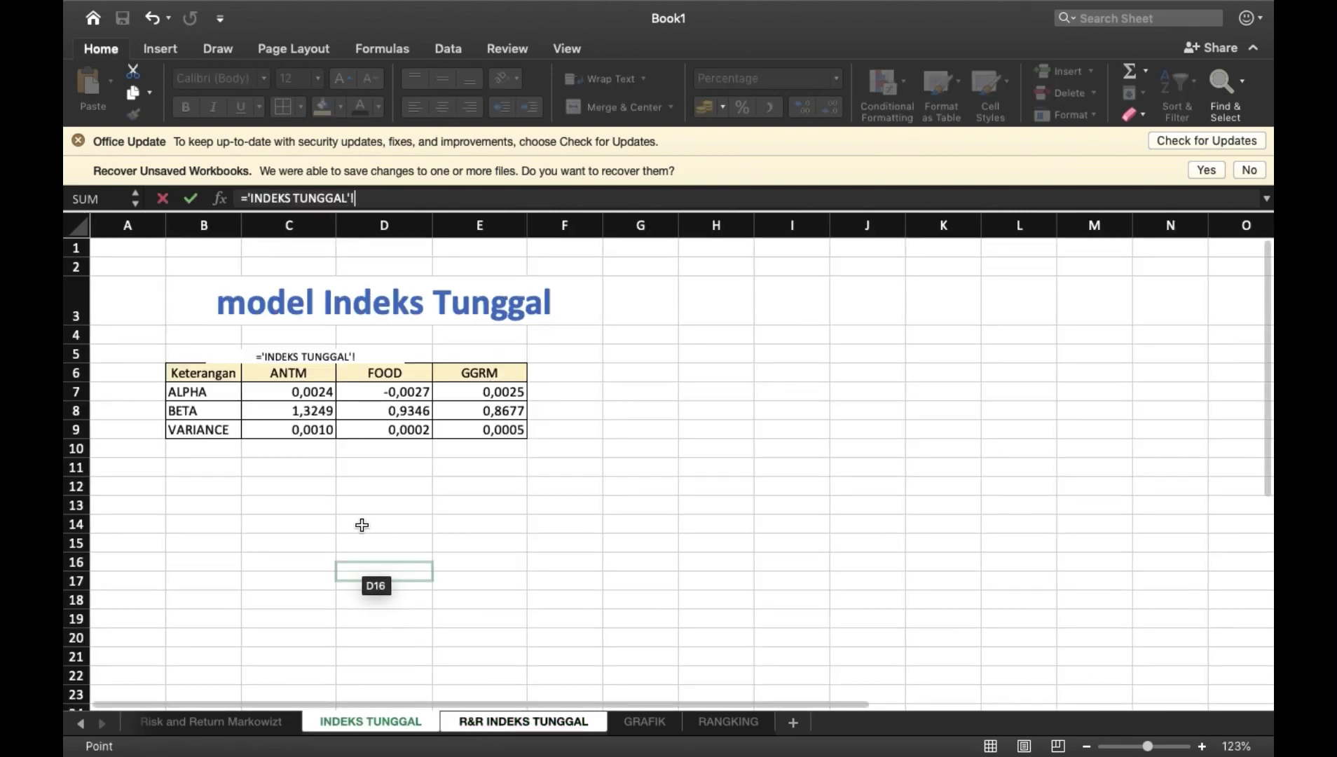
left_click(302, 414)
type("+")
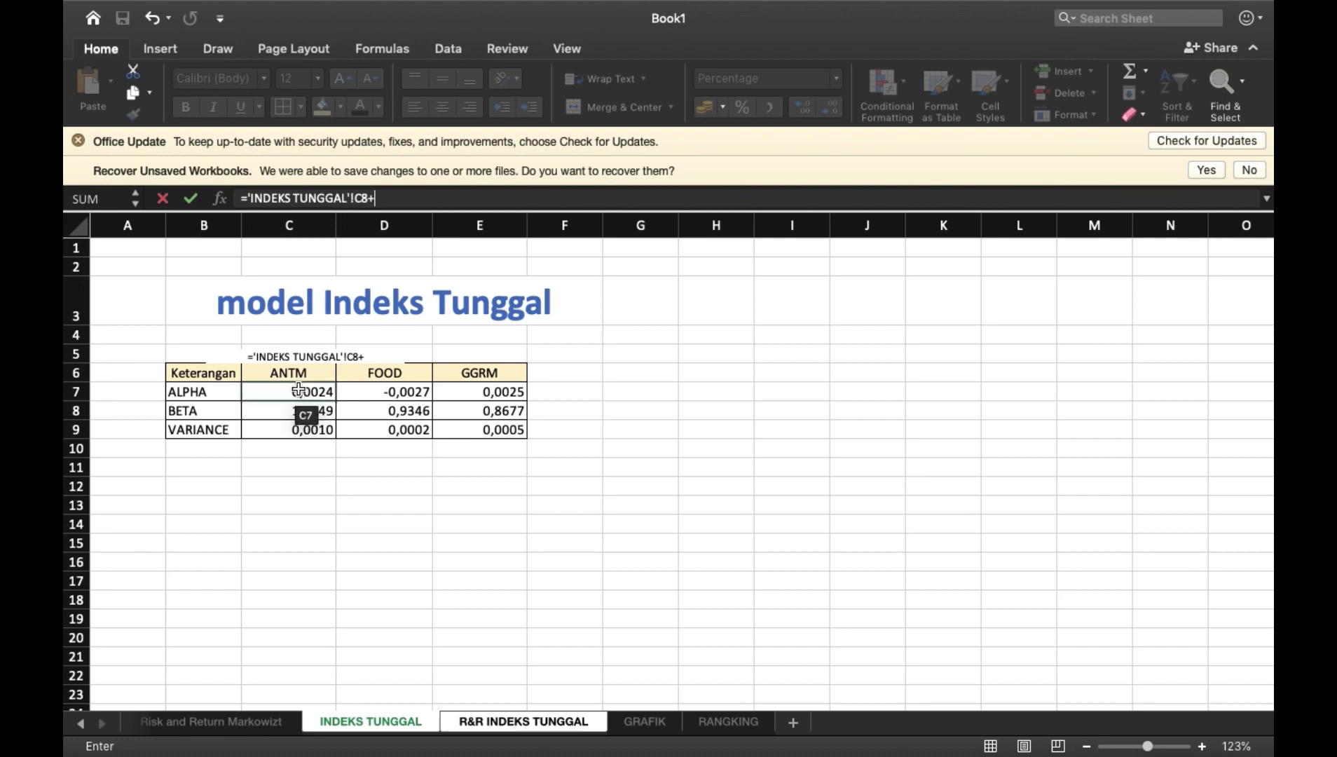
left_click(300, 390)
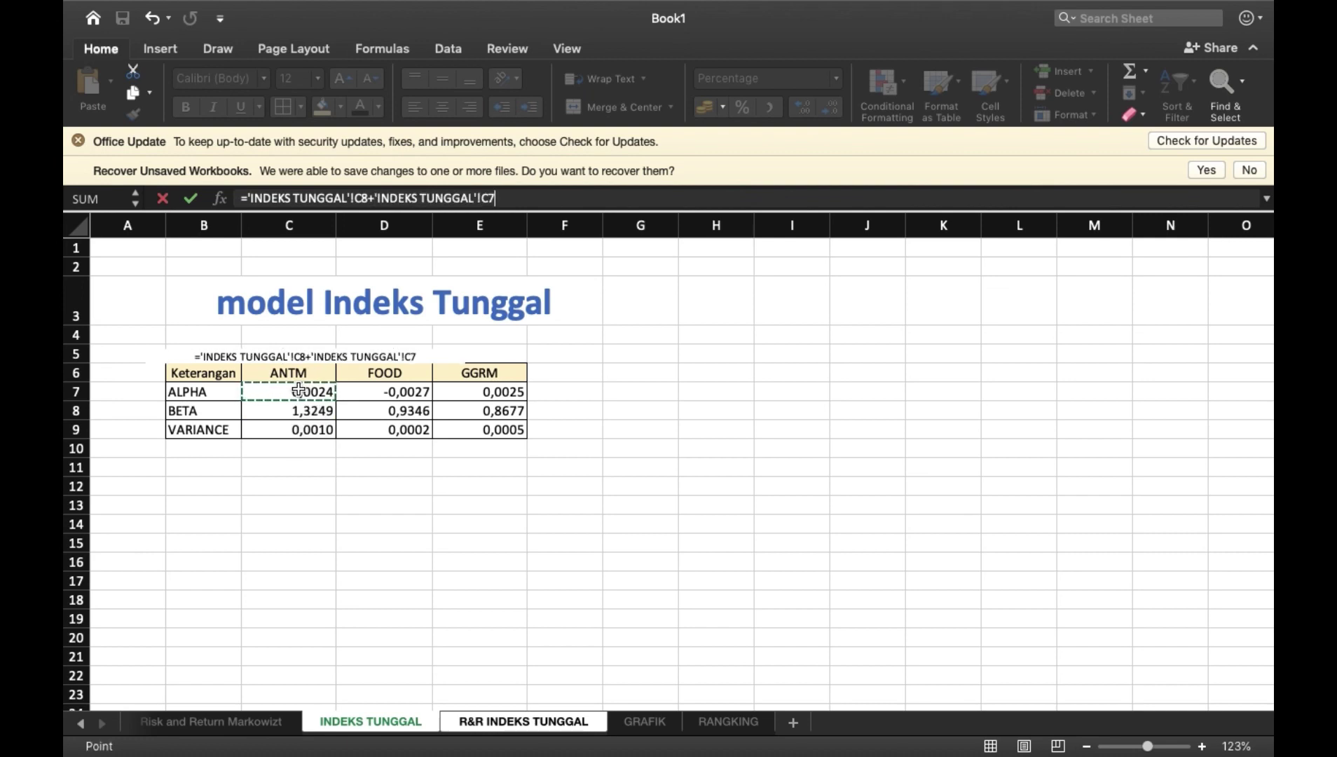
type("*")
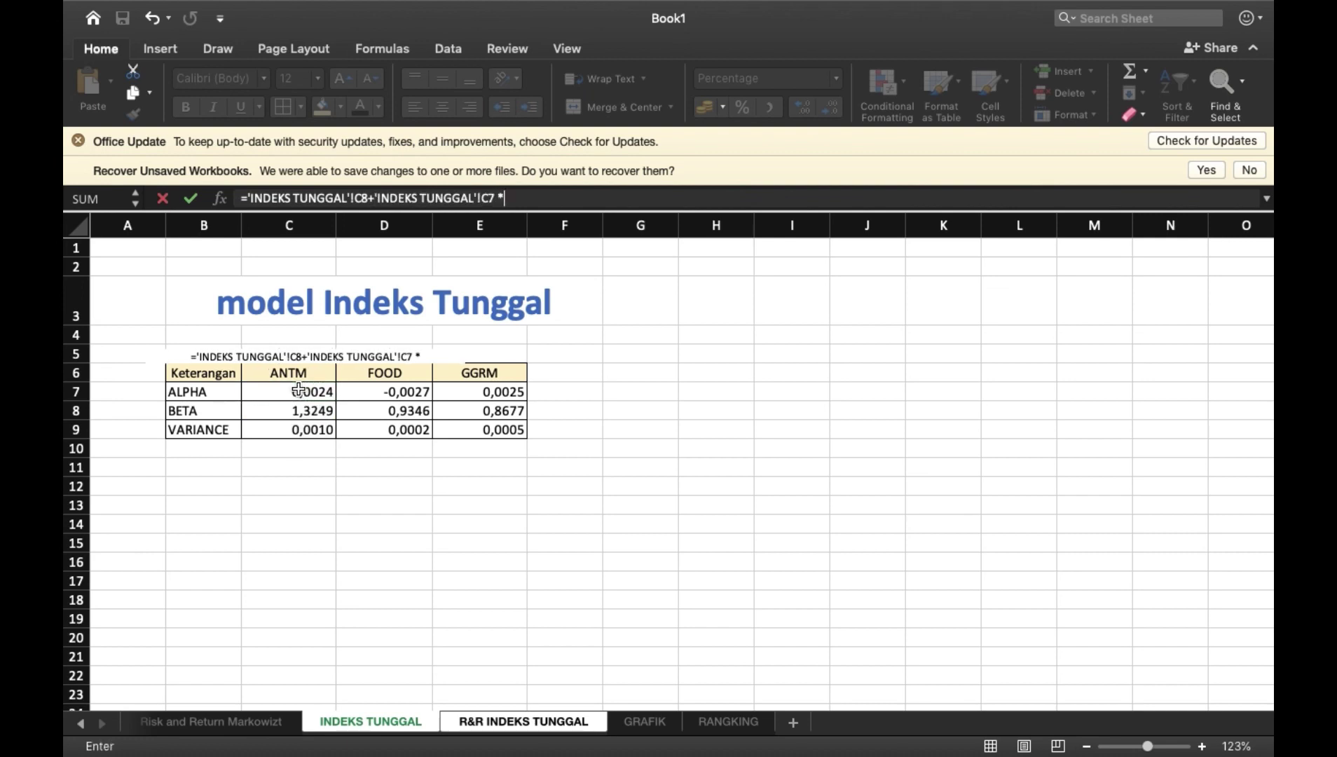
left_click(223, 729)
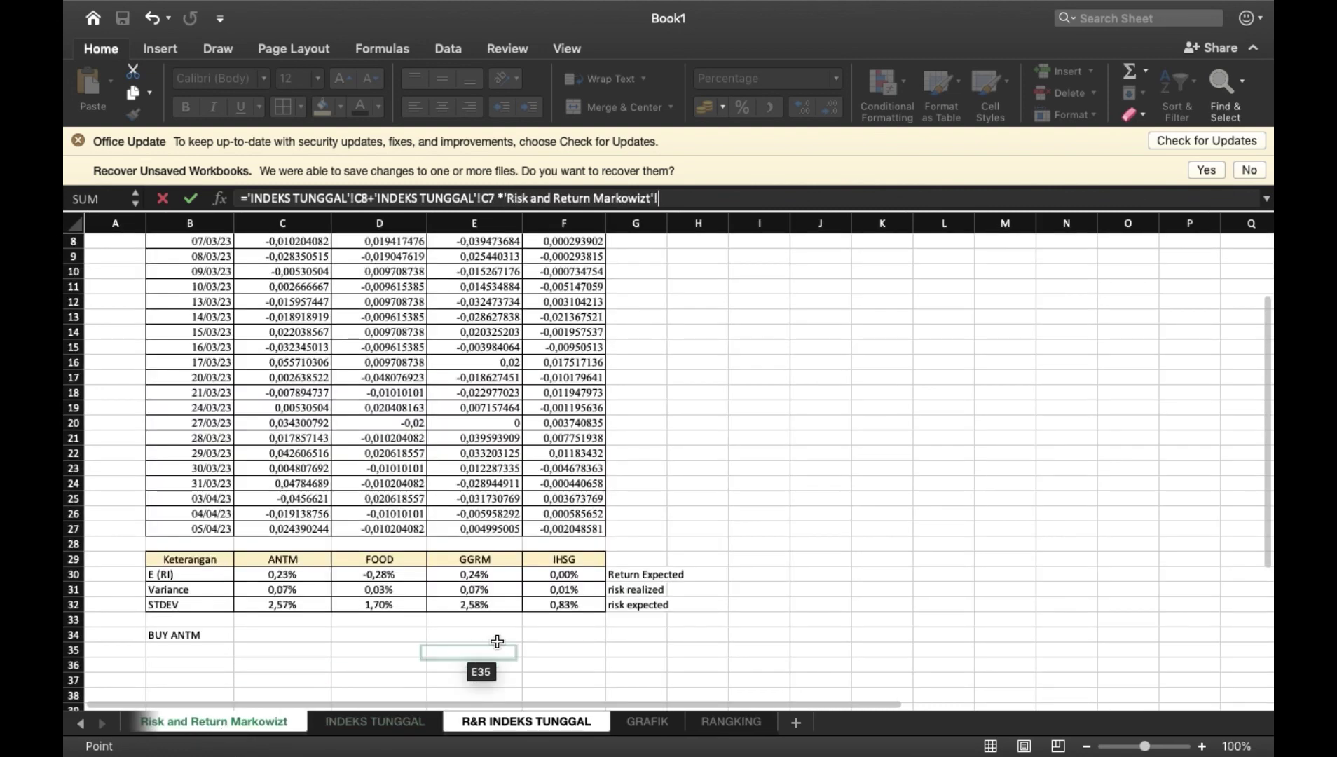
left_click(552, 589)
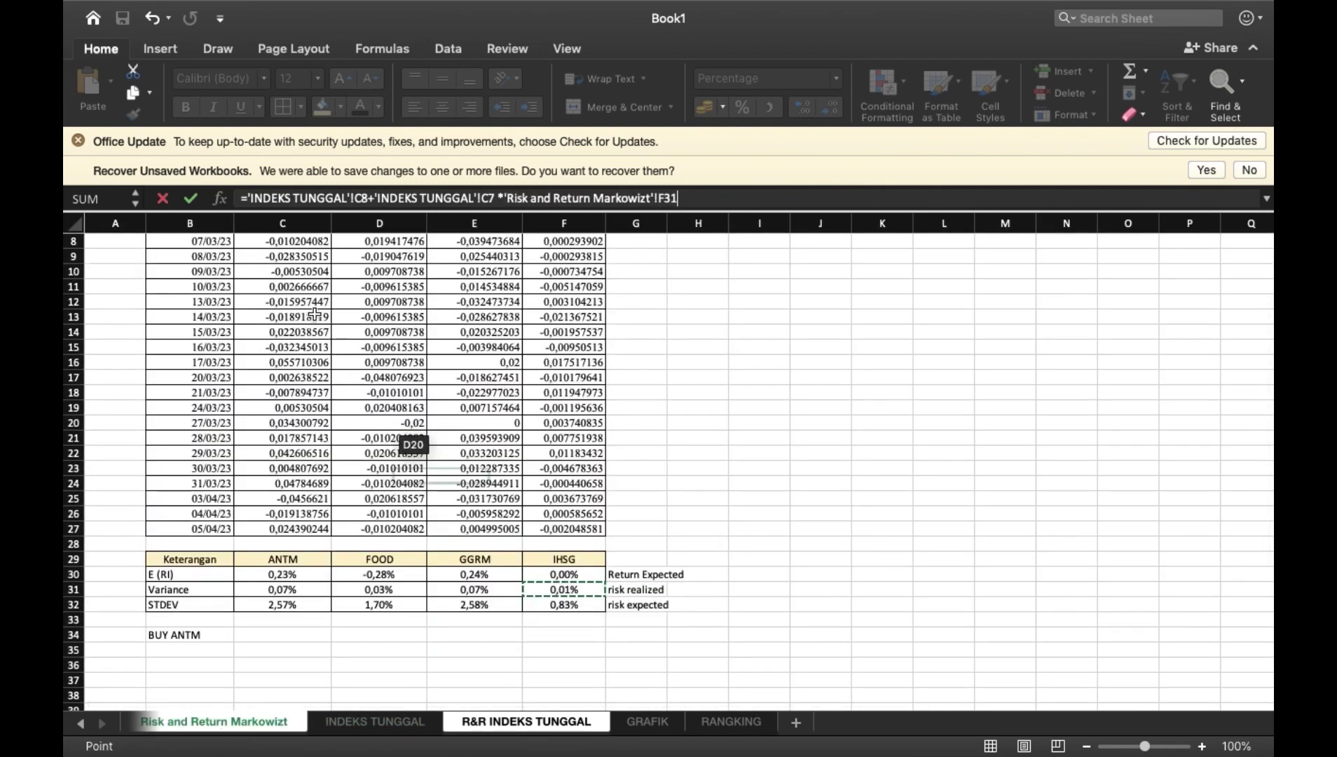
Enclose the C8+C7 sum of the ANTM E (RI) formula in parentheses and accept the formula.
left_click(250, 199)
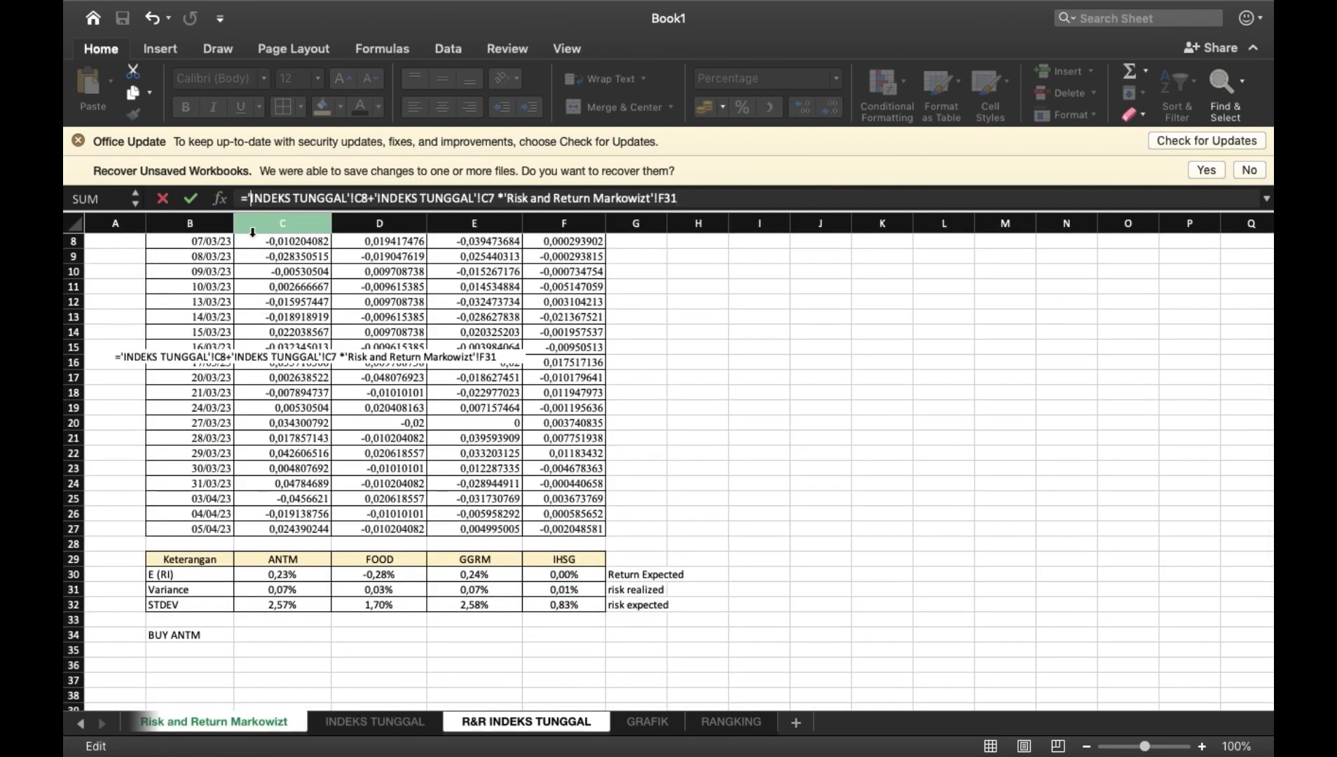
type("(")
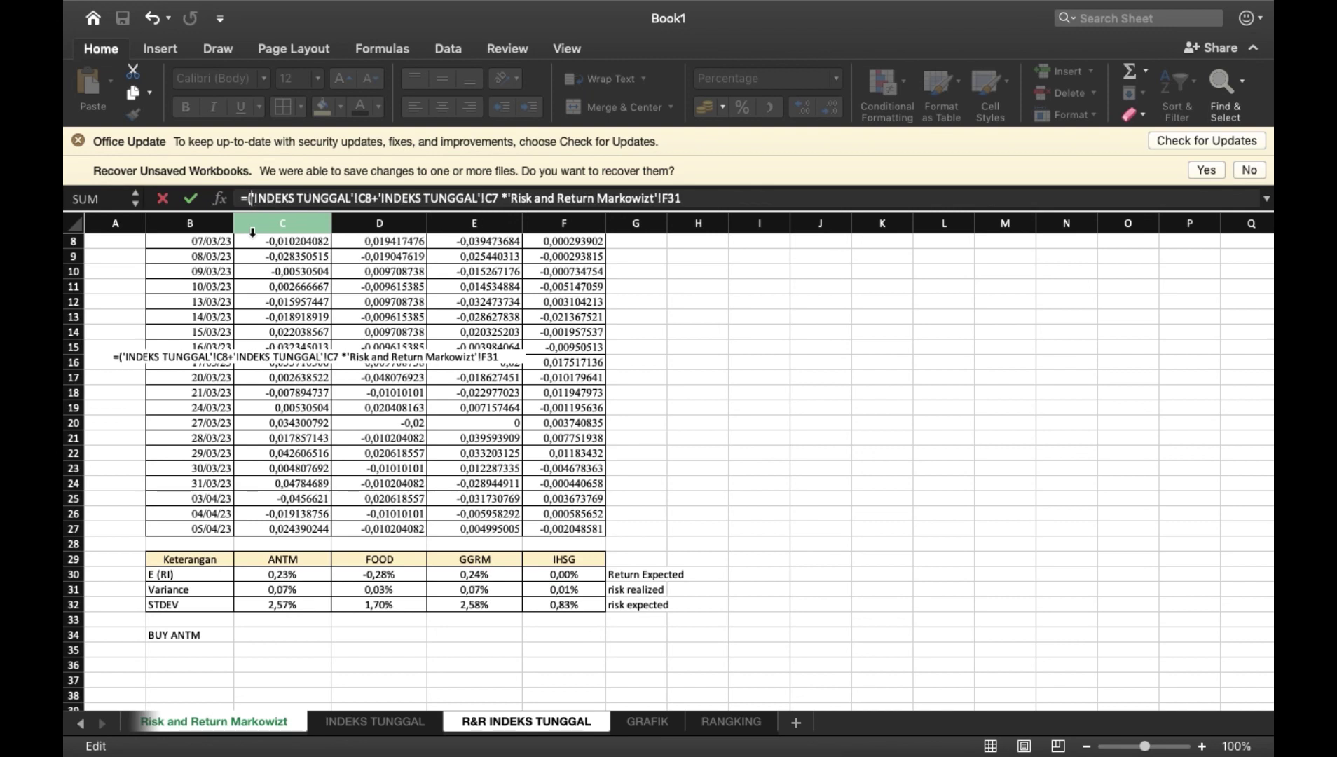
left_click(499, 198)
type(")")
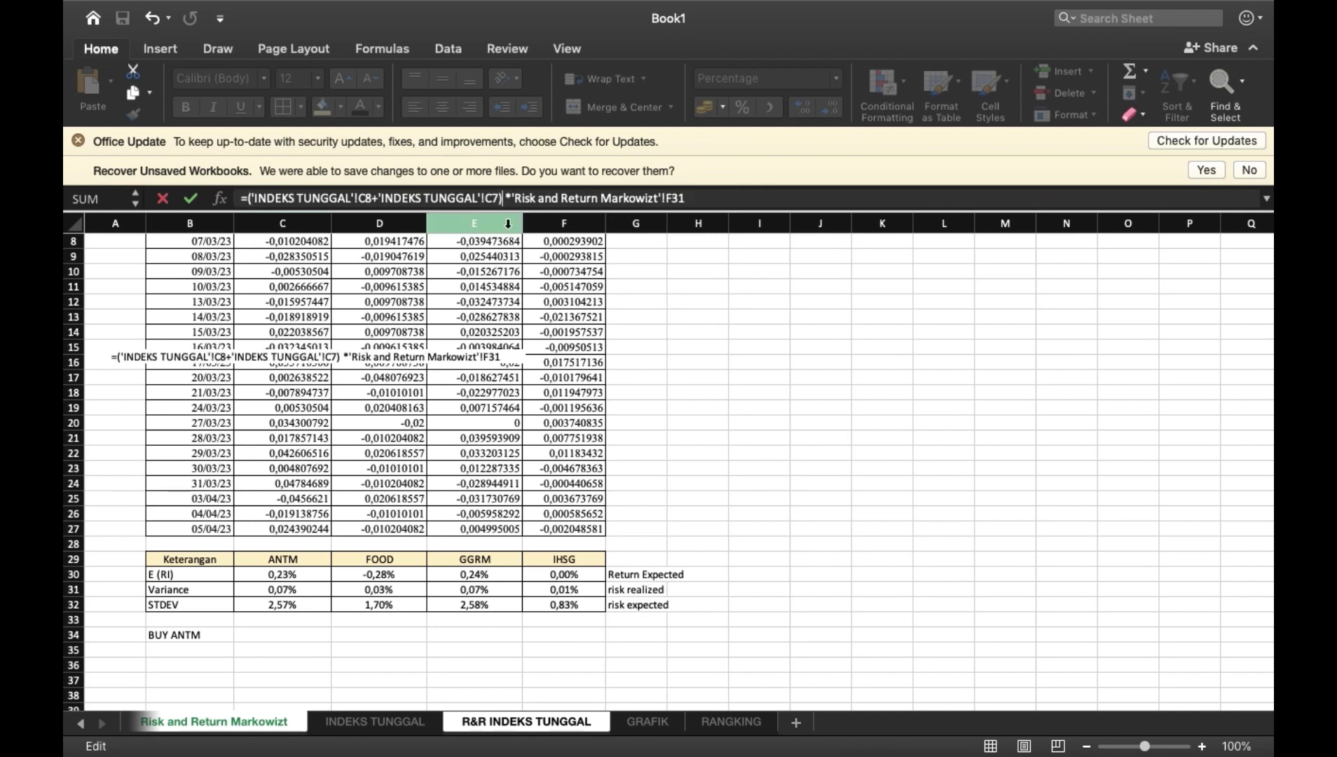
key("Return")
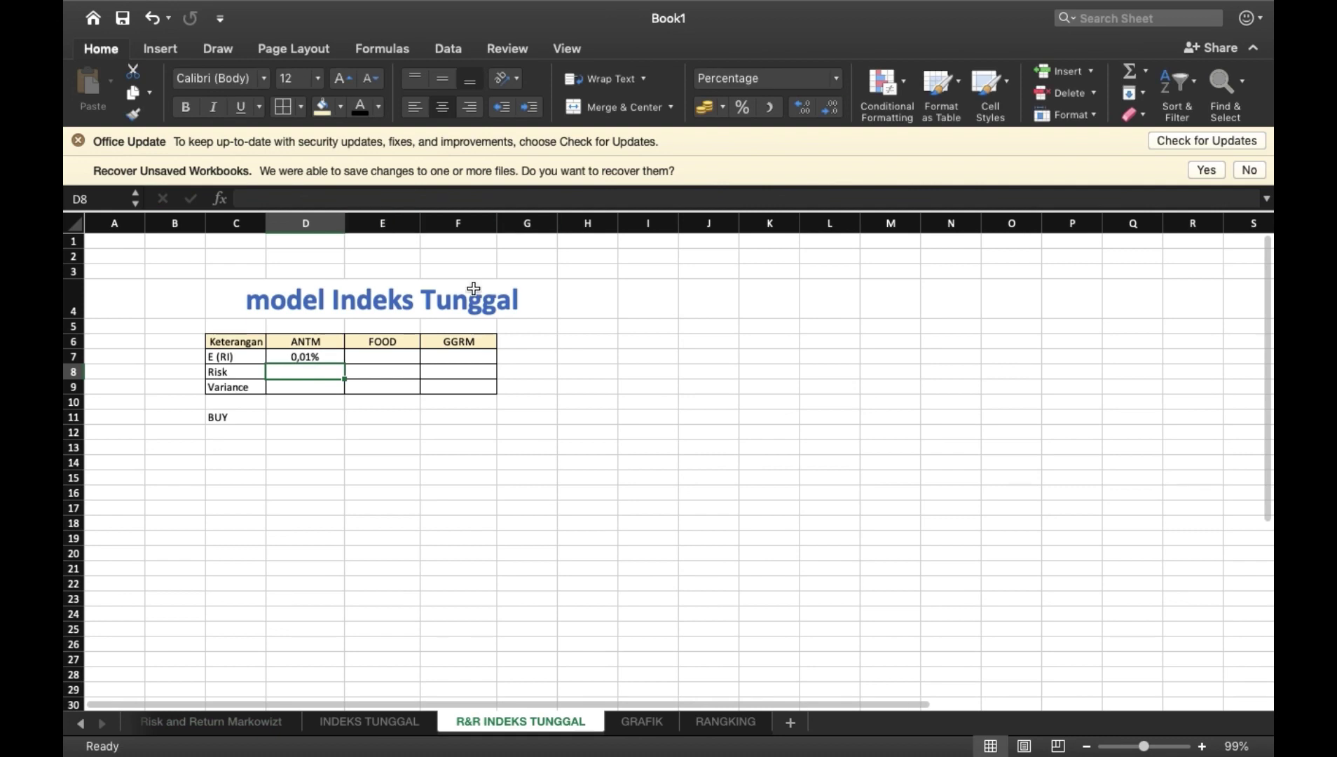
Build the FOOD E (RI) formula in E7 from INDEKS TUNGGAL D7 plus D8, multiplied by Risk and Return Markowizt F31.
left_click(403, 354)
type("=")
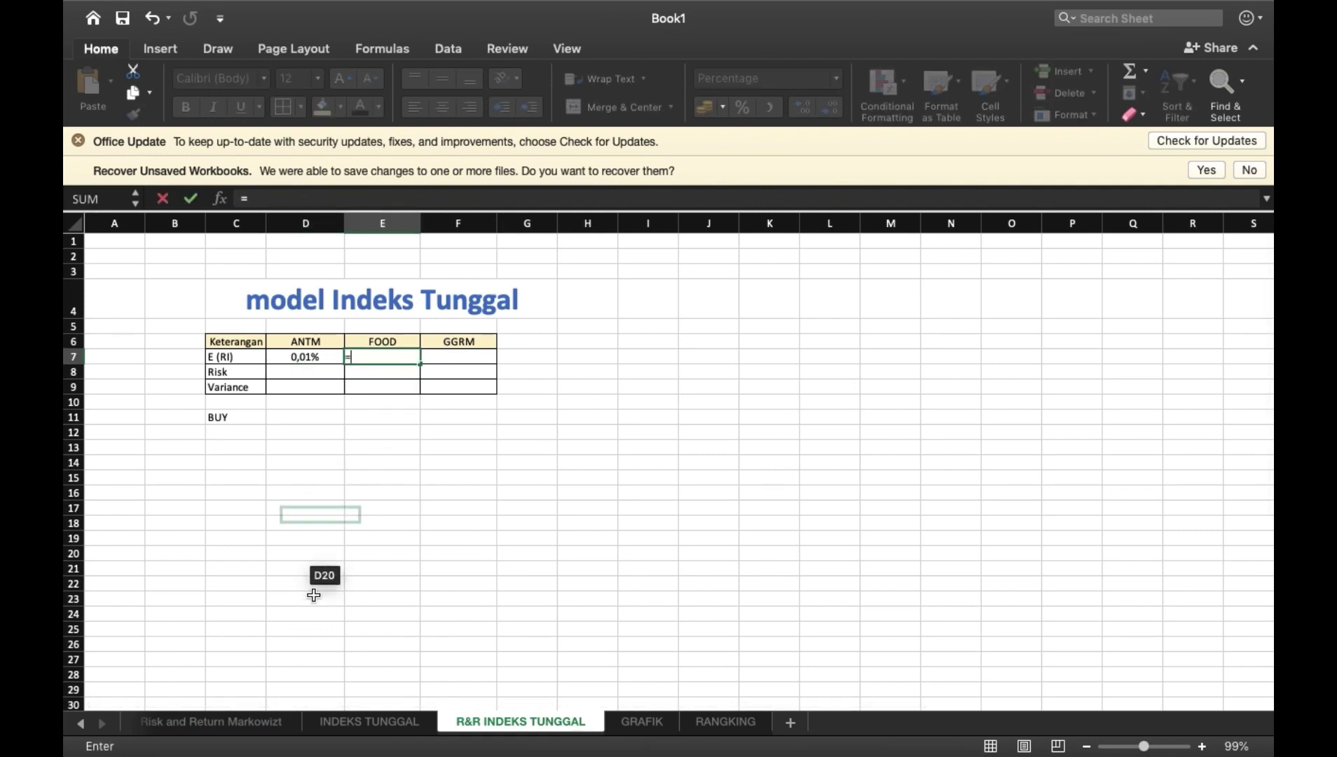
left_click(350, 722)
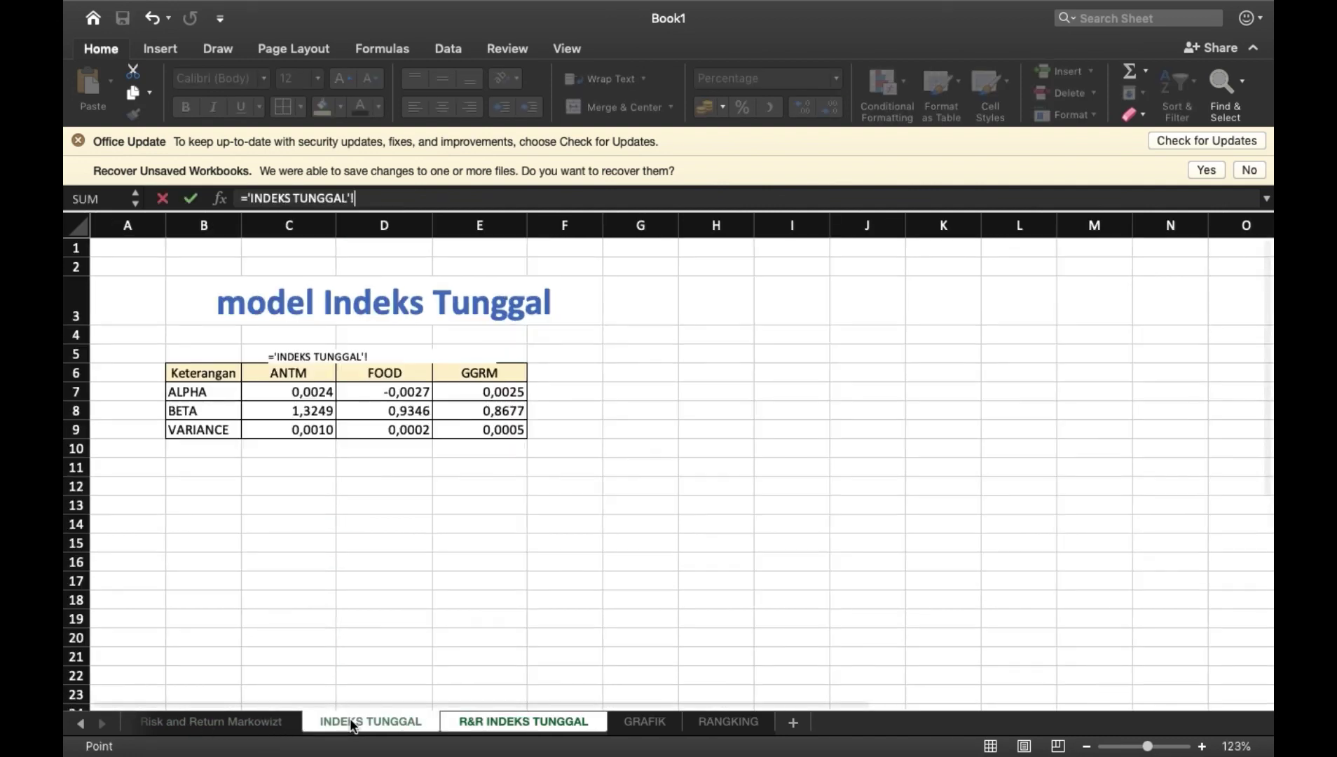
left_click(395, 393)
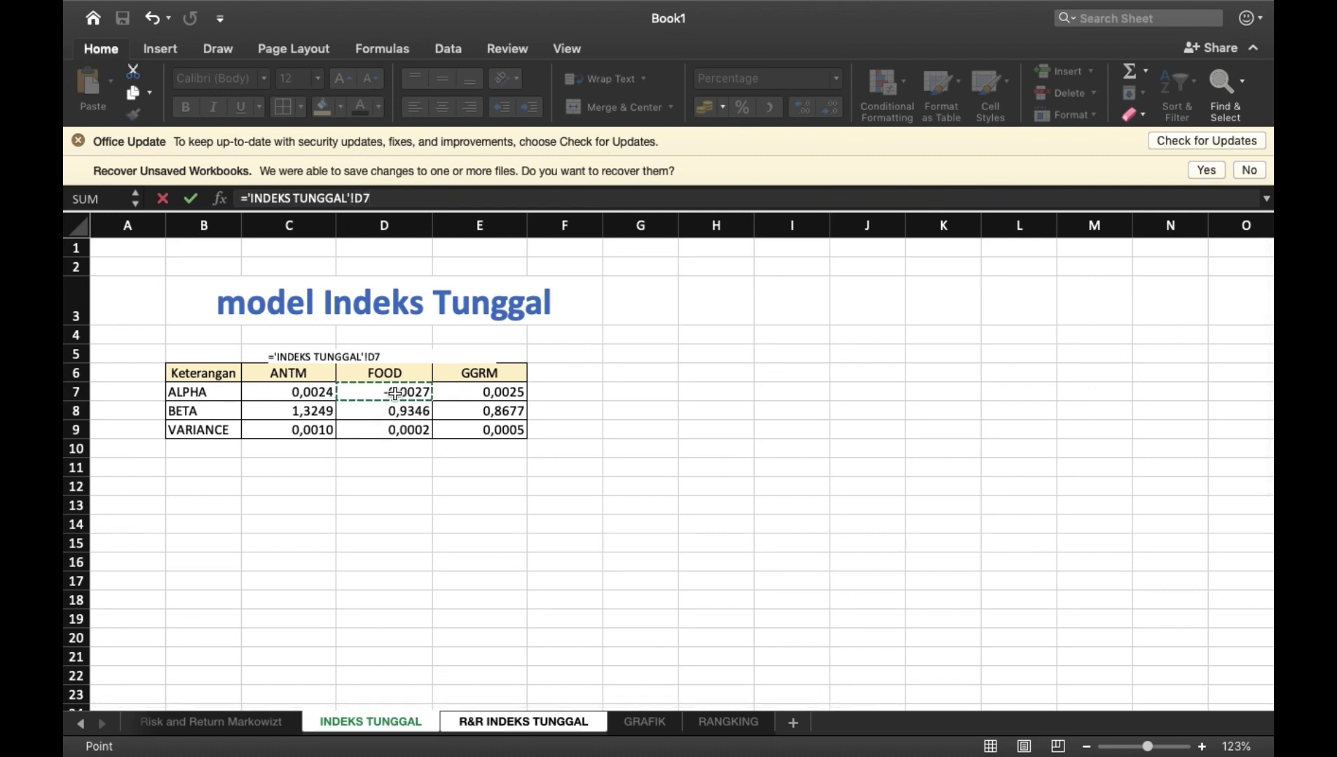
type("+")
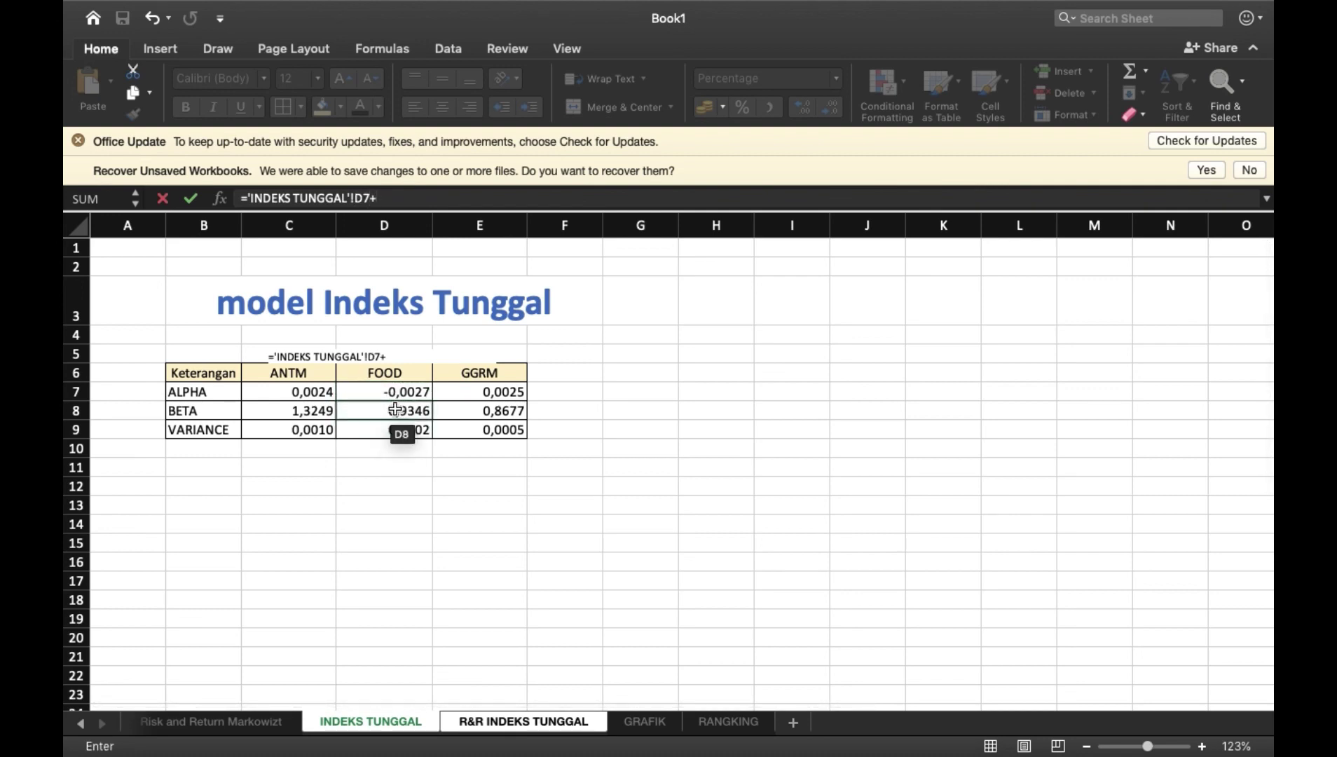
left_click(396, 410)
type("*")
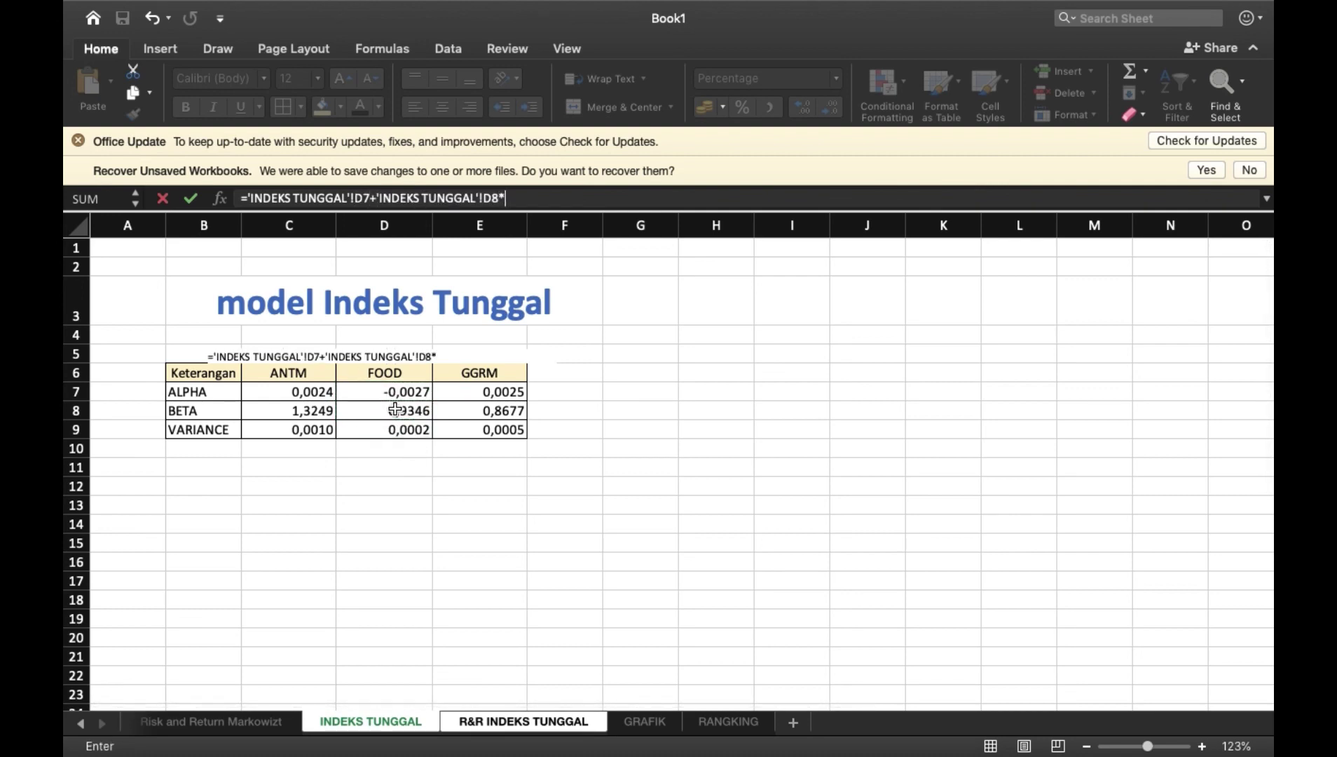
left_click(265, 723)
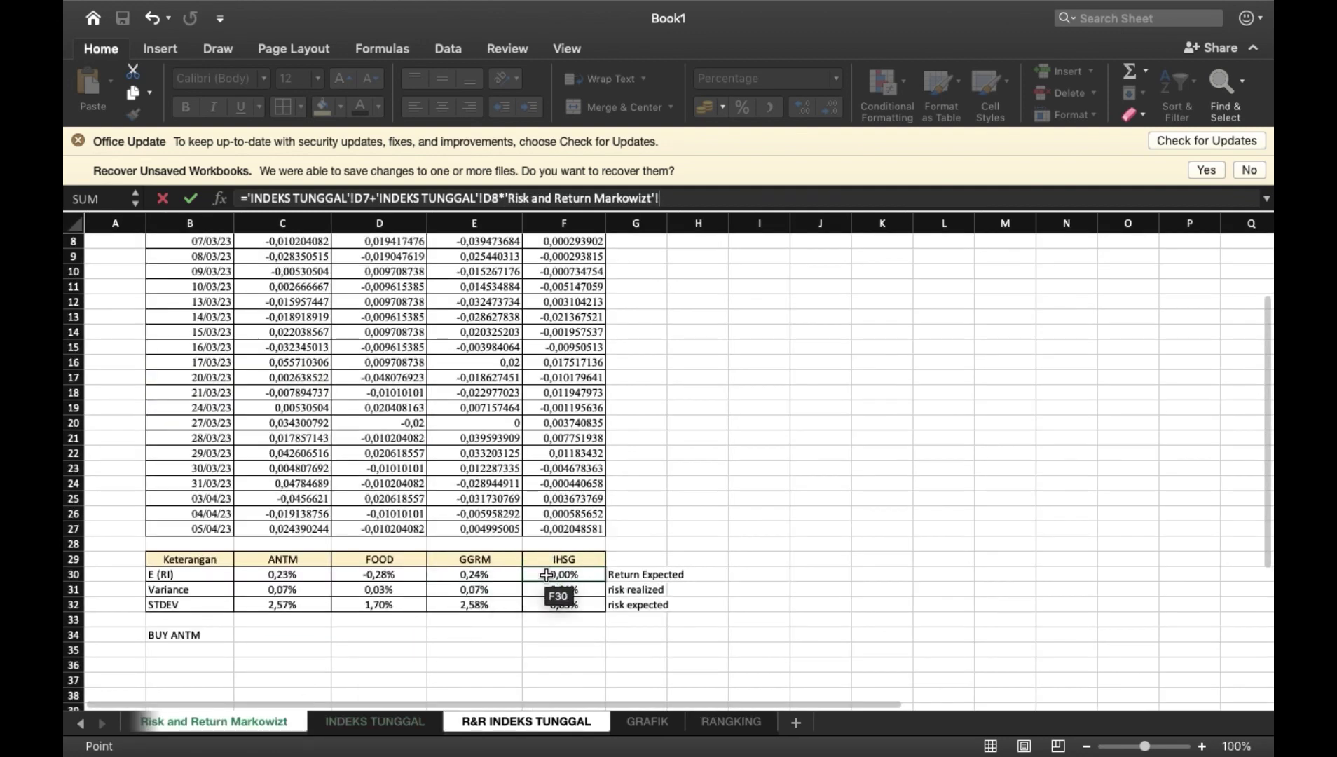
left_click(565, 589)
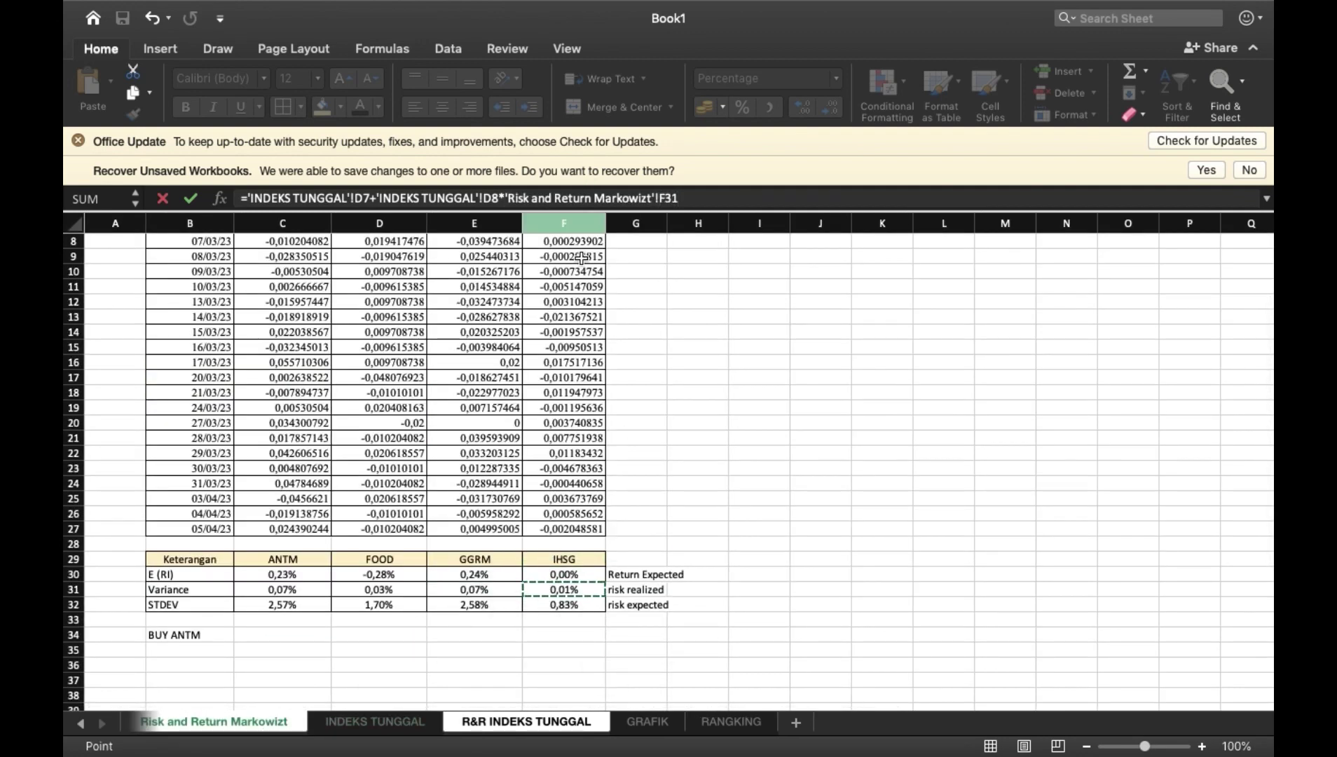
Enclose the D7+D8 sum of the FOOD E (RI) formula in parentheses and accept the formula.
left_click(249, 198)
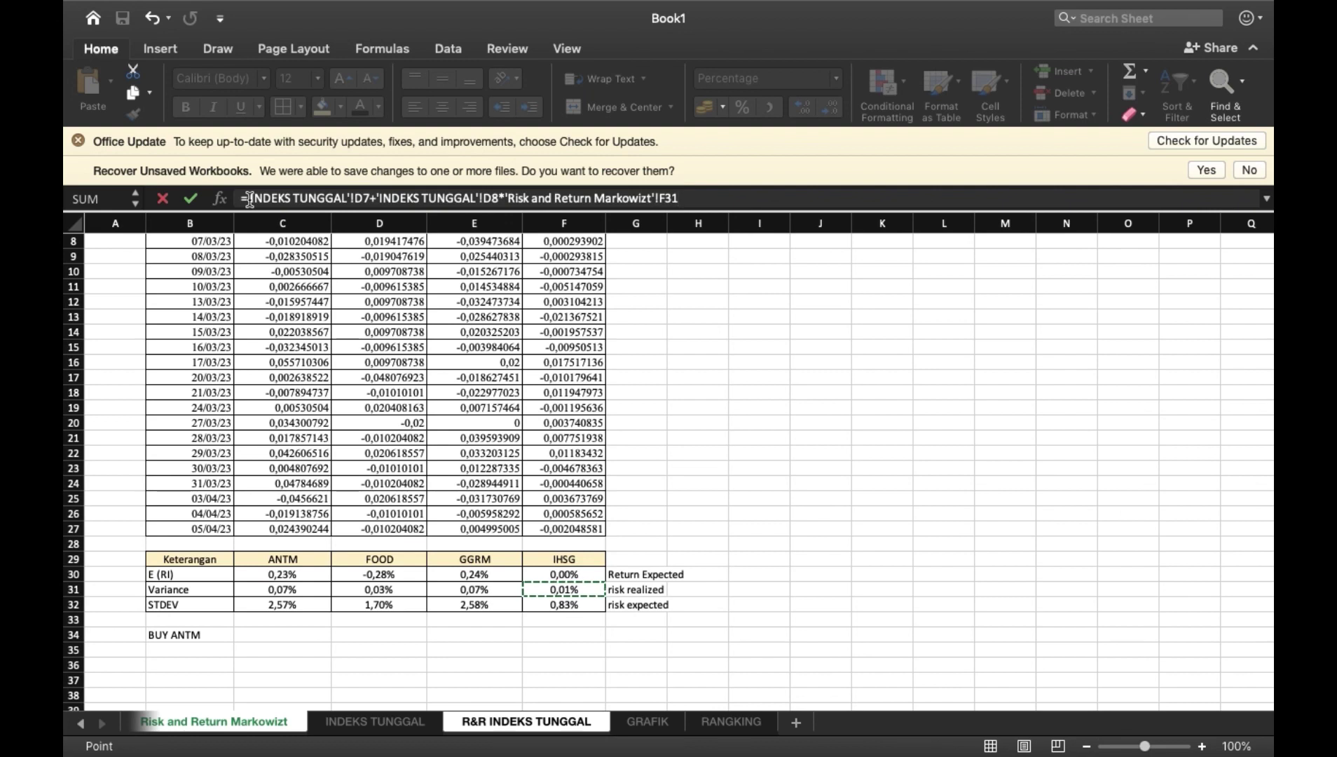
type("(")
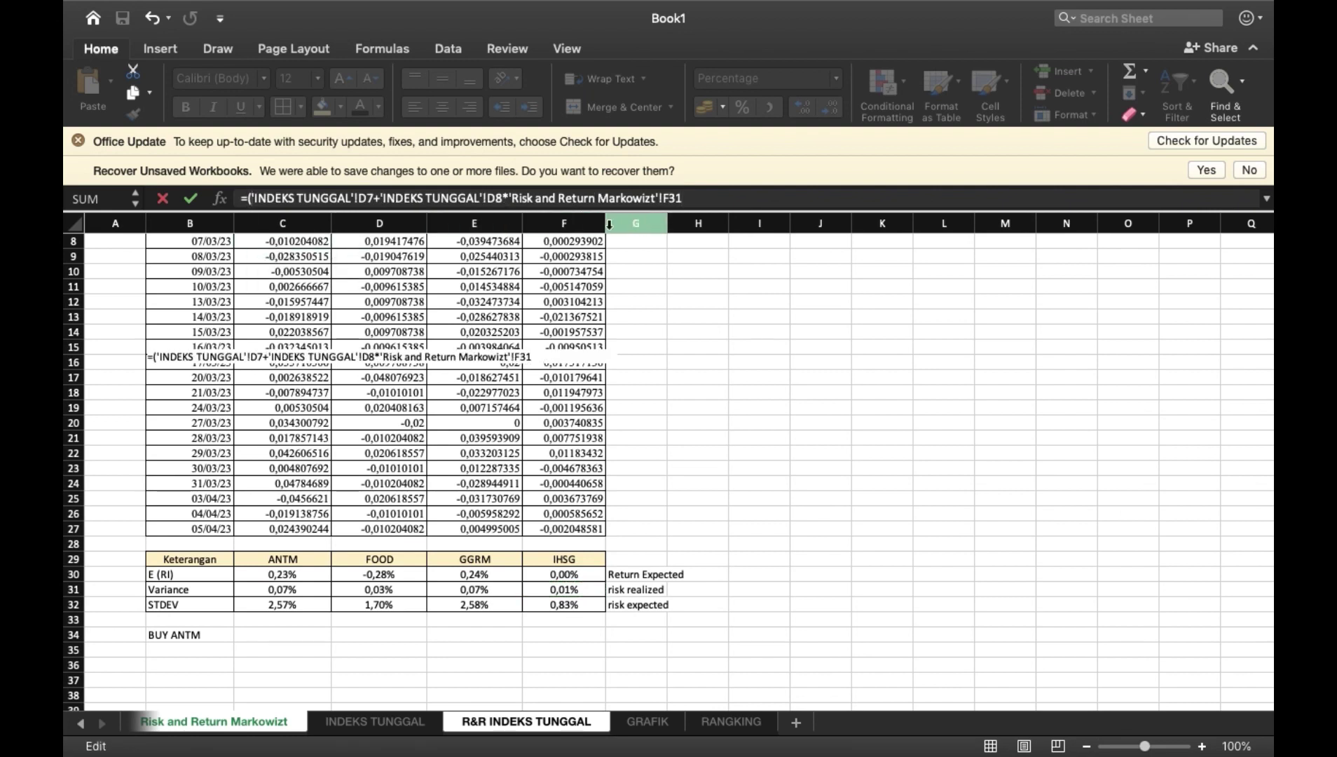
left_click(502, 199)
type(")")
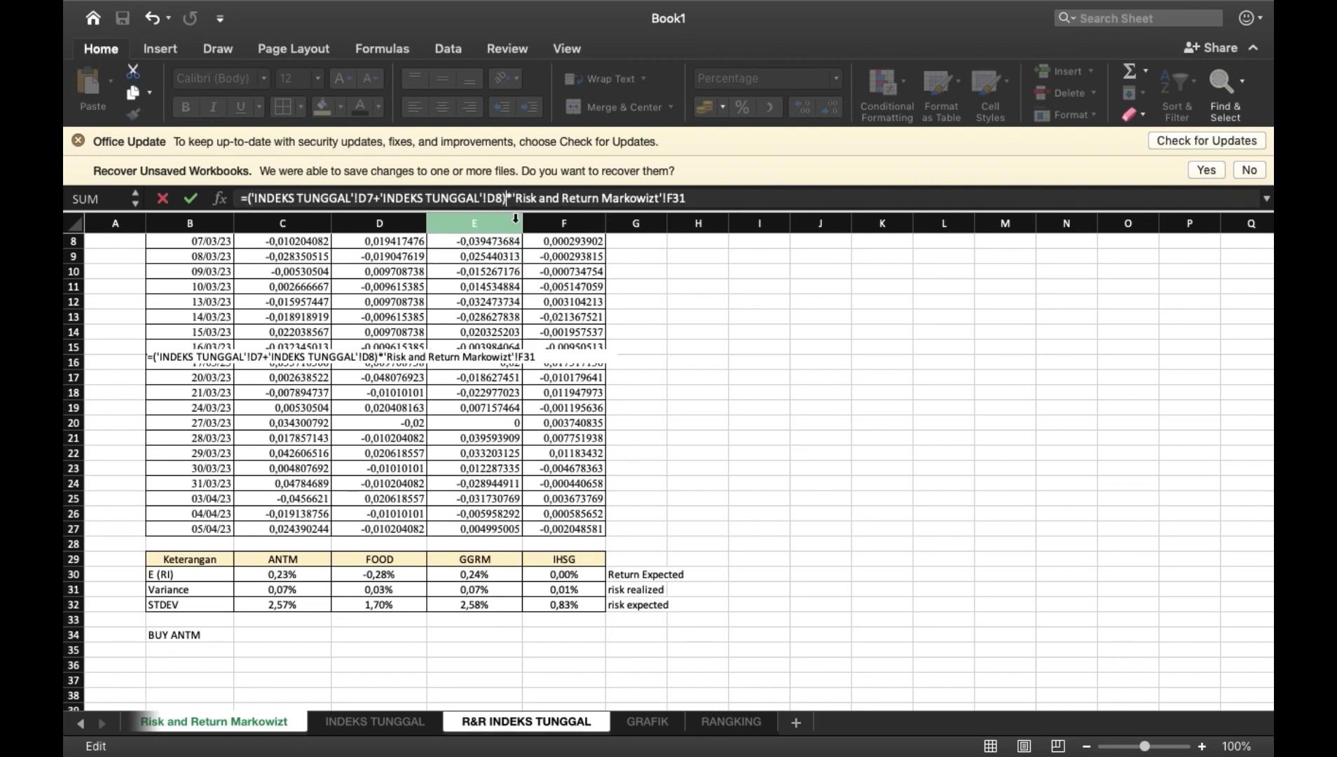
key("Return")
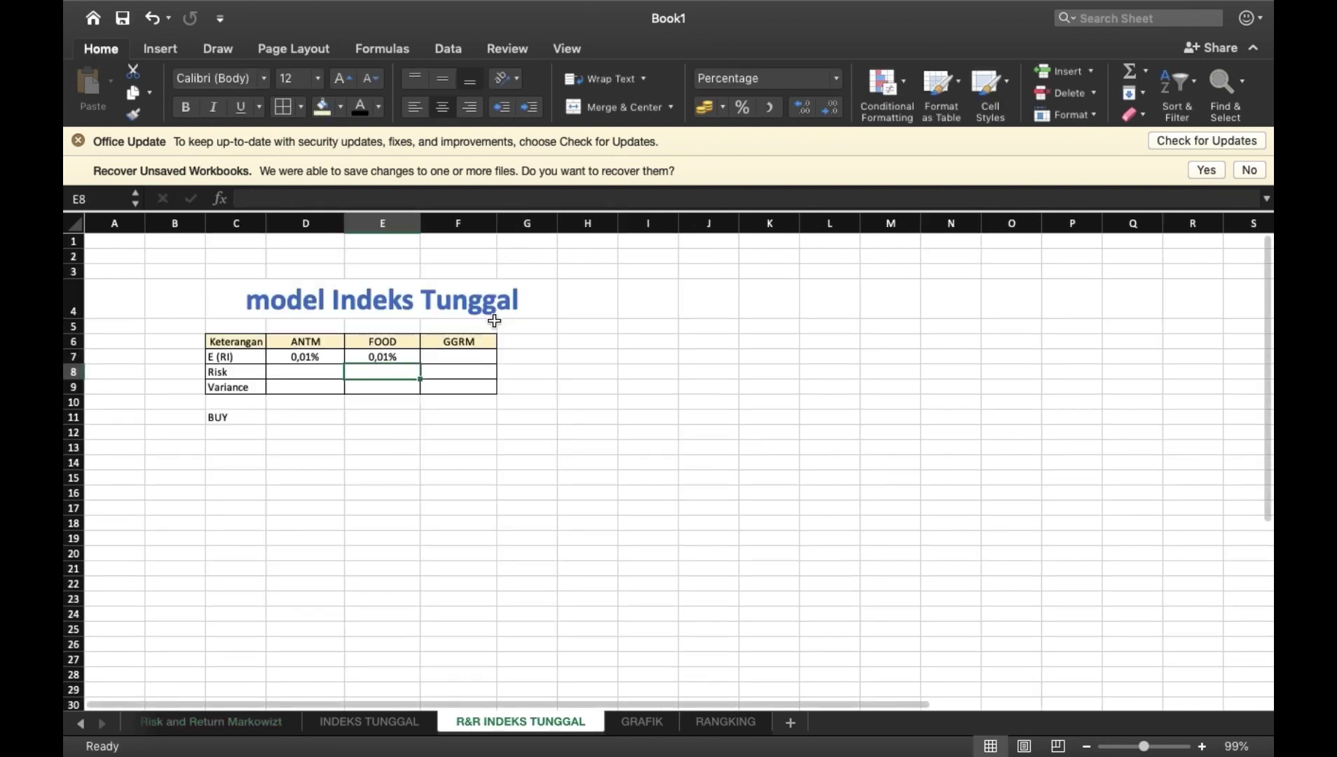
Try copying the FOOD E (RI) formula from E7 across to GGRM in F7, and clear the copied formula.
left_click(473, 359)
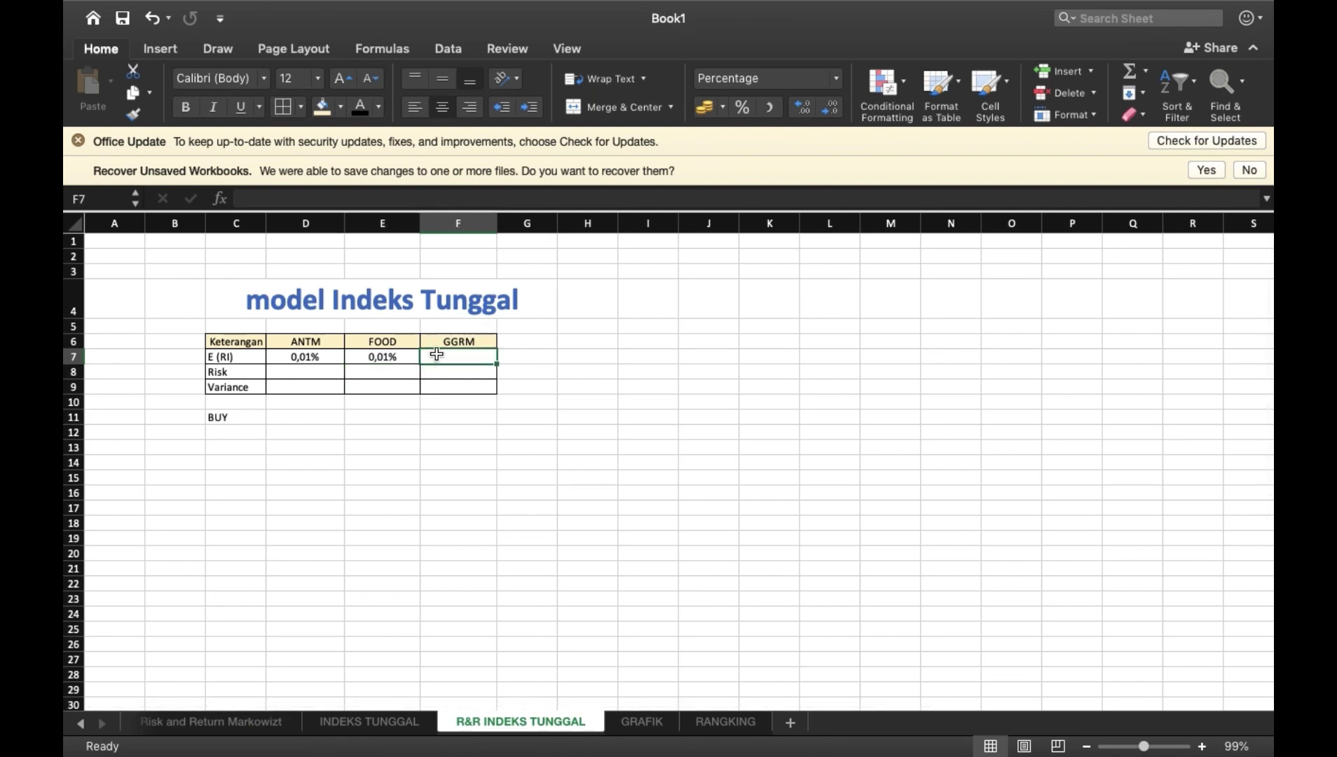
left_click(406, 363)
left_click_drag(420, 363, 481, 365)
left_click(457, 404)
left_click(460, 361)
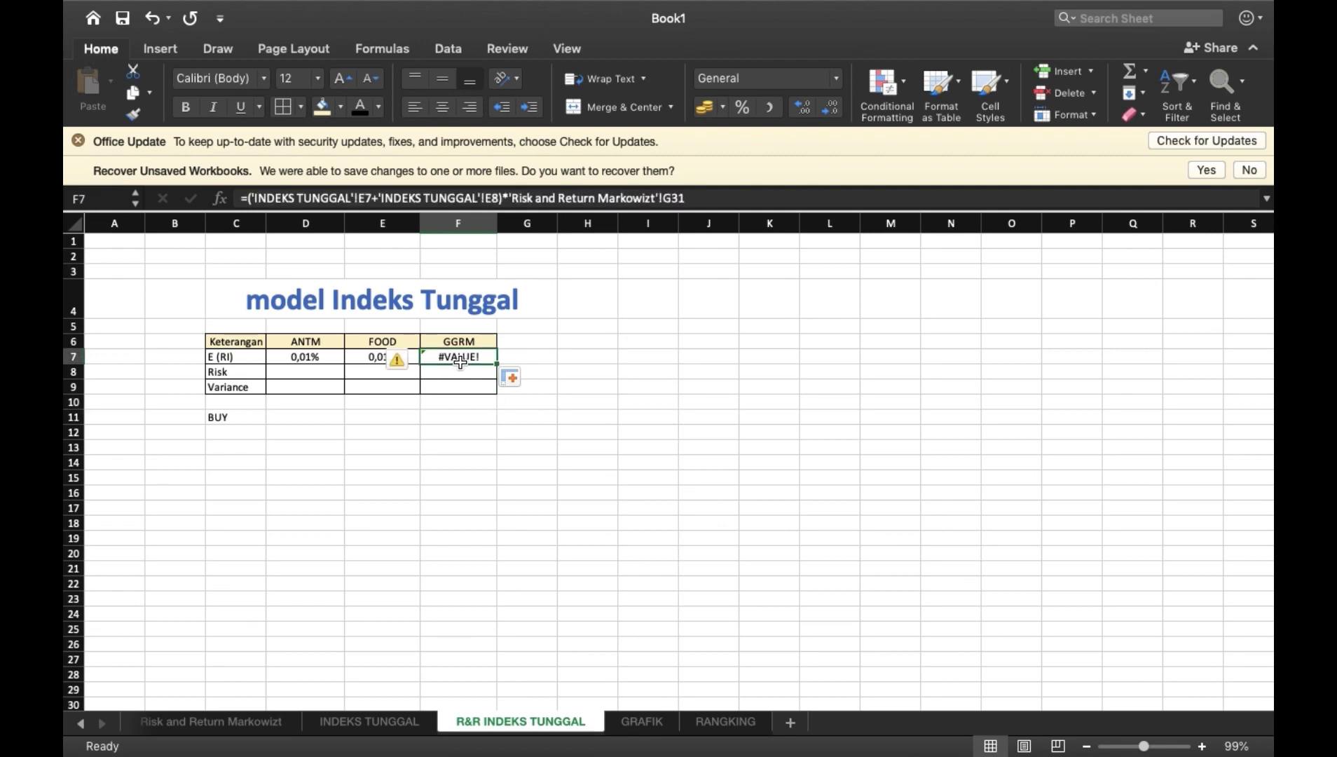
key("Delete")
Build the GGRM E (RI) formula in F7 from INDEKS TUNGGAL E7 plus E8, multiplied by Risk and Return Markowizt F31.
type("=")
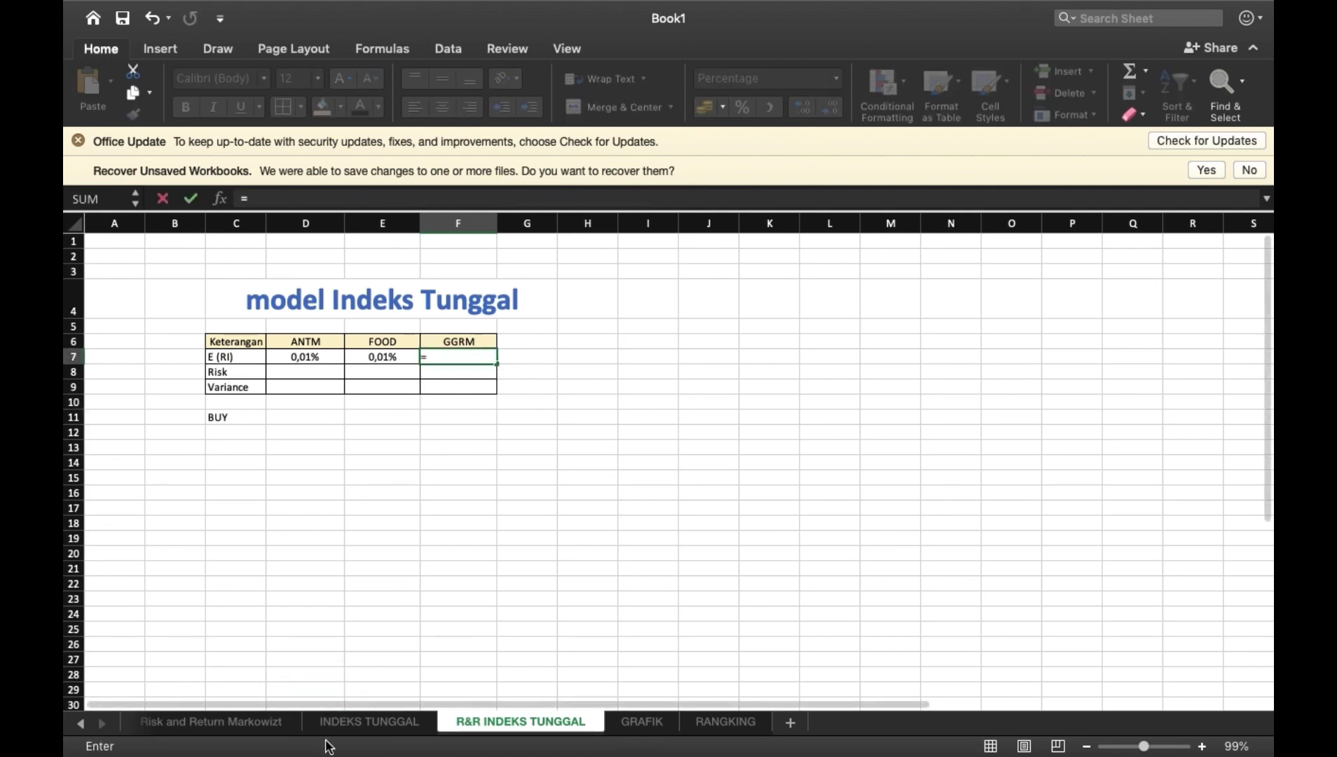
left_click(360, 723)
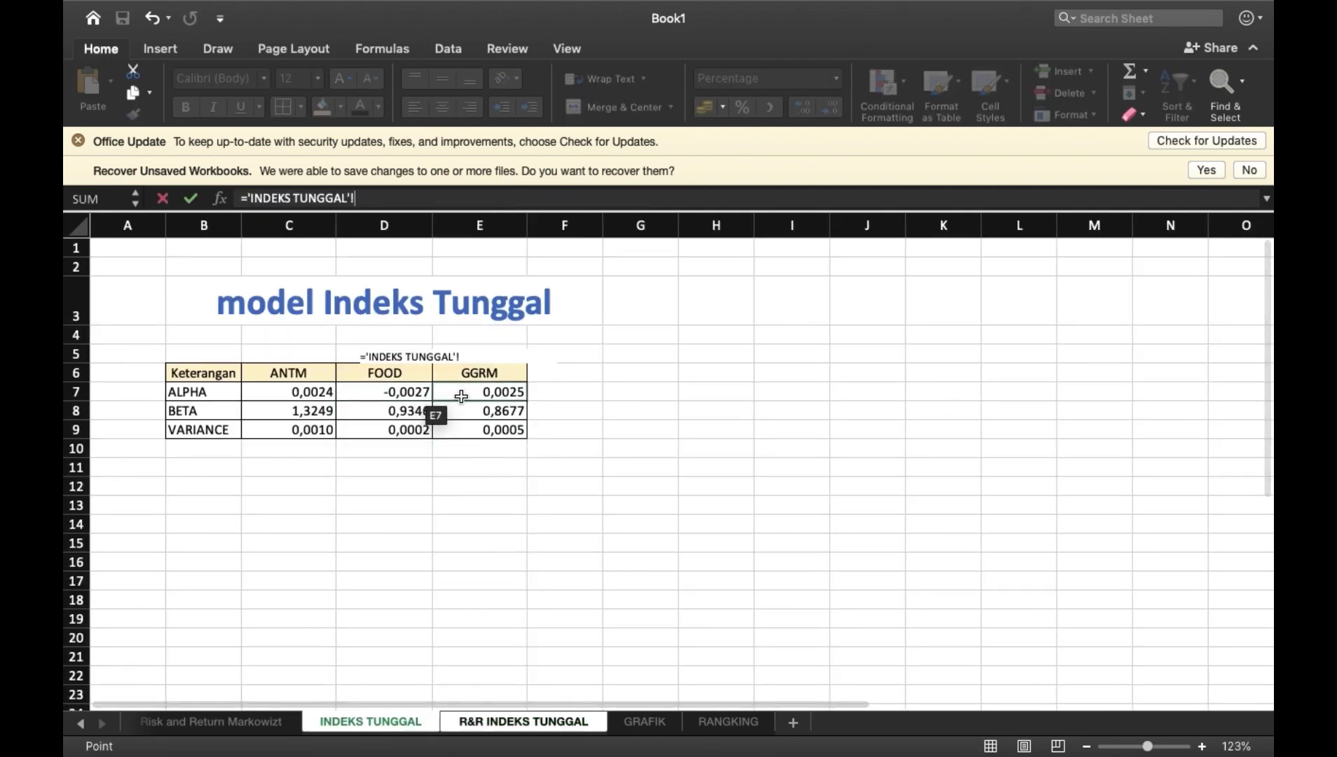
left_click(461, 397)
type("+")
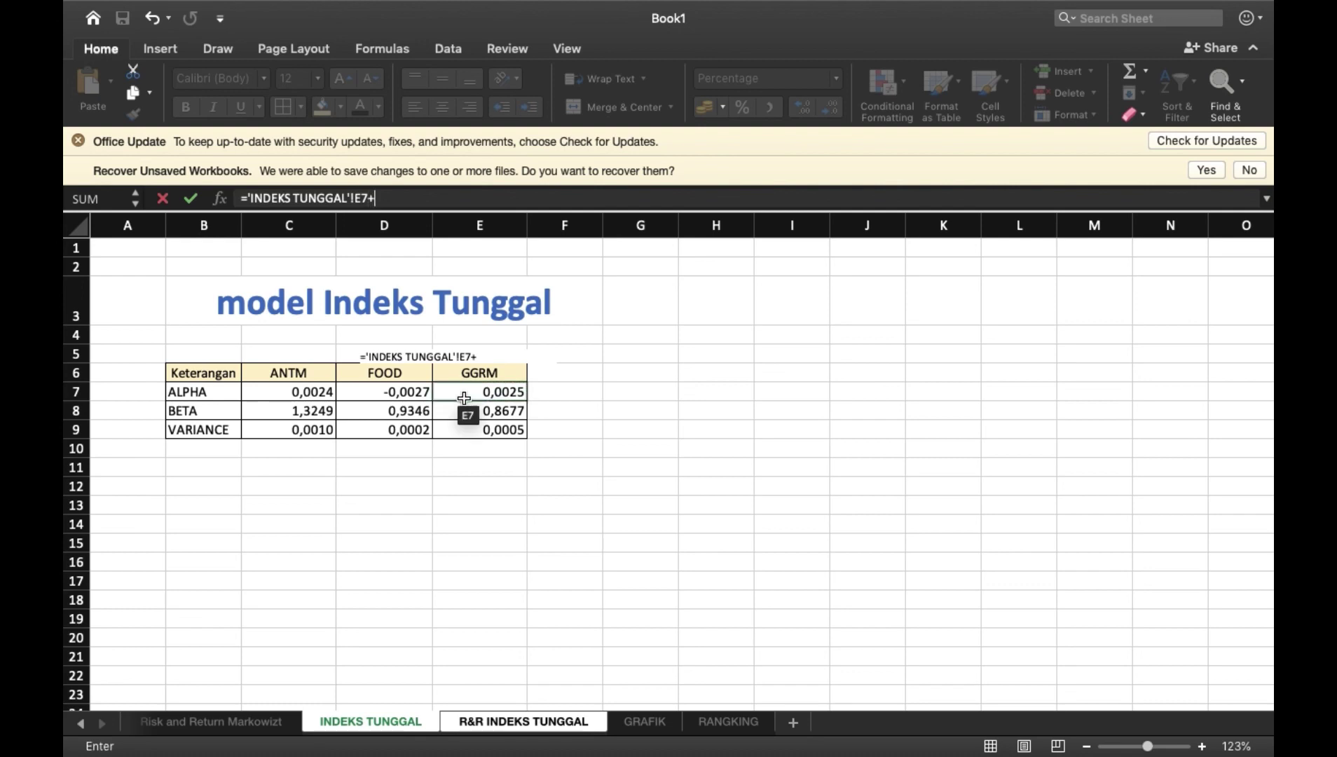
left_click(474, 406)
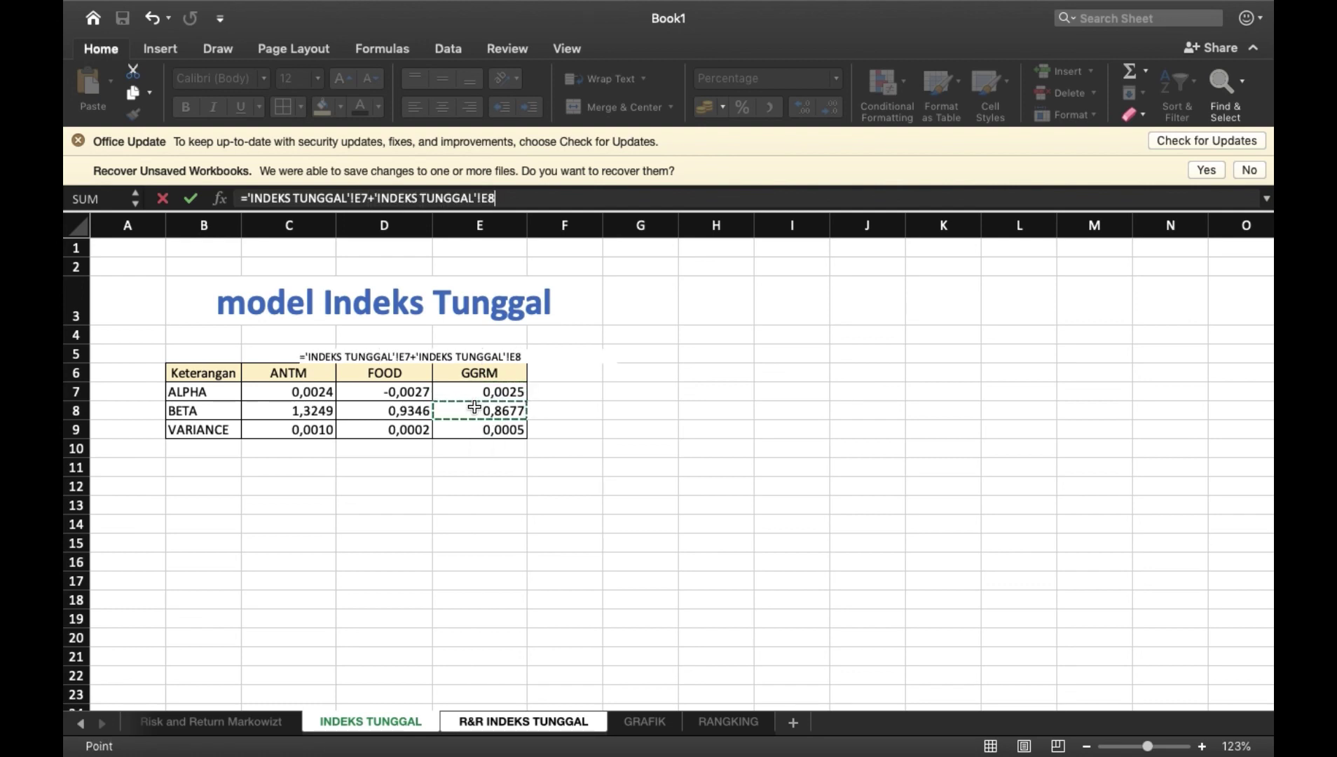
type("*")
left_click(211, 721)
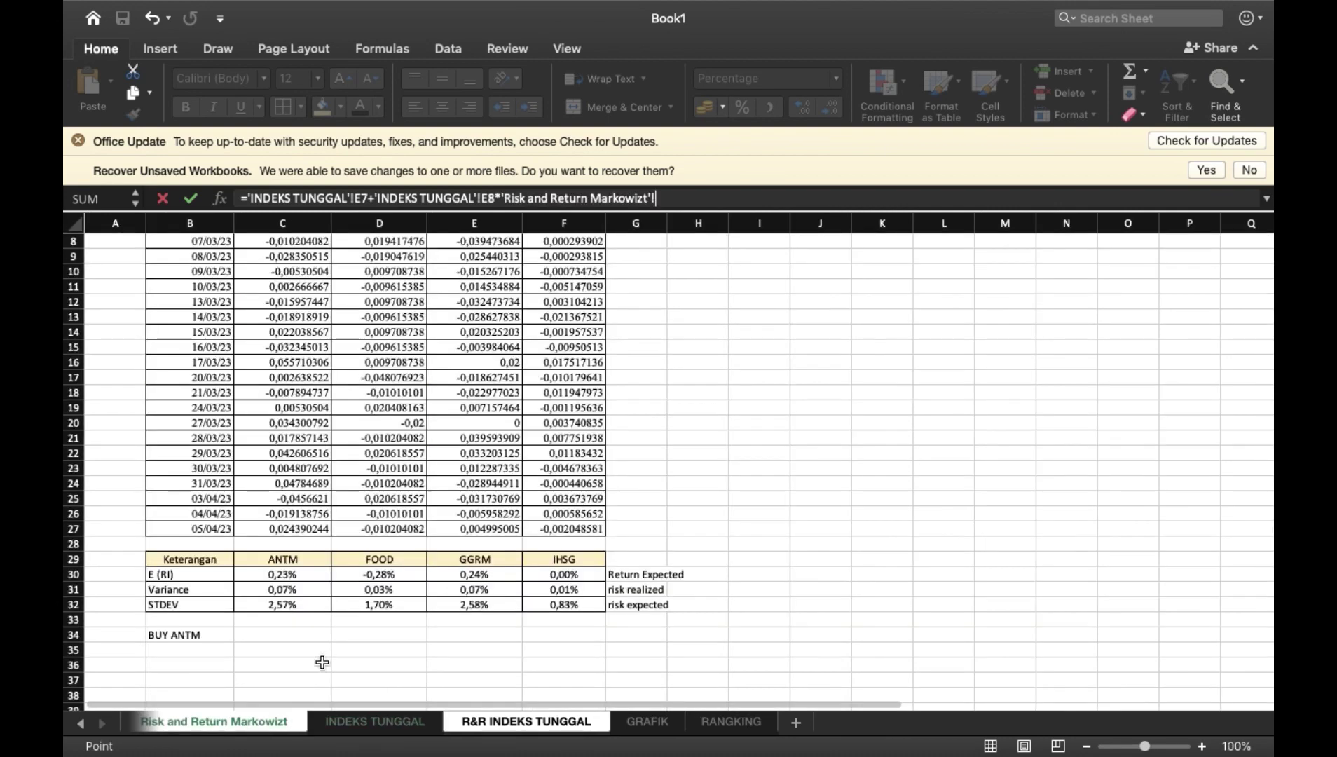
left_click(562, 589)
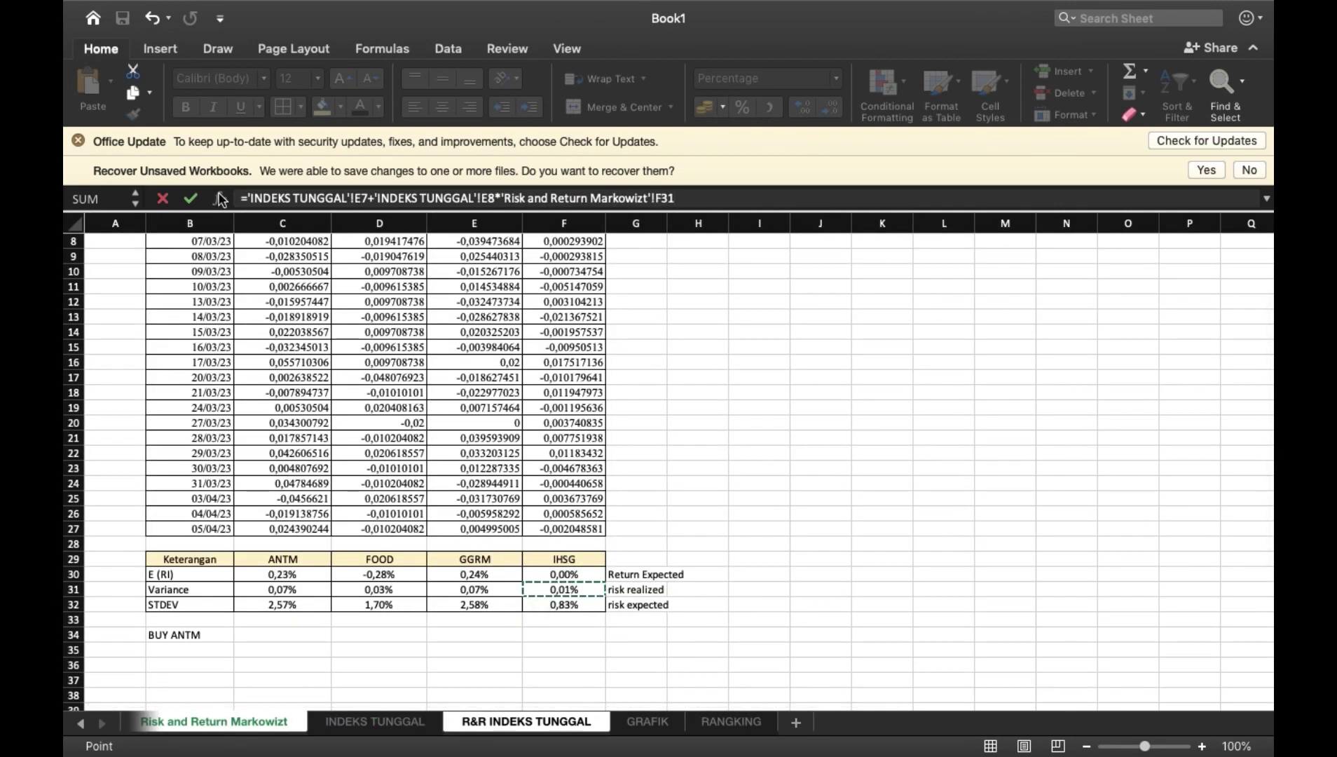
Enclose the E7+E8 sum of the GGRM E (RI) formula in parentheses and accept the formula.
left_click(245, 199)
type("(")
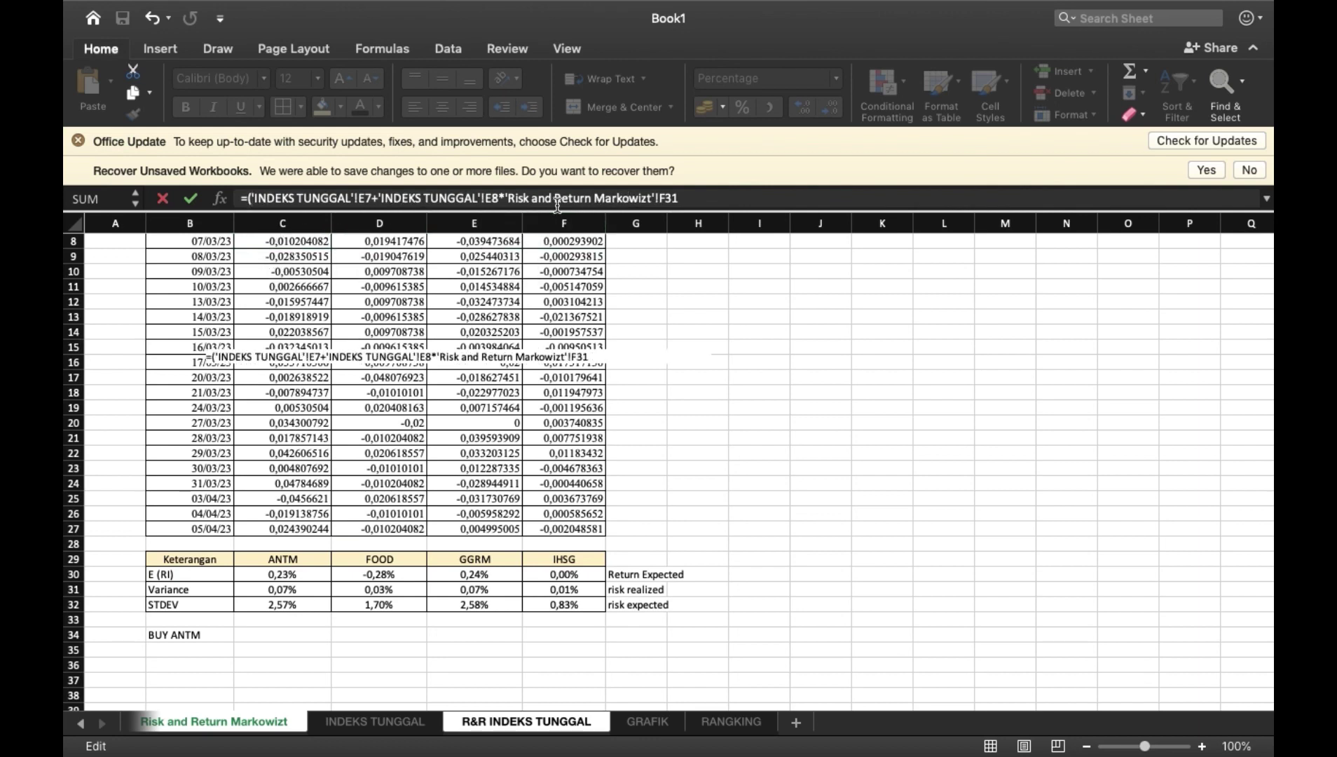
left_click(499, 199)
type(")")
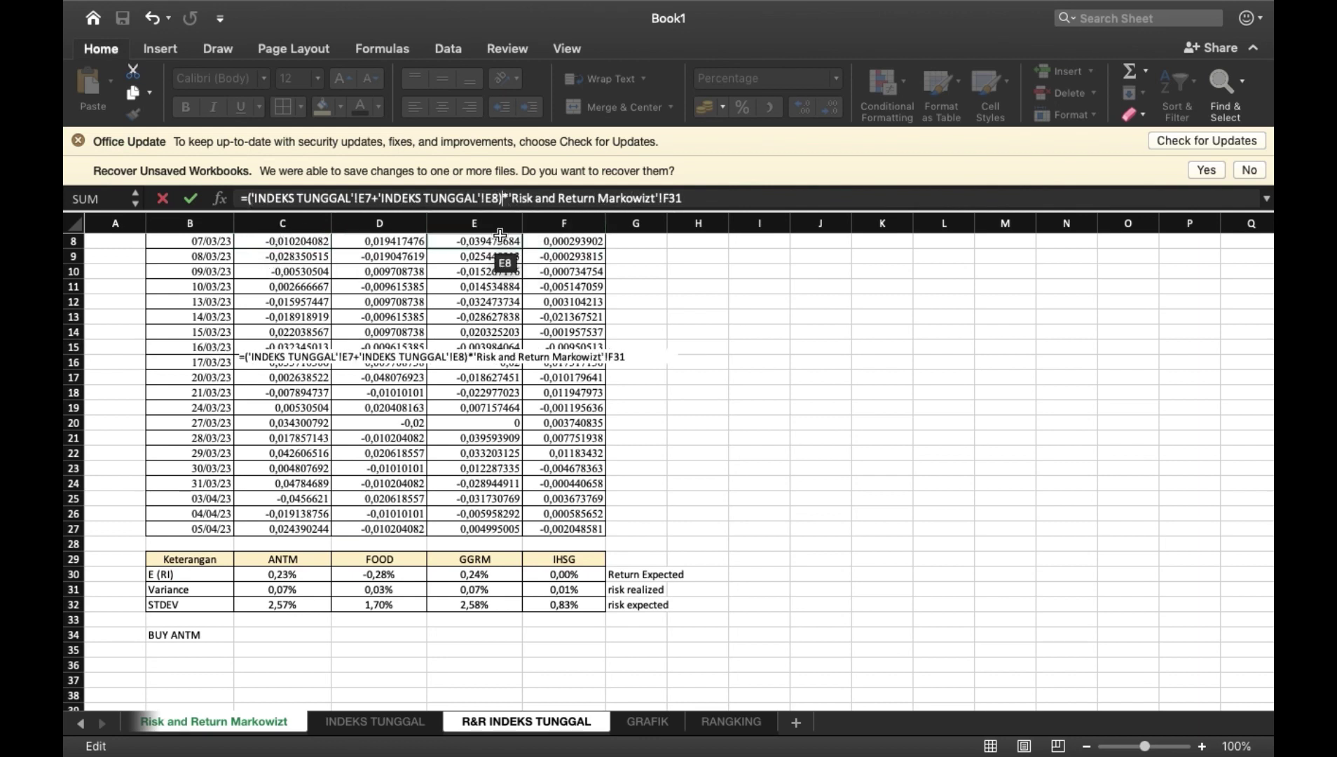
key("Return")
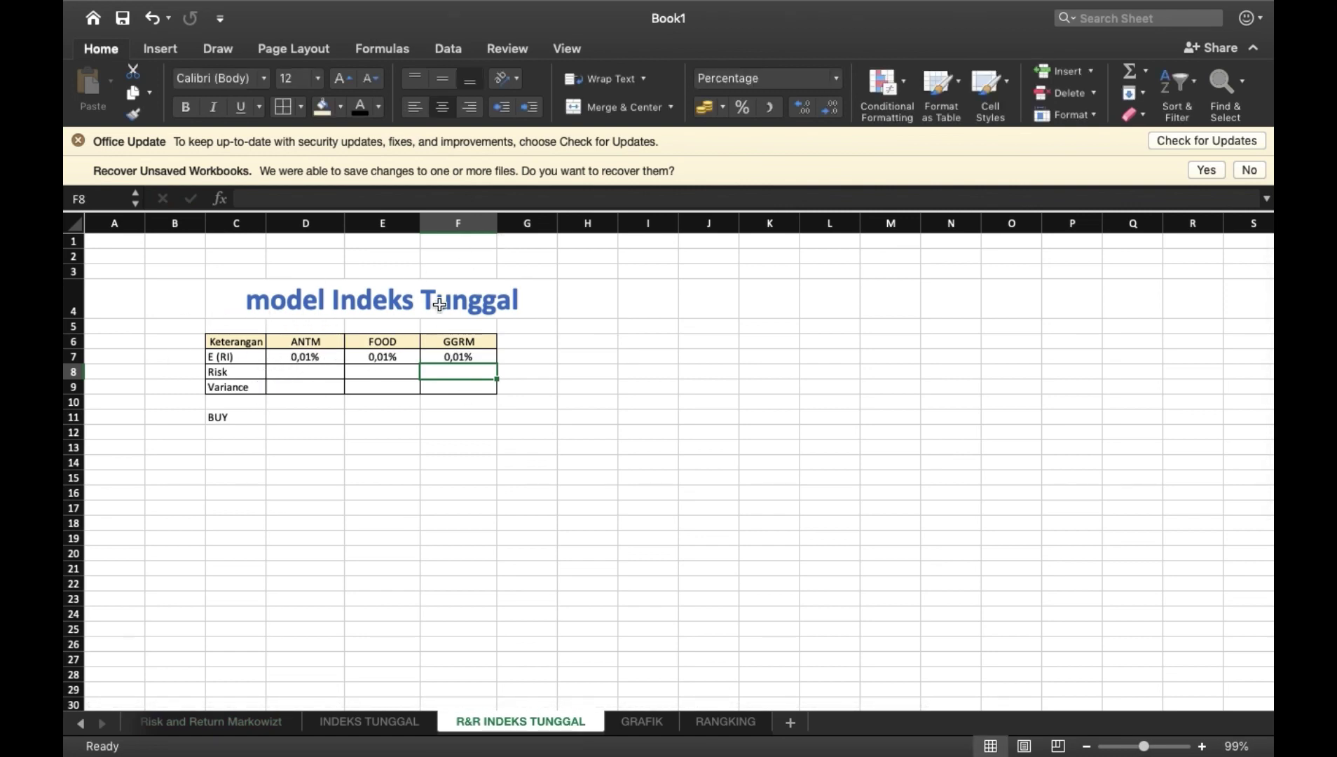
Start the ANTM Risk formula in D8 with Risk and Return Markowizt C31 multiplied by INDEKS TUNGGAL C8^2.
left_click(293, 374)
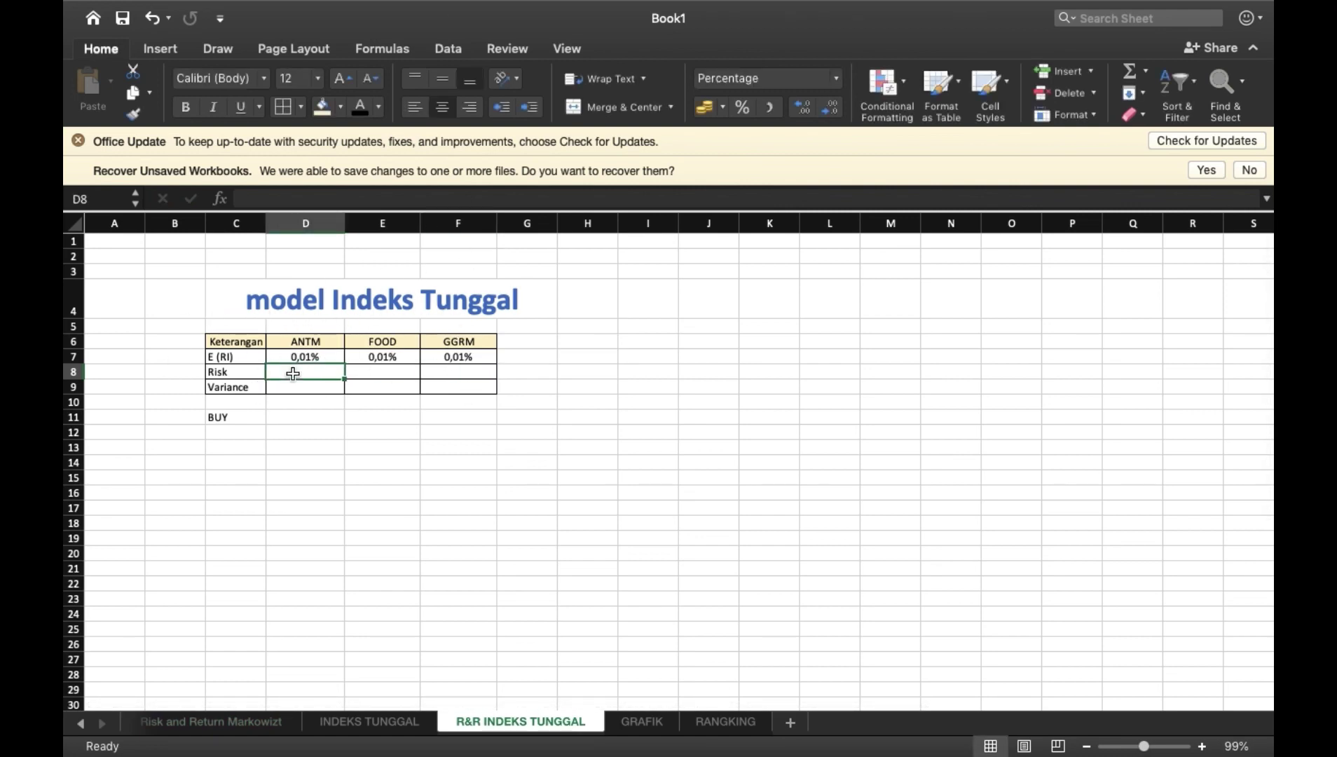
type("=")
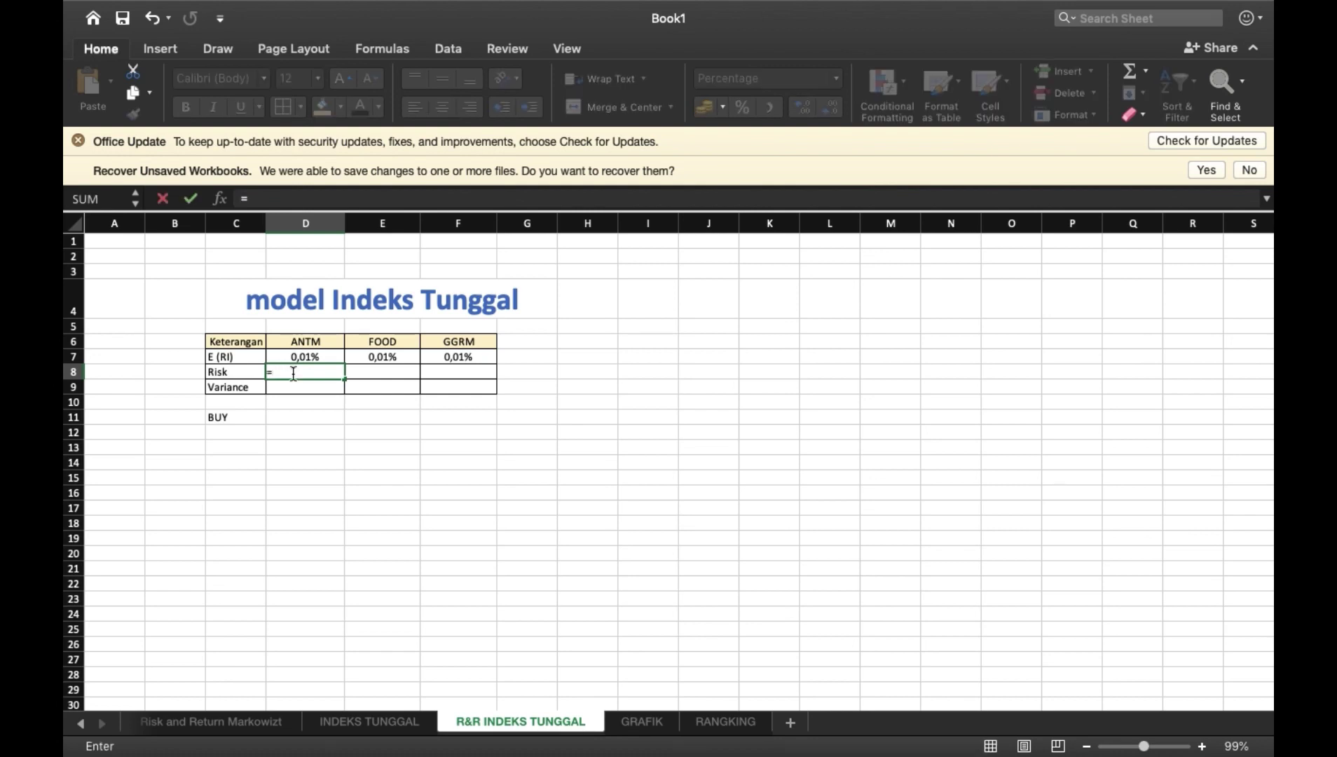
left_click(379, 721)
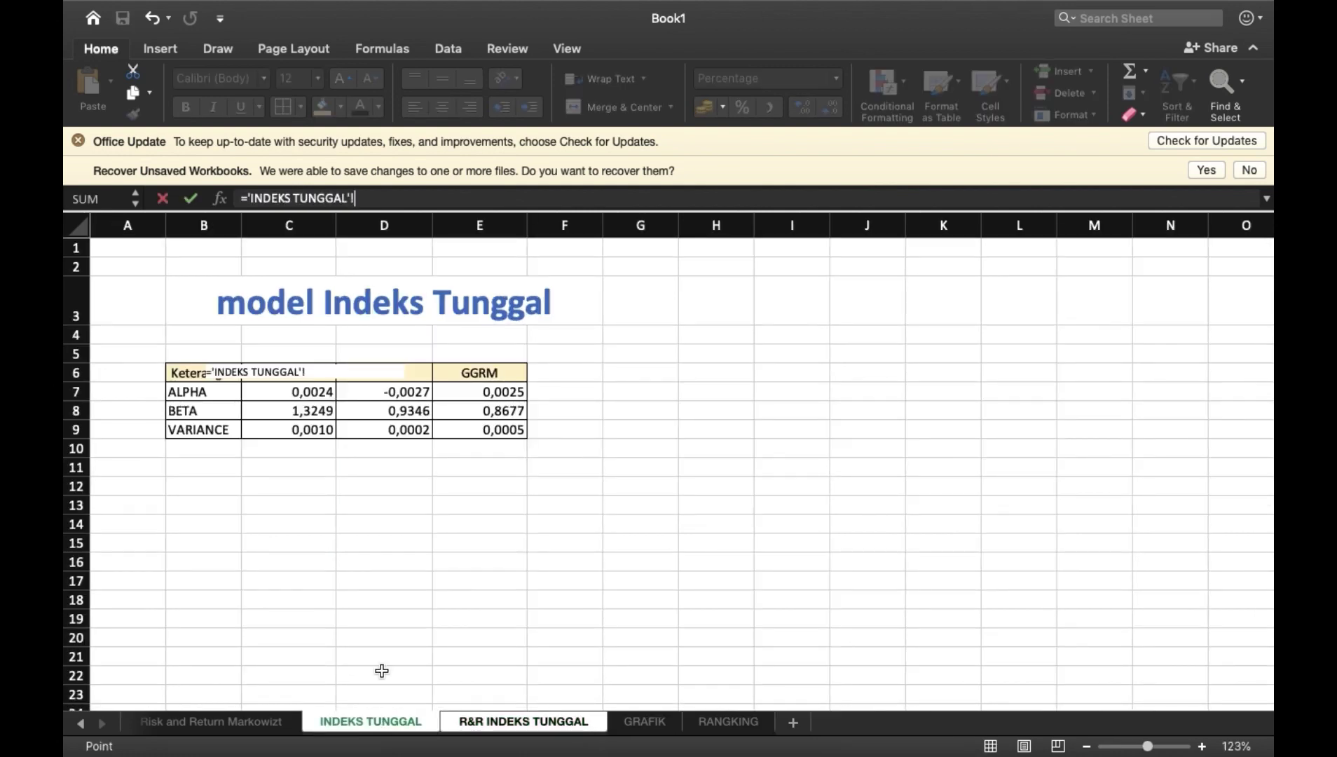
left_click(280, 721)
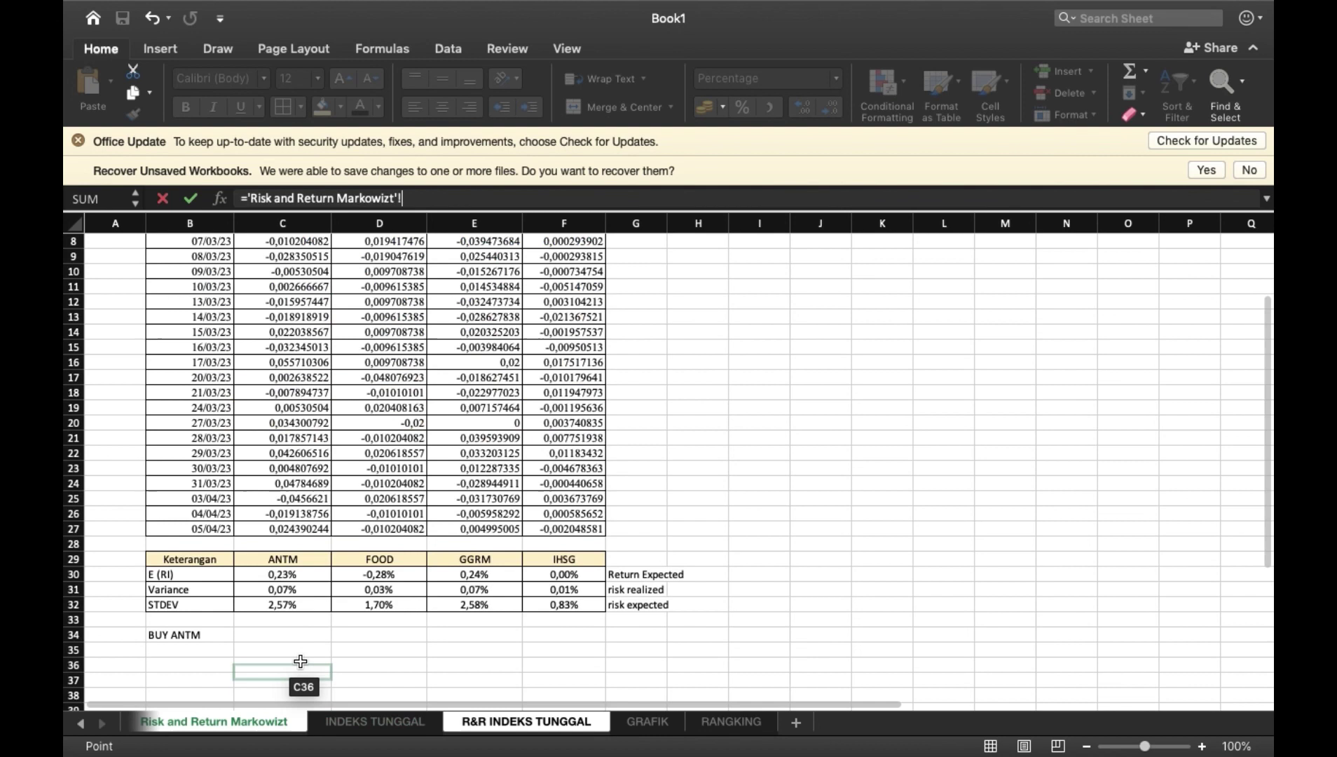
left_click(297, 593)
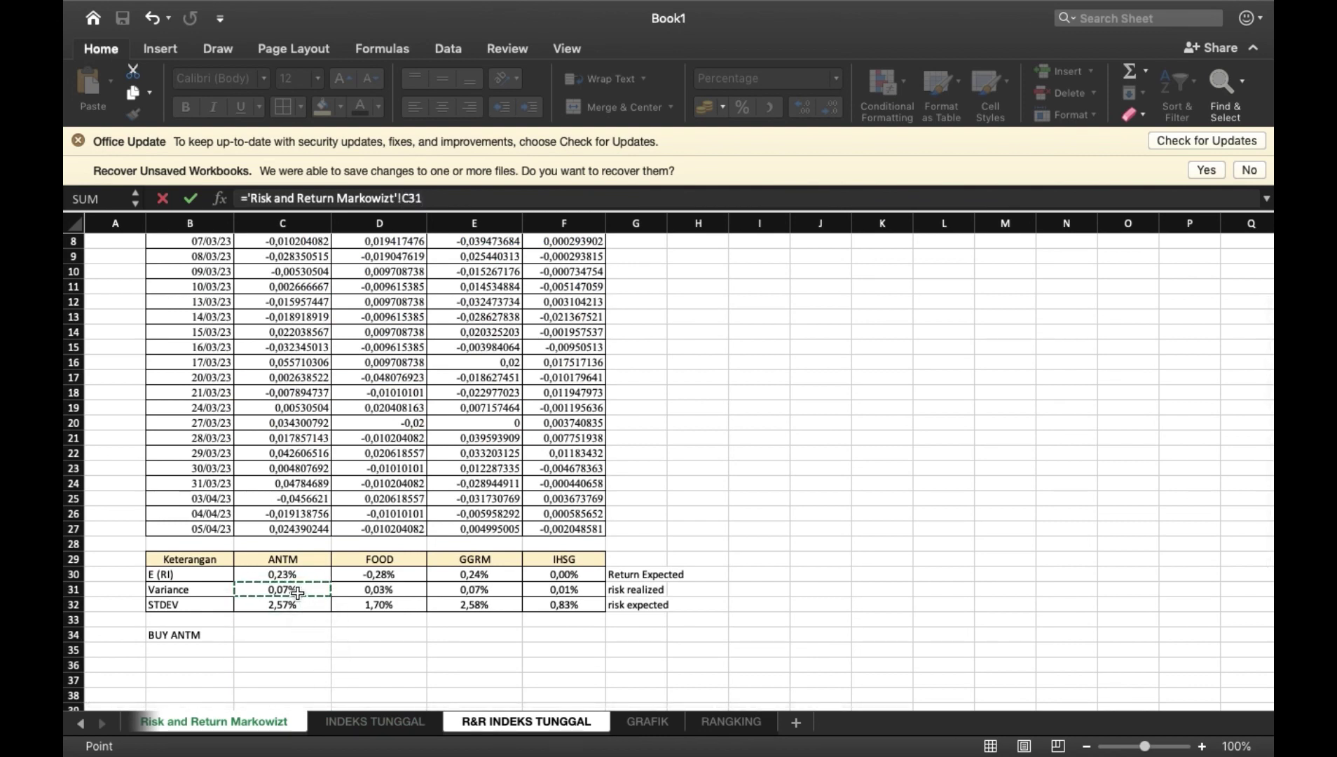
type("*")
left_click(389, 733)
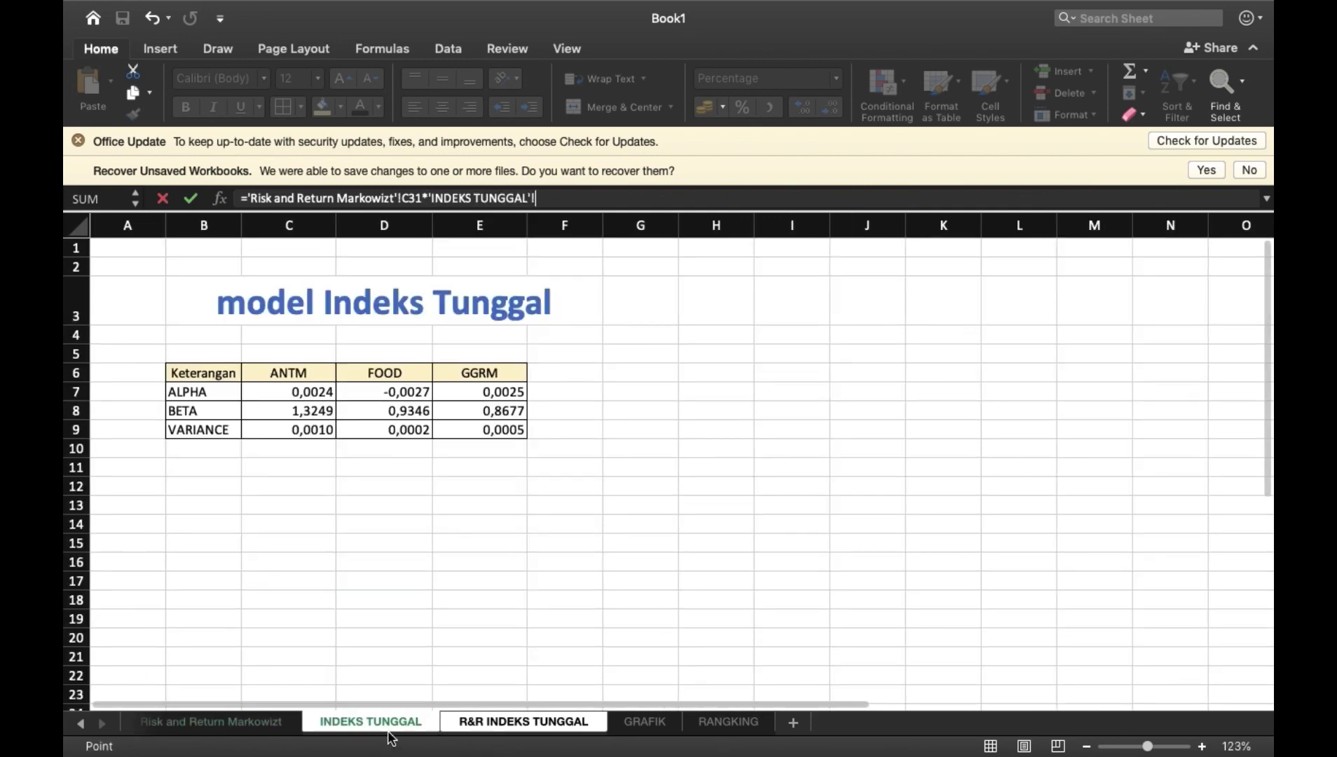
left_click(323, 412)
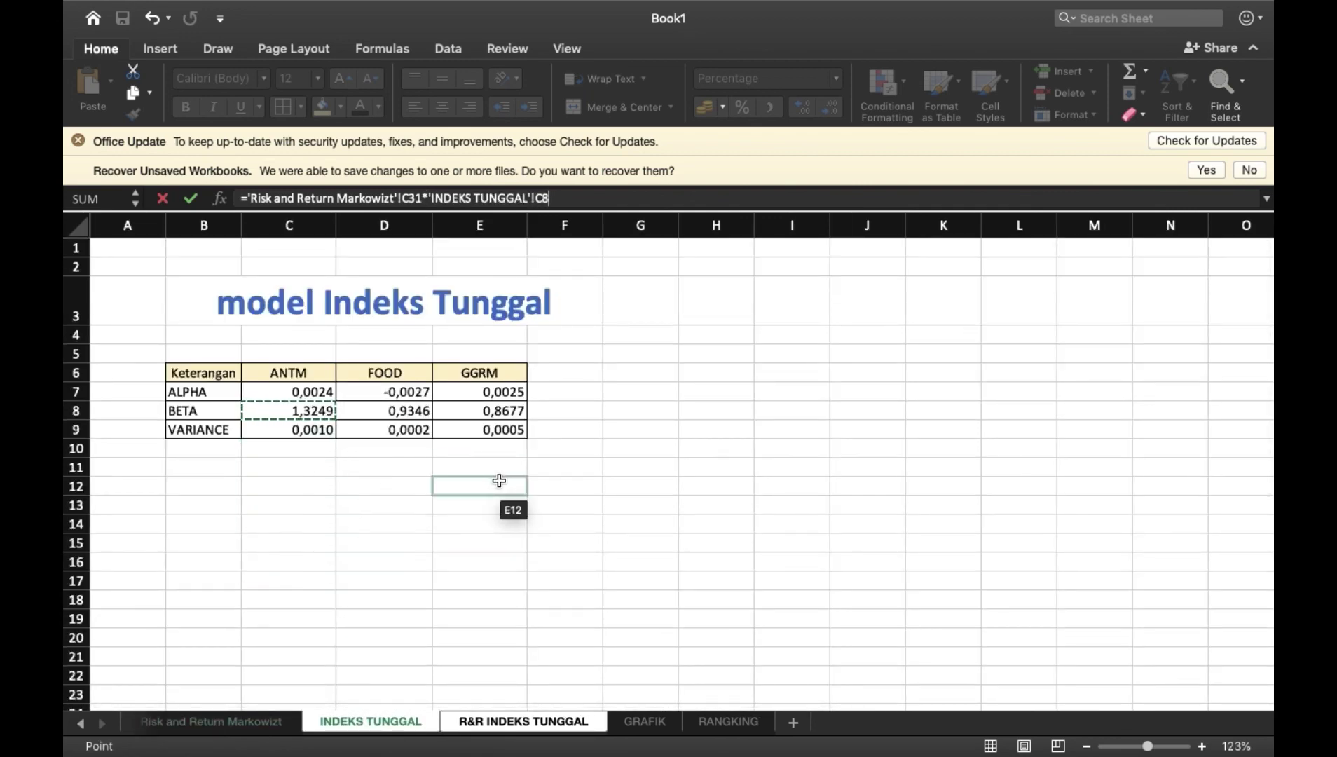
type("^2")
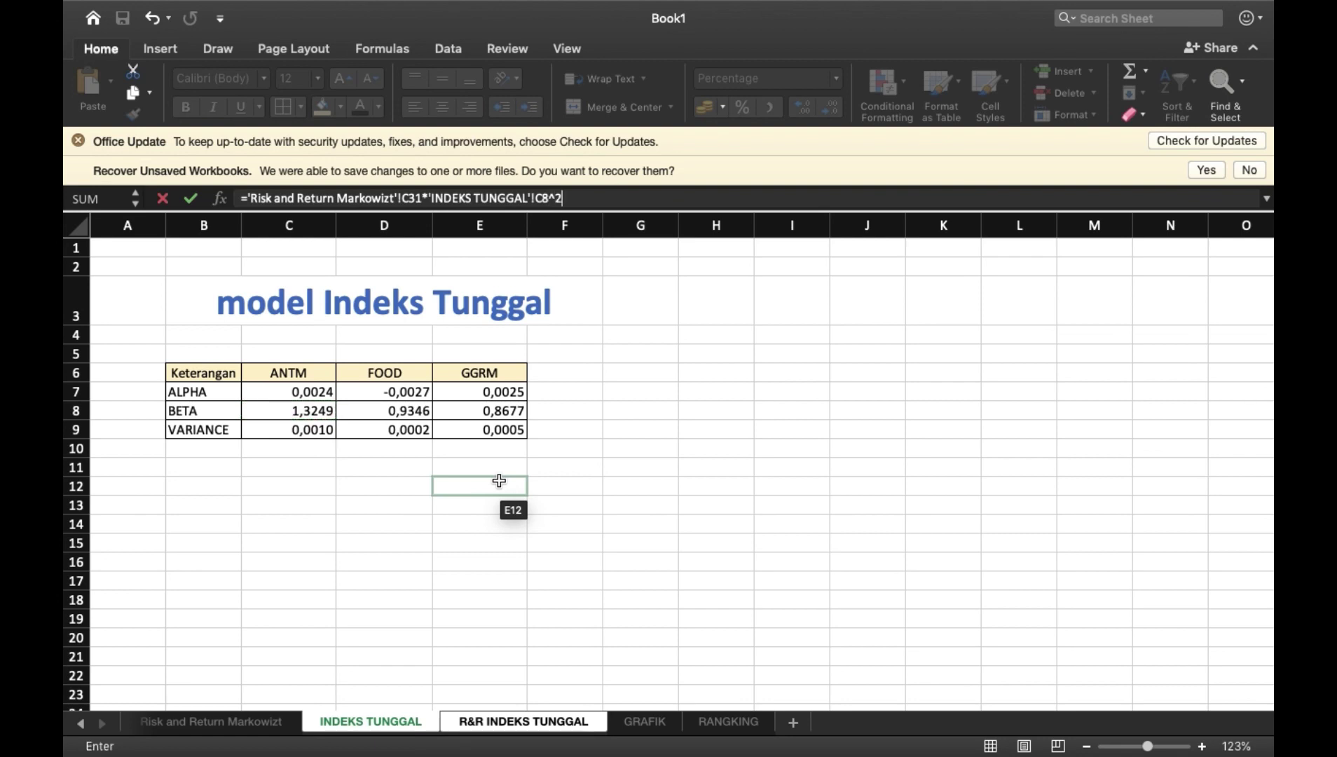
Enclose the C31*C8 product of the ANTM Risk formula in parentheses, keeping ^2 outside them.
left_click(251, 199)
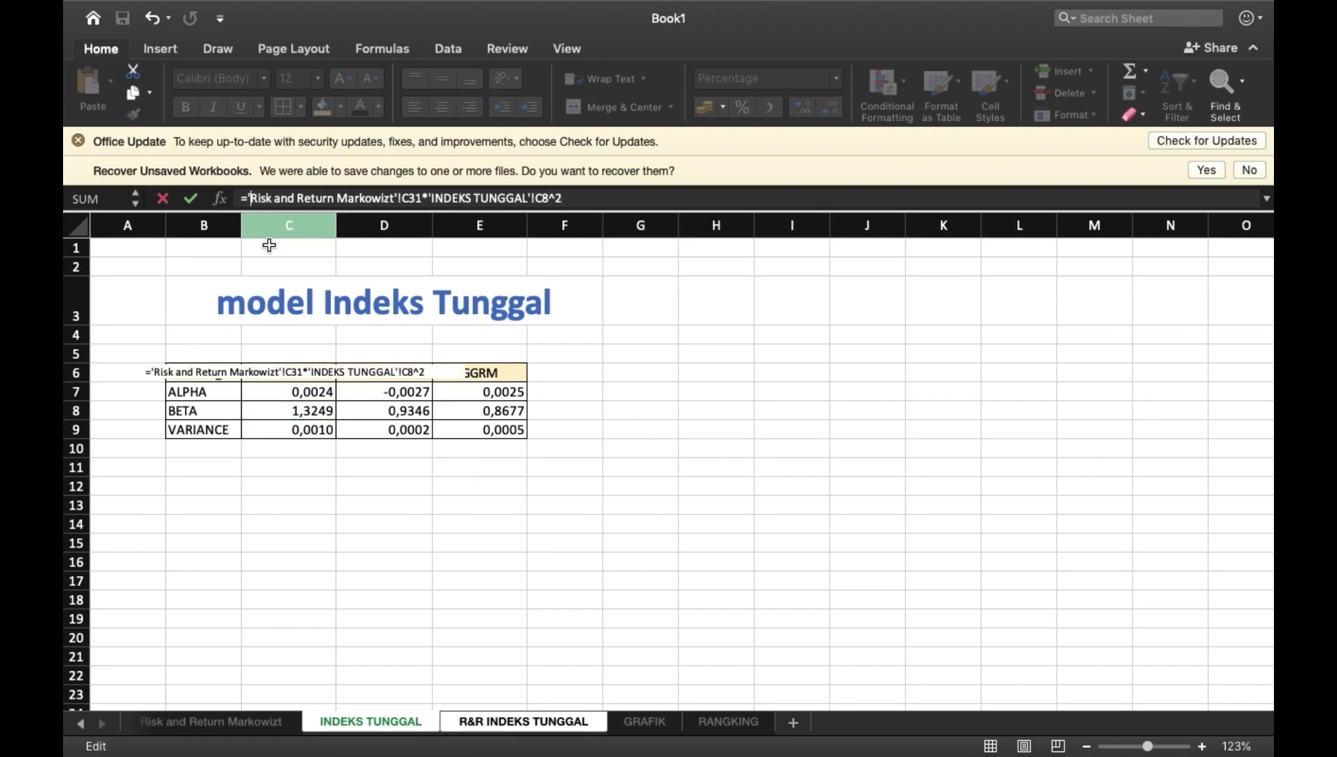
type("(")
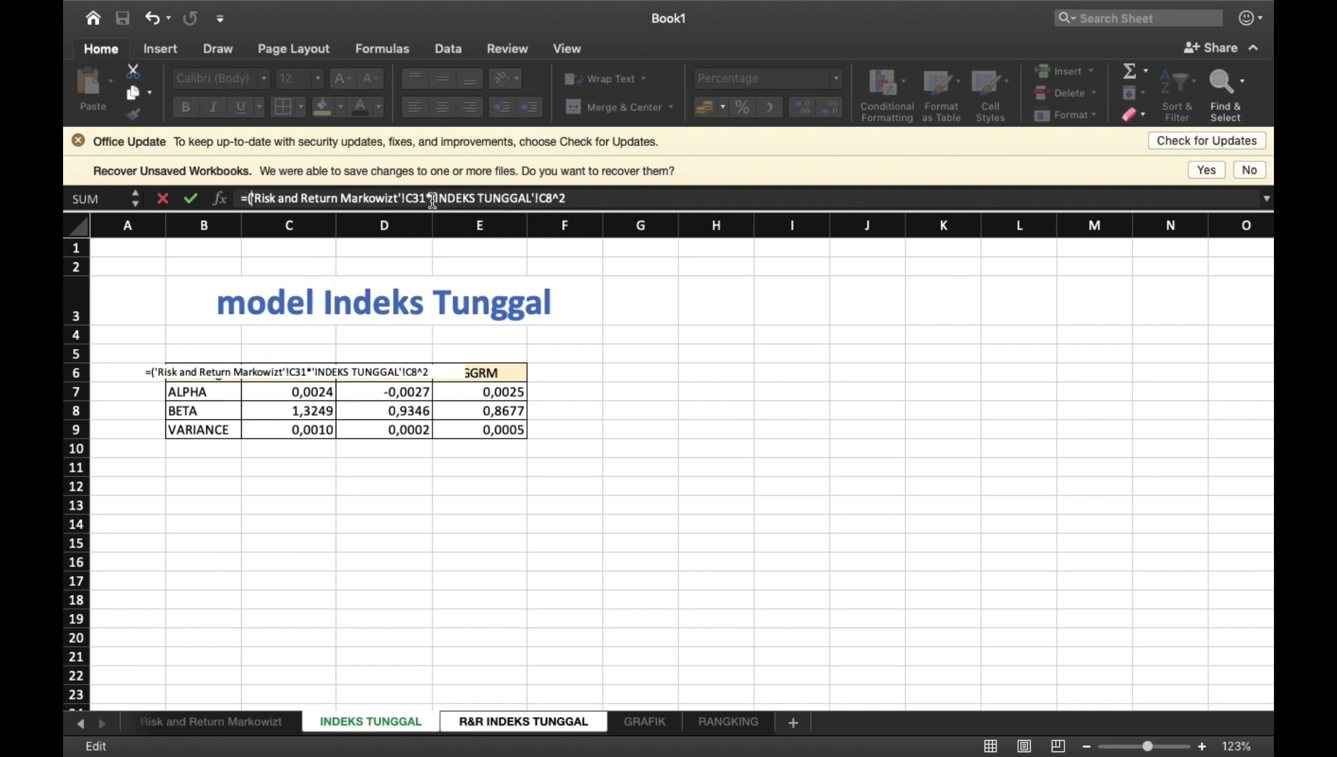
left_click(553, 198)
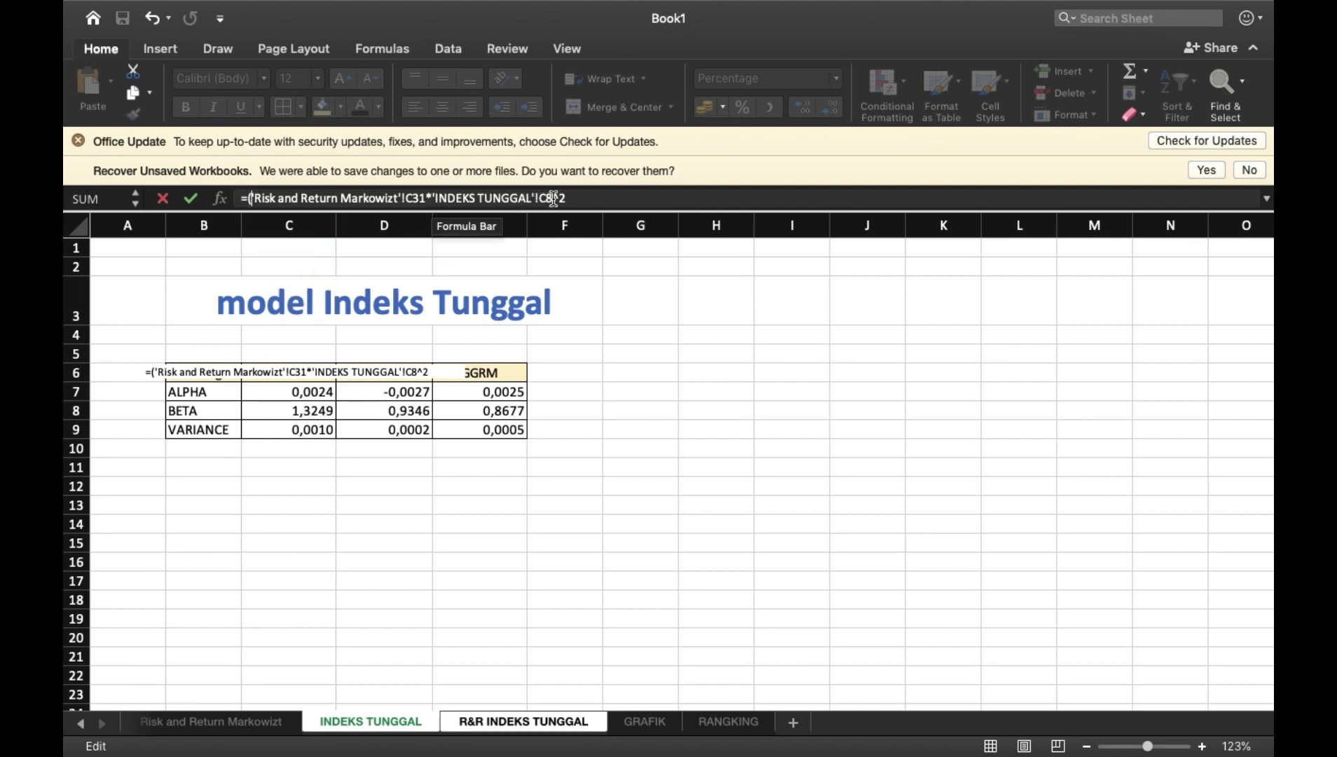
type(")")
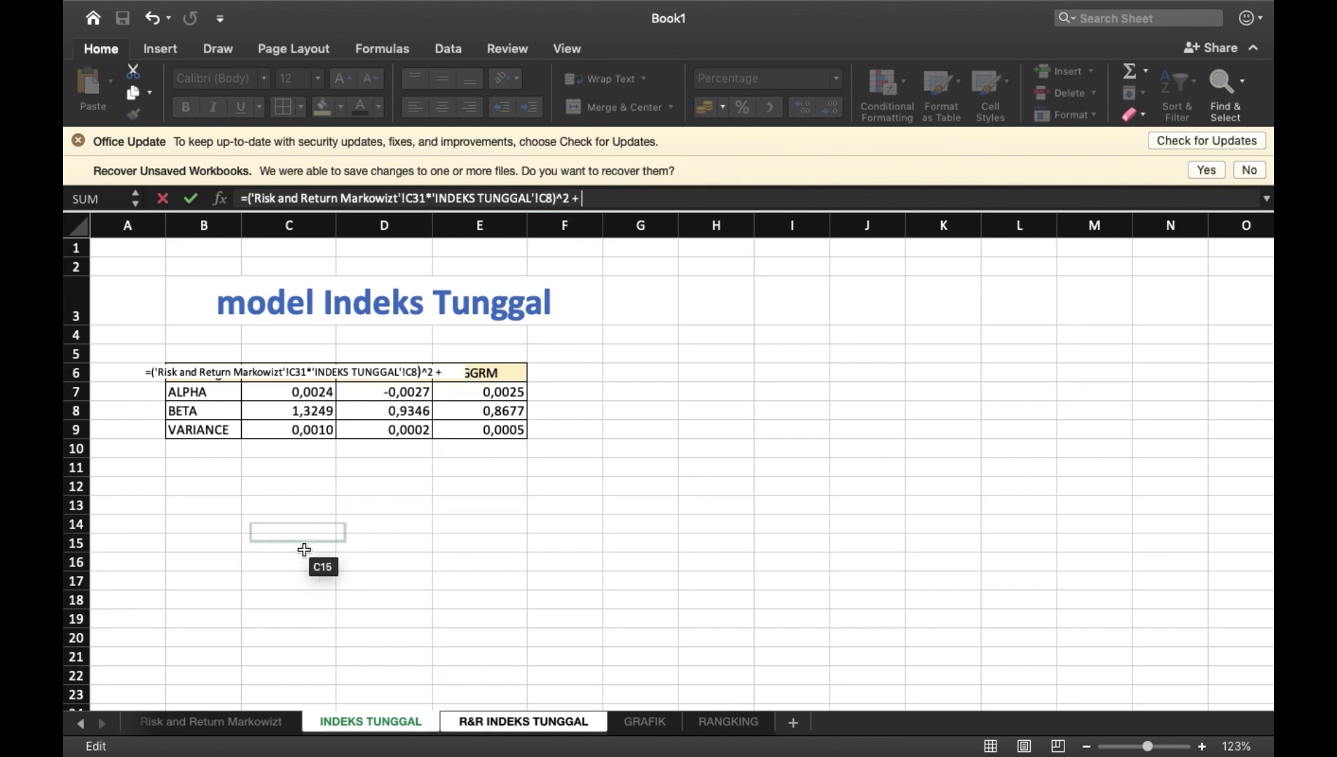
Extend the ANTM Risk formula by adding Risk and Return Markowizt F31 raised to the power 0,5.
left_click(224, 721)
left_click(565, 586)
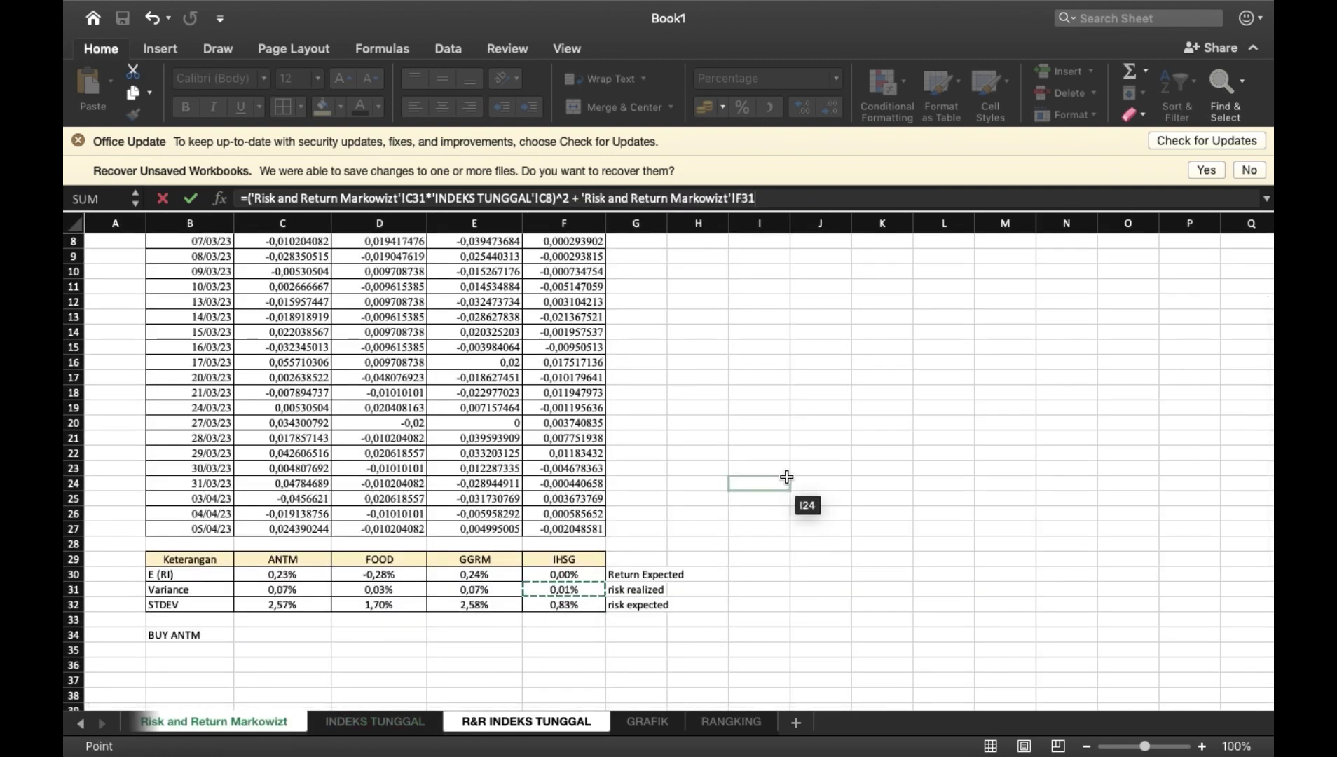
type("^0,5")
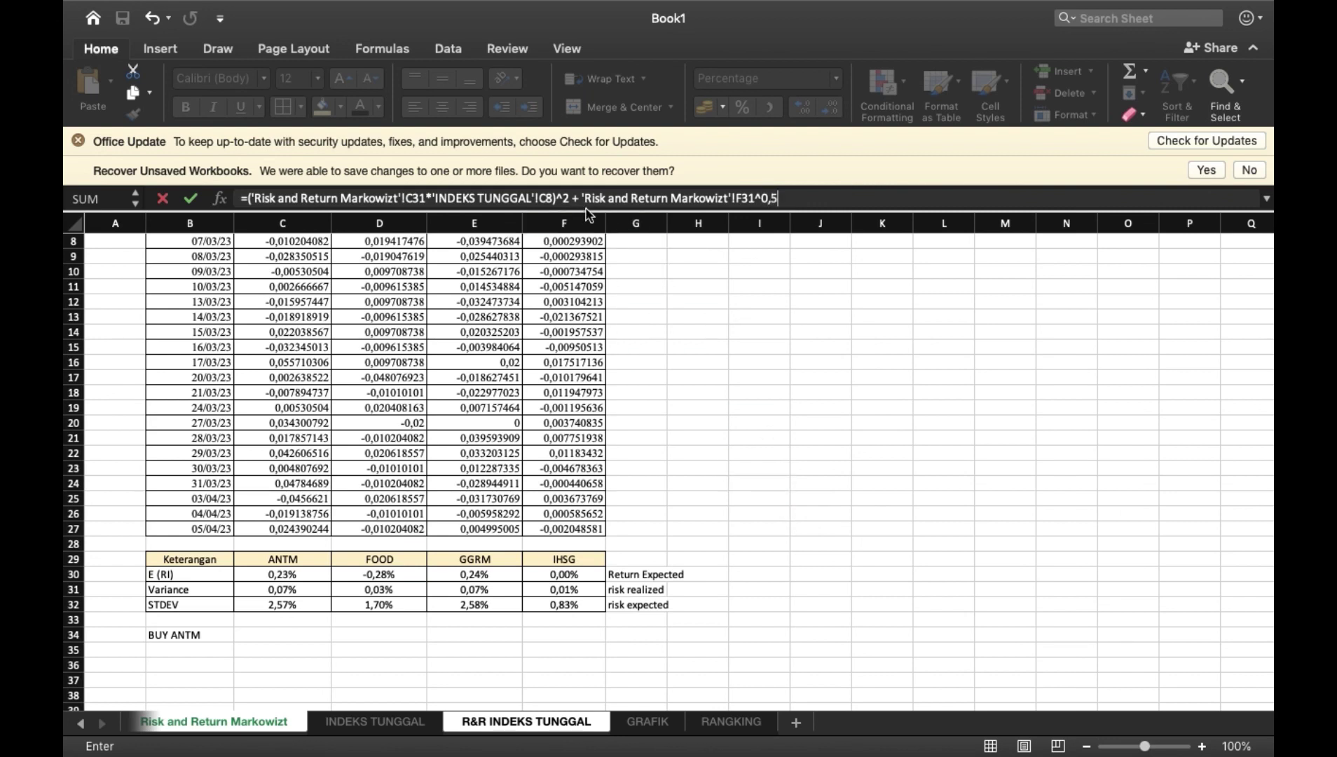
Enclose the F31 reference of the ANTM Risk formula in parentheses, remove the extra space before it, and accept the formula.
left_click(581, 198)
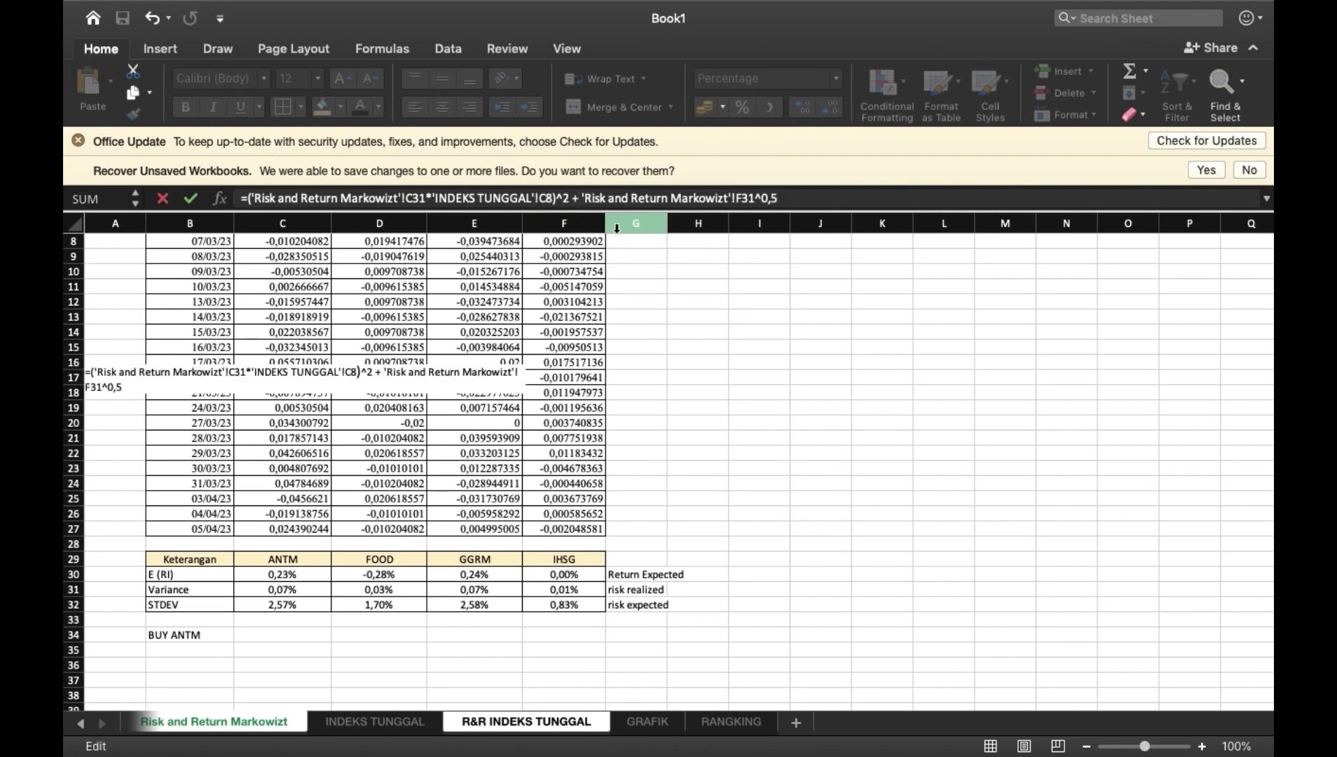
type("(")
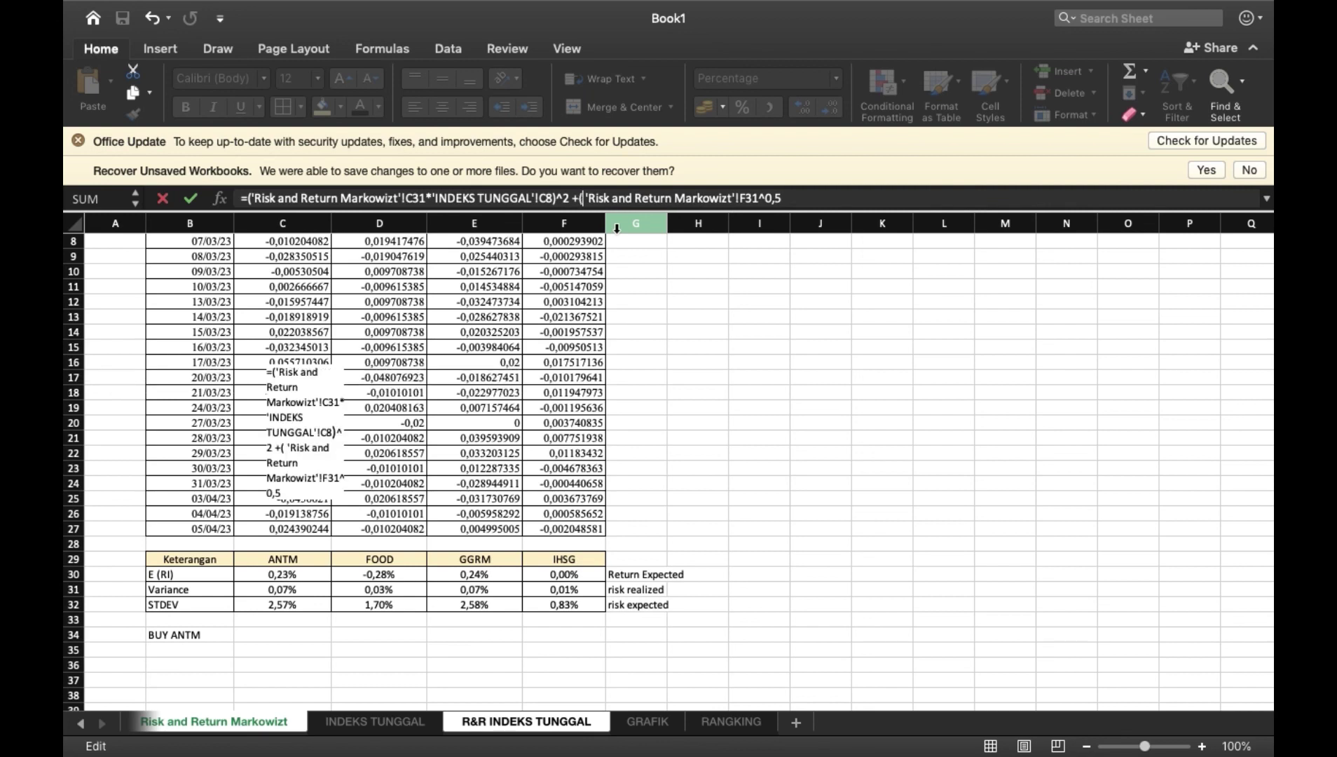
left_click(755, 199)
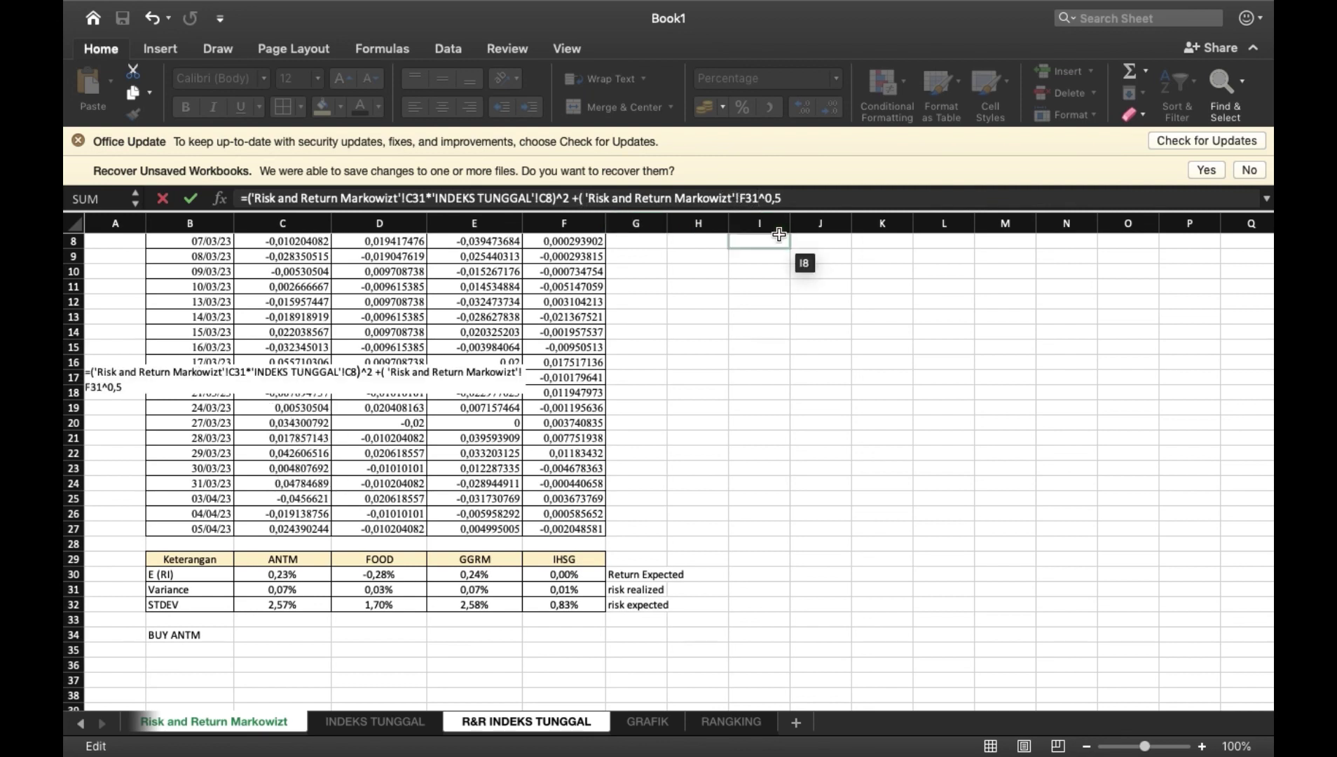
type(")")
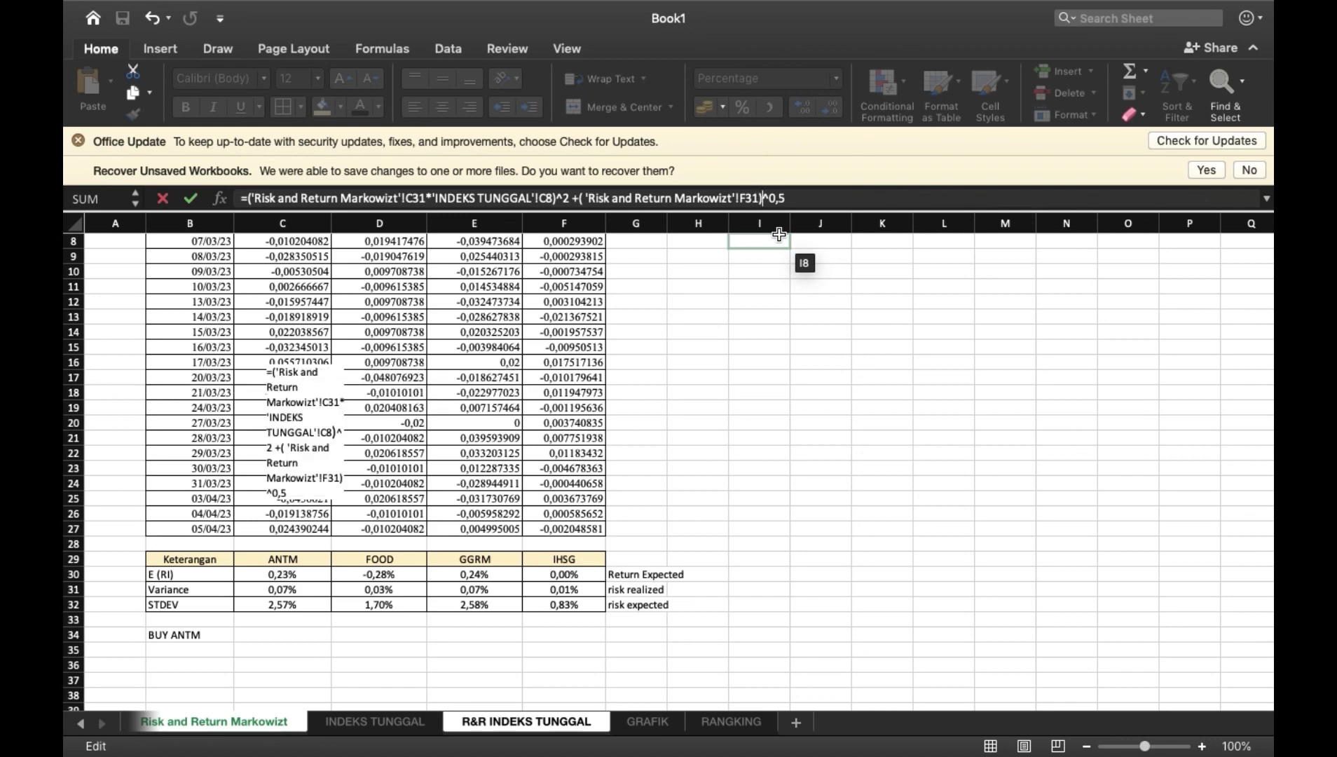
left_click(585, 198)
key("BackSpace")
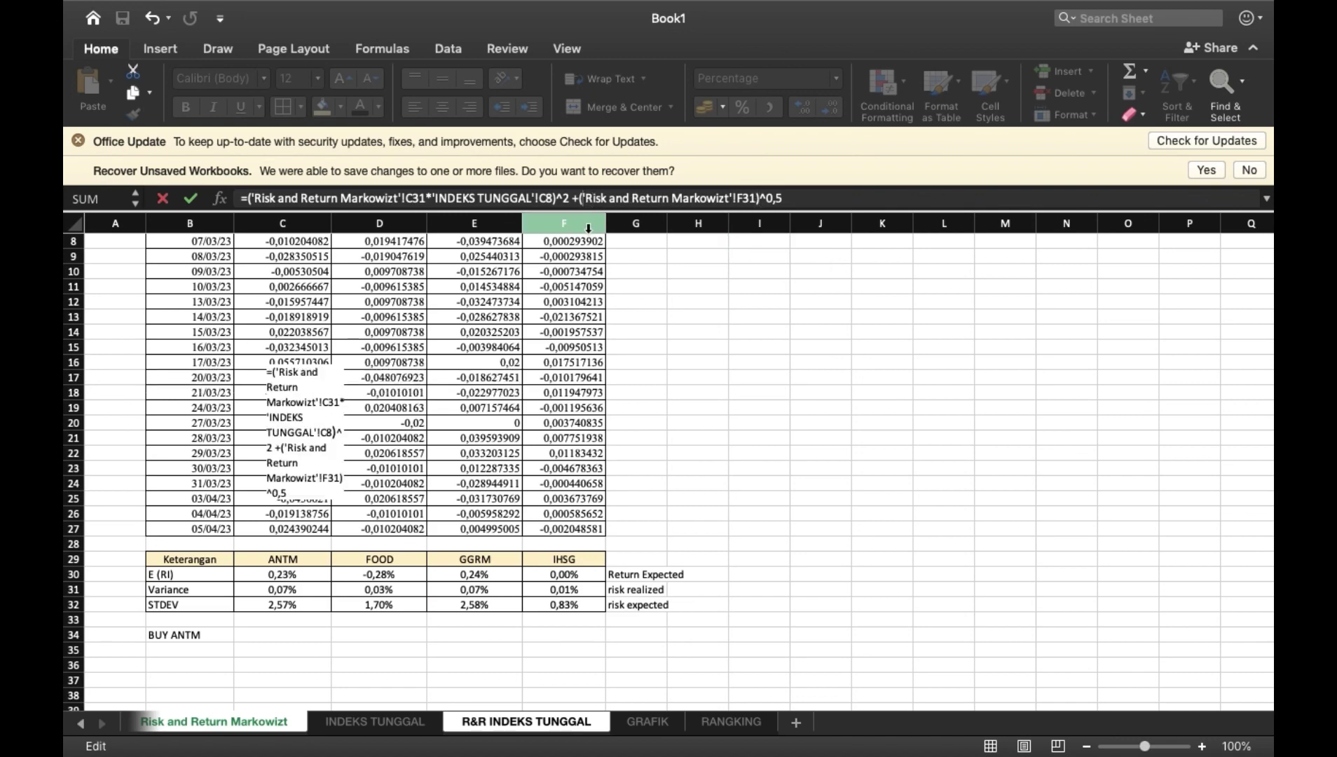
key("Return")
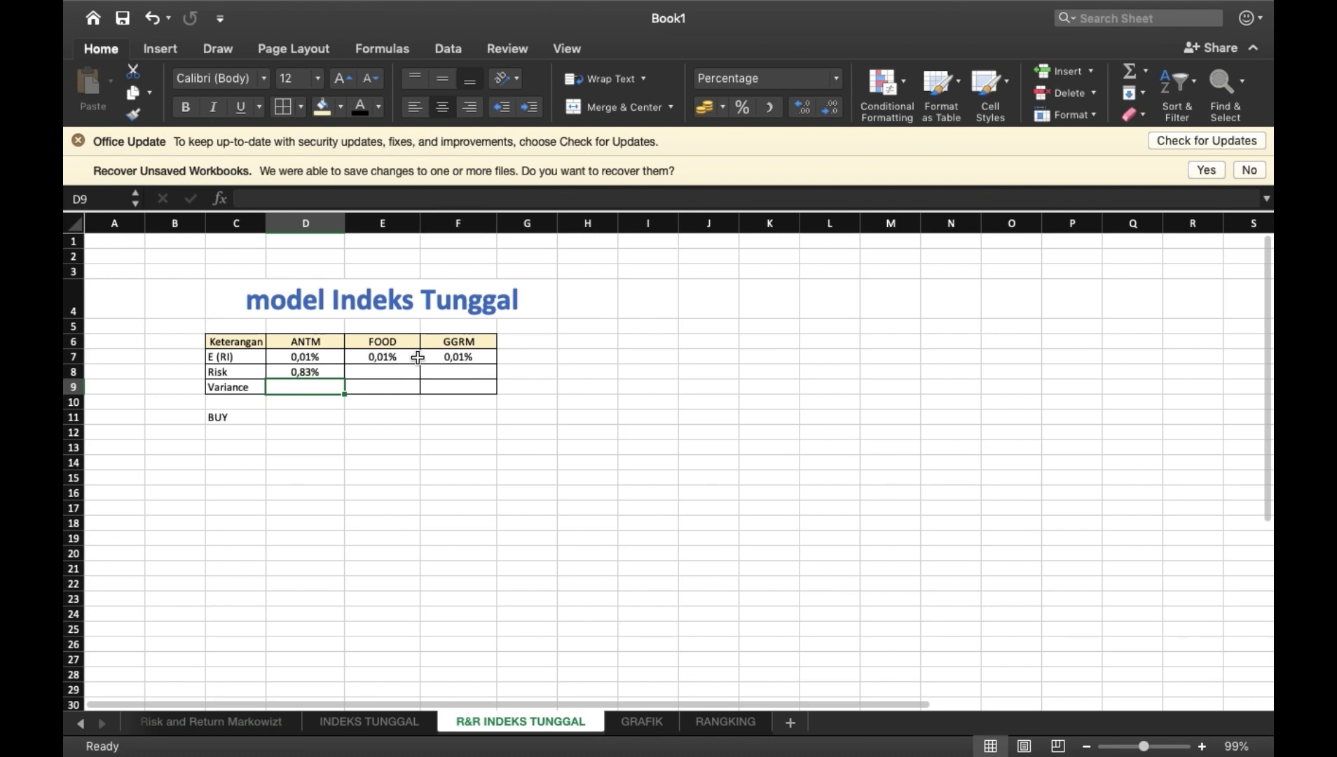
Start the FOOD Risk formula in E8 with Risk and Return Markowizt D31 multiplied by INDEKS TUNGGAL D8^2.
left_click(392, 368)
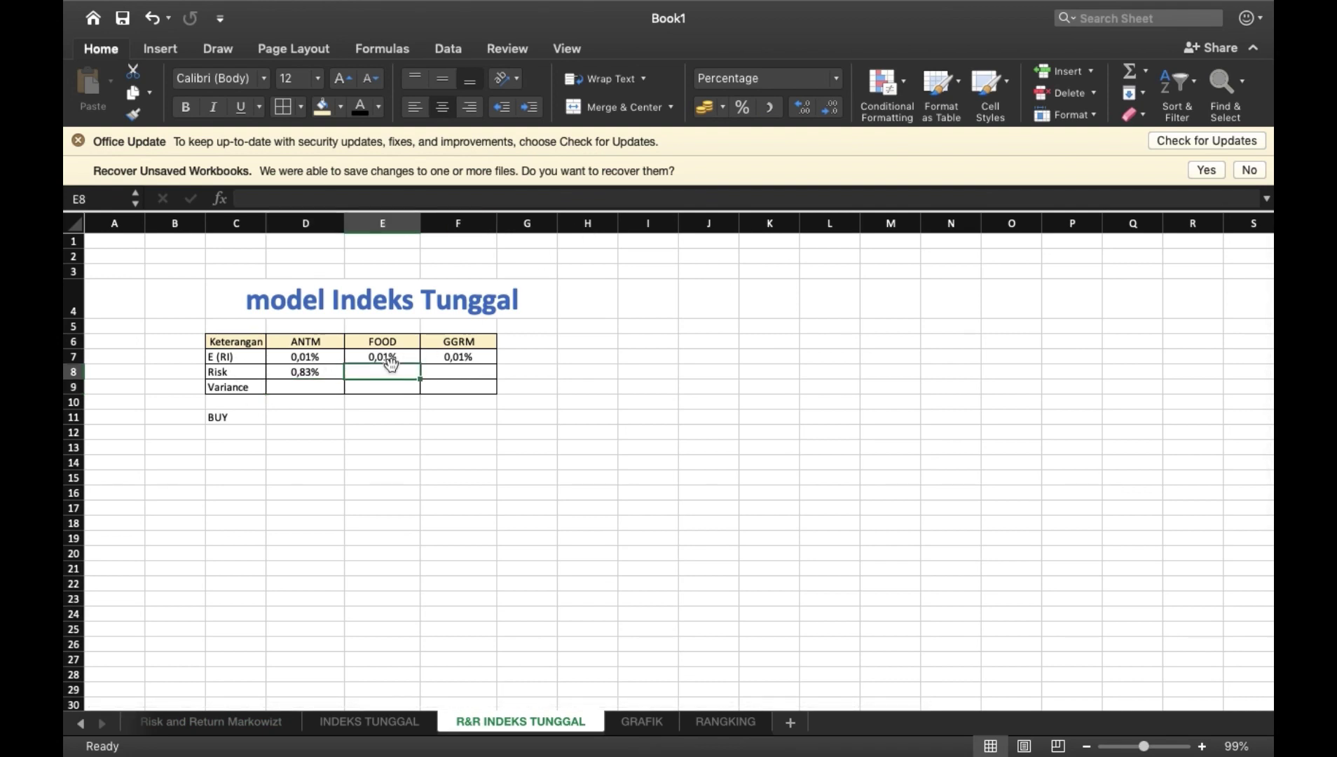
type("=")
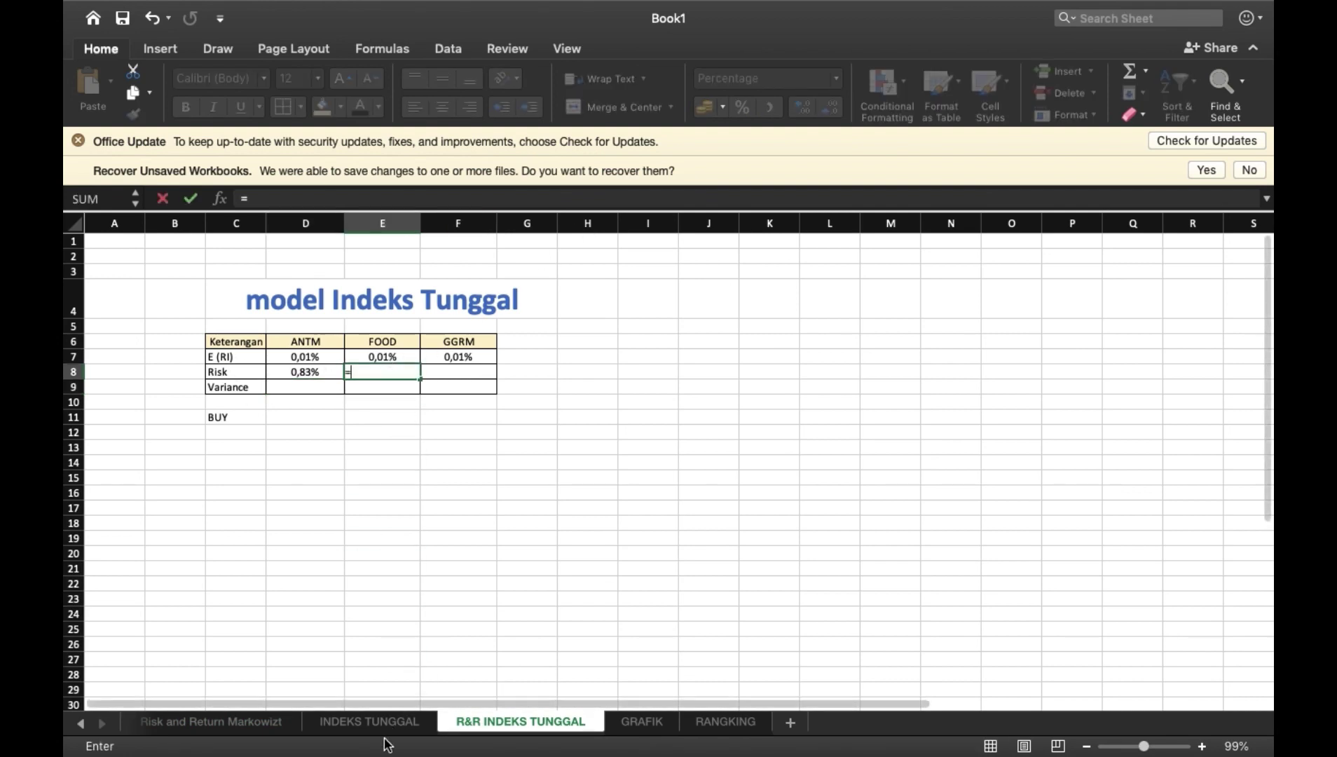
left_click(256, 722)
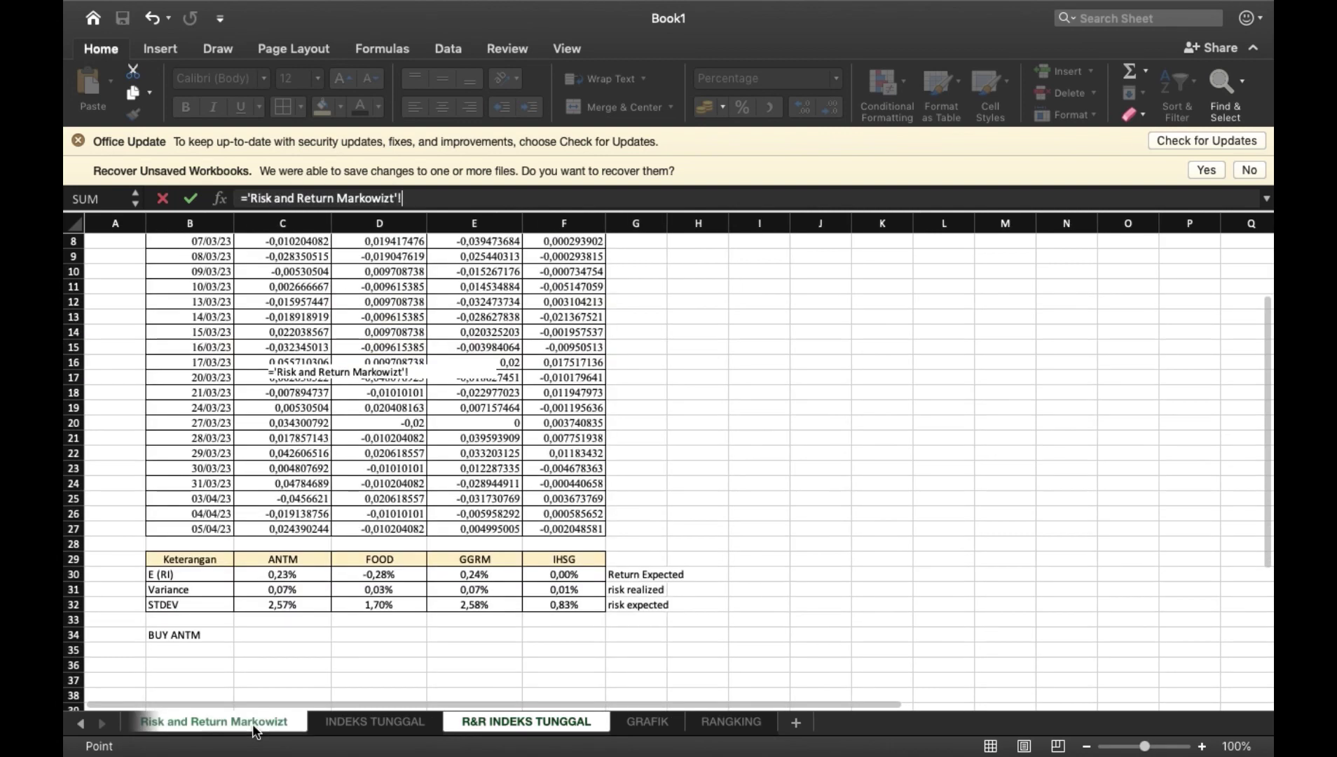
left_click(380, 593)
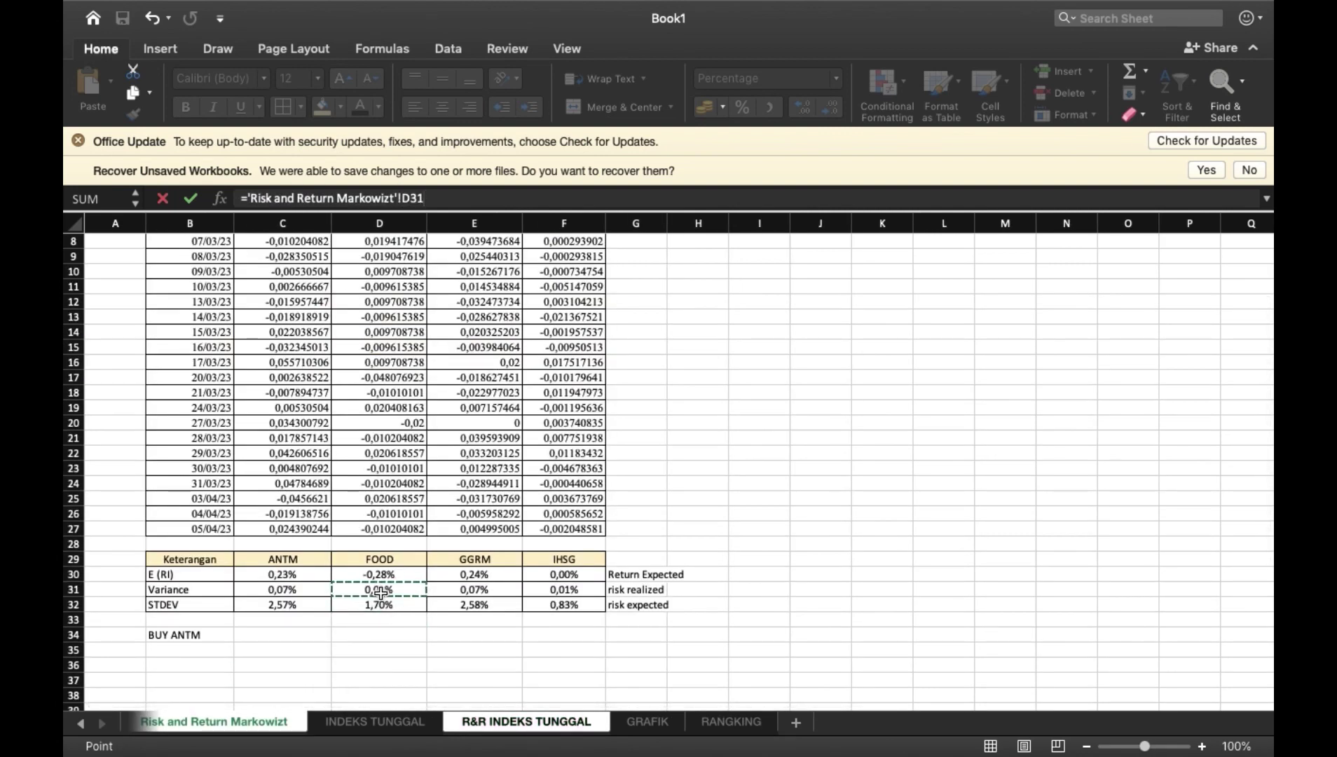
type("*")
left_click(403, 721)
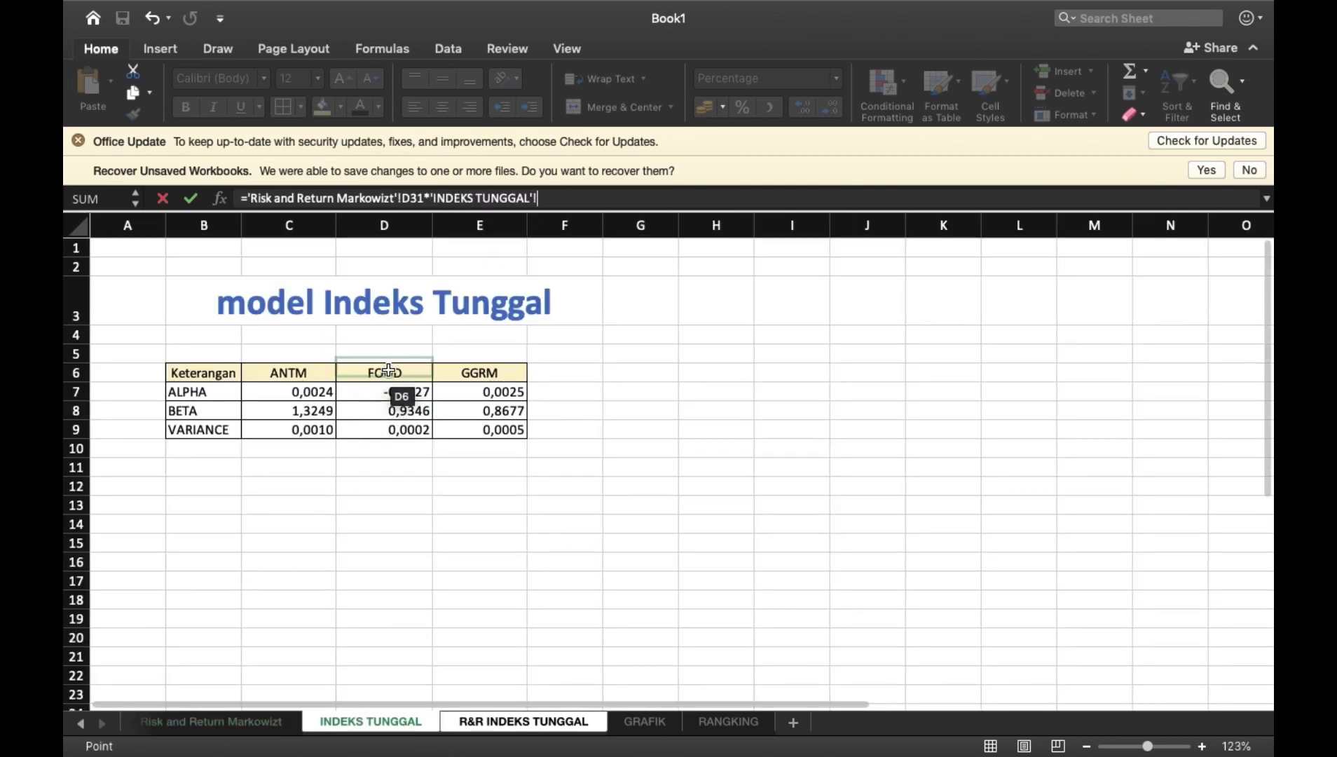
left_click(390, 407)
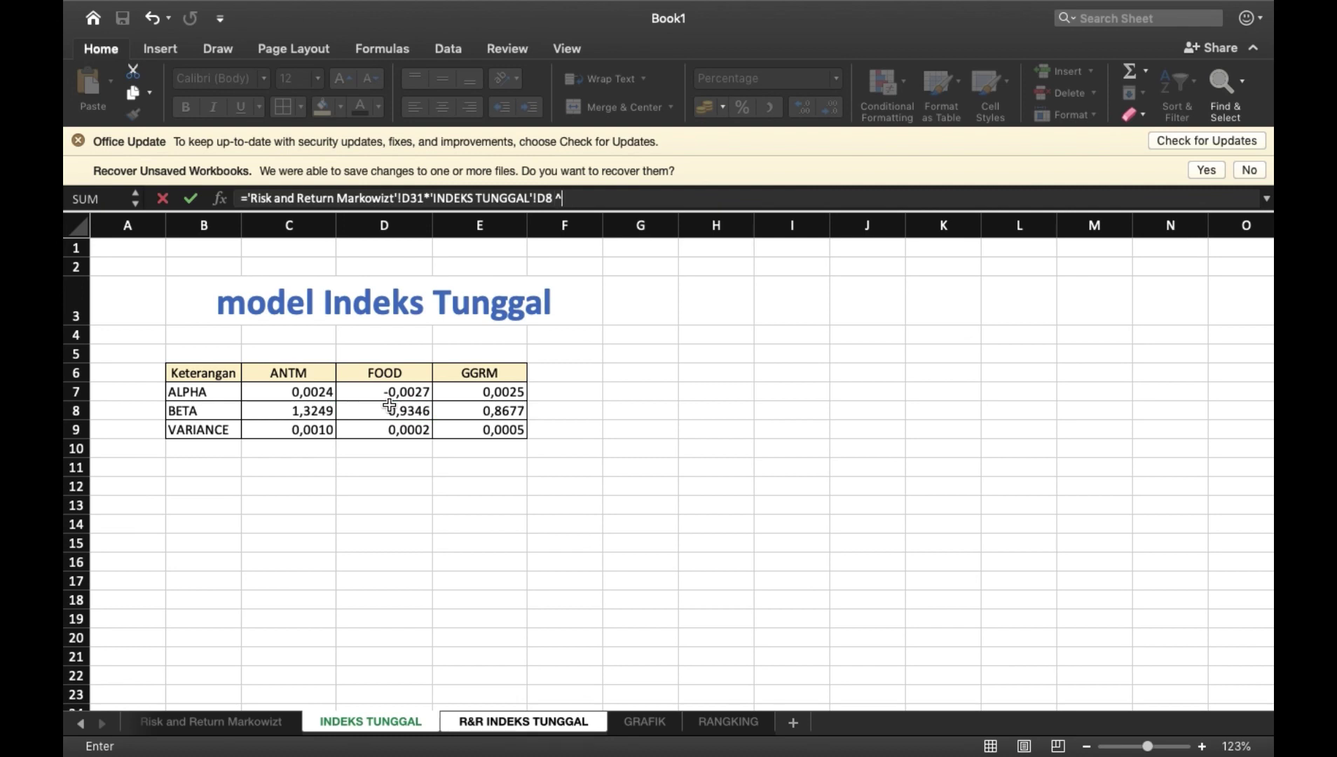
type("^2")
Enclose the D31*D8 product of the FOOD Risk formula in parentheses, keeping ^2 outside them.
left_click(247, 198)
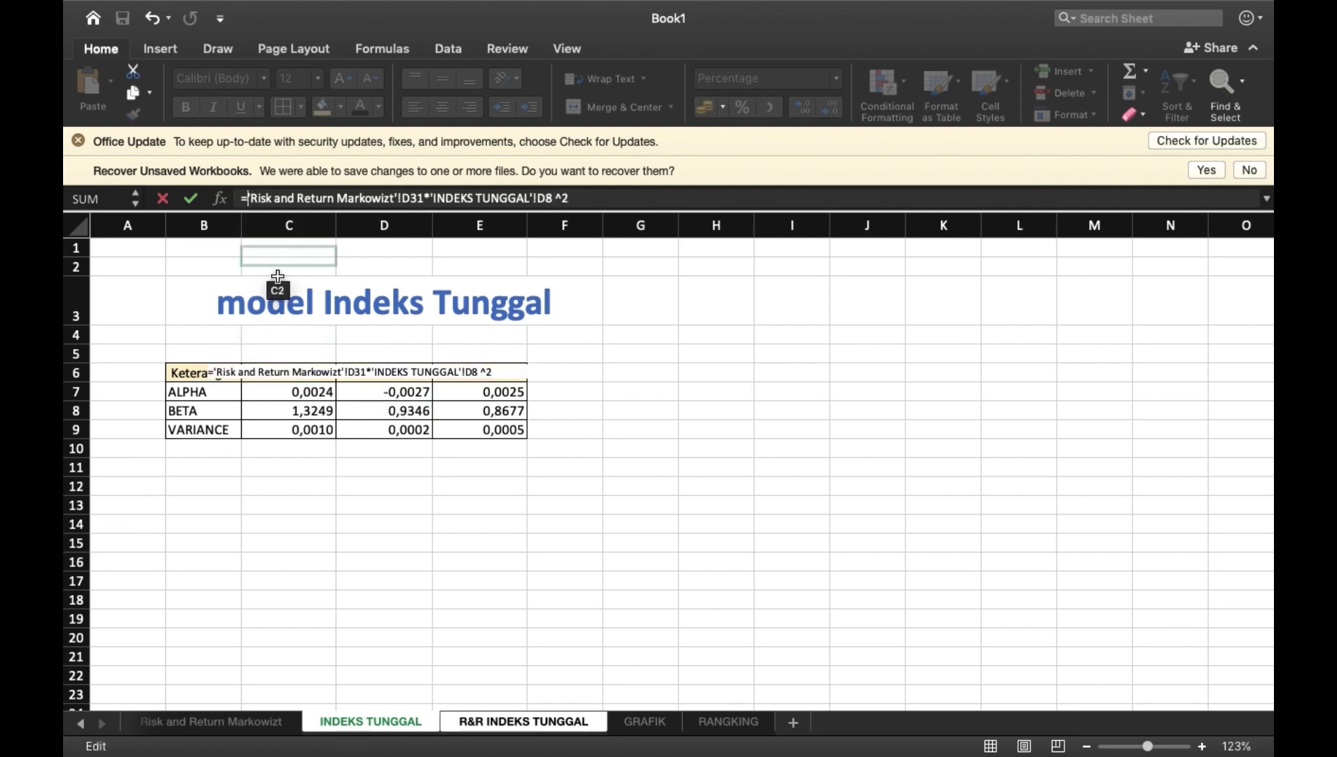
type("(")
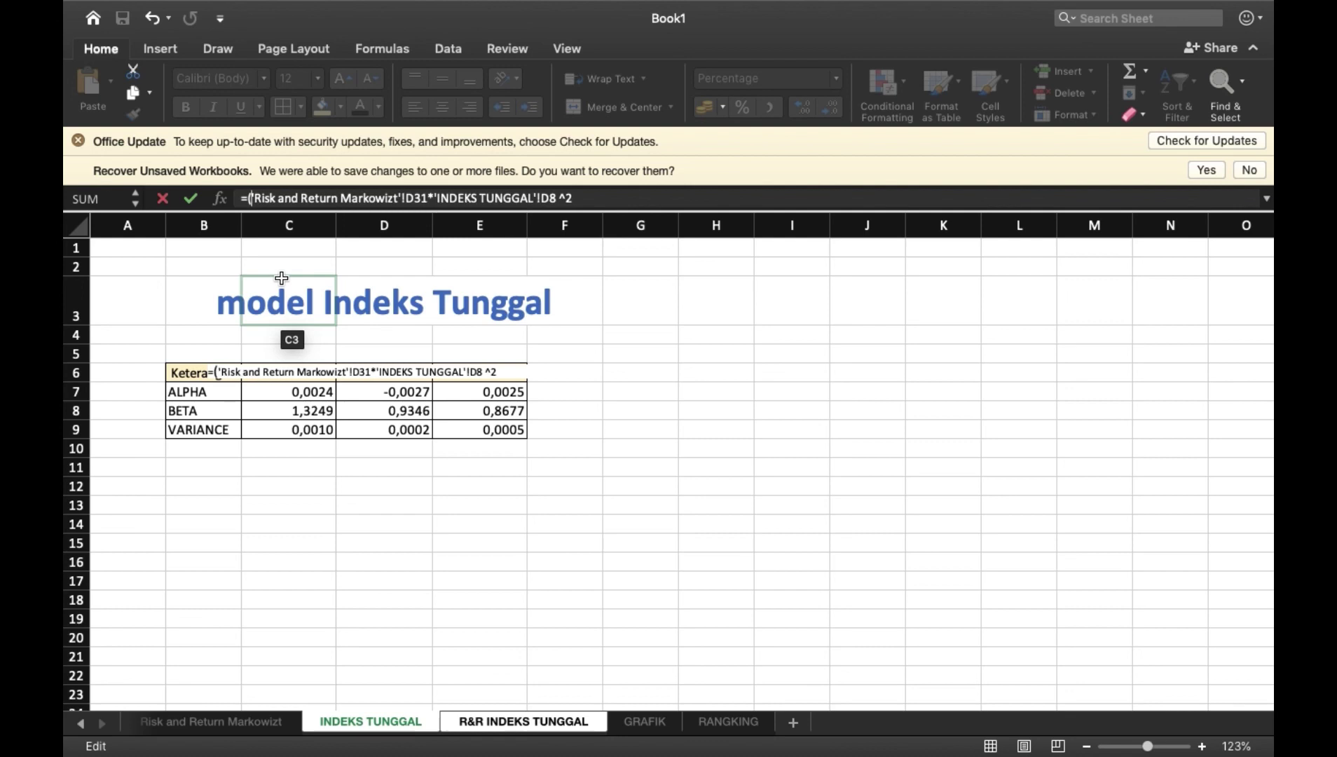
left_click(556, 198)
type(")")
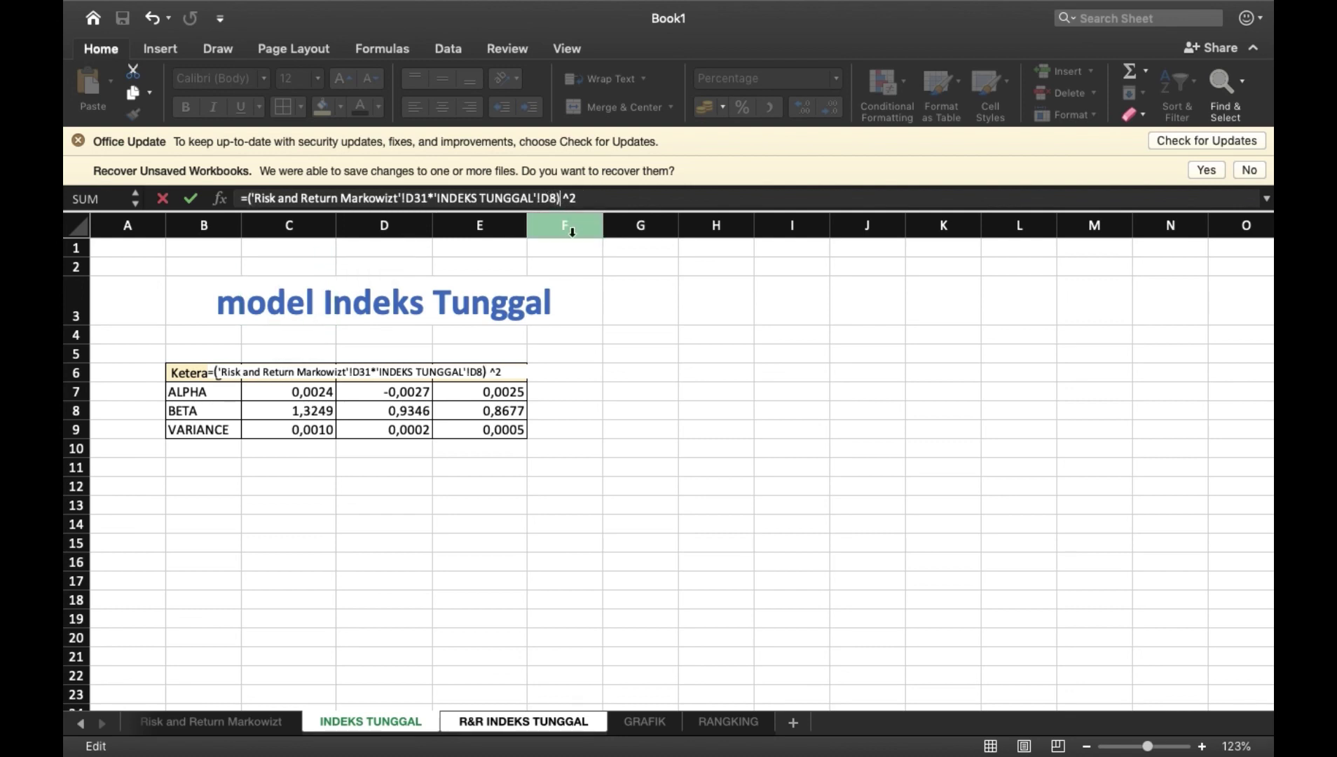
Extend the FOOD Risk formula by adding Risk and Return Markowizt F31 raised to the power 0,5.
left_click(593, 202)
type("+")
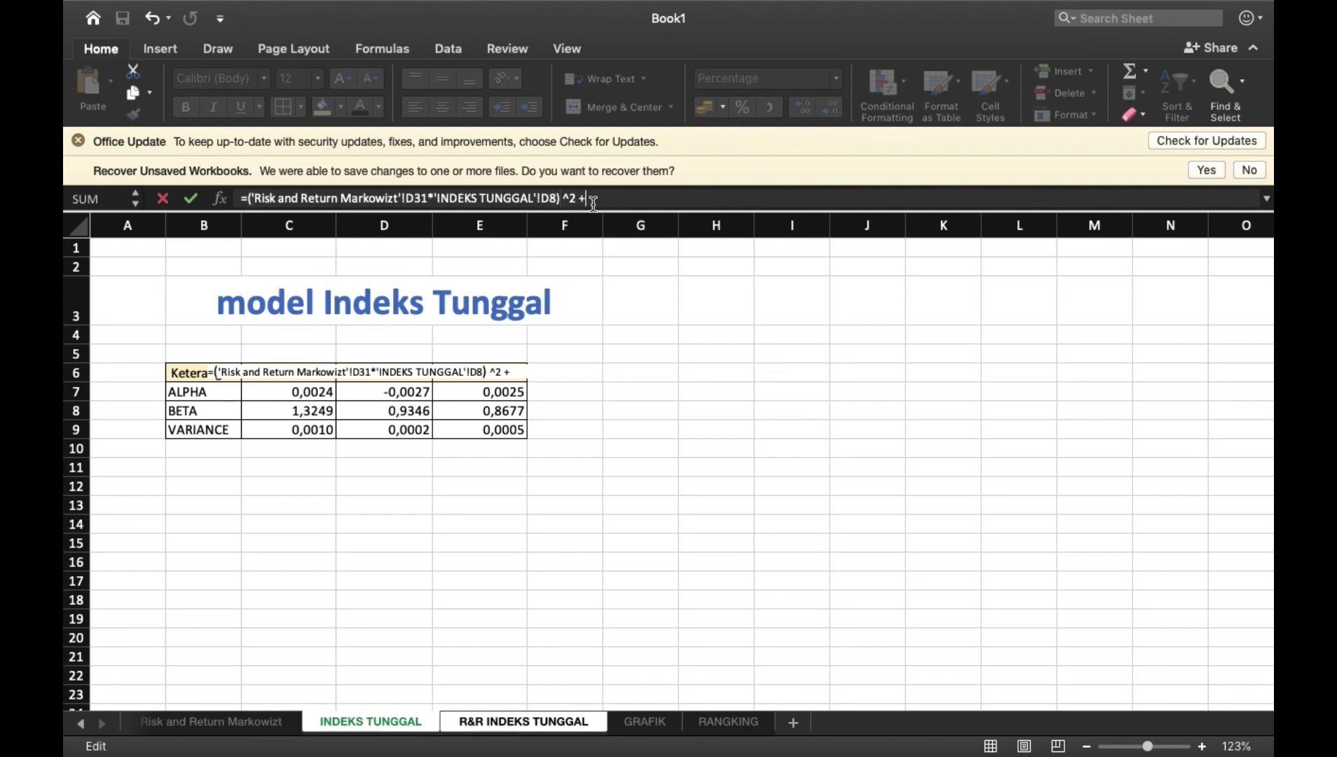
left_click(242, 725)
left_click(545, 590)
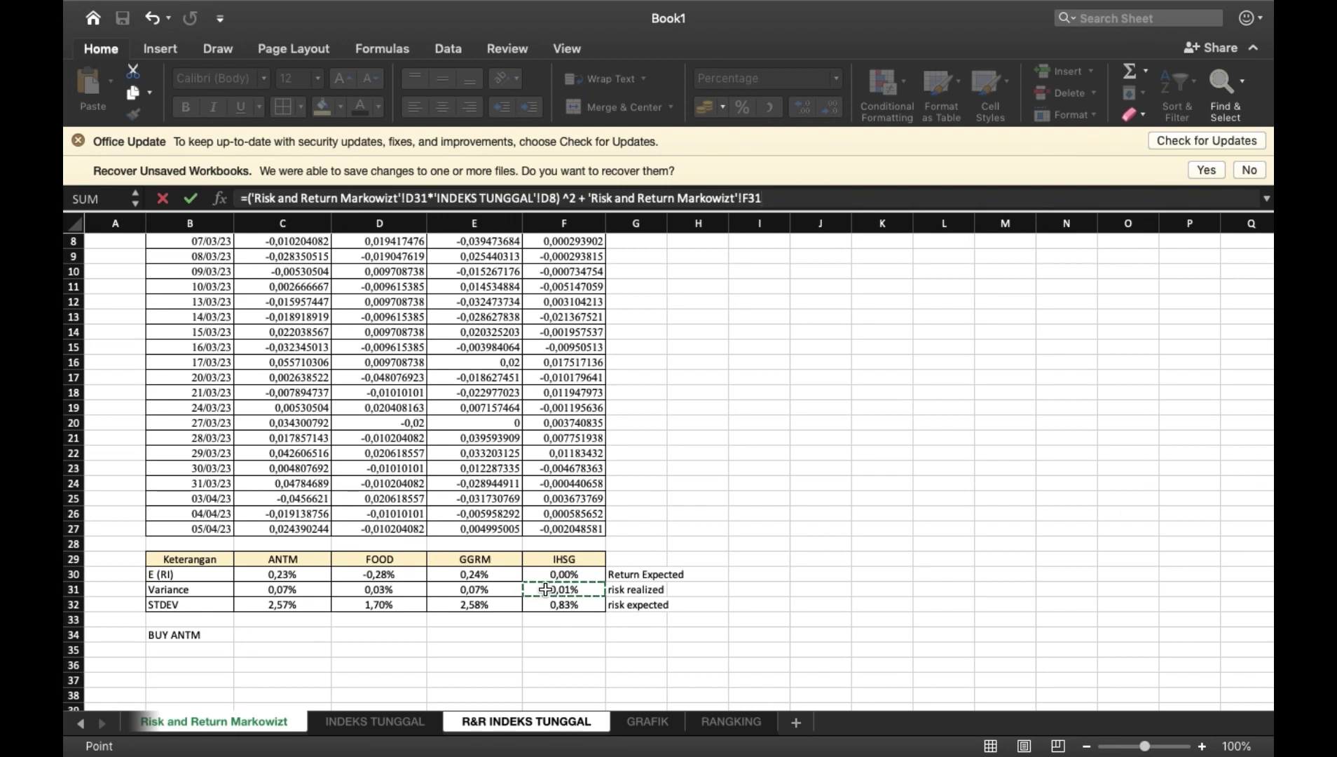
type("^0,5")
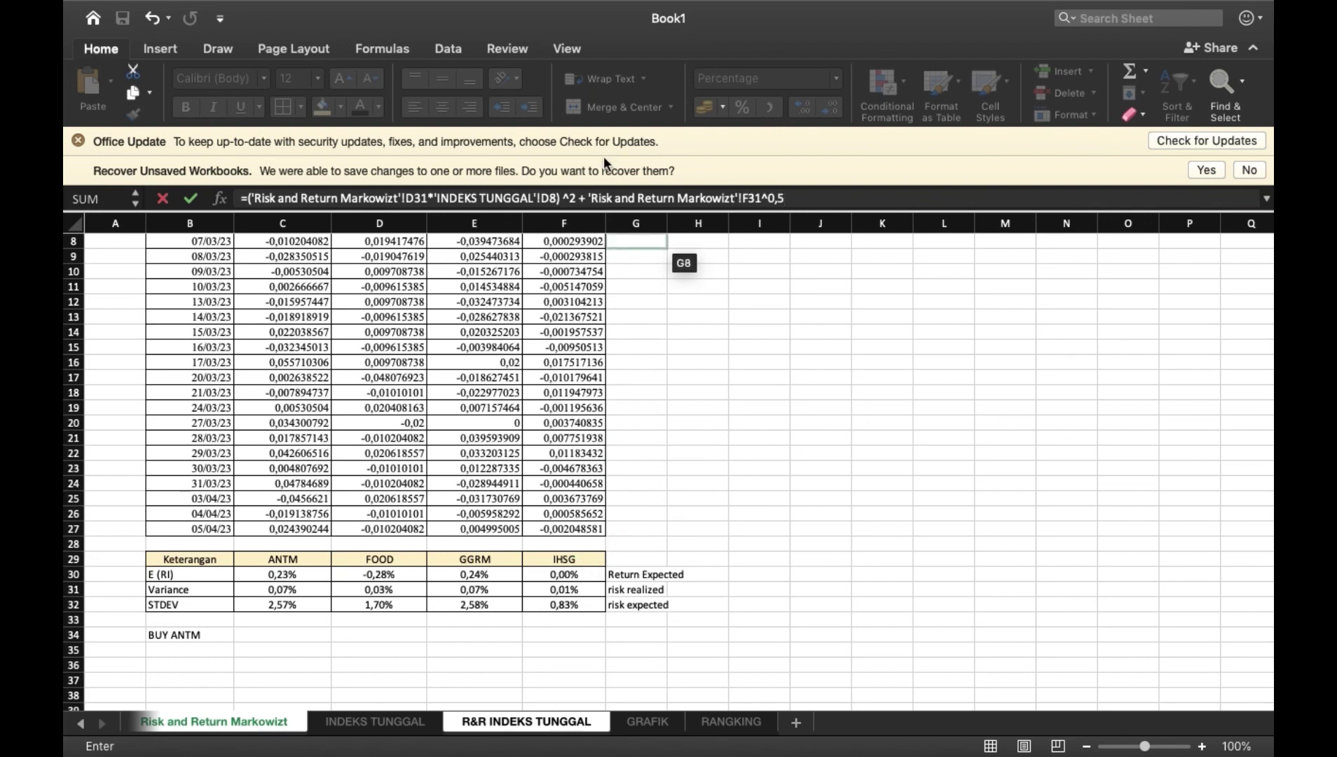
Enclose the F31 reference of the FOOD Risk formula in parentheses and accept the formula.
left_click(589, 199)
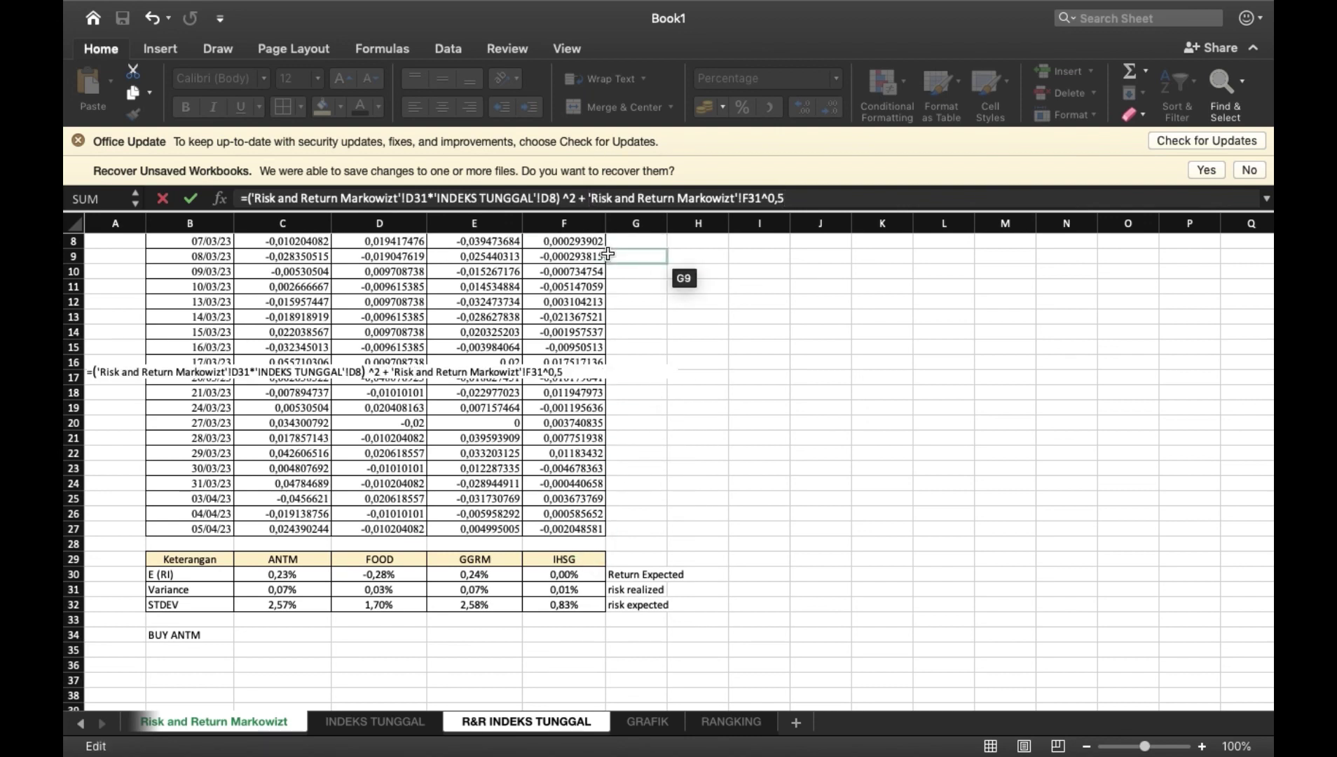
type("(")
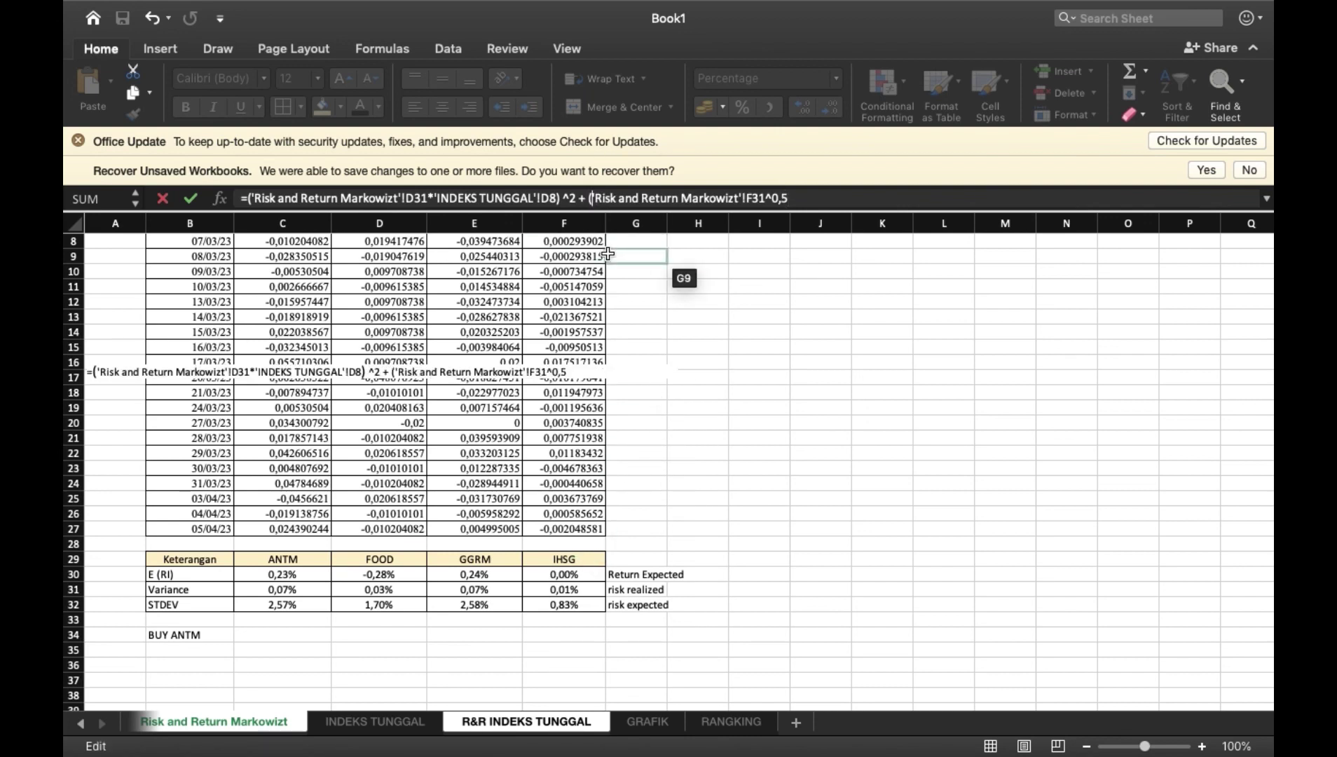
left_click(765, 199)
key("Return")
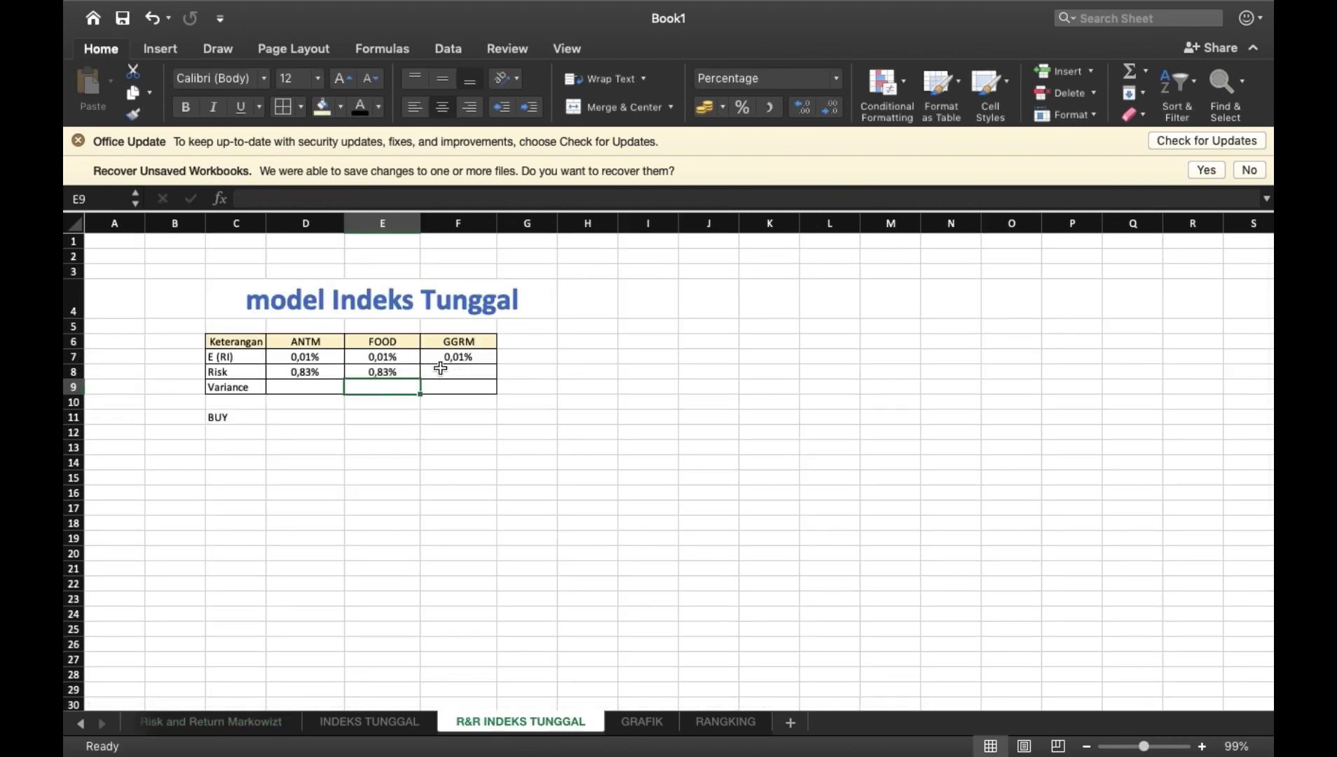
Start the GGRM Risk formula in F8 with Risk and Return Markowizt E31 multiplied by INDEKS TUNGGAL E8.
left_click(440, 368)
type("=")
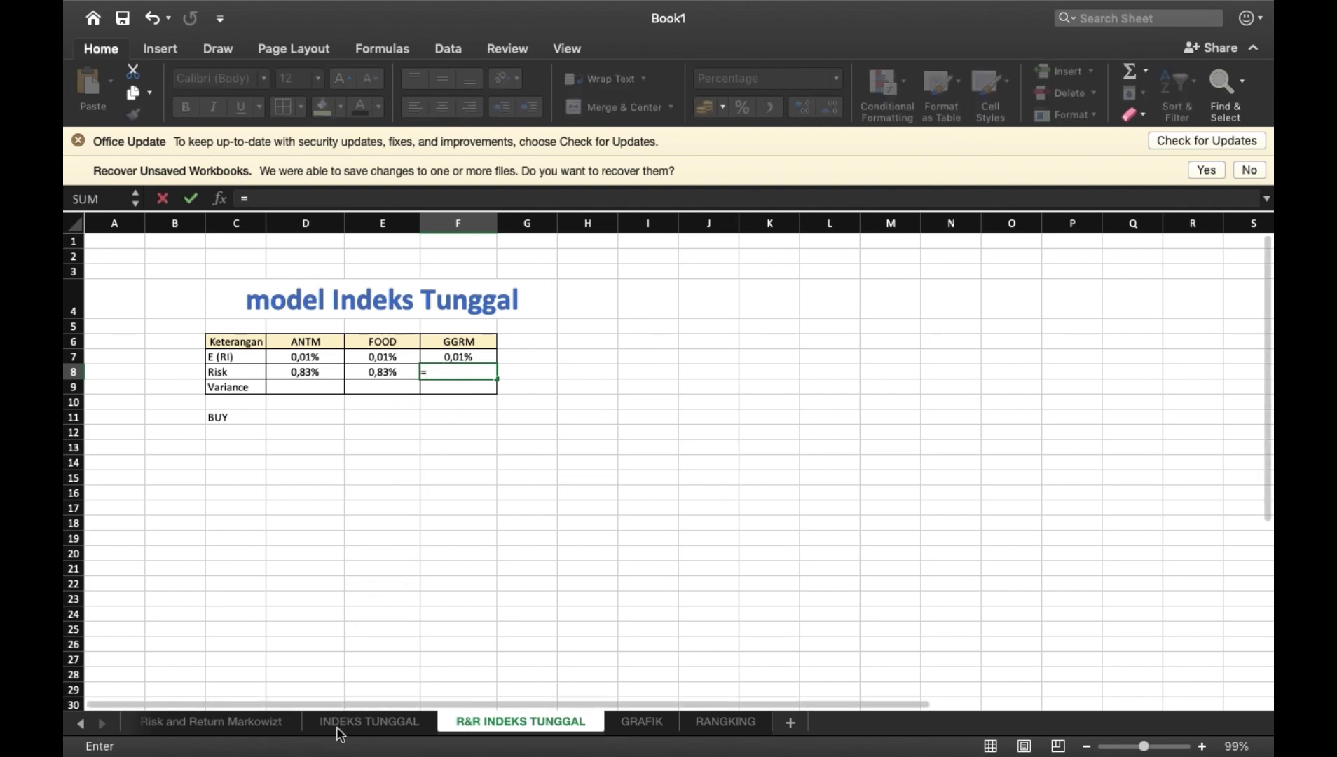
left_click(244, 723)
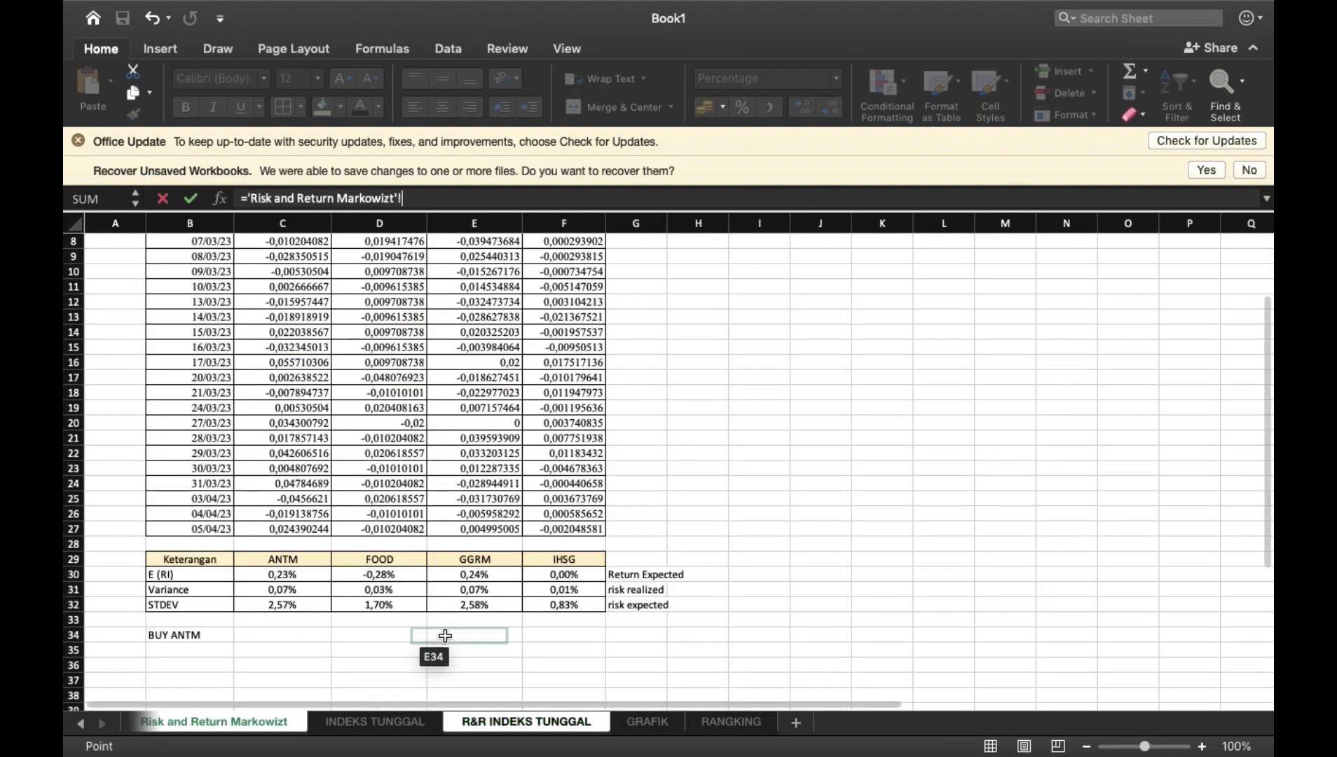
left_click(506, 595)
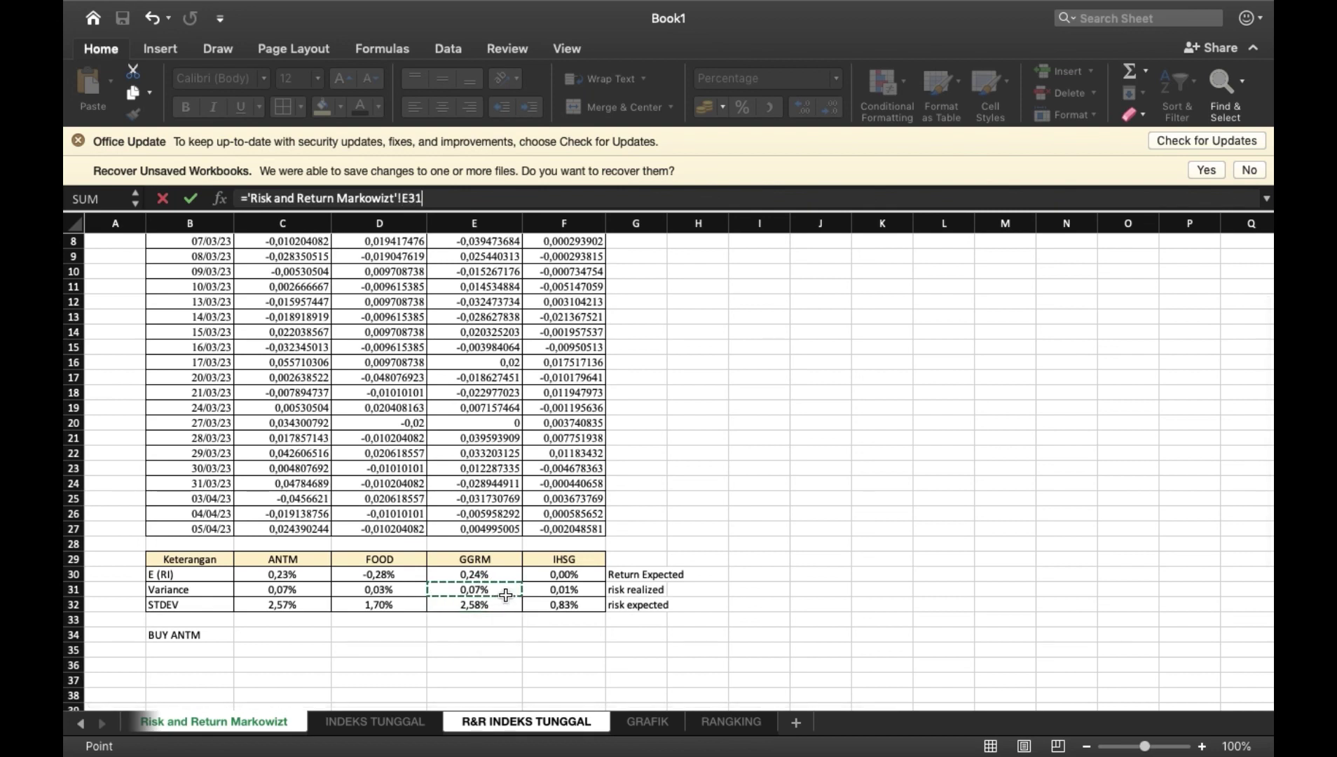
type("*")
left_click(410, 725)
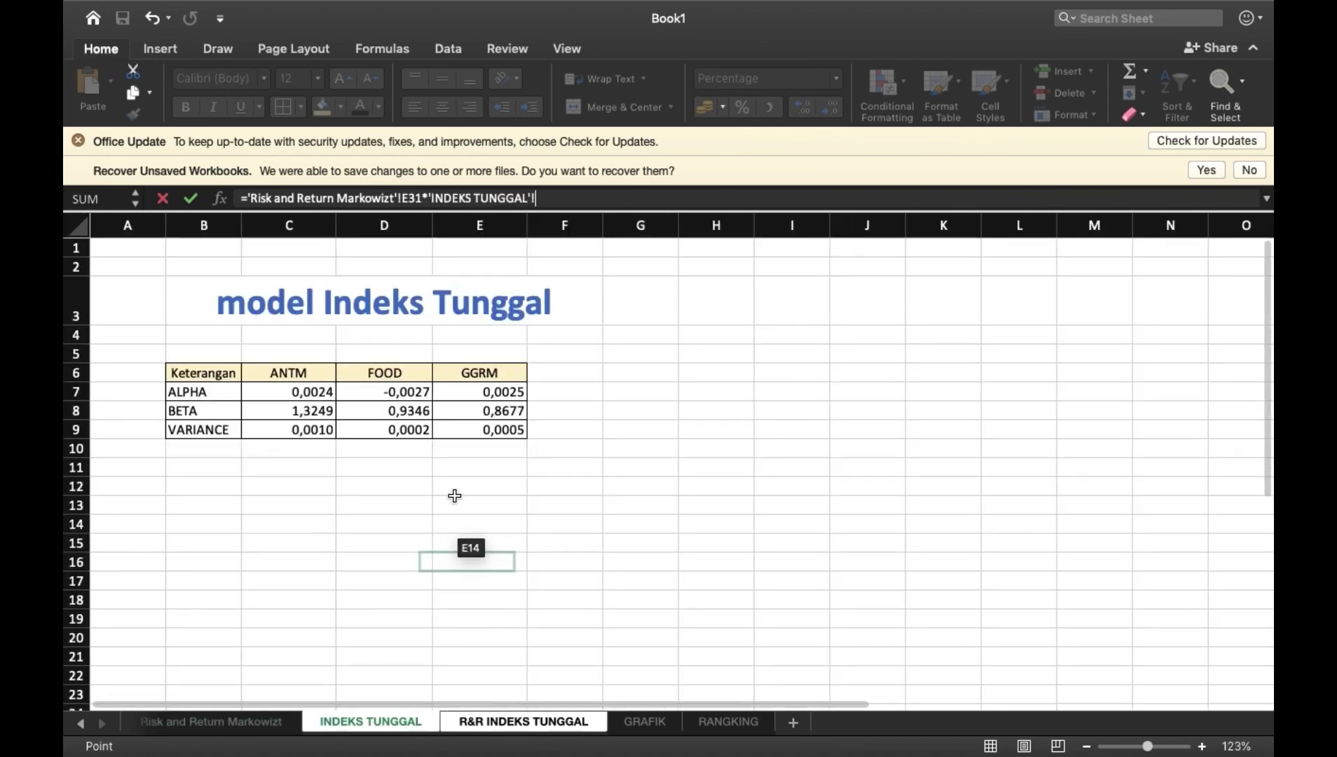
left_click(472, 409)
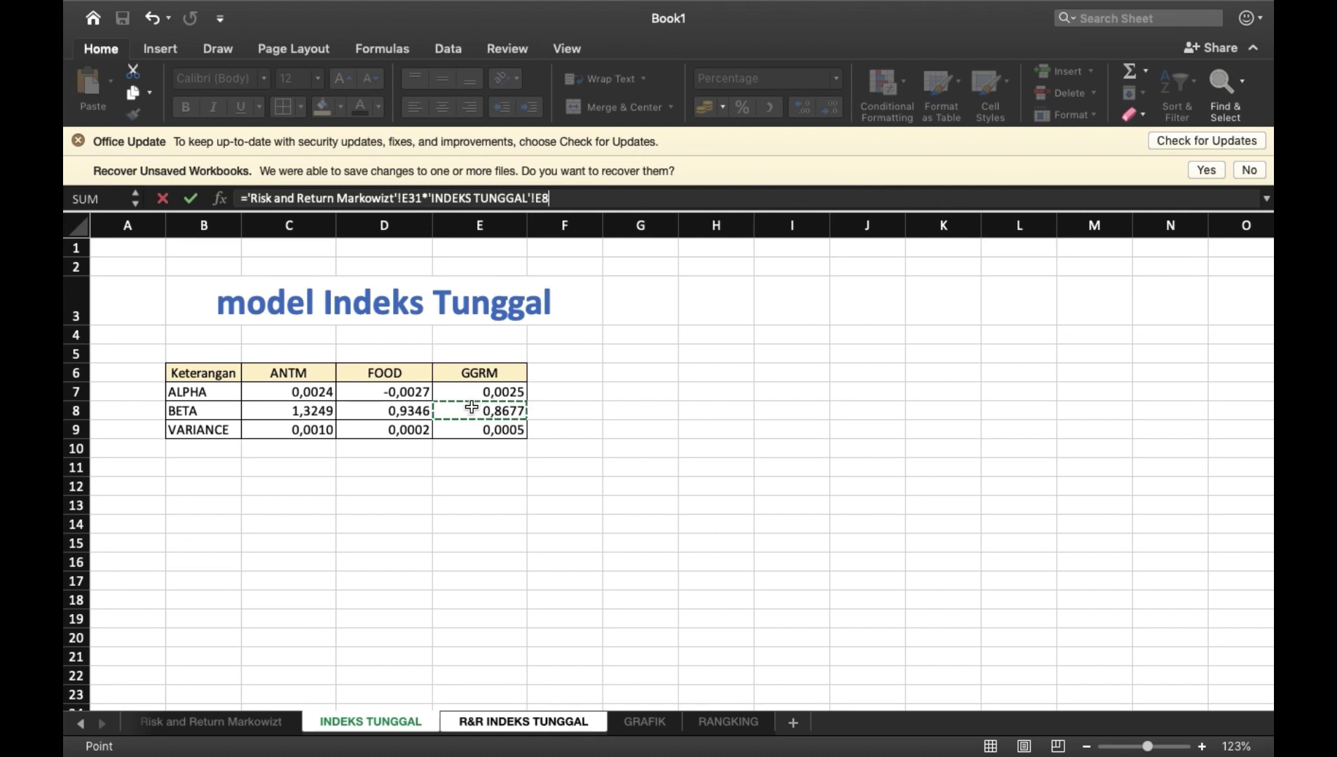
Extend the GGRM Risk formula by adding Risk and Return Markowizt F31 raised to the power 0,5.
type("+")
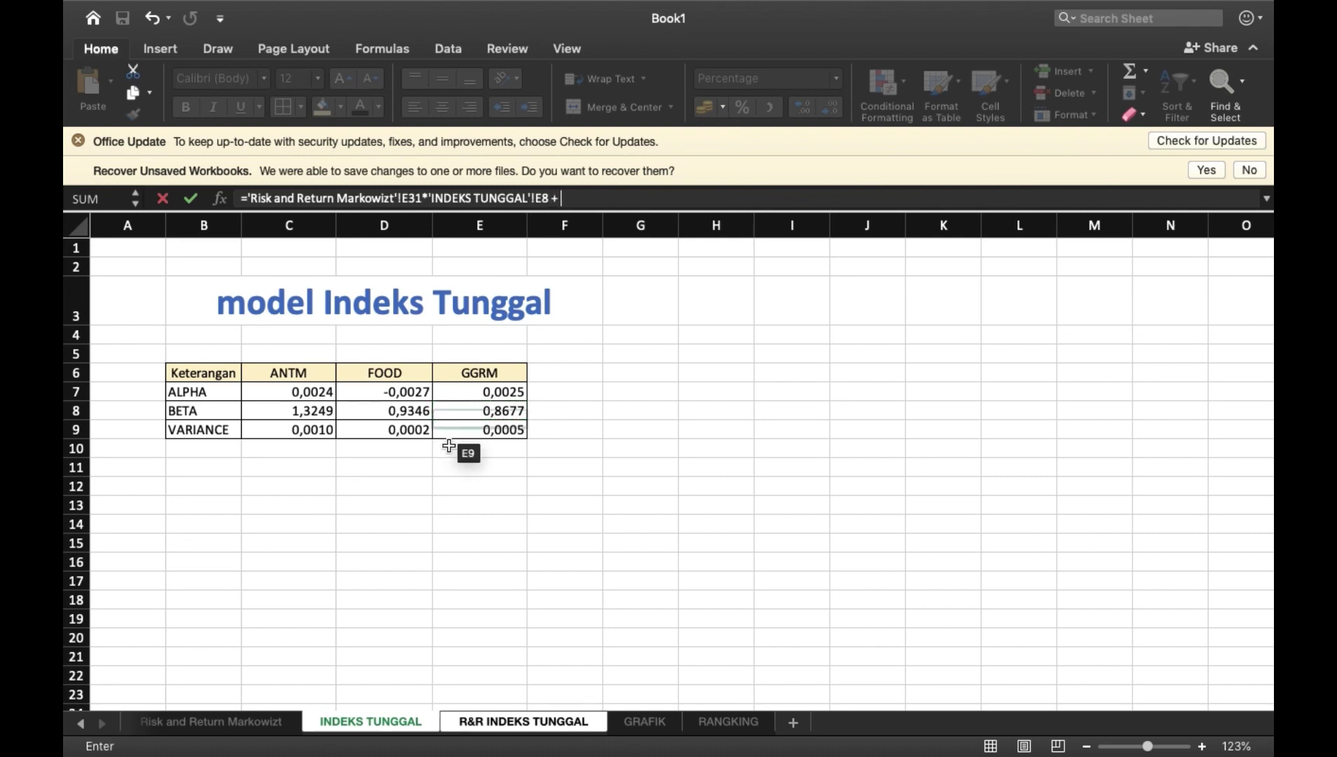
left_click(225, 725)
left_click(565, 590)
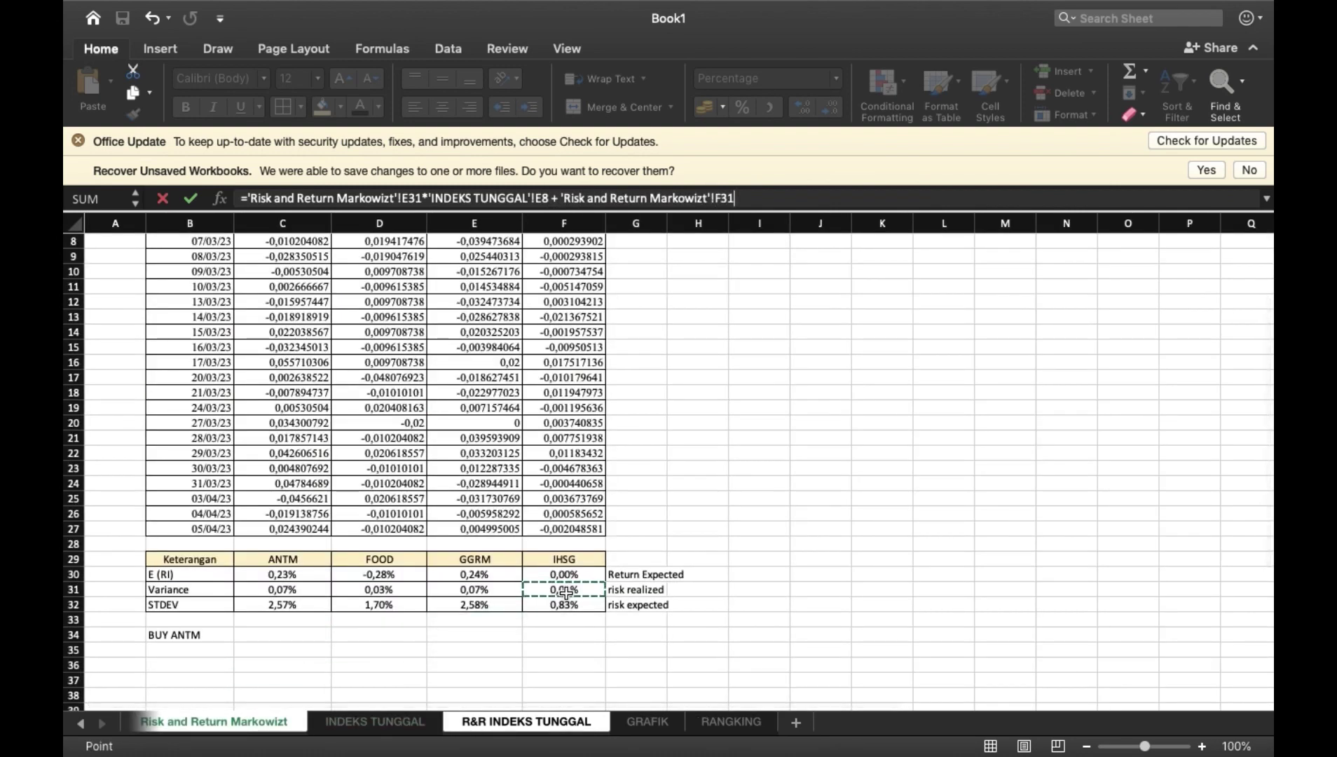
type("^0,5")
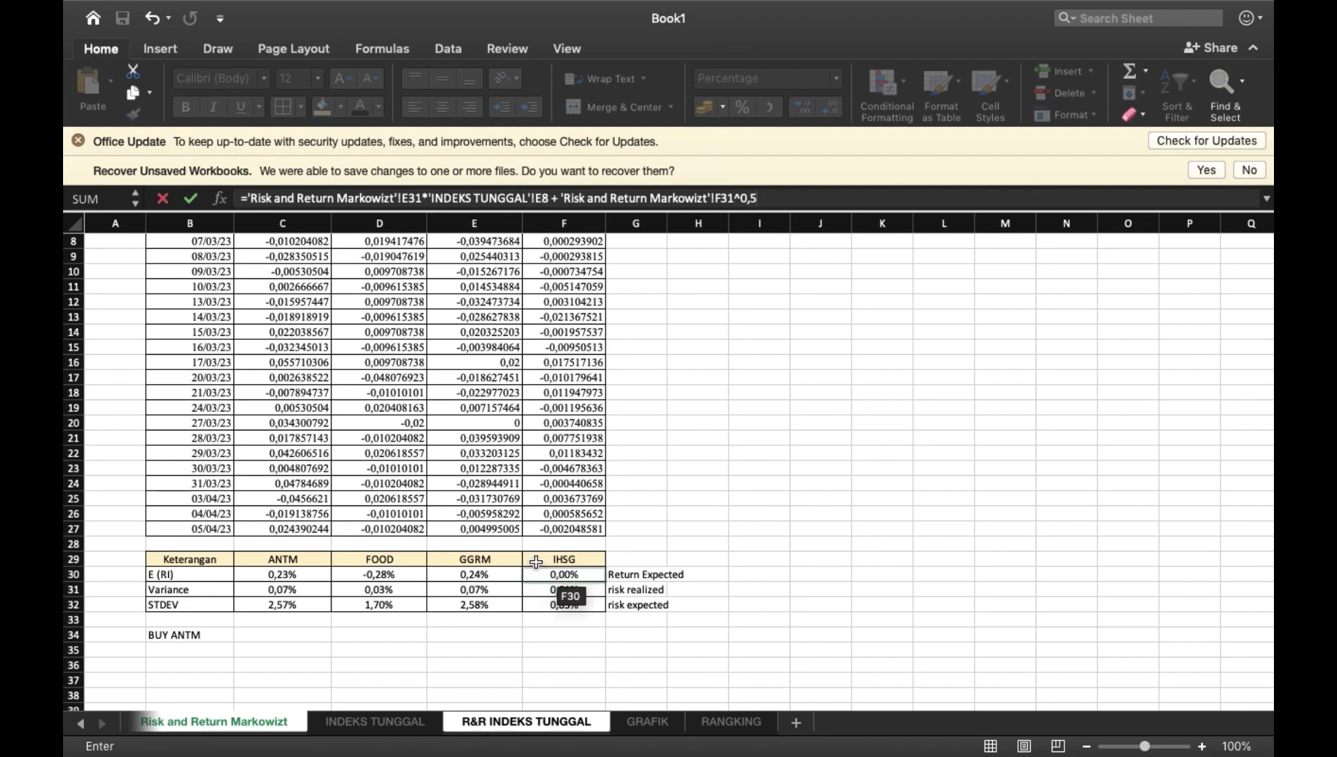
Enclose the E31*E8 product of the GGRM Risk formula in parentheses.
left_click(252, 199)
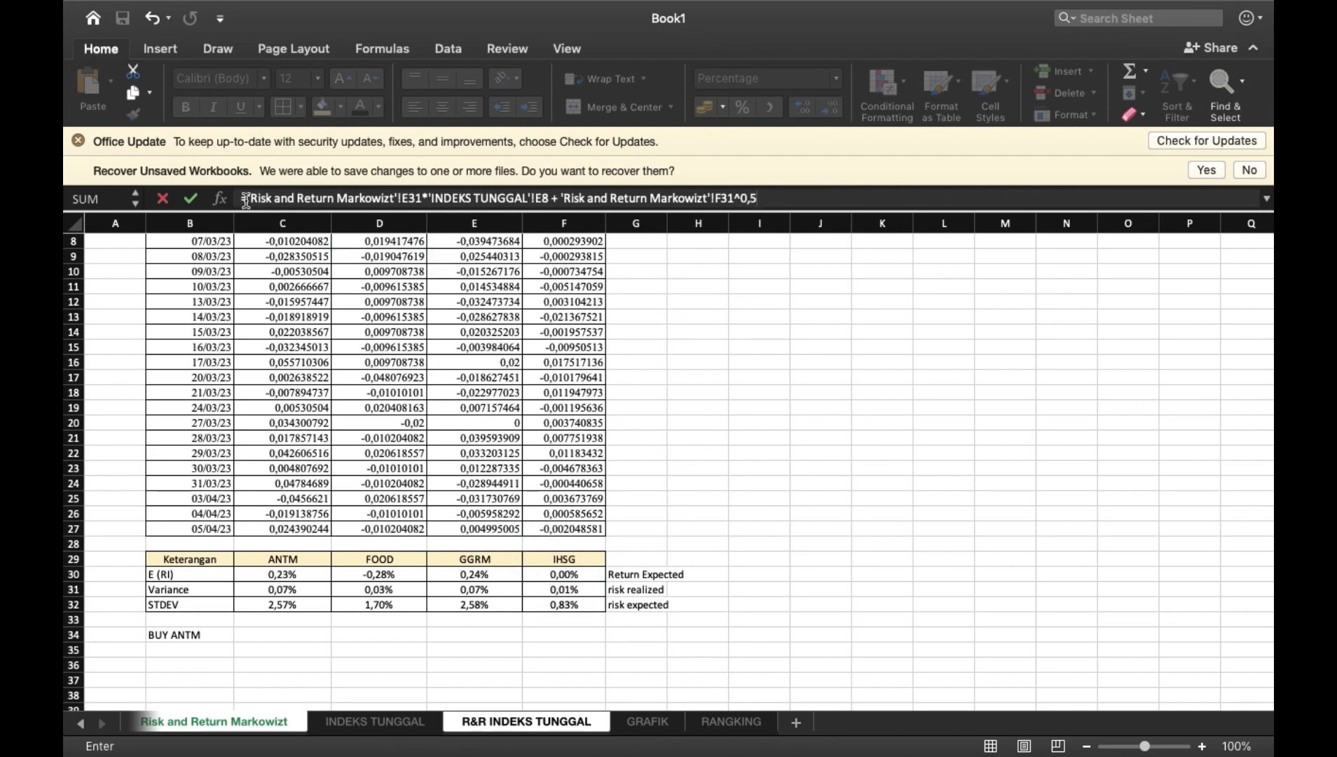
type("(")
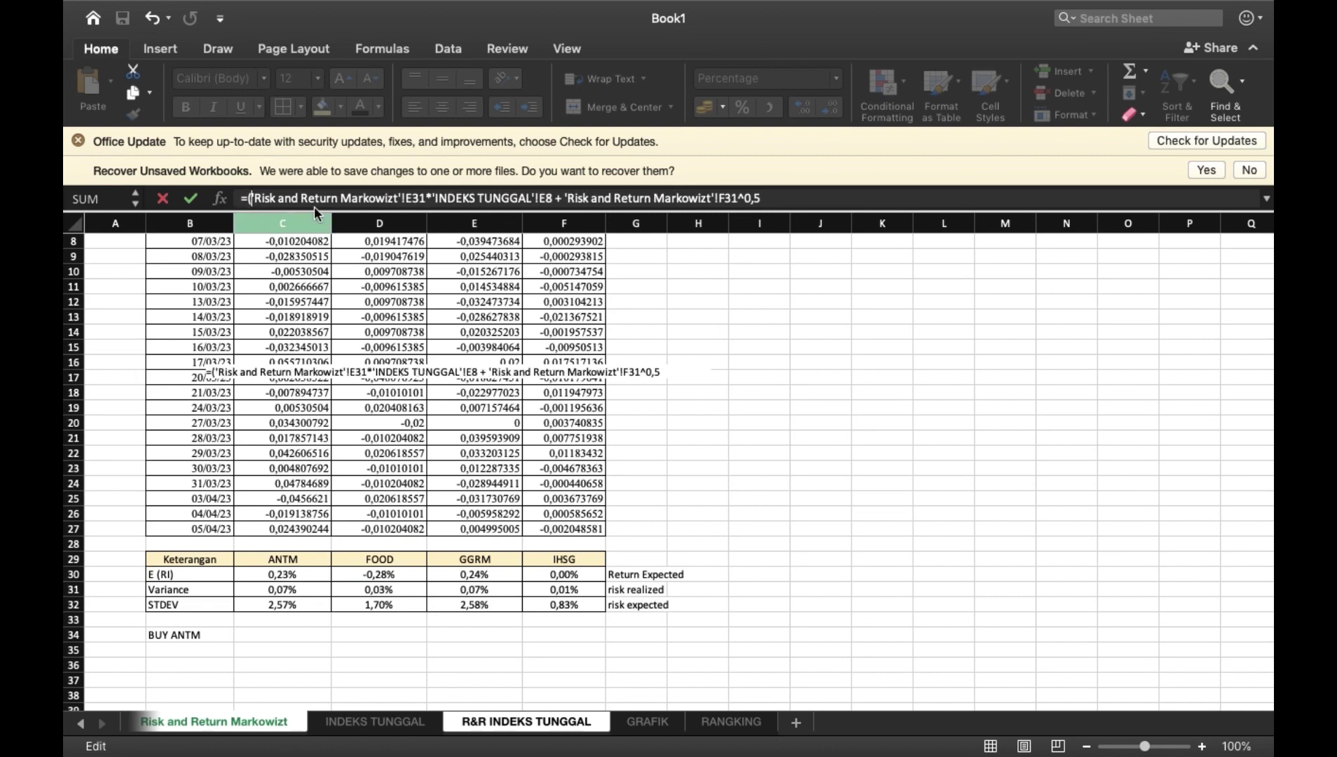
left_click(554, 200)
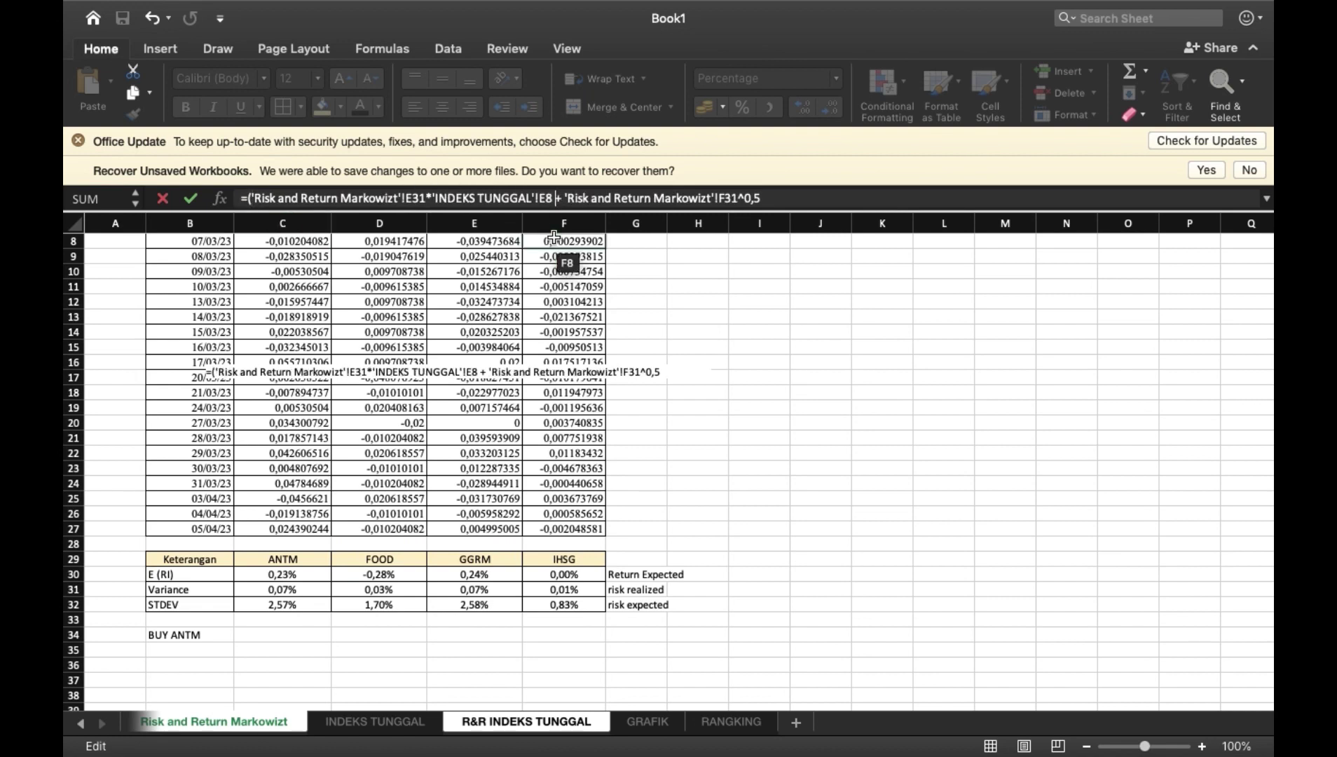
key("BackSpace")
type(")")
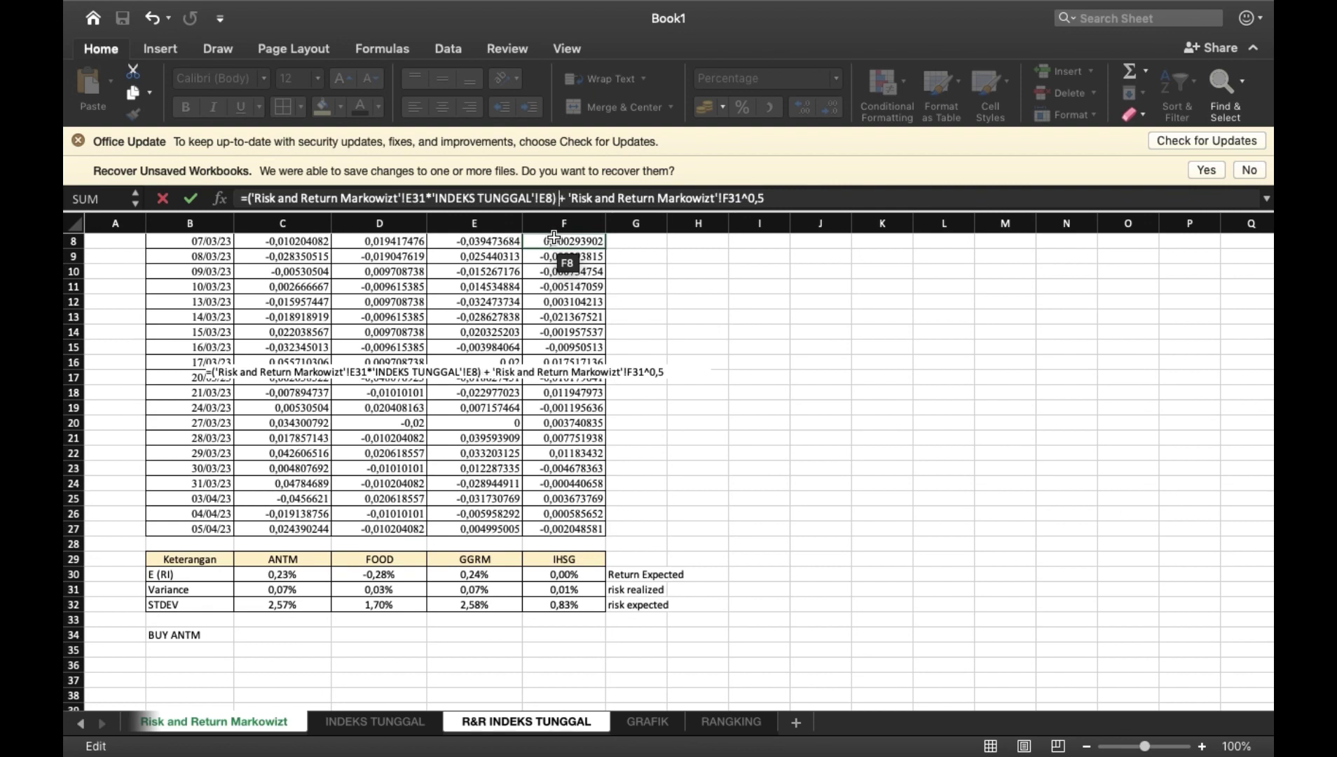
Enclose the F31 reference of the GGRM Risk formula in parentheses, keeping ^0,5 outside them, and accept the formula.
left_click(569, 199)
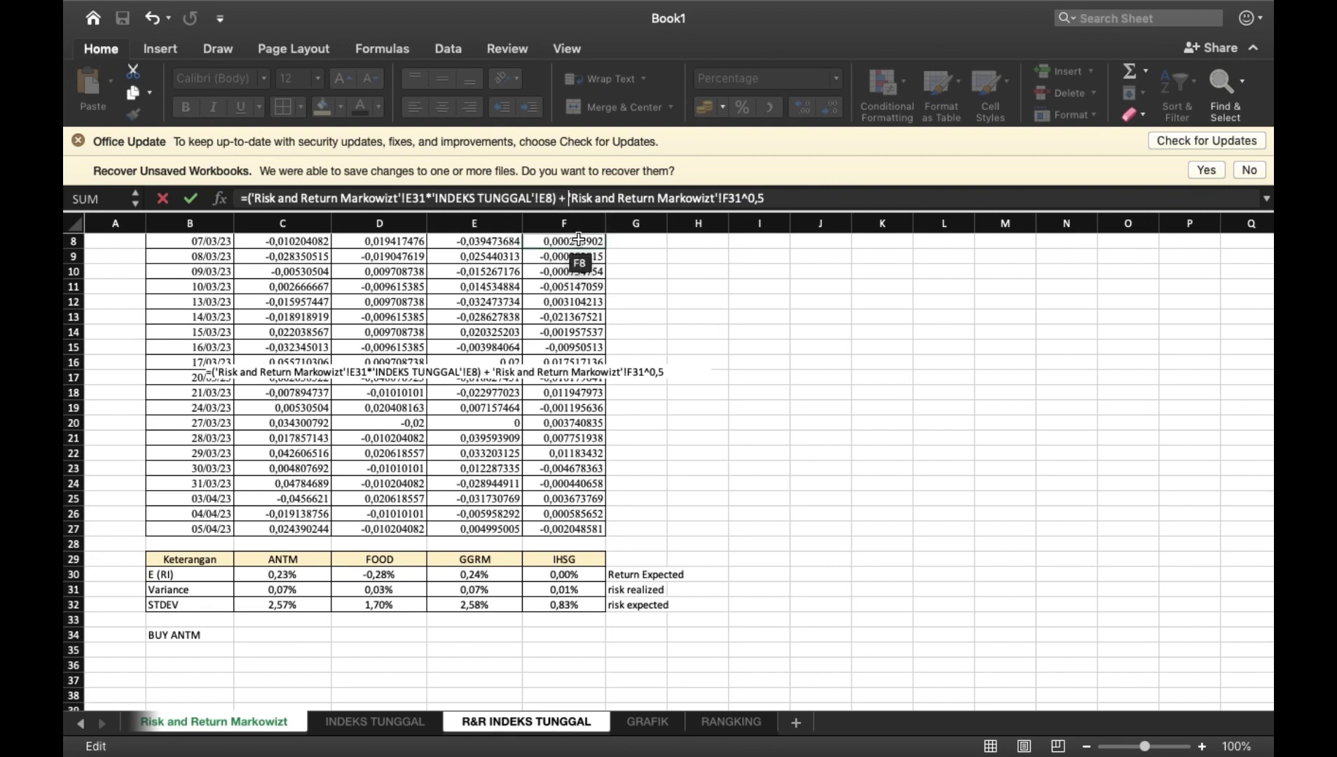
type("(")
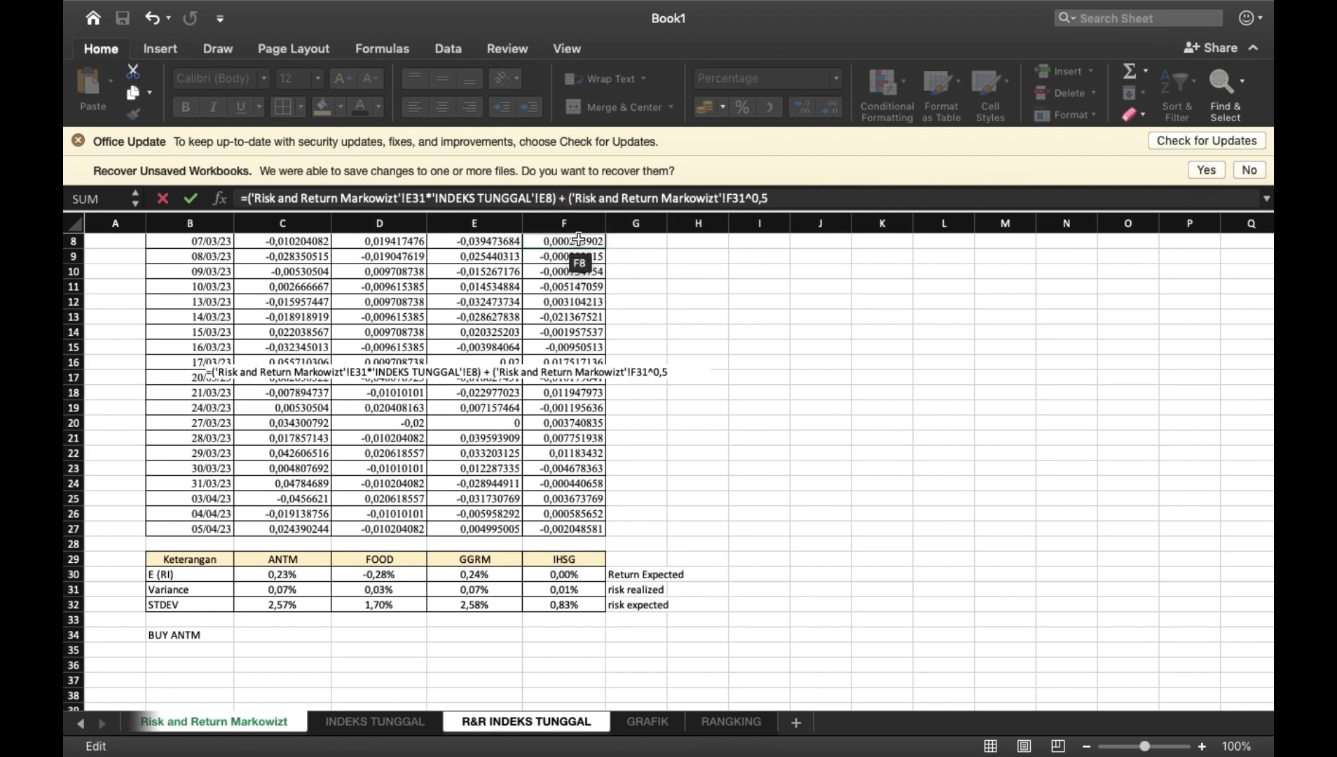
left_click(749, 199)
type(")")
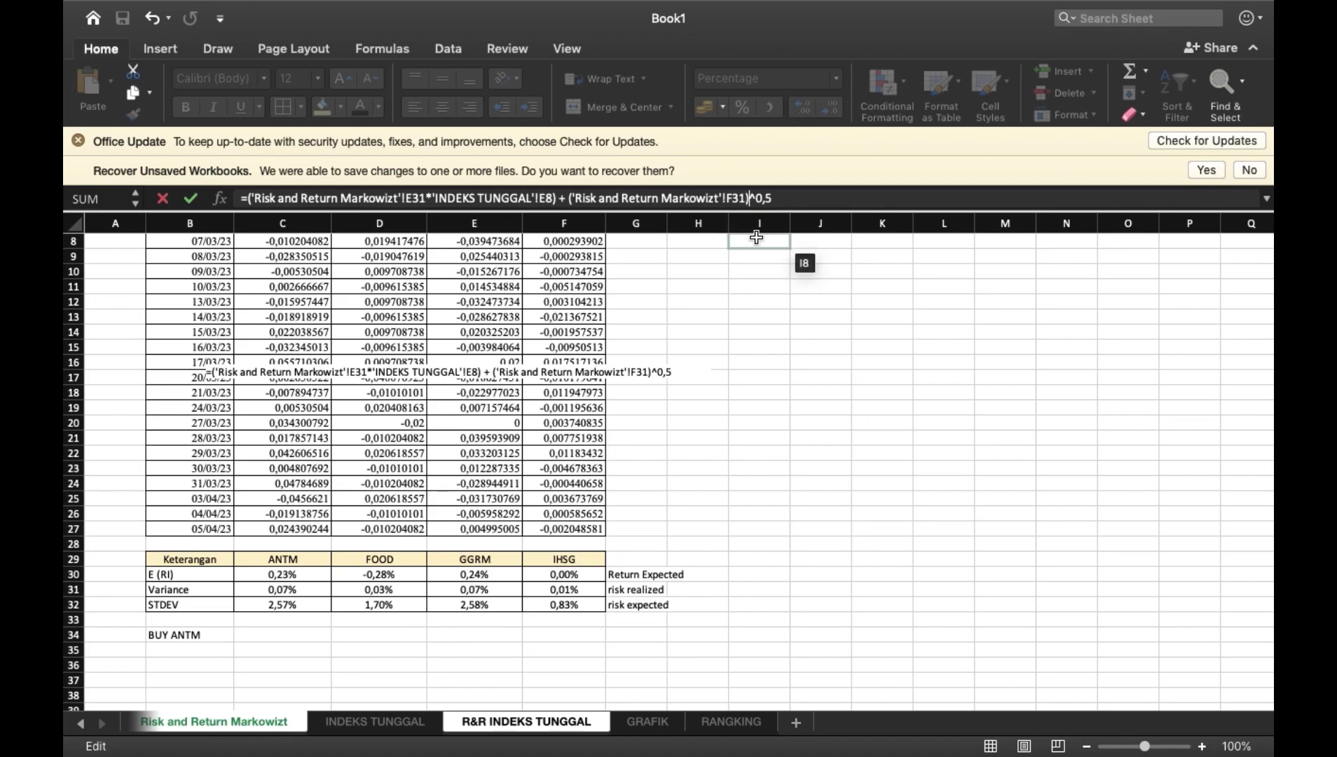
key("Return")
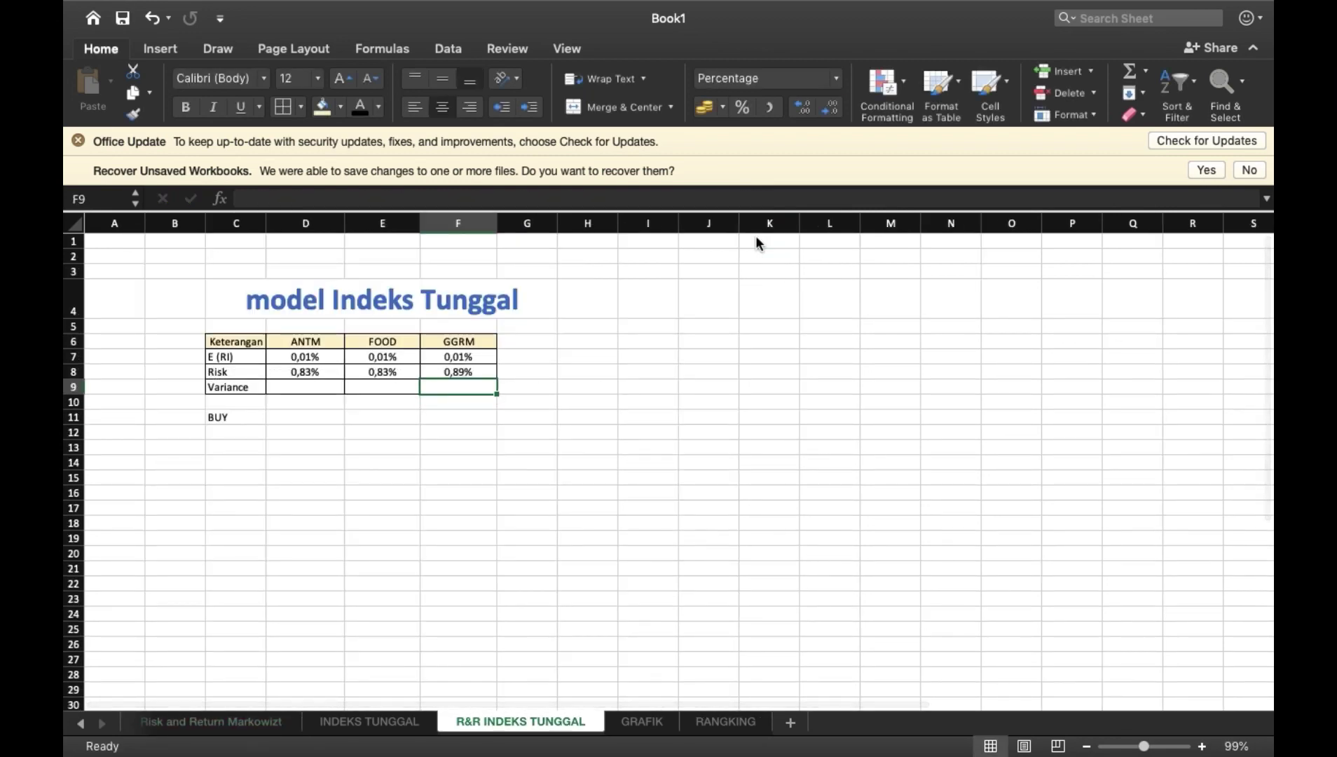
Calculate the ANTM Variance in D9 as =D8^2 and fill the formula across to FOOD and GGRM in E9:F9.
left_click(298, 384)
type("=")
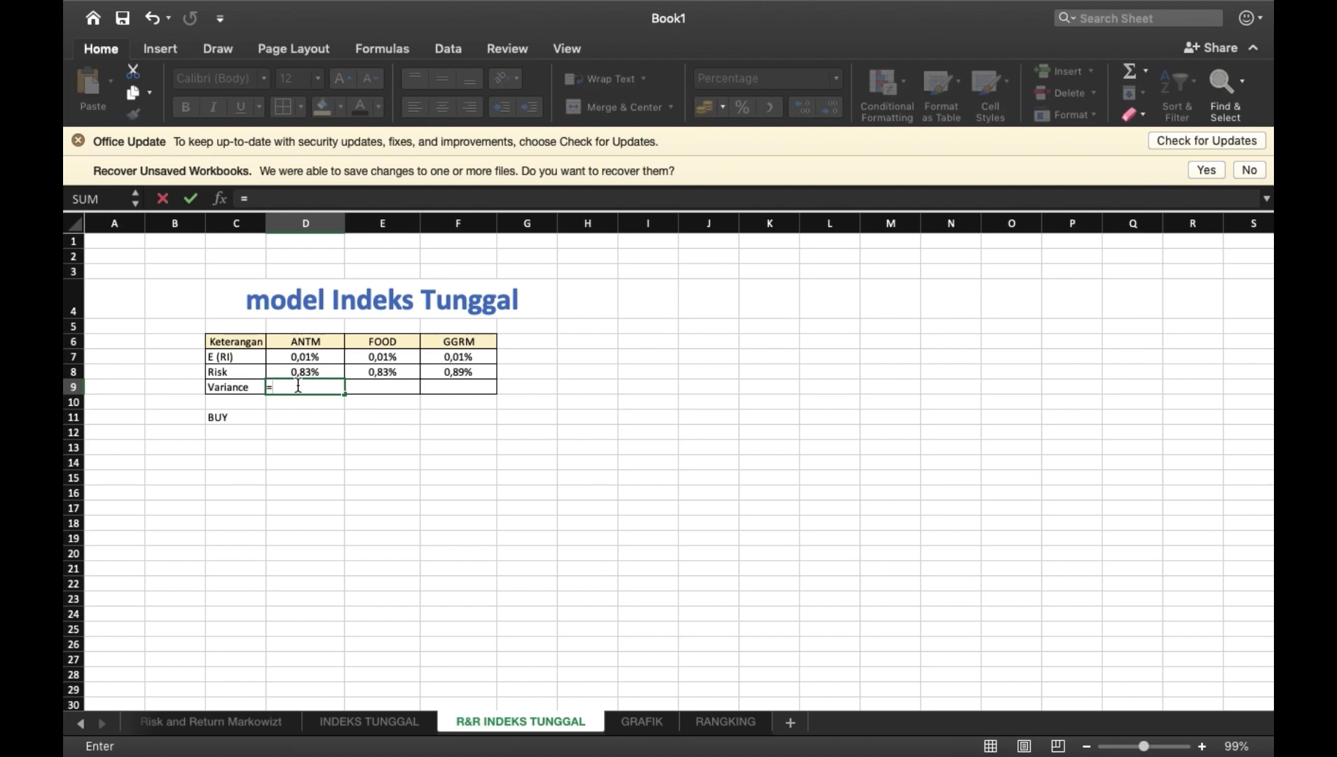
left_click(310, 372)
type("^2")
key("Return")
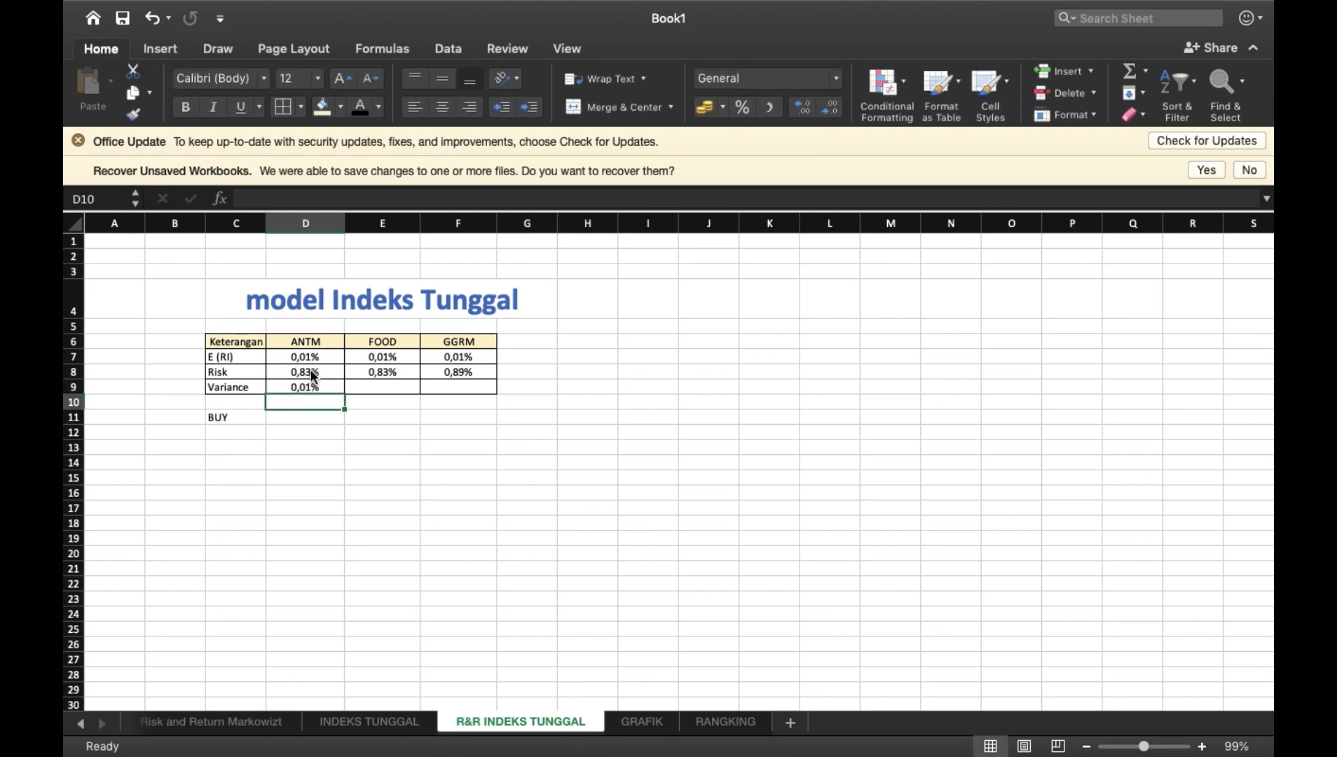
left_click(319, 389)
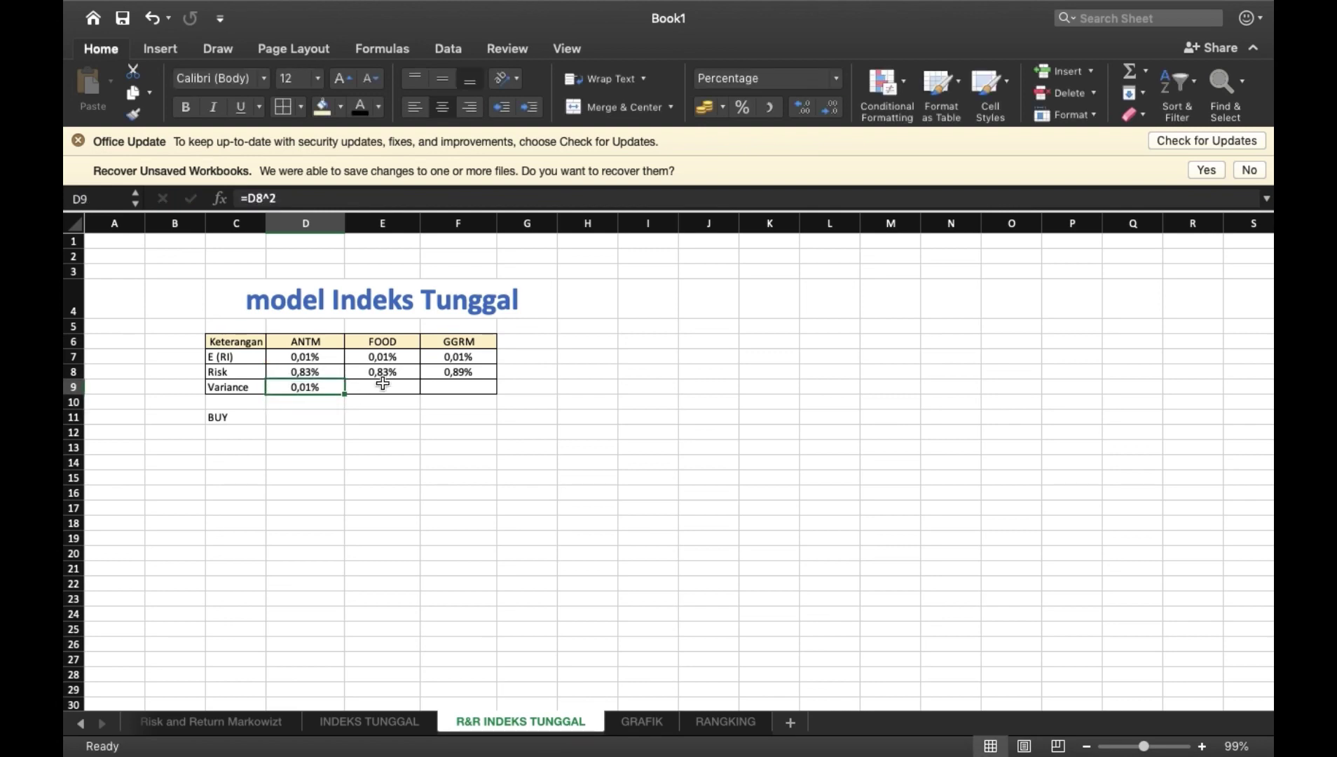
left_click_drag(344, 394, 471, 384)
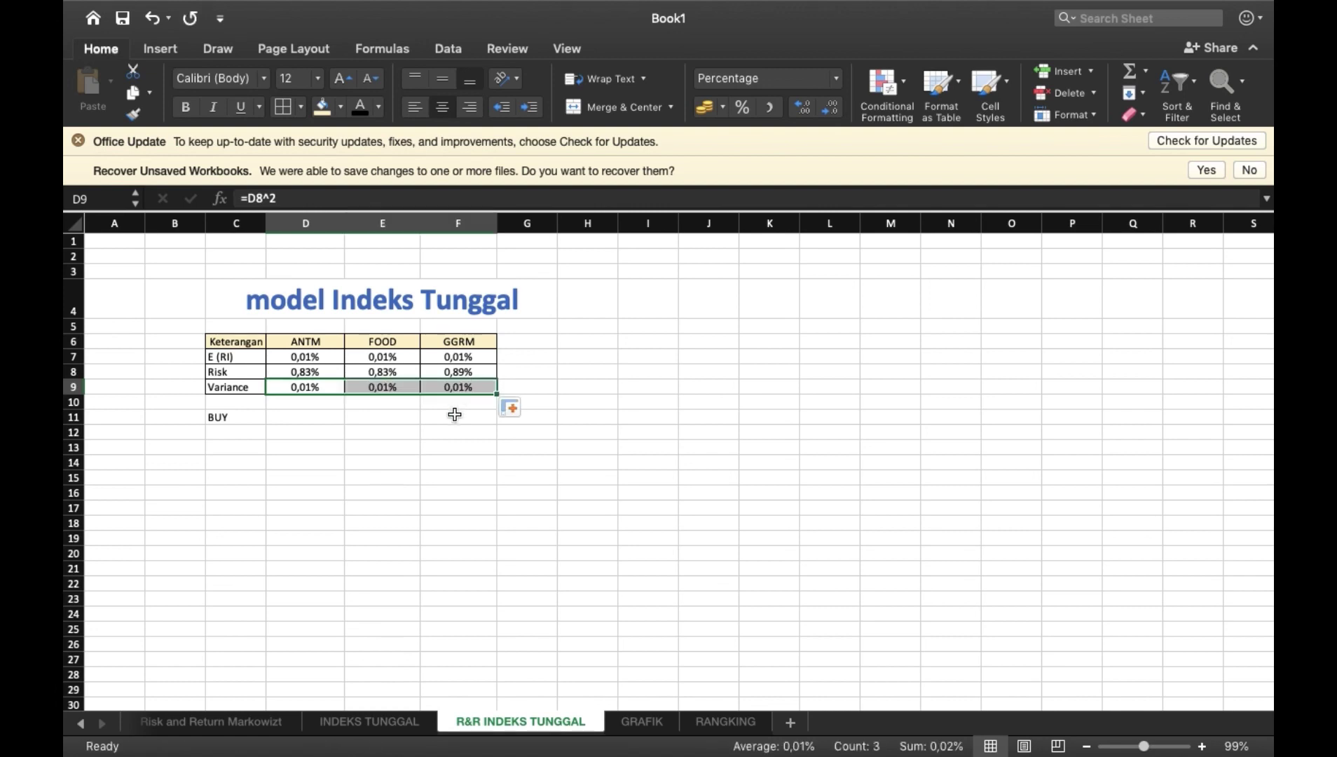
Enter ANTM as the BUY recommendation in D11.
left_click(455, 414)
left_click(456, 387)
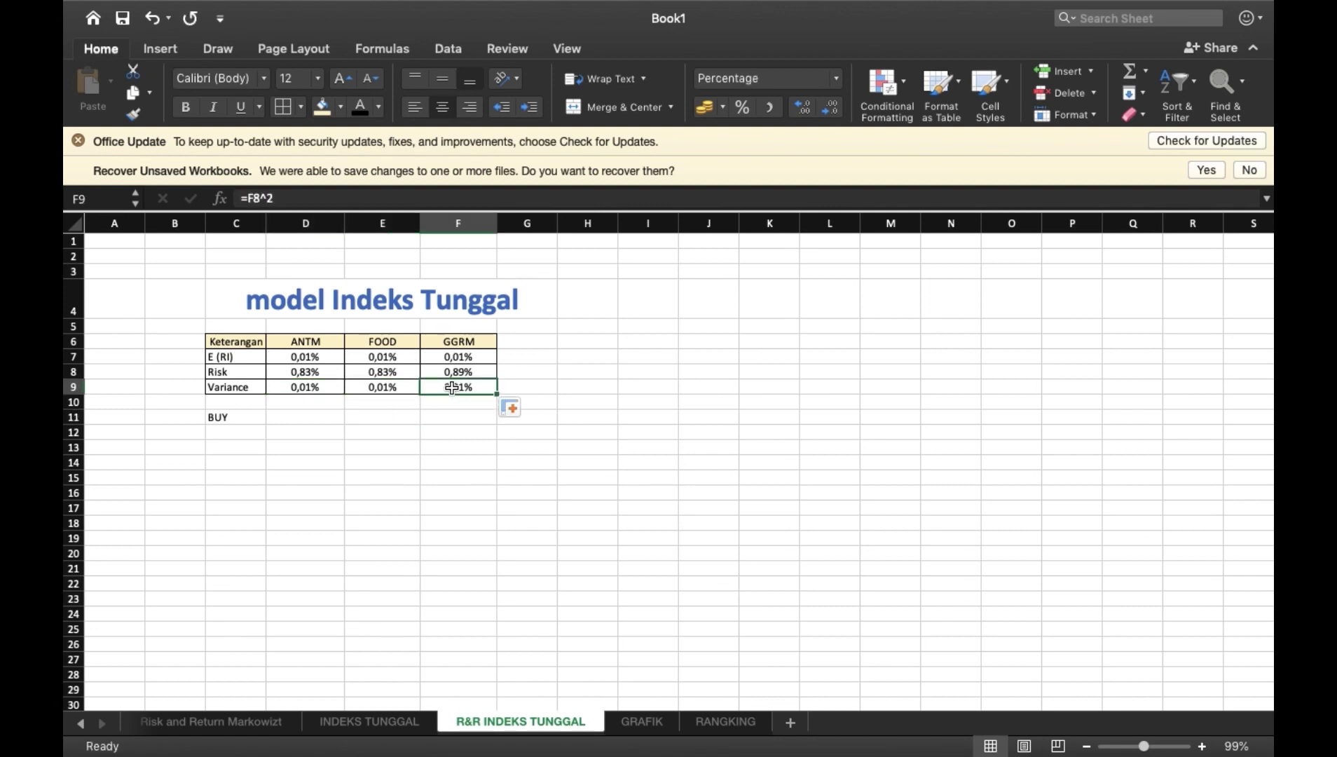
left_click(397, 387)
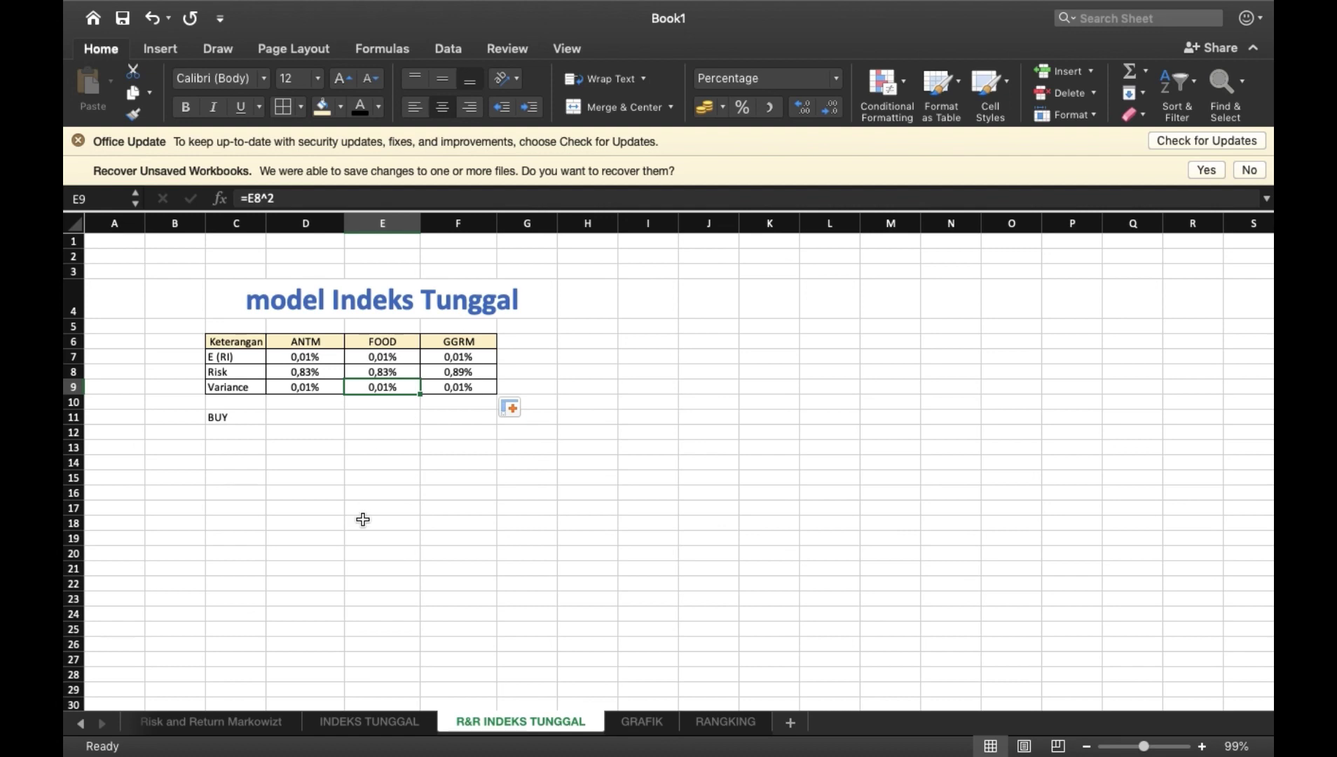
left_click(307, 417)
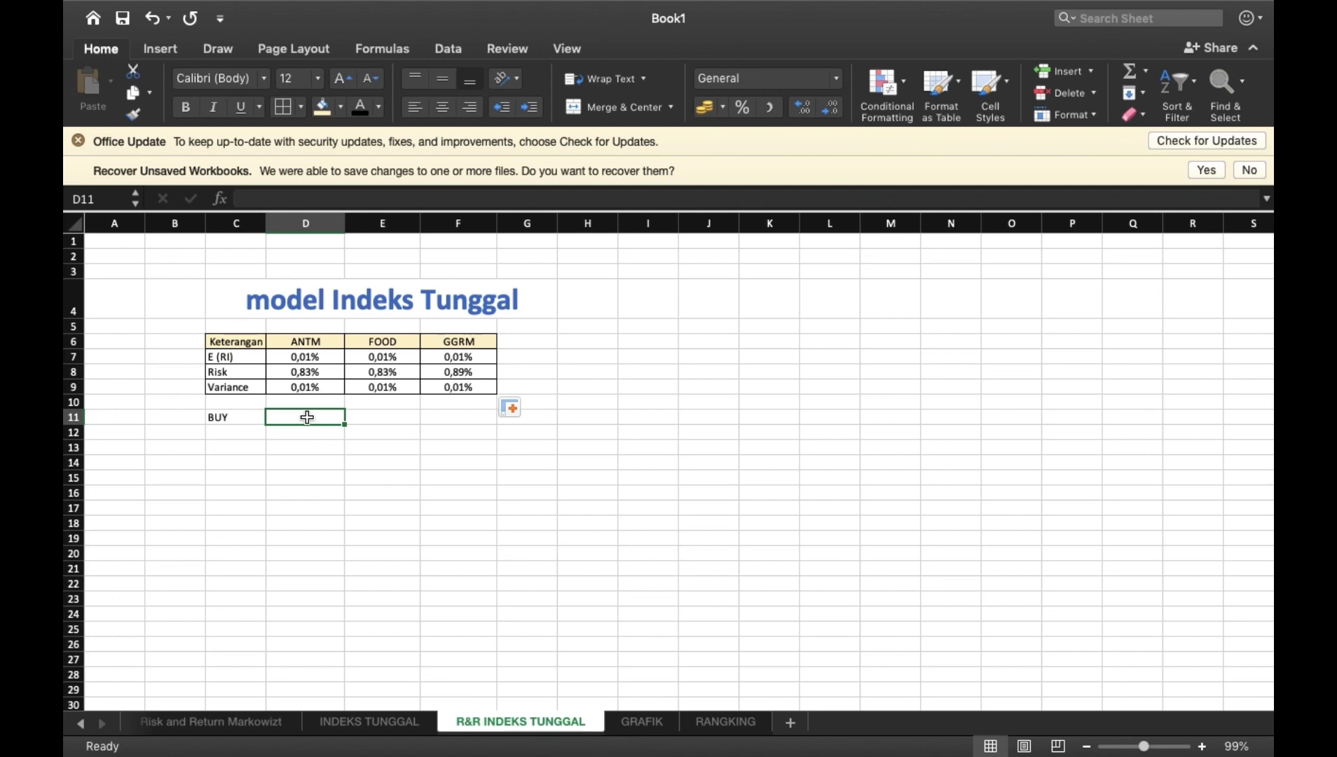
type("ANTM")
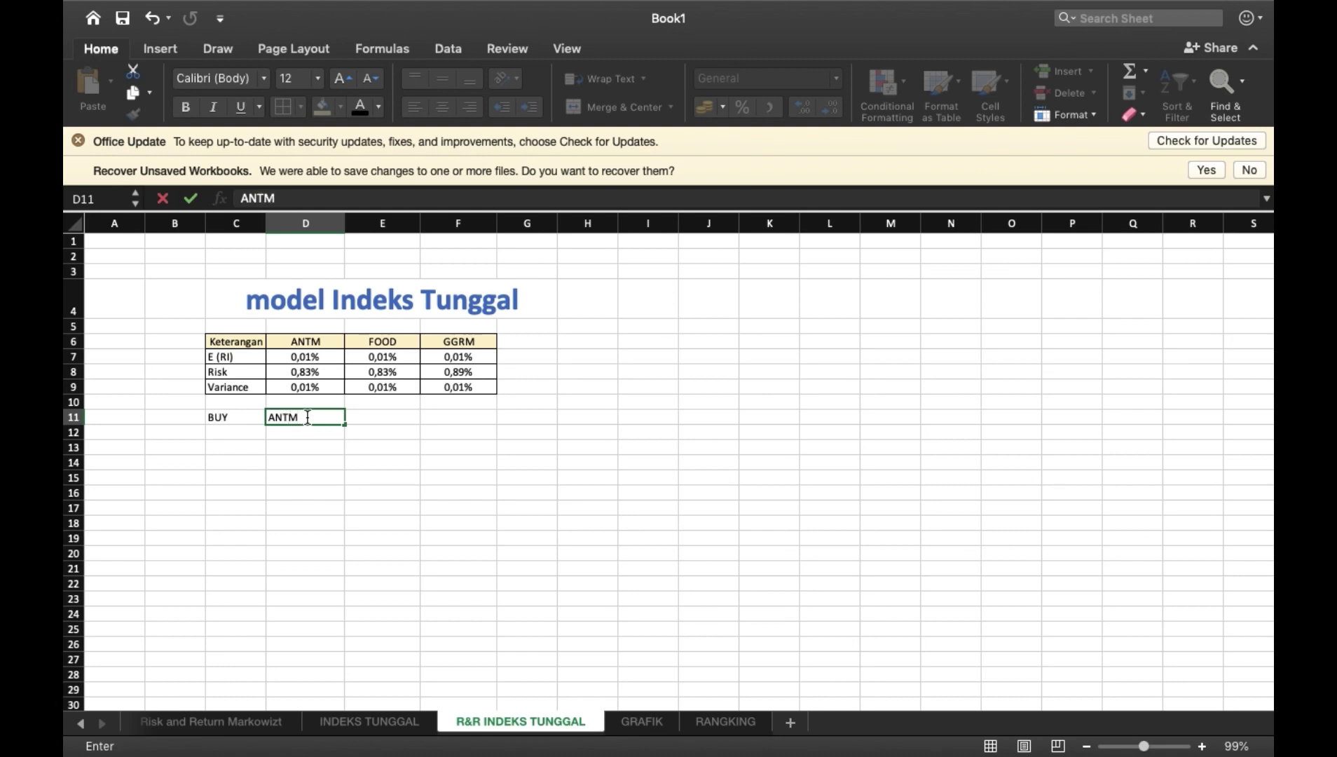
key("Return")
On the GRAFIK sheet, insert a stacked 2-D line chart of the ANTM prices in C4:D29 and place it beside the data table.
mouse_move(1044, 8)
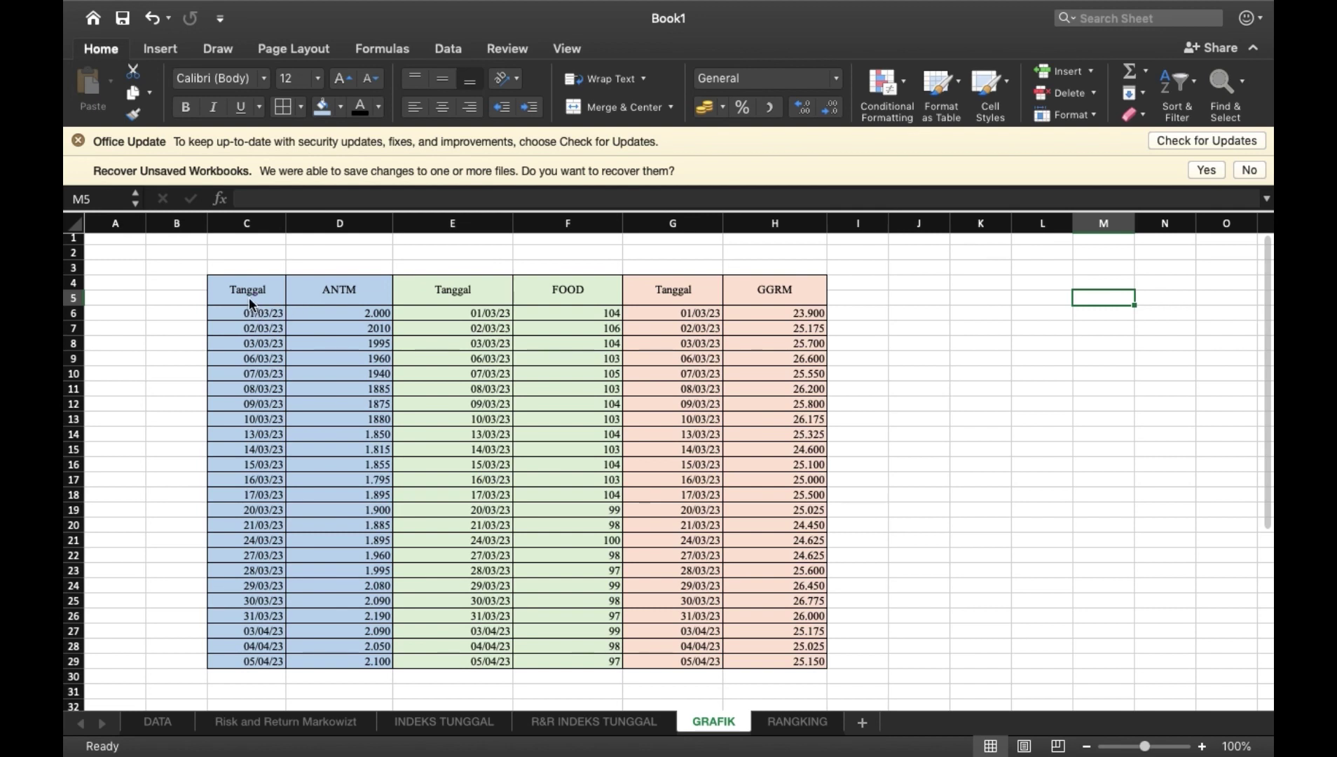
left_click(249, 301)
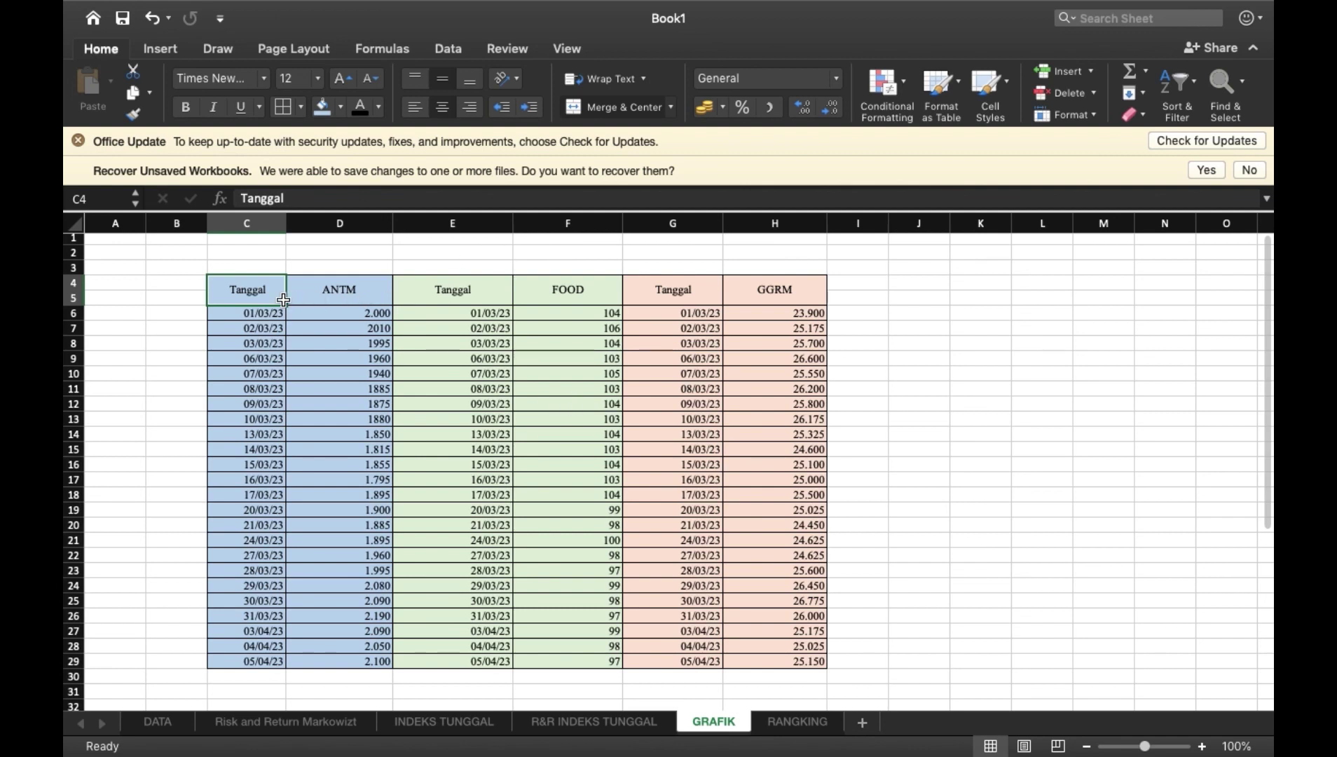
left_click_drag(260, 296, 336, 661)
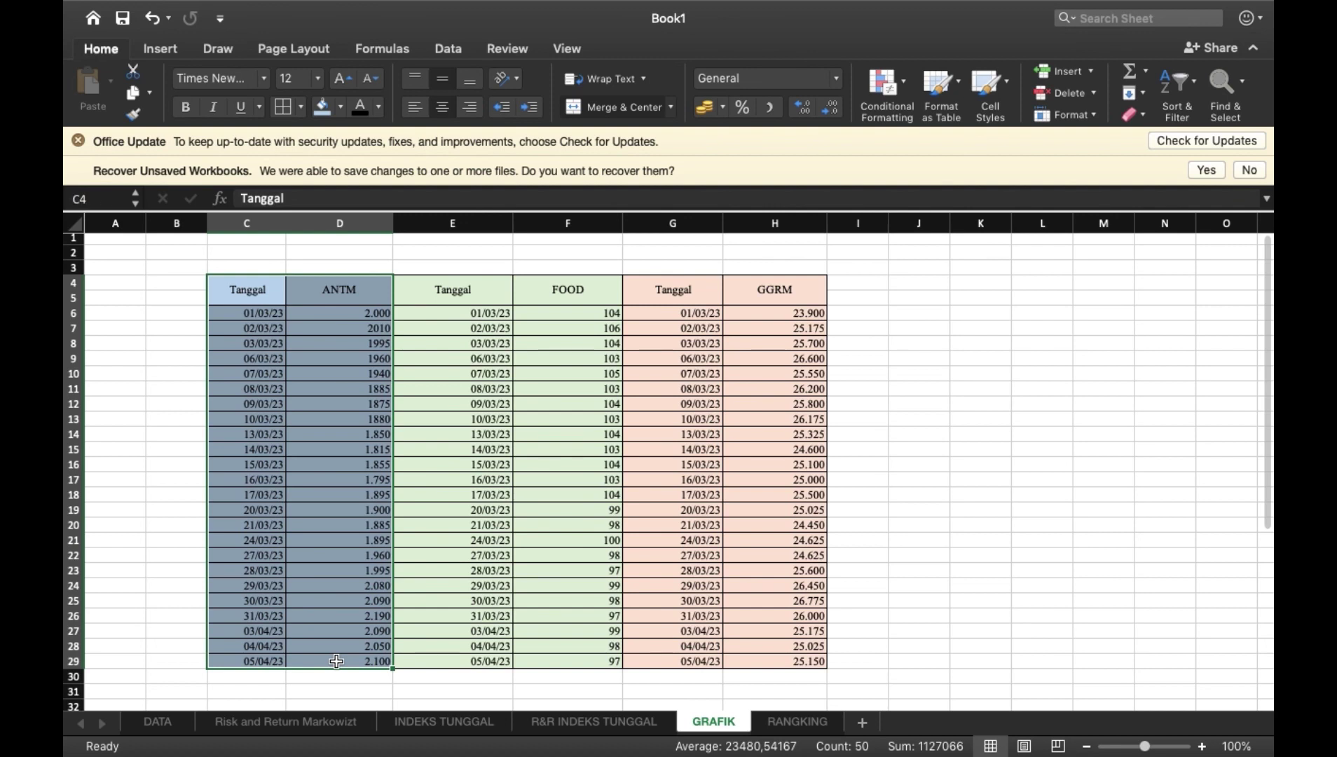
left_click(160, 48)
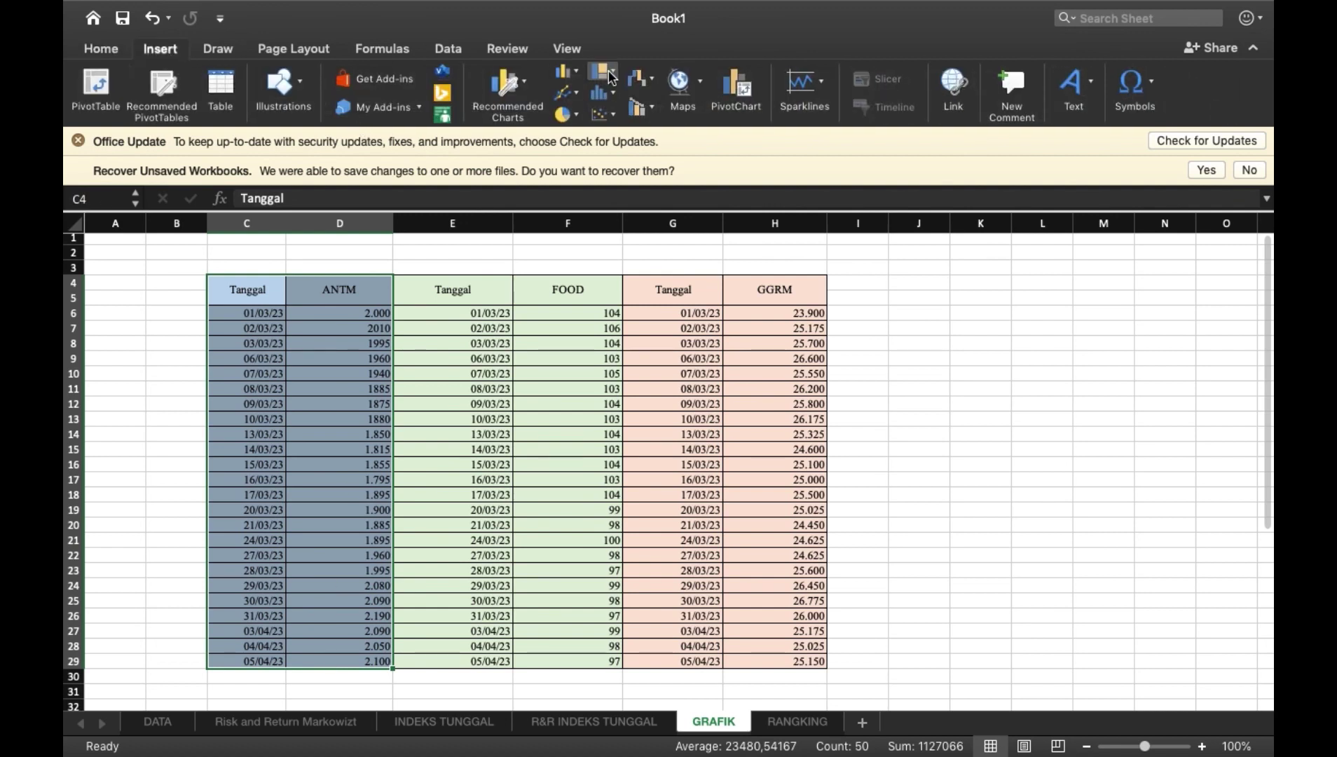
left_click(572, 91)
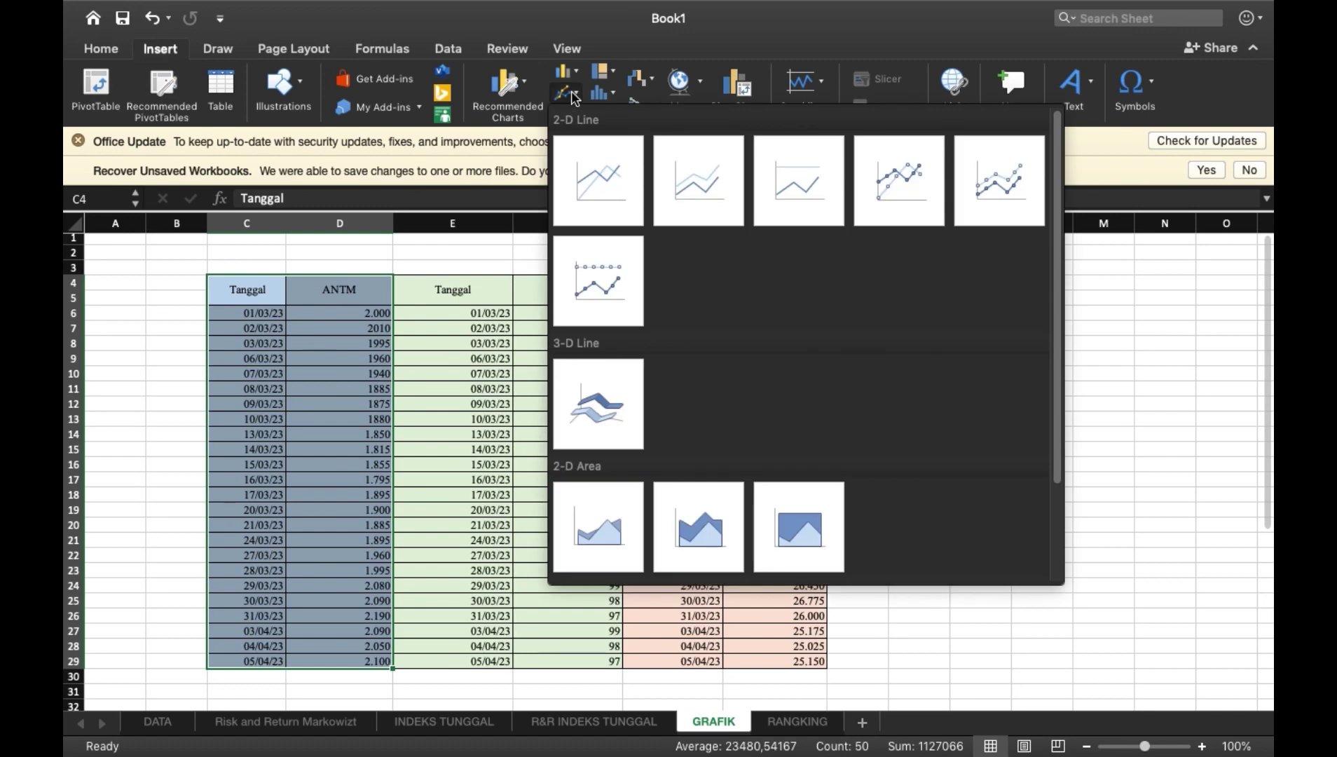
left_click(713, 173)
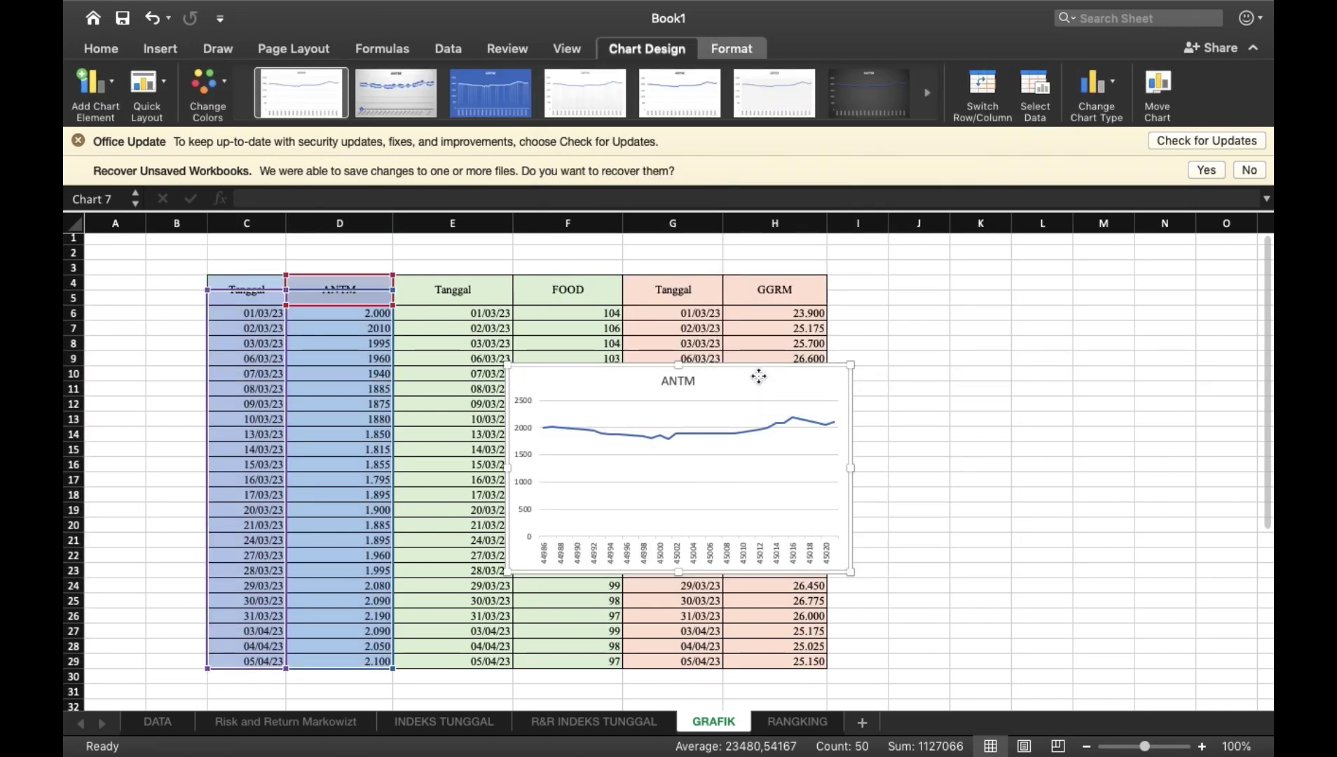
left_click_drag(759, 378, 1106, 327)
left_click(989, 601)
Insert a stacked 2-D line chart of the FOOD prices in E4:F29, narrow it slightly and place it below the ANTM chart.
scroll(631, 489, "right", 3)
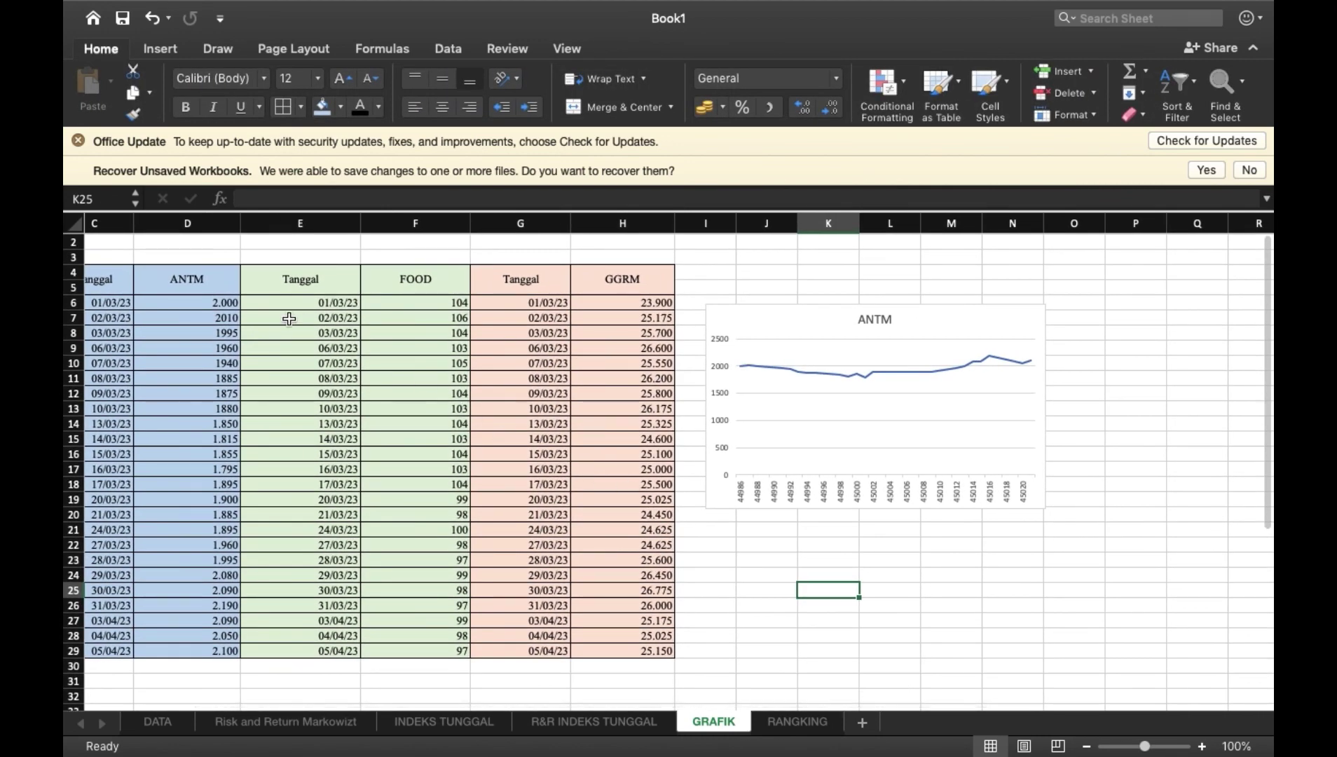
scroll(349, 318, "right", 2)
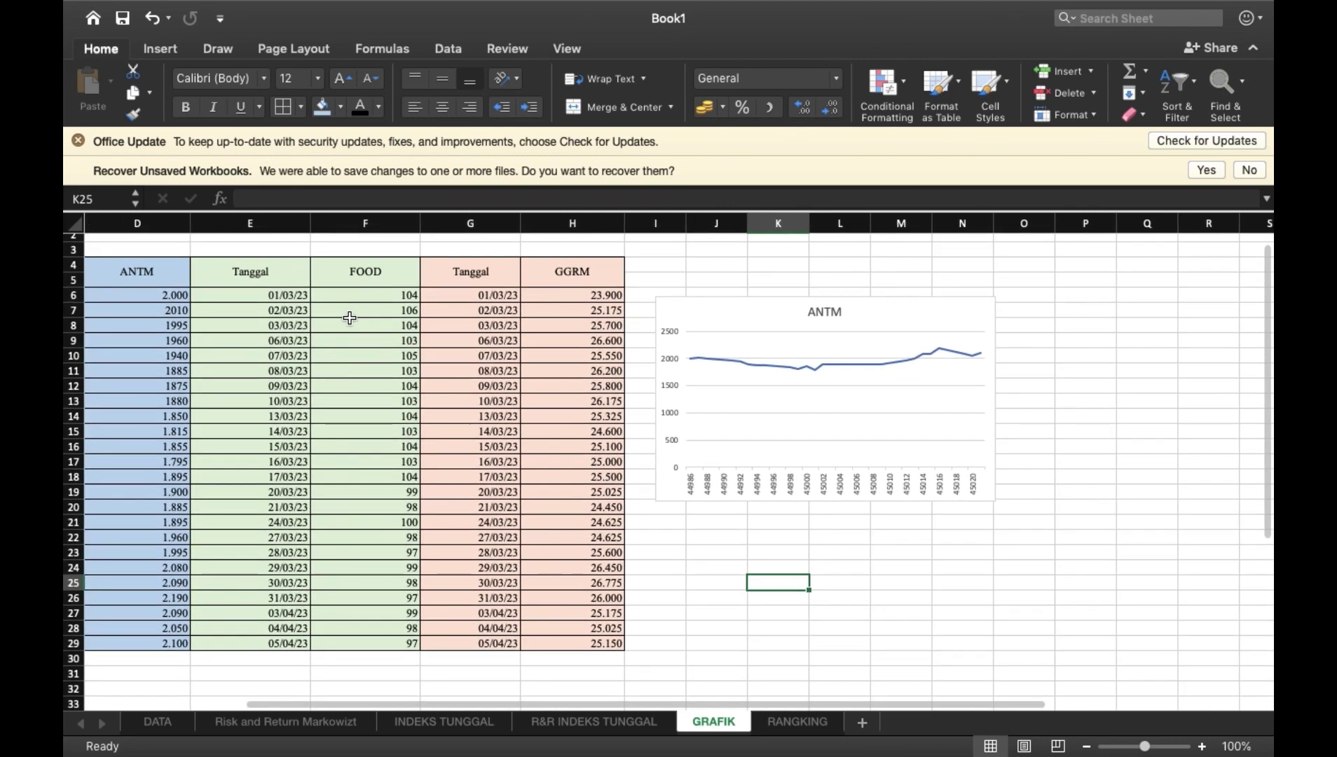
left_click_drag(265, 275, 315, 642)
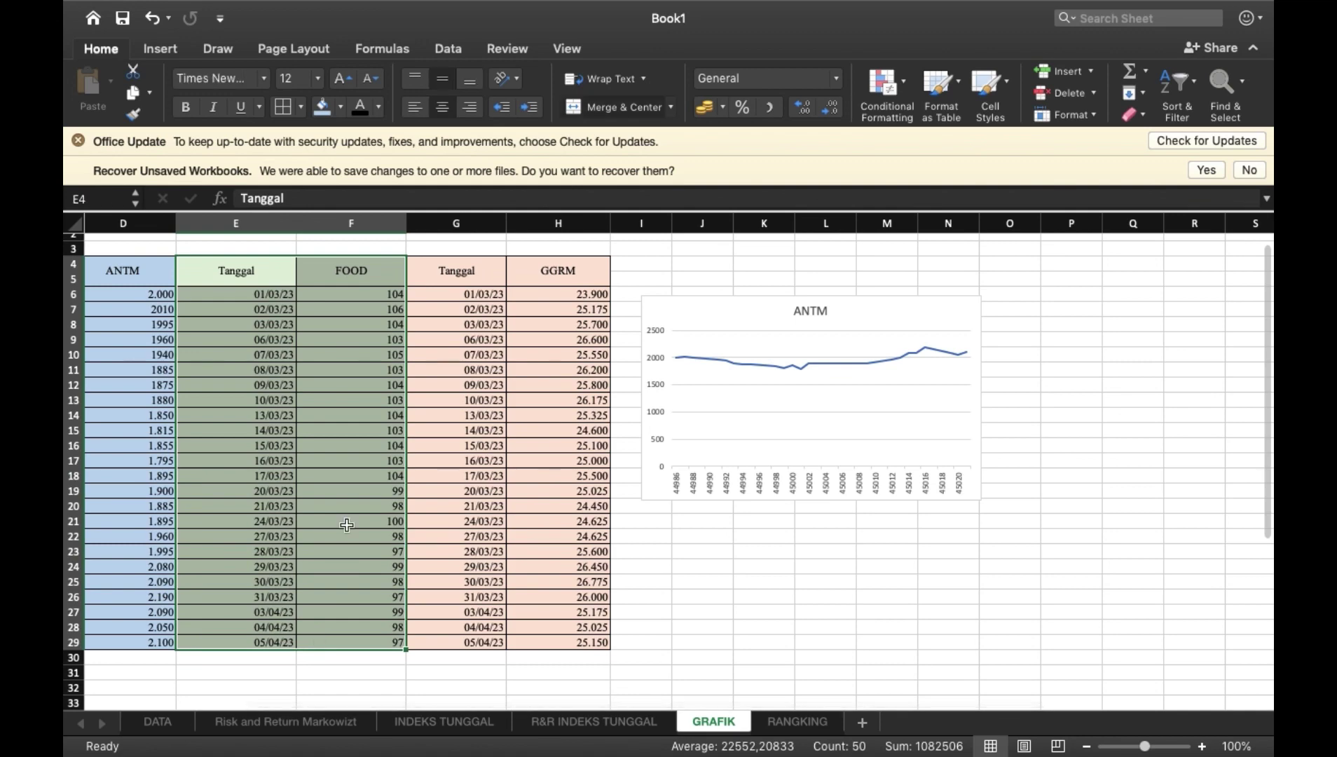
left_click(159, 48)
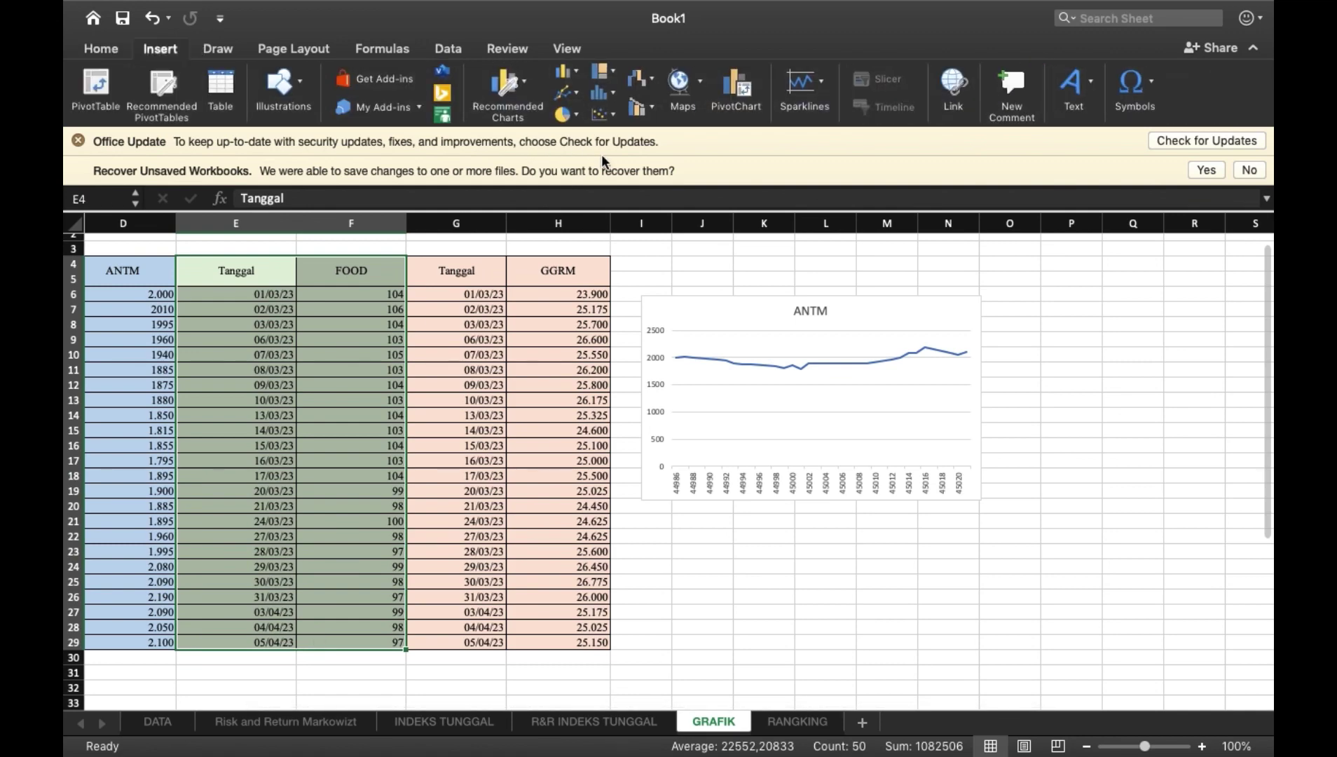
left_click(564, 92)
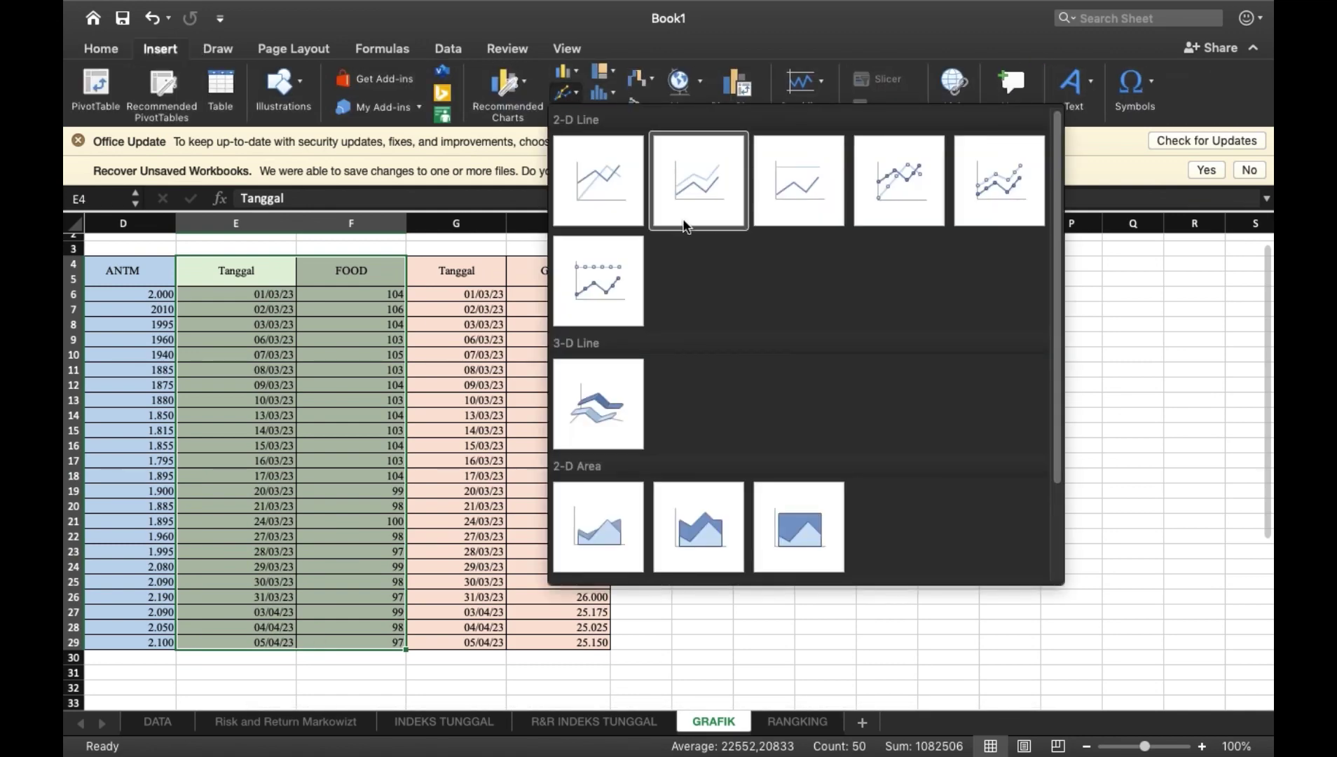
left_click(716, 184)
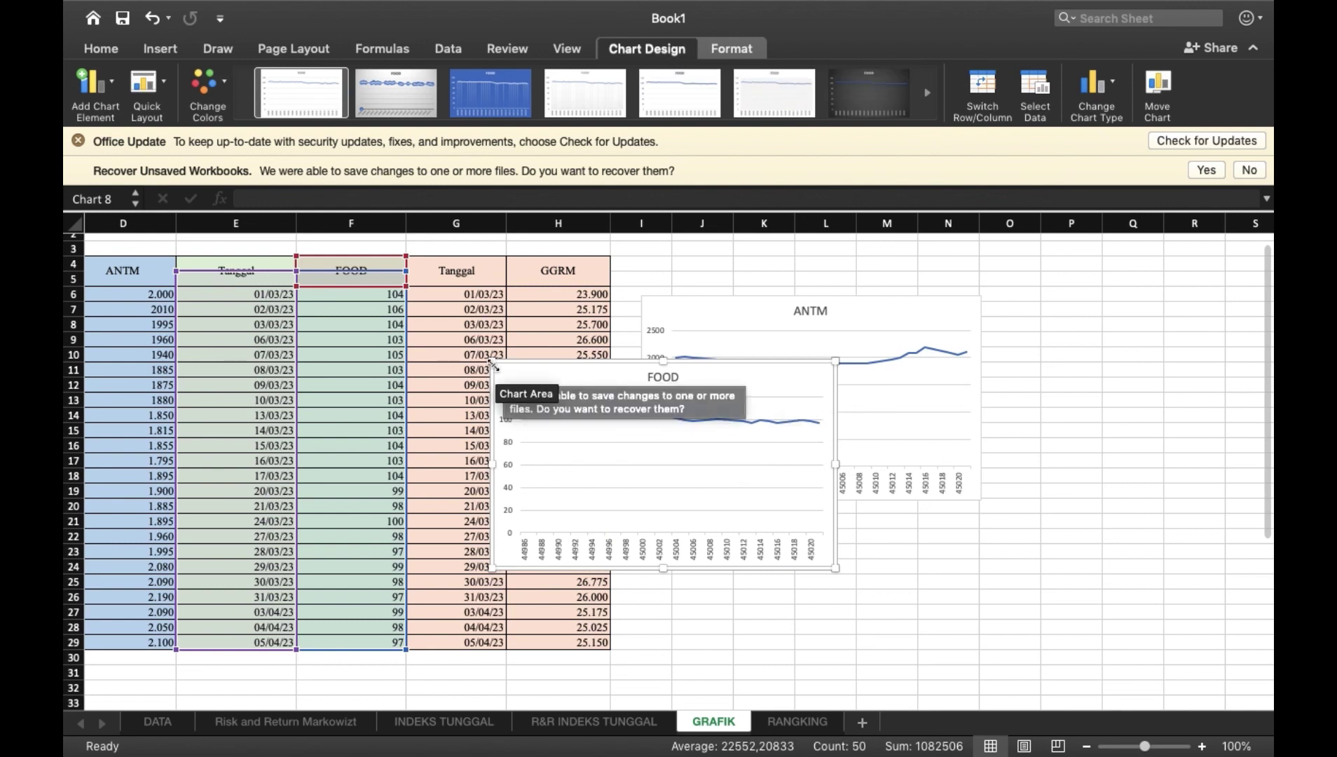
left_click_drag(490, 372, 519, 374)
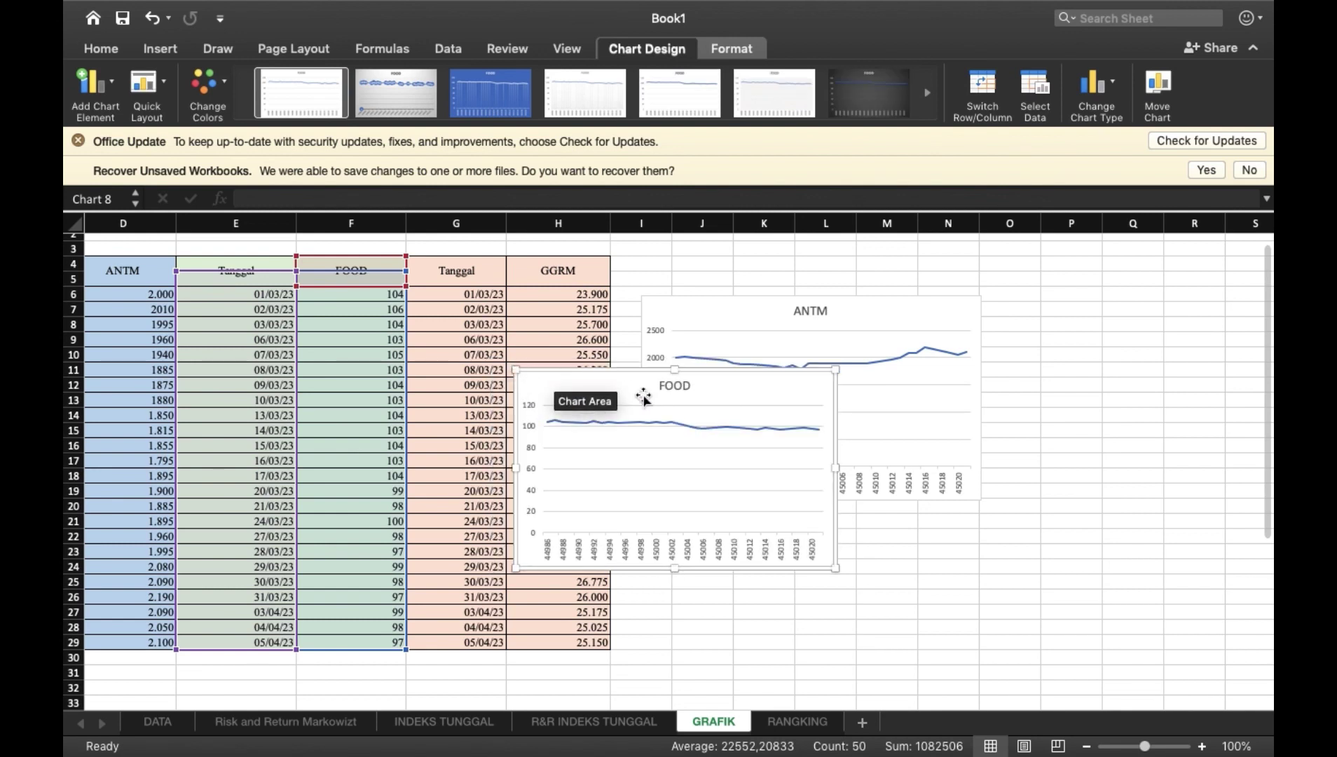
left_click_drag(618, 391, 744, 563)
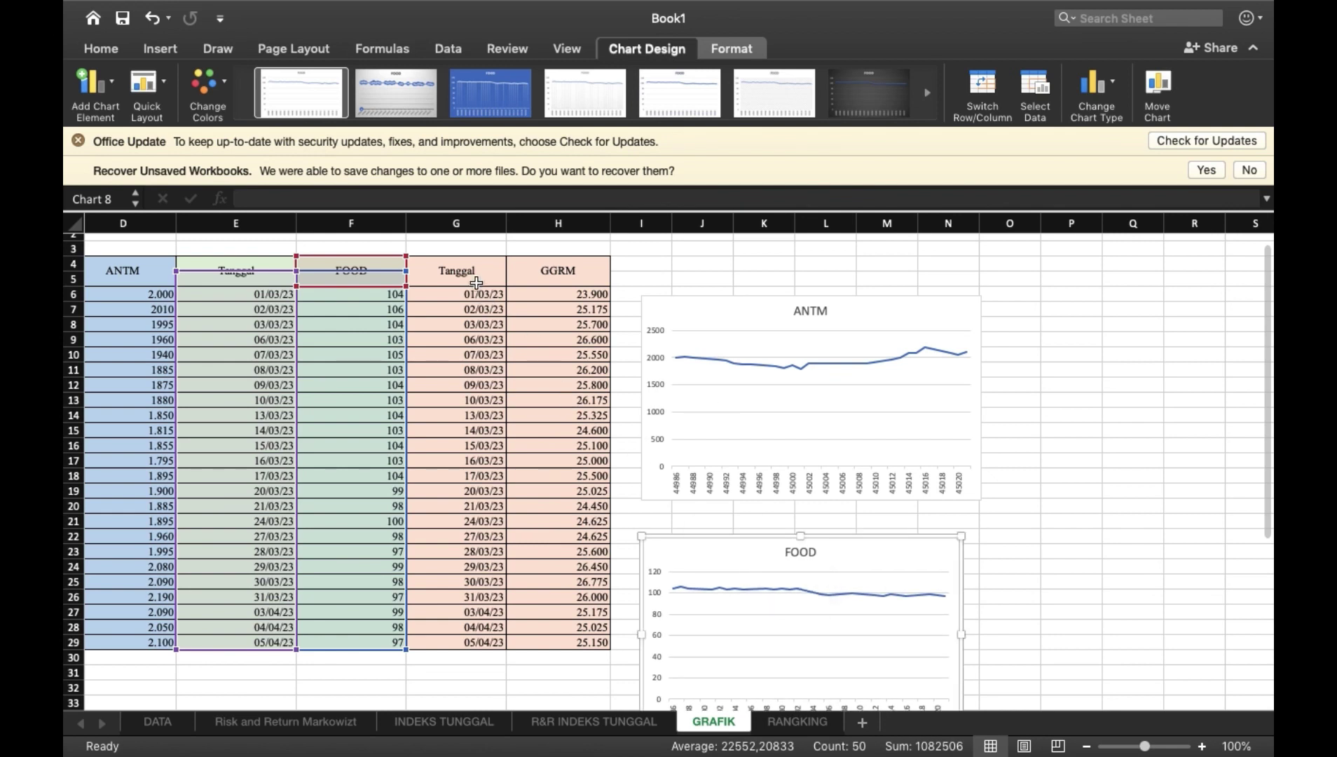
Insert a stacked 2-D line chart of the GGRM dates and prices in G4:H29.
left_click(475, 279)
left_click_drag(475, 279, 550, 642)
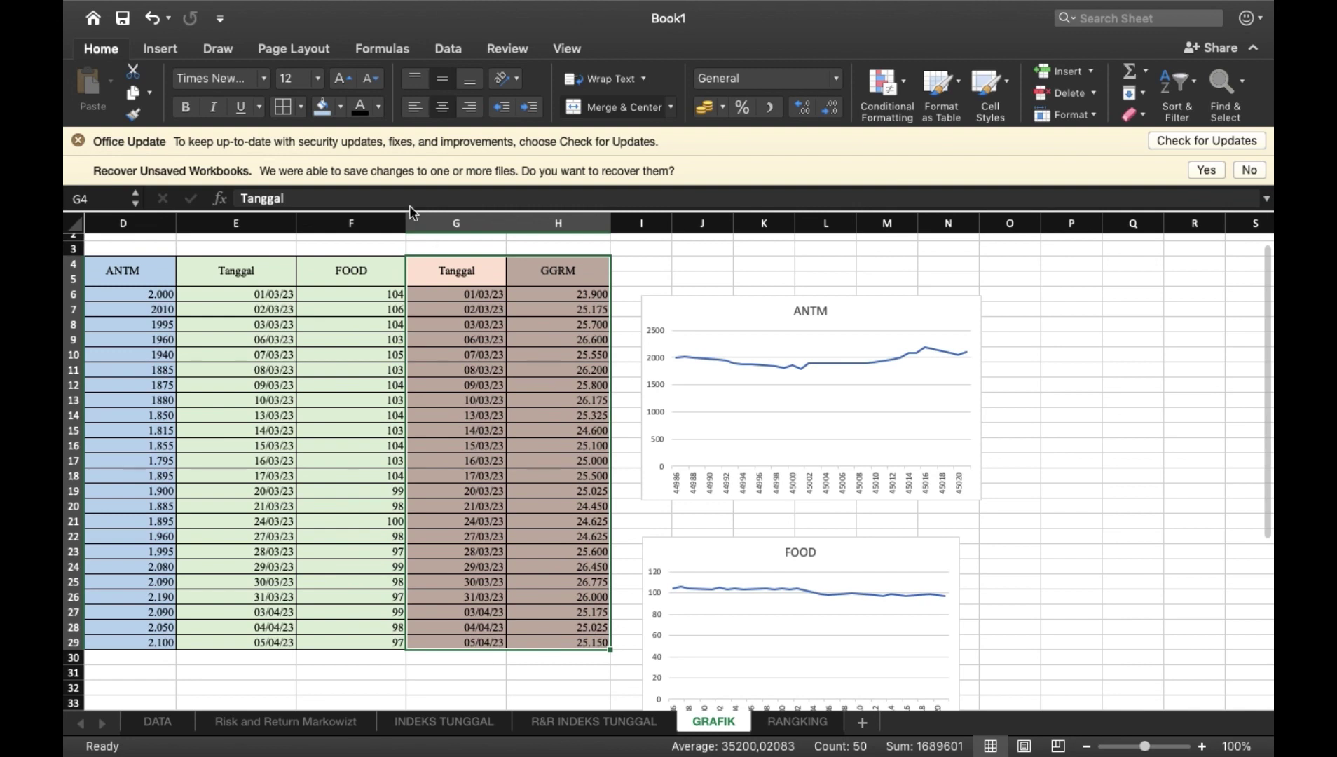
left_click(160, 47)
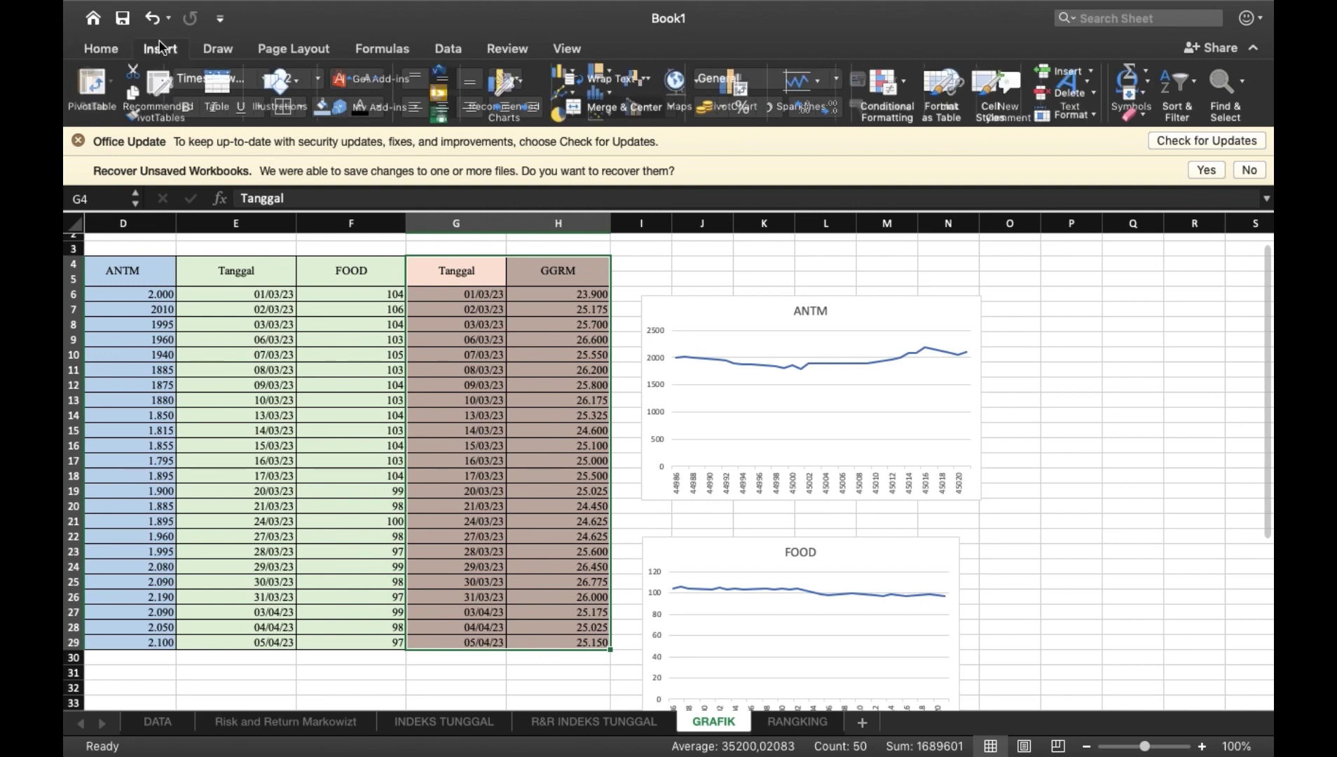
left_click(574, 73)
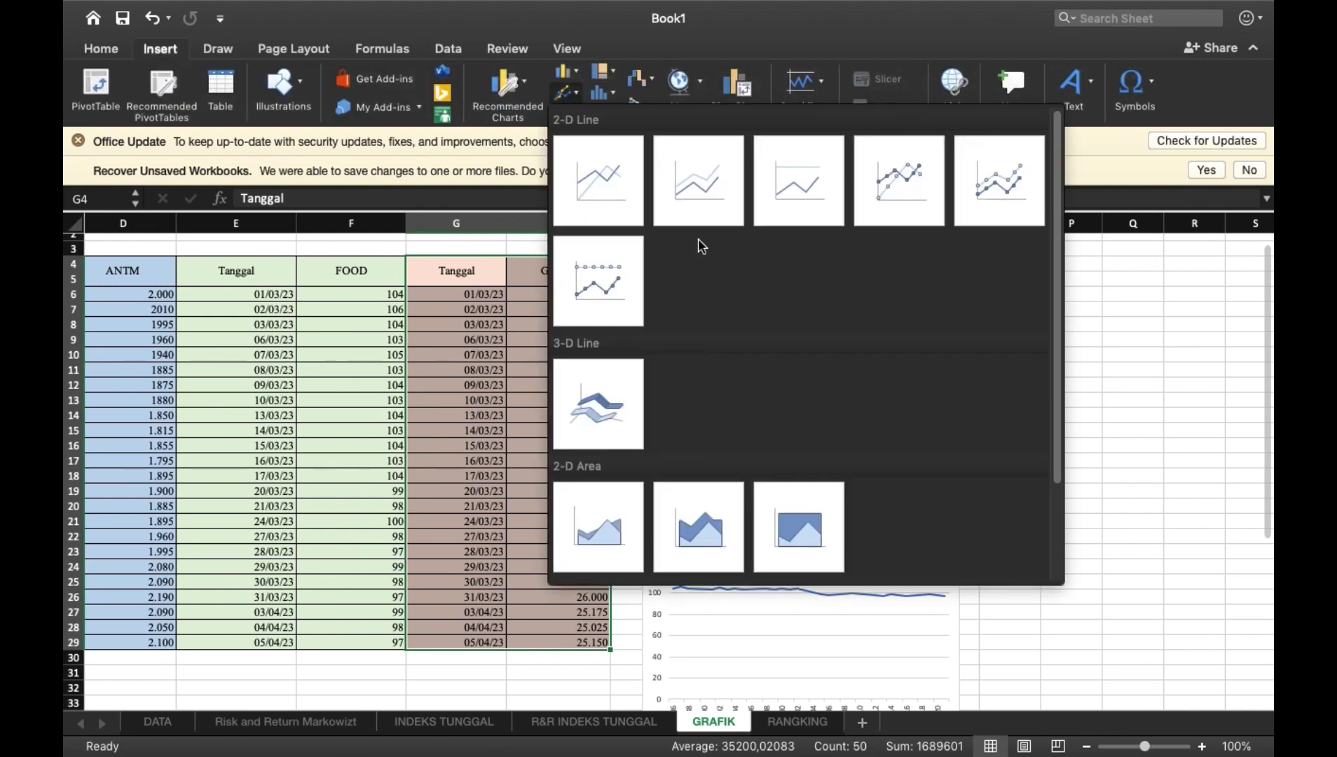
left_click(734, 185)
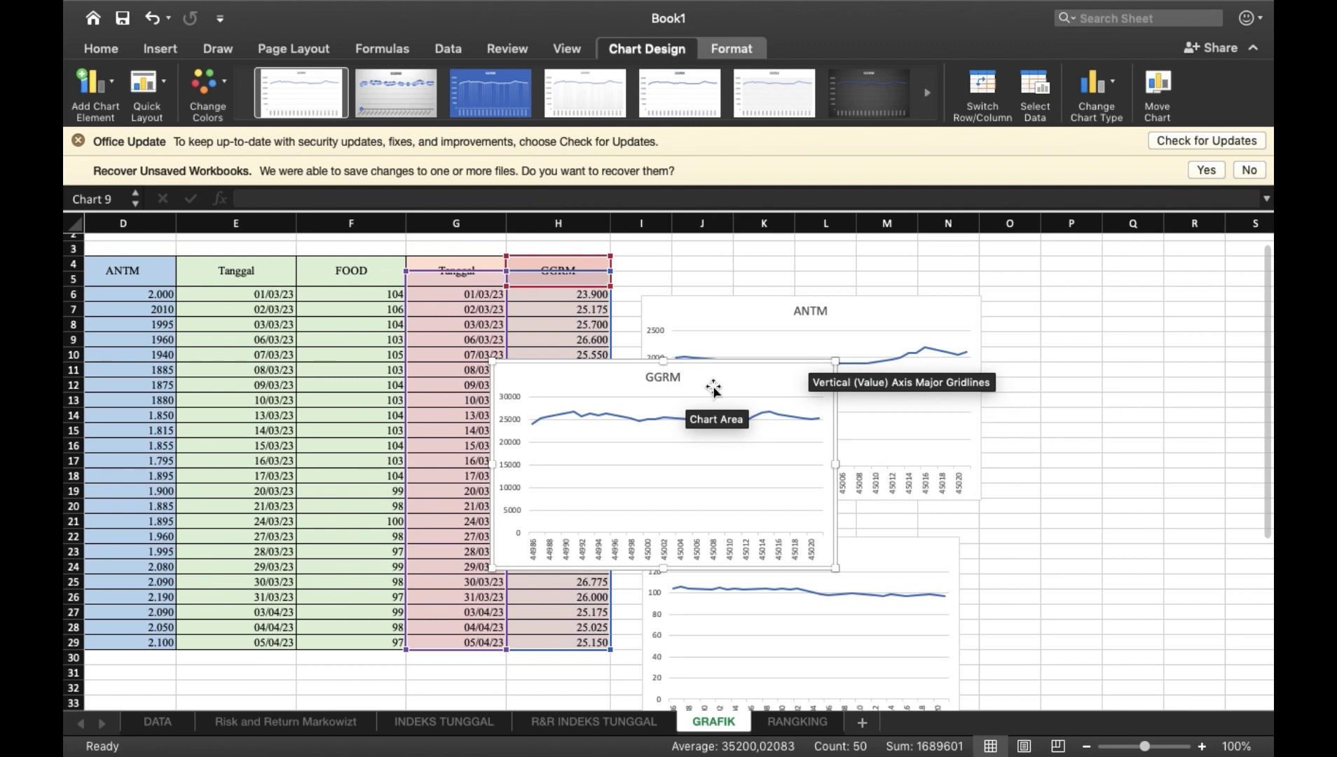
Move the GGRM chart to the right of the ANTM and FOOD charts, over about columns P to U.
left_click_drag(713, 390, 1210, 522)
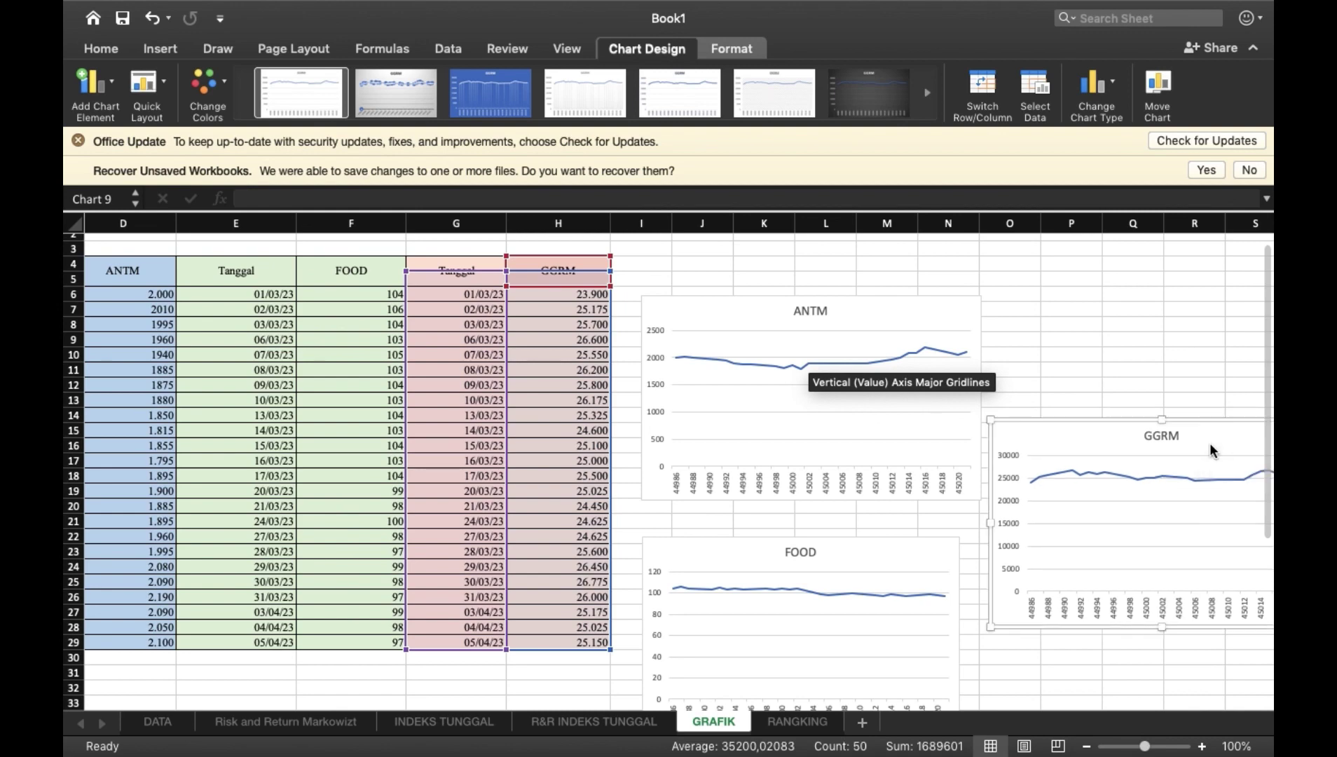
left_click(1123, 344)
scroll(991, 418, "right", 10)
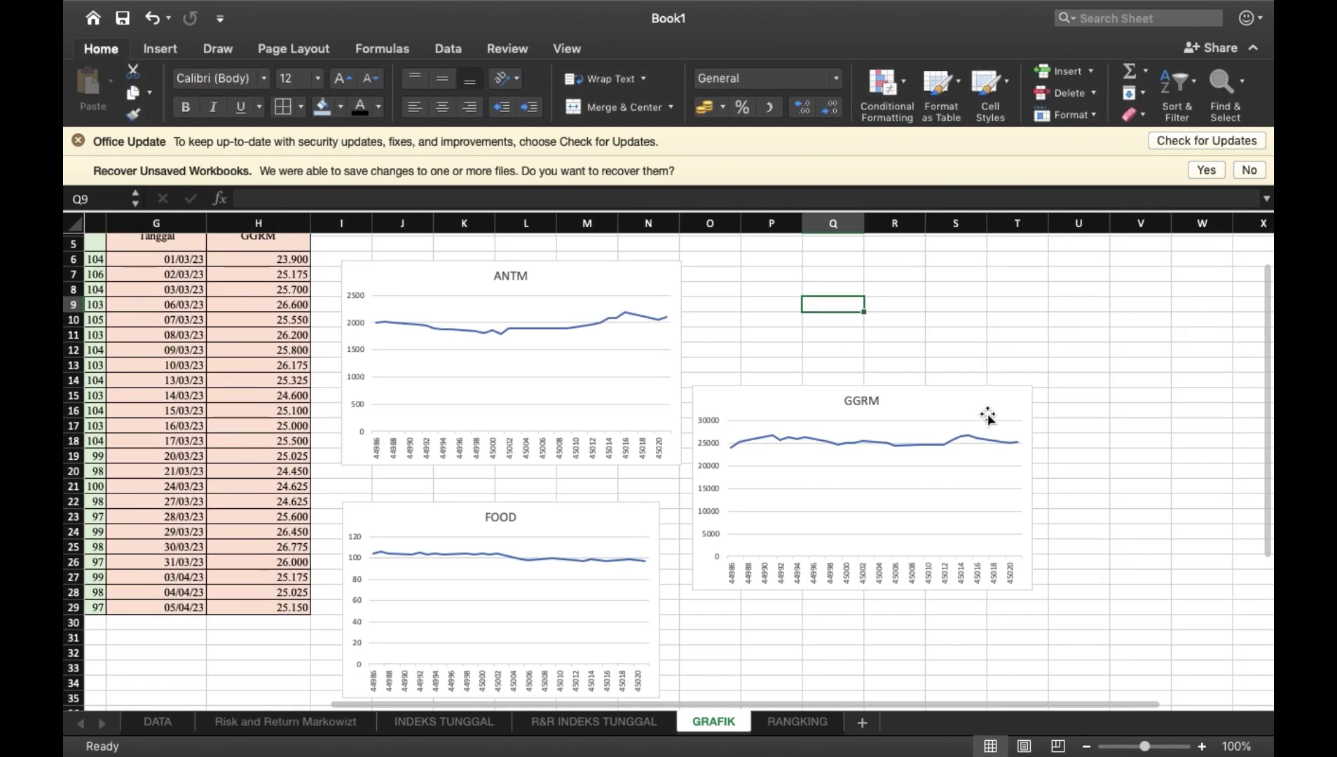
left_click(858, 397)
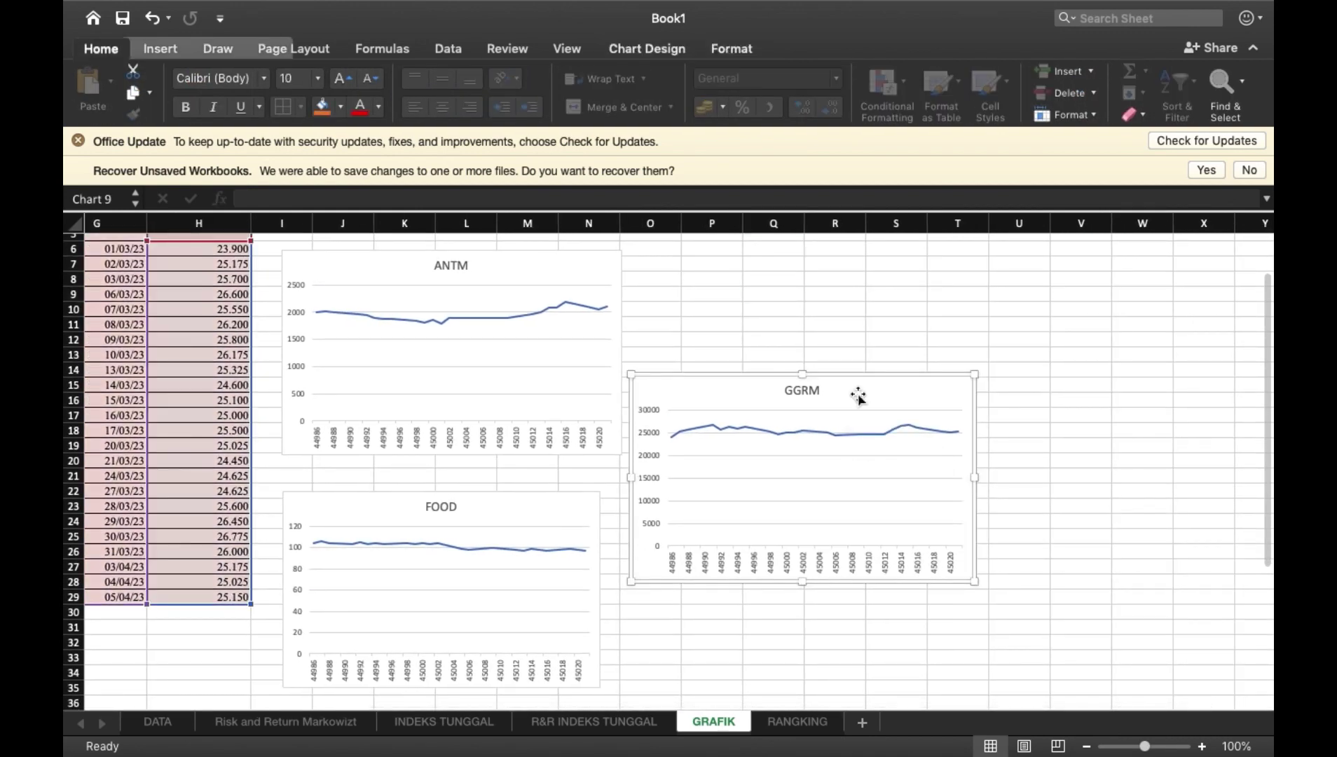
left_click_drag(858, 397, 929, 395)
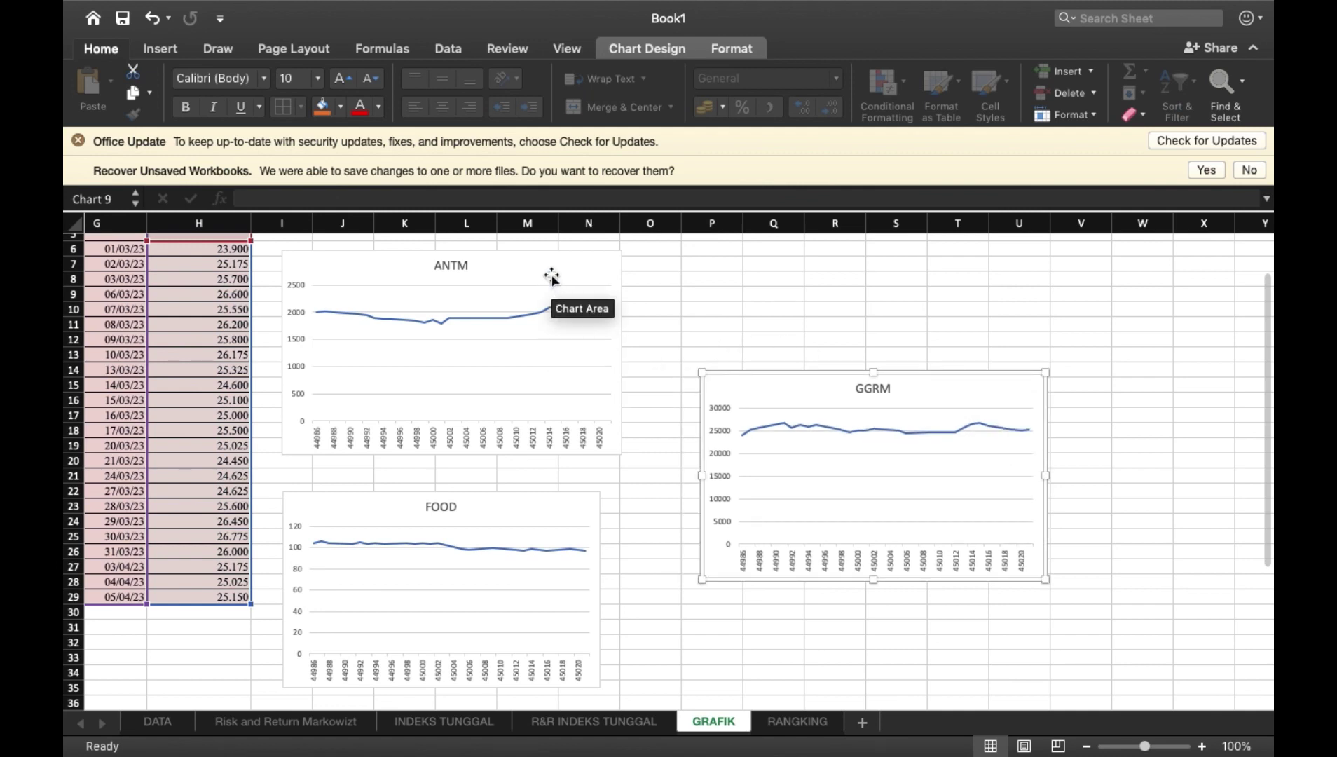
left_click(678, 293)
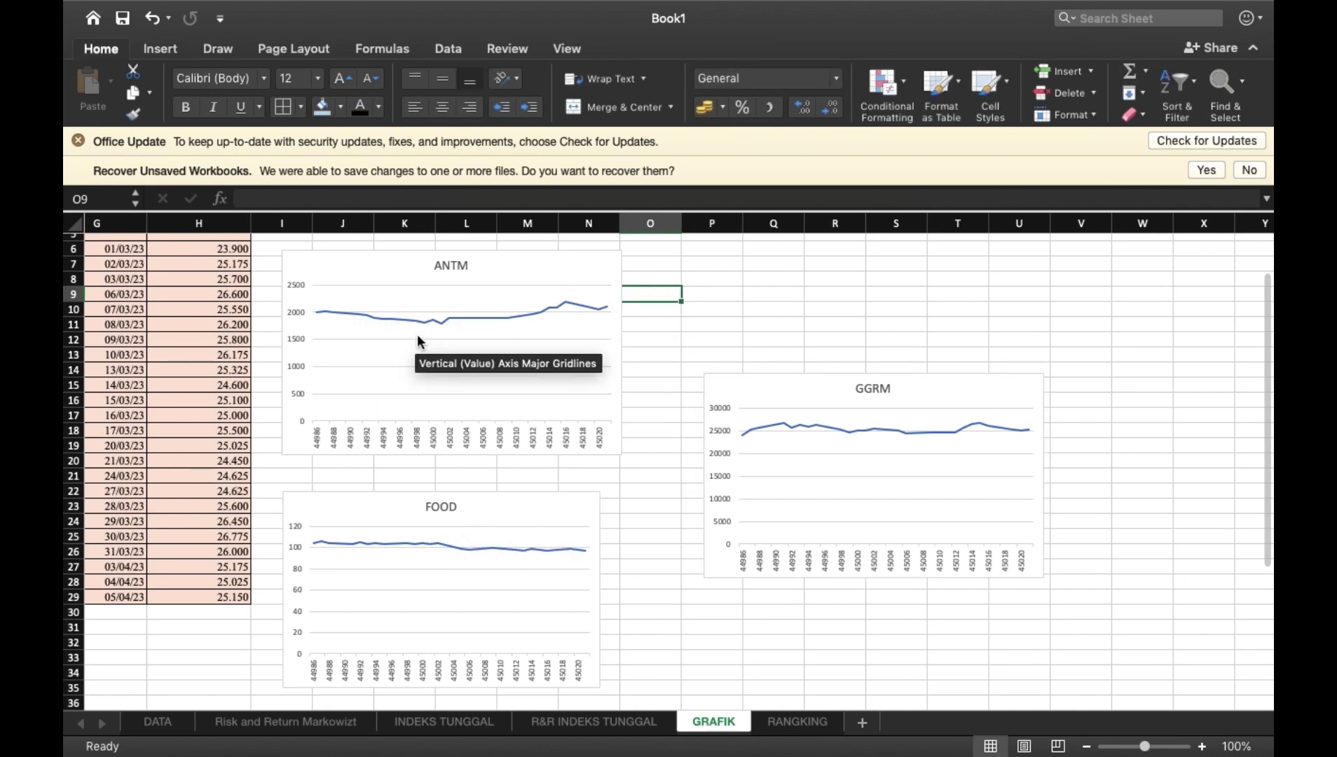
mouse_move(482, 324)
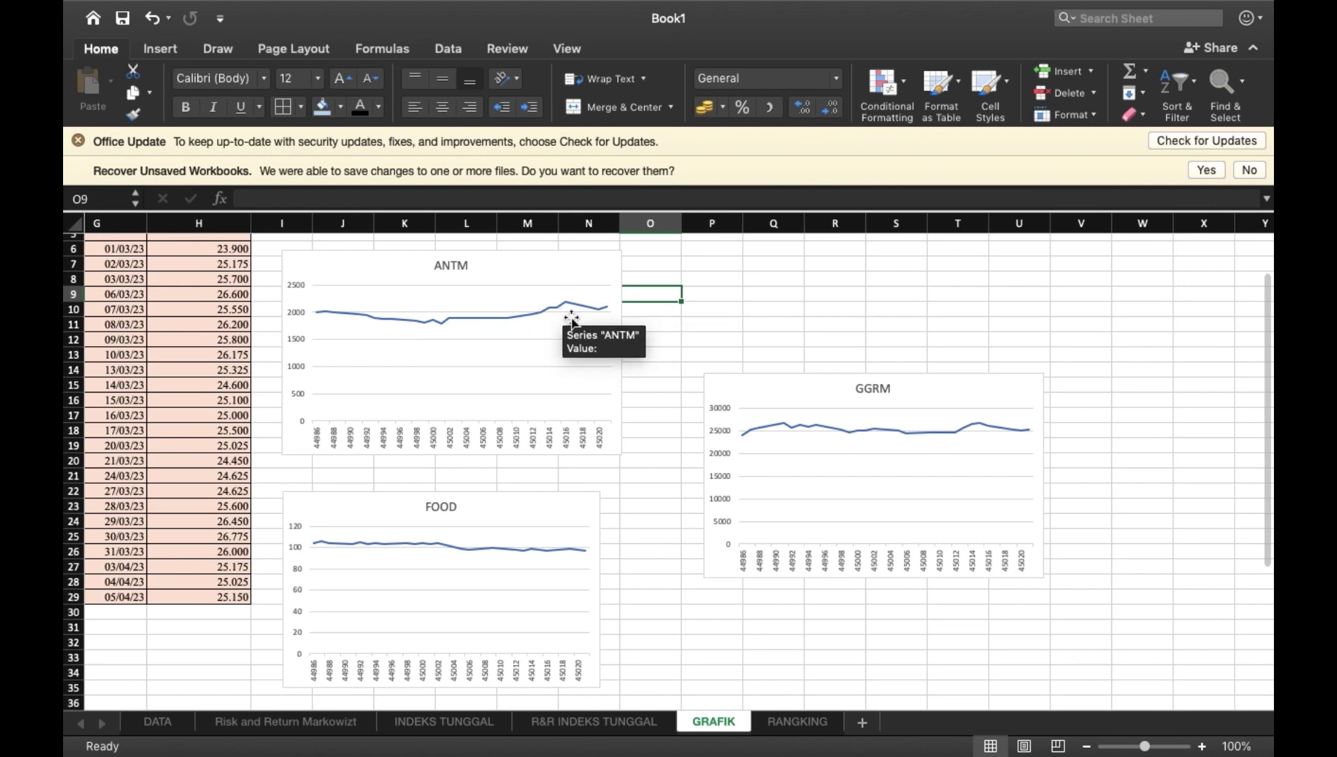
mouse_move(774, 429)
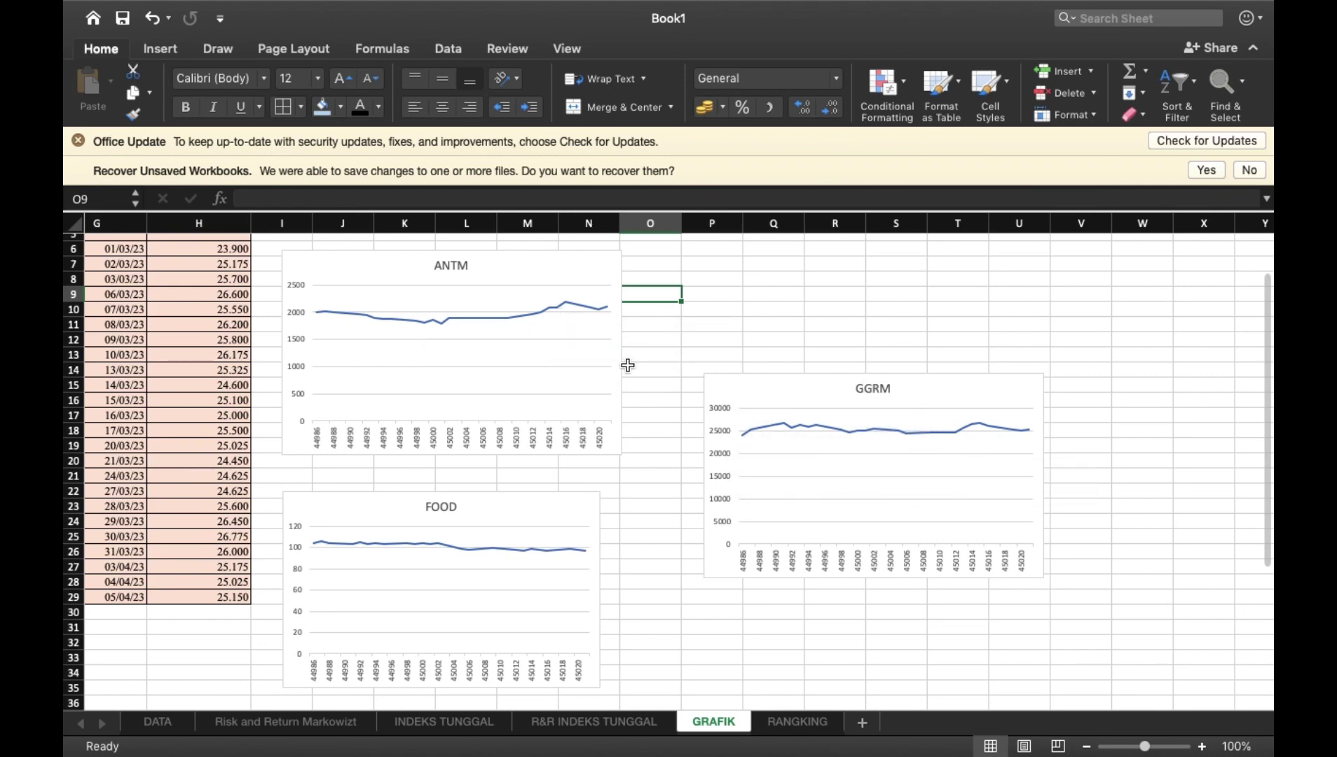
scroll(627, 365, "up", 2)
scroll(628, 366, "left", 2)
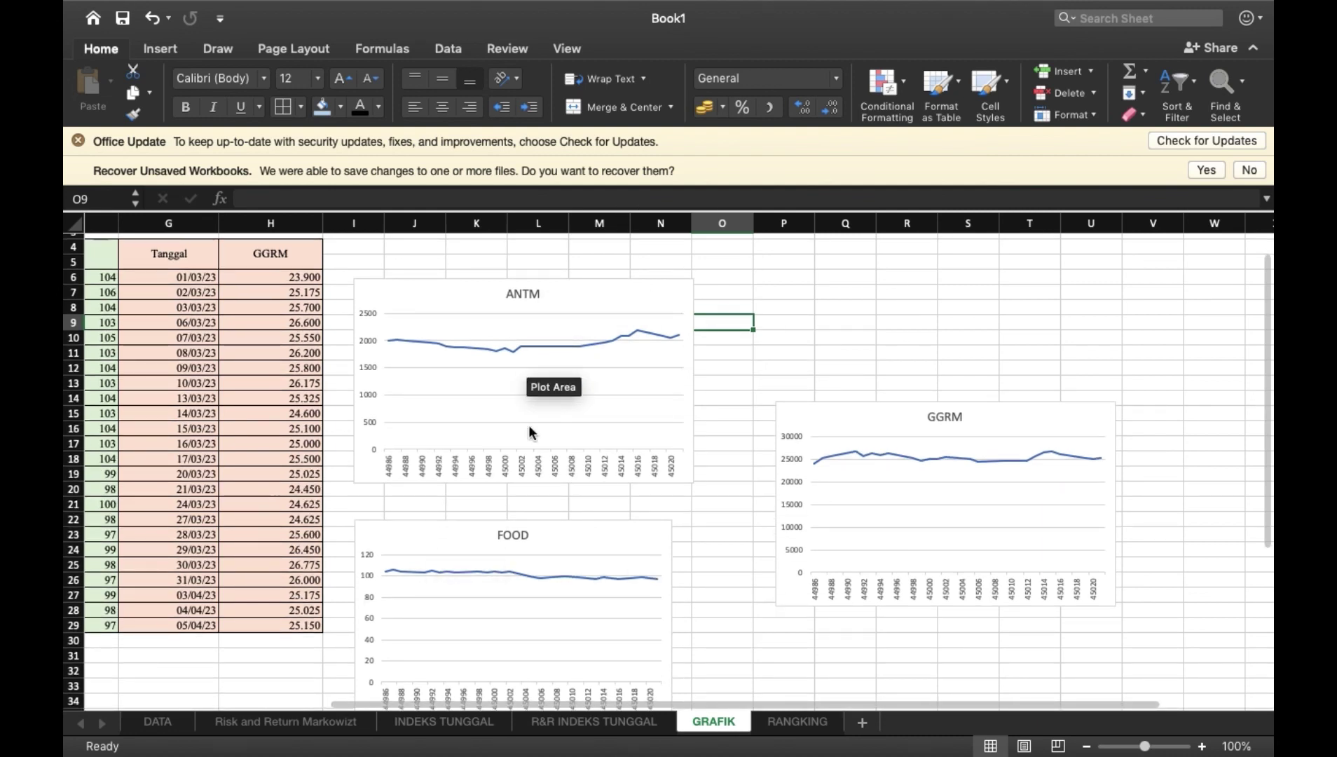
Clear the ANTM KESIMPULAN formula from F6 on the RANGKING sheet.
left_click(803, 730)
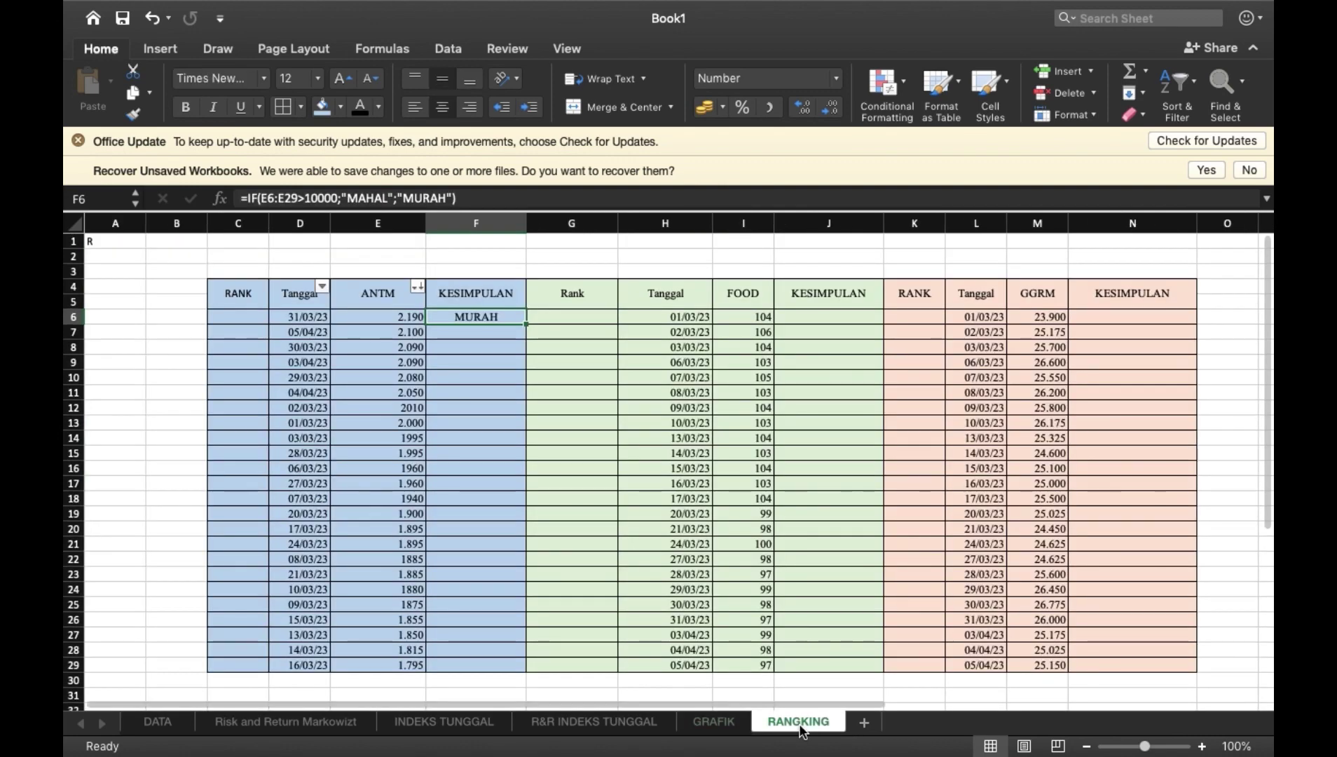
key("Delete")
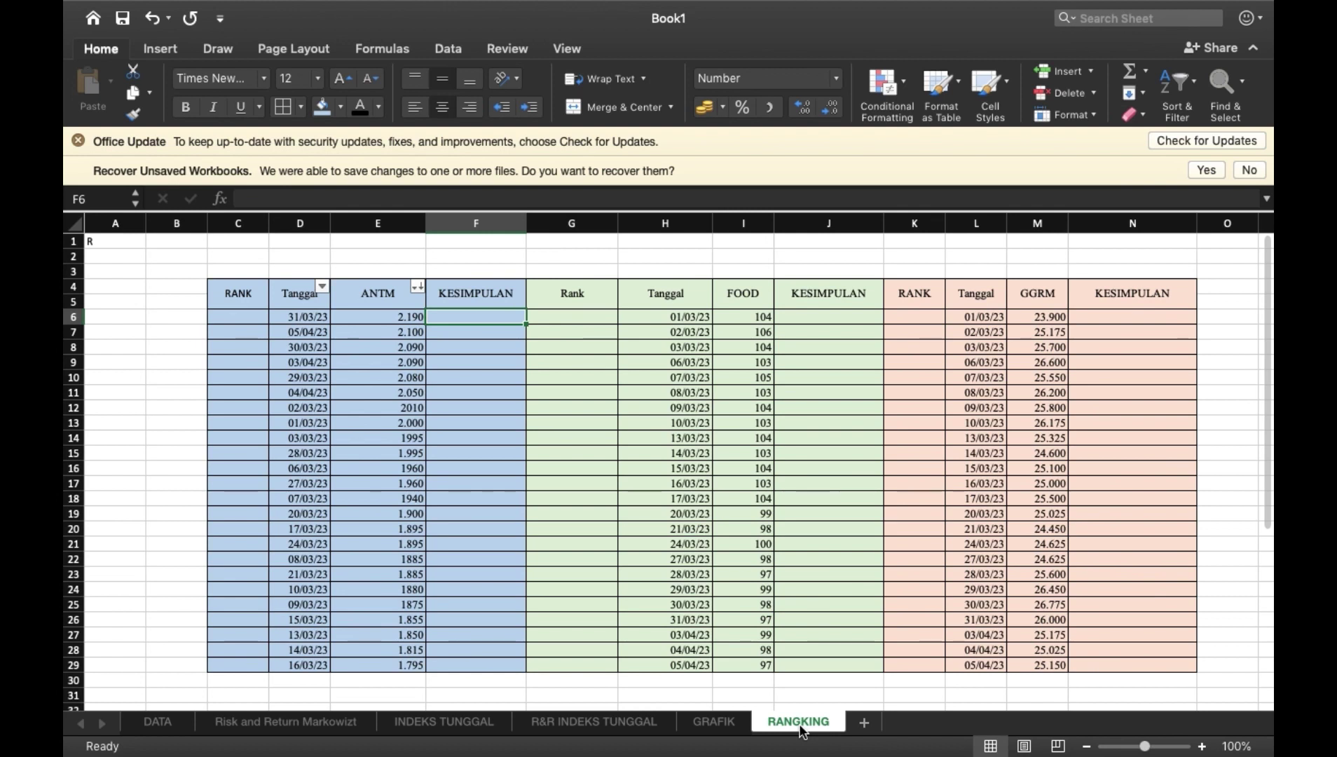
Remove the filter from the blue table's Tanggal and ANTM headers in D4:E4 and apply it again.
left_click(302, 288)
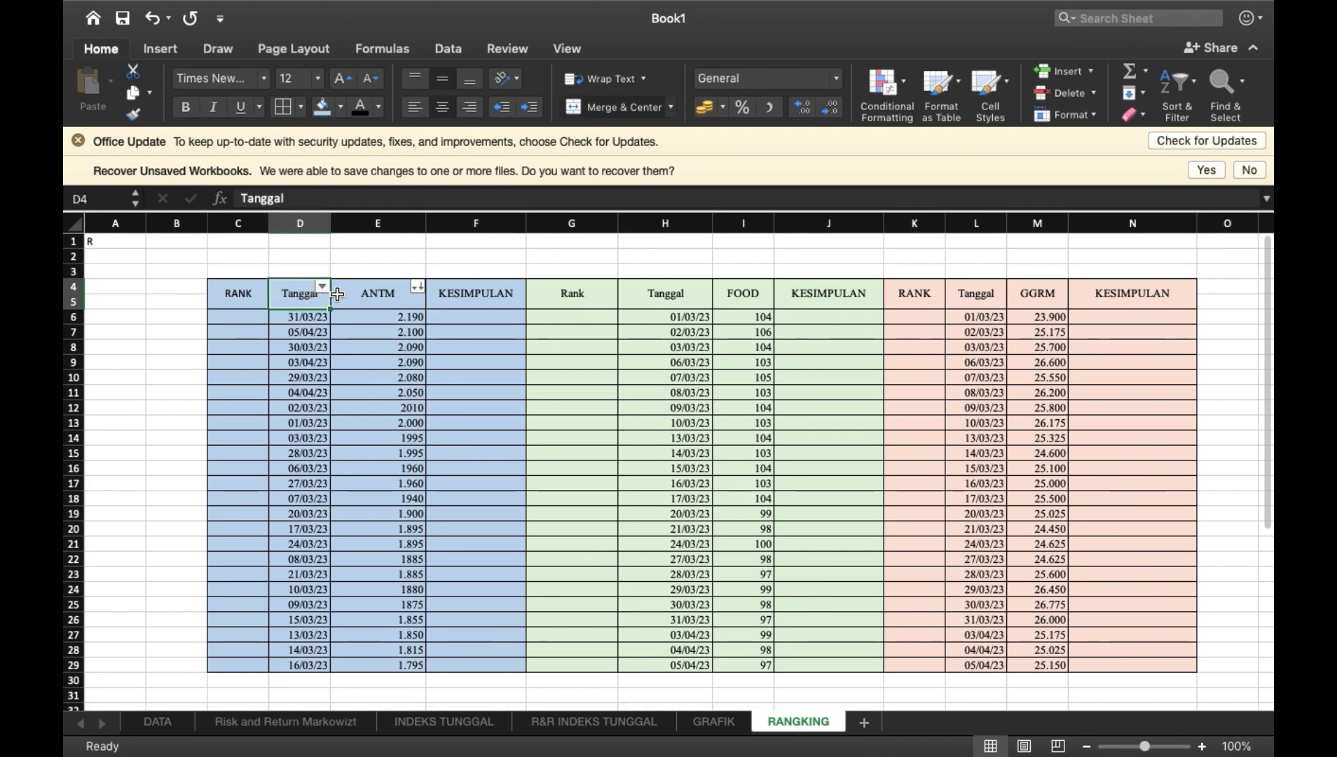
left_click(374, 296, "shift")
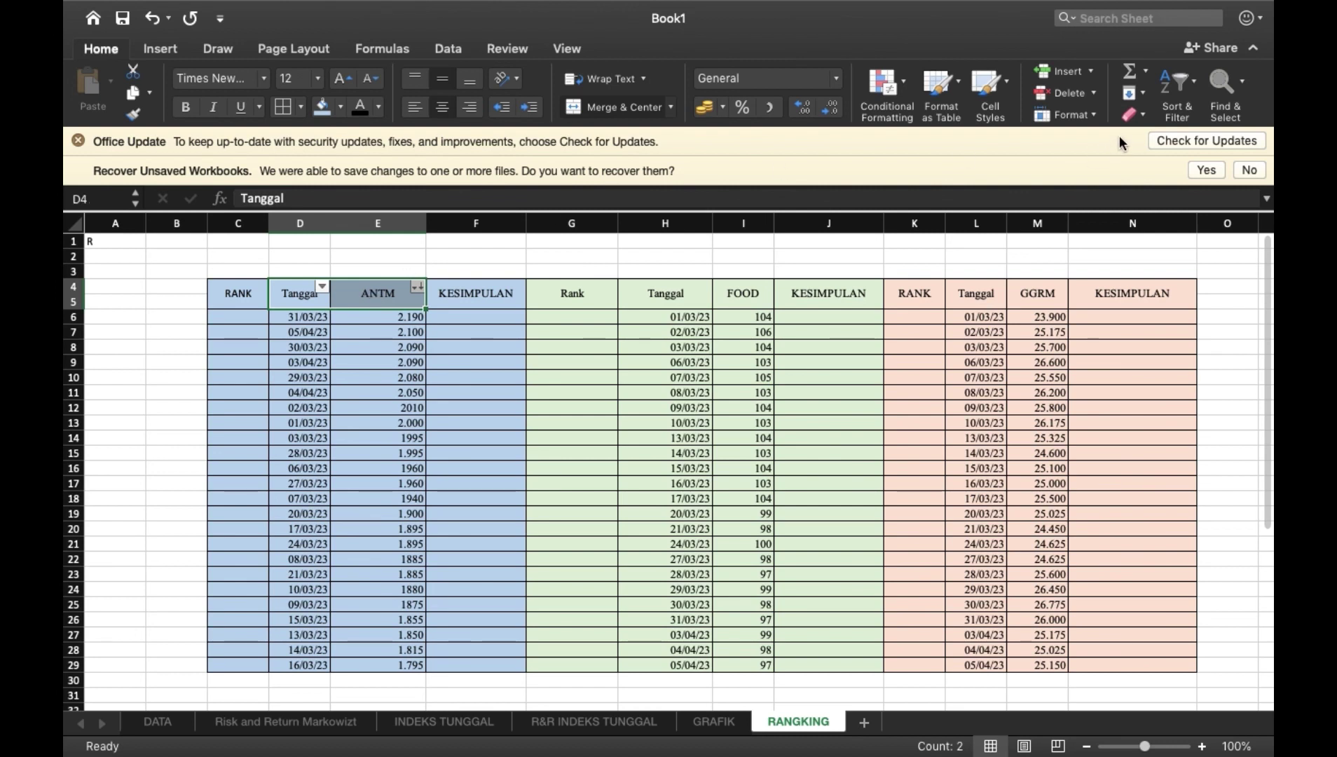
left_click(1177, 104)
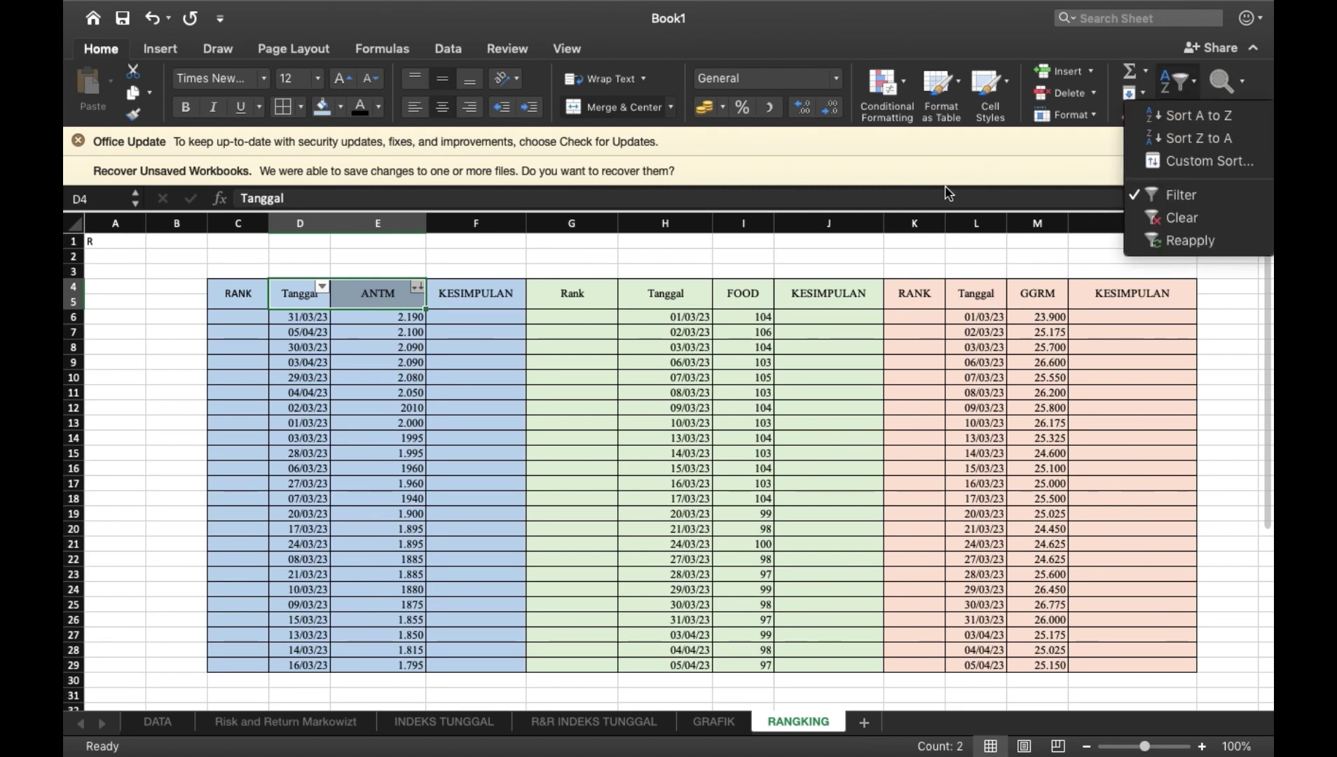
left_click(1188, 190)
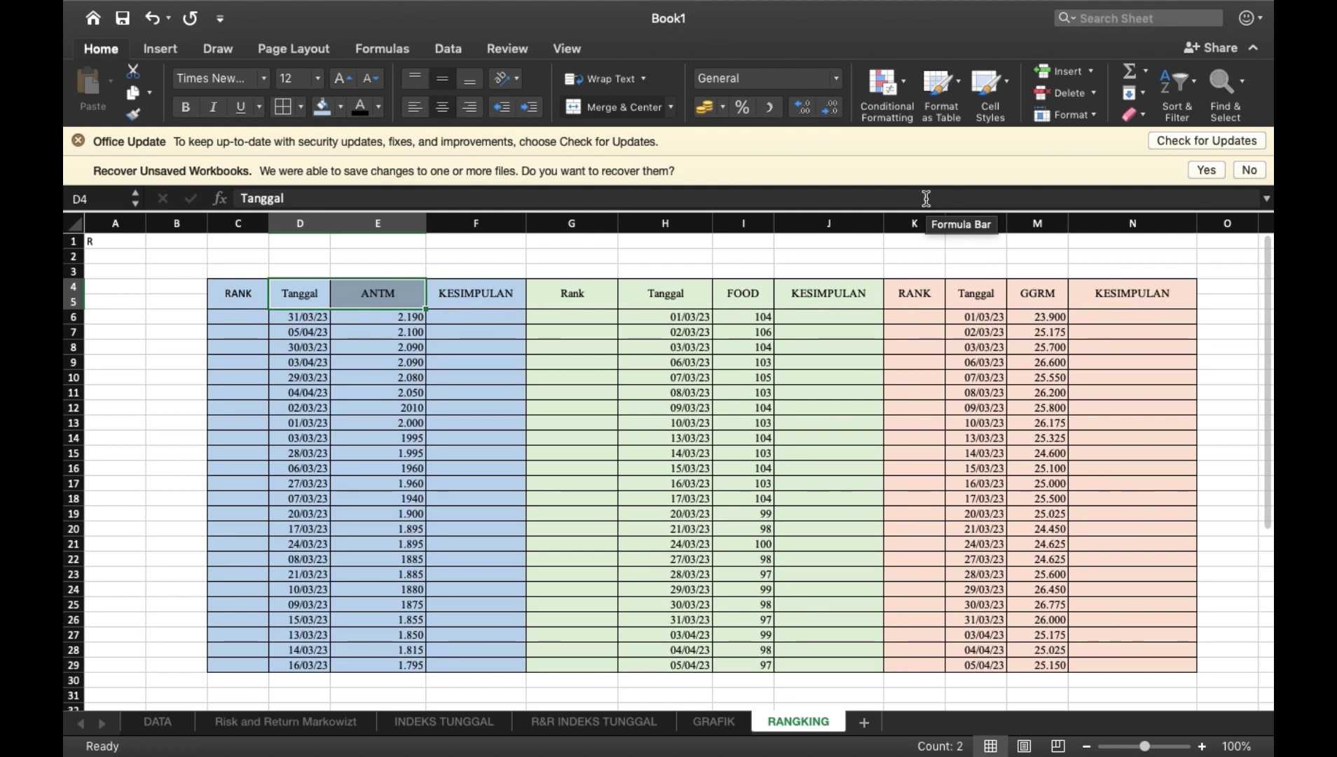
left_click(1190, 89)
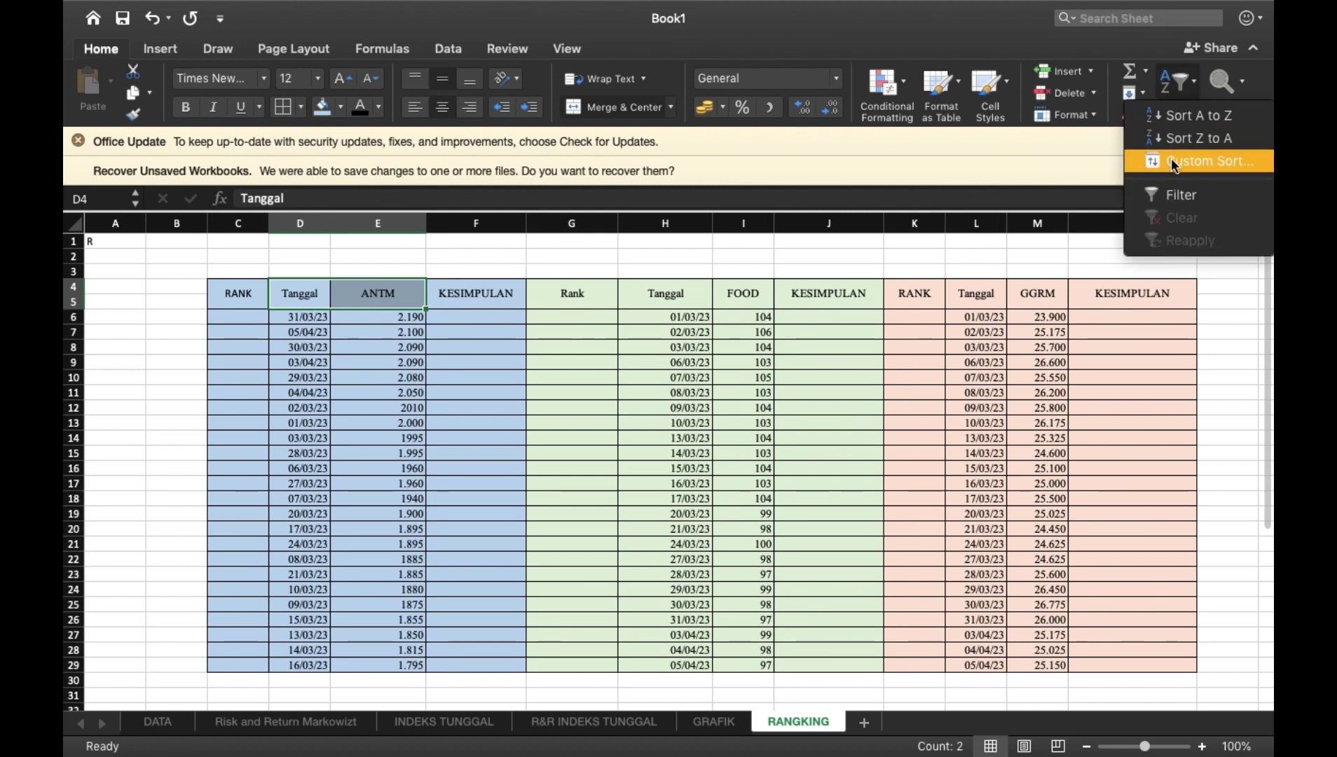
left_click(1165, 193)
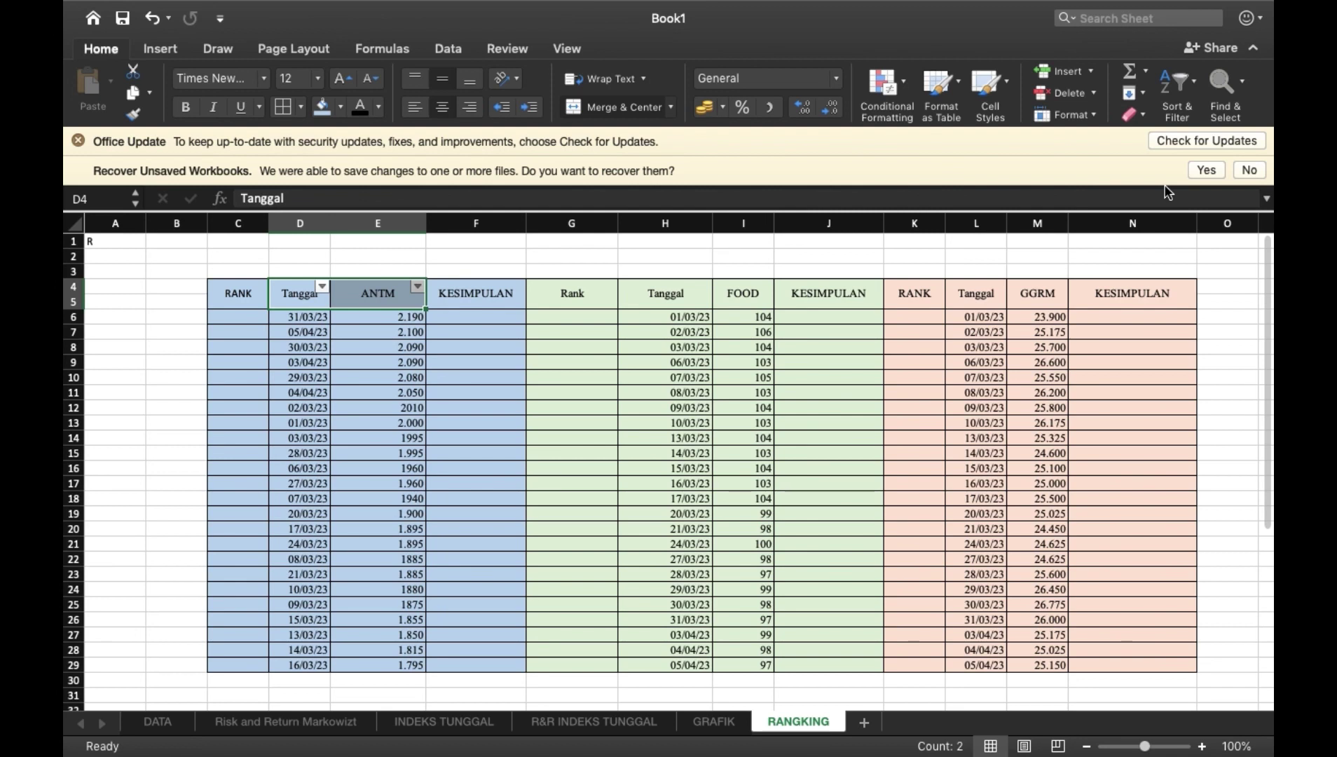
Sort the ANTM prices in descending order using the column's filter.
left_click(470, 255)
left_click(418, 288)
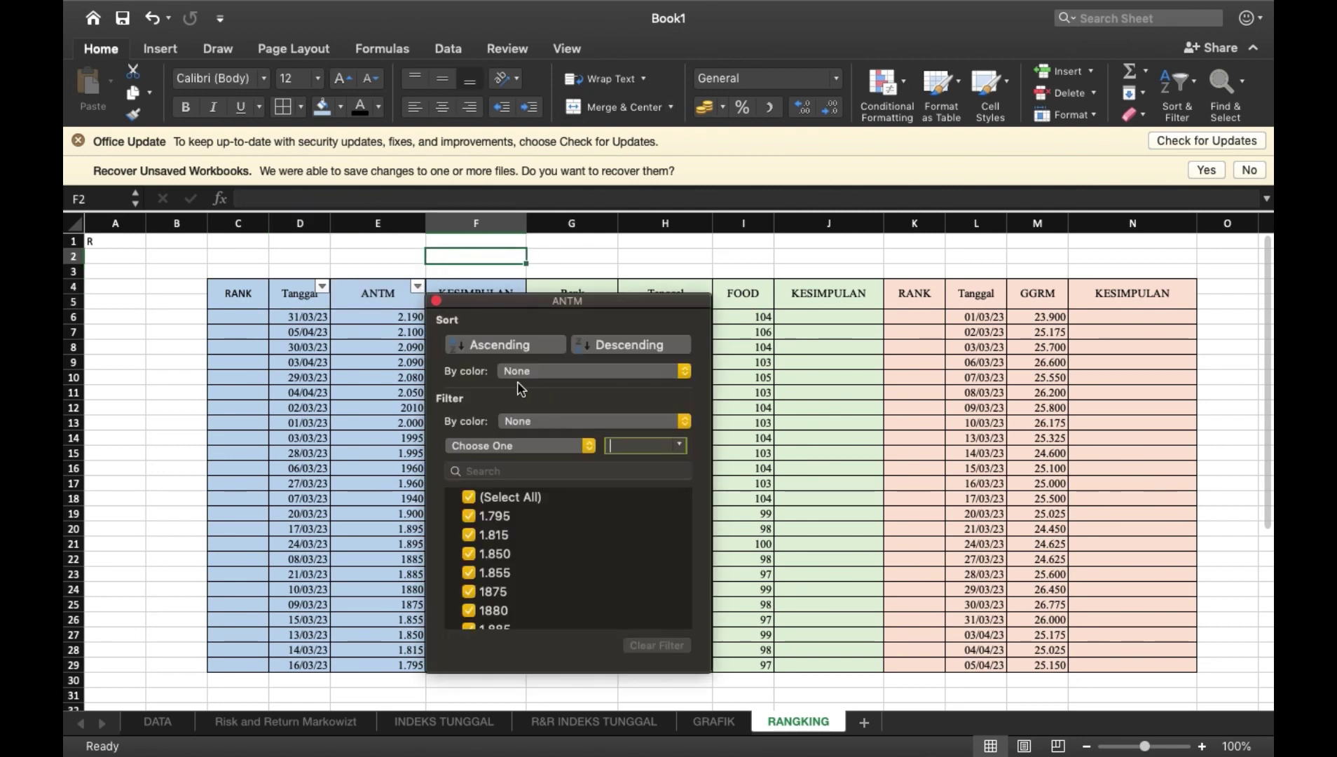
left_click(607, 342)
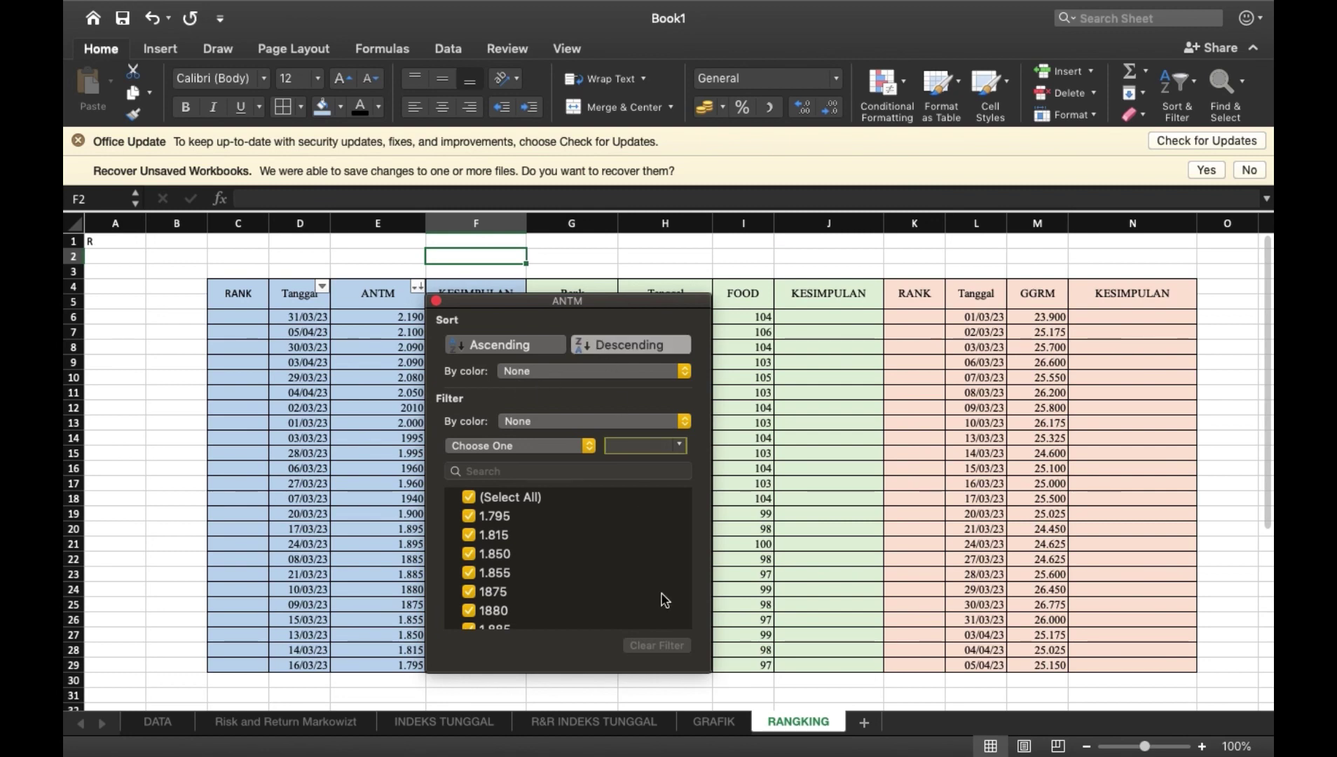
left_click(765, 524)
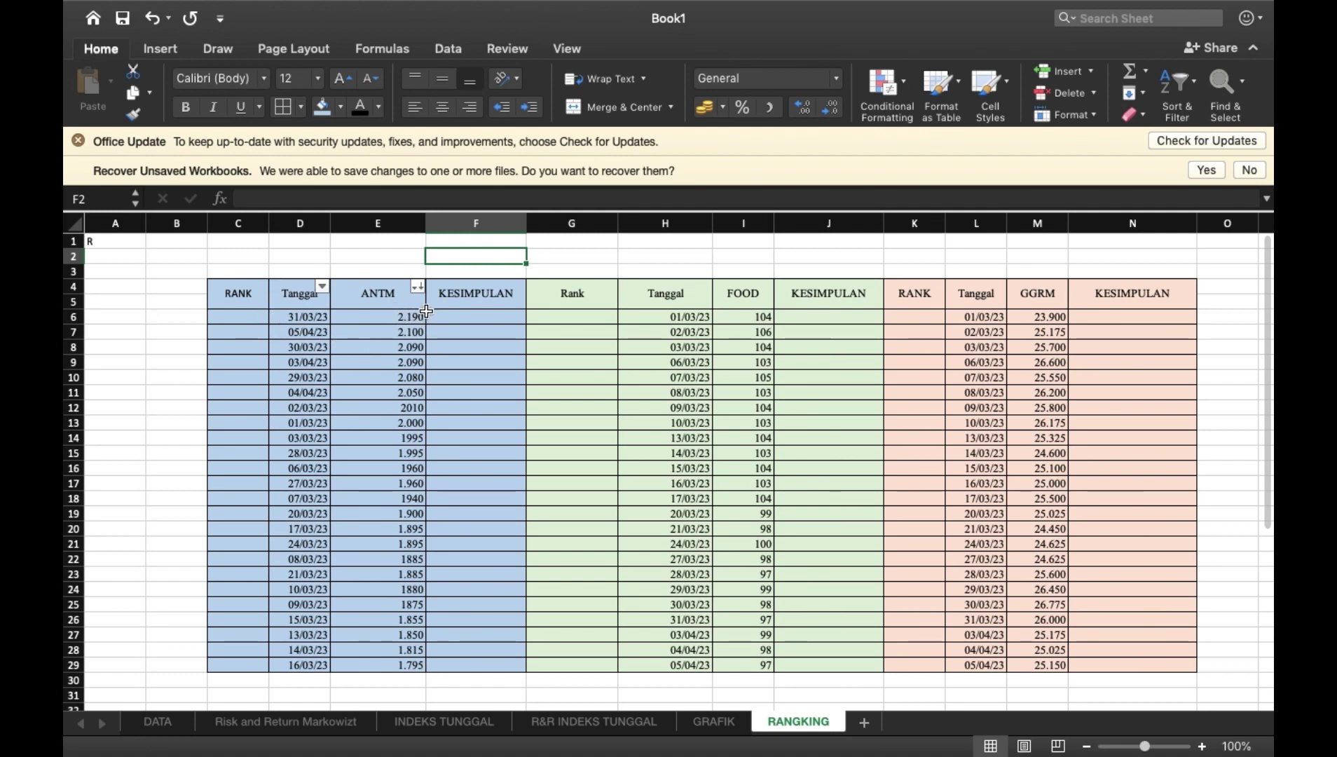
Number the ANTM RANK column from 1 to 10 in cells C6:C15.
left_click(244, 311)
type("1")
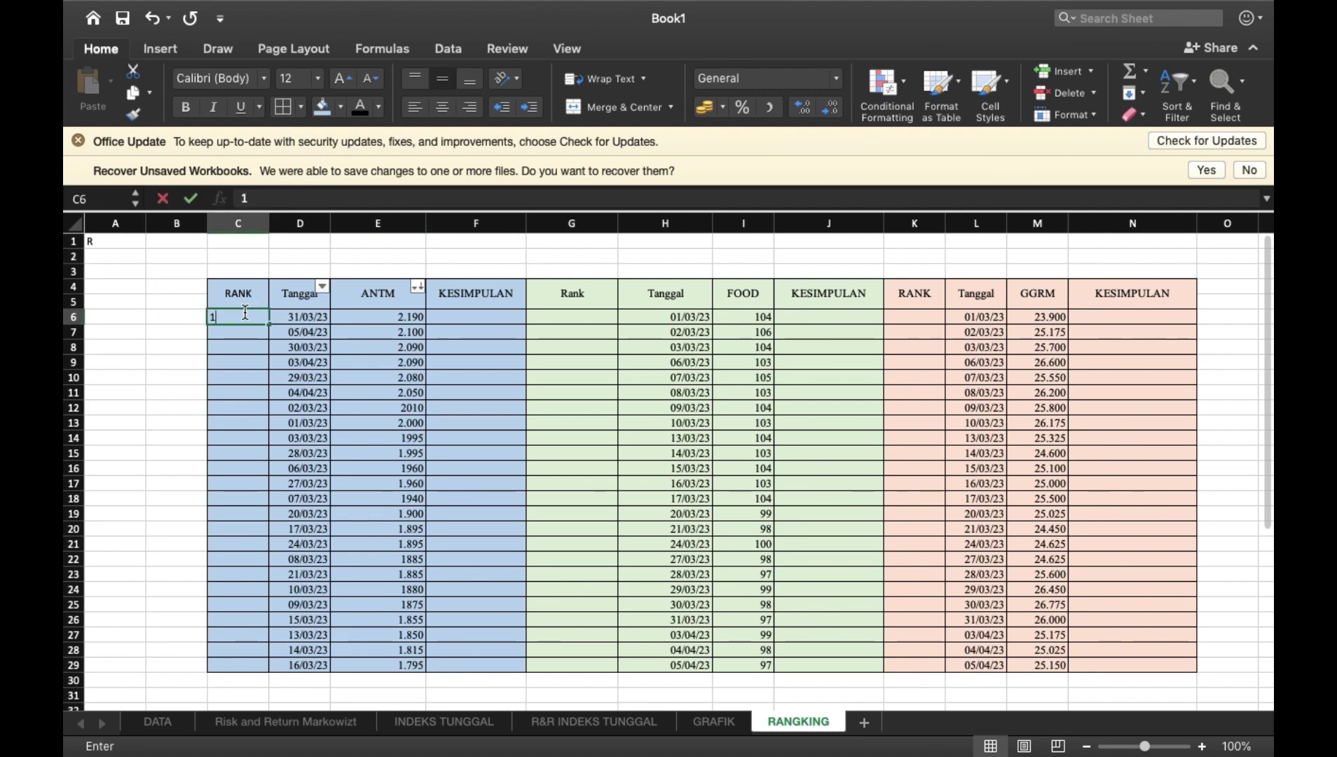
key("Return")
type("2")
key("Return")
type("3")
key("Return")
type("4")
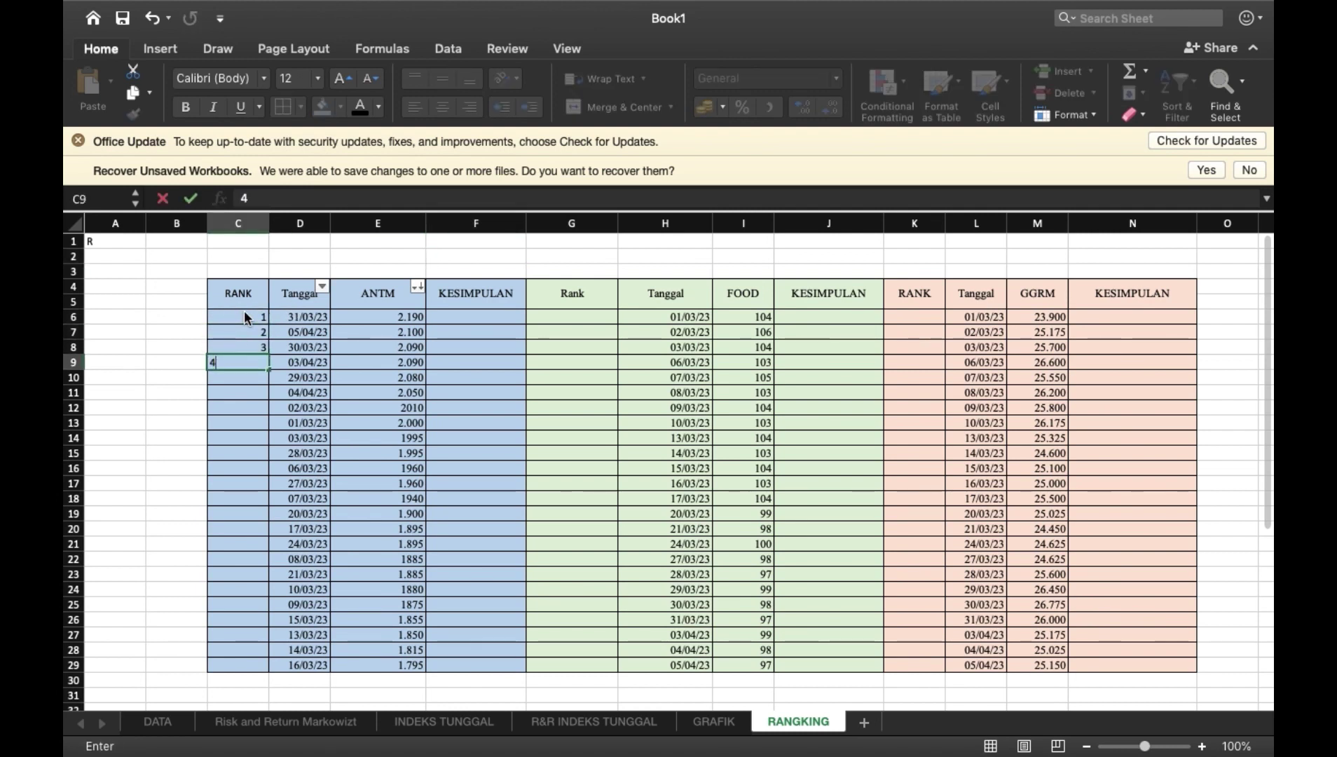
key("Return")
type("5")
key("Return")
type("6")
key("Return")
type("7")
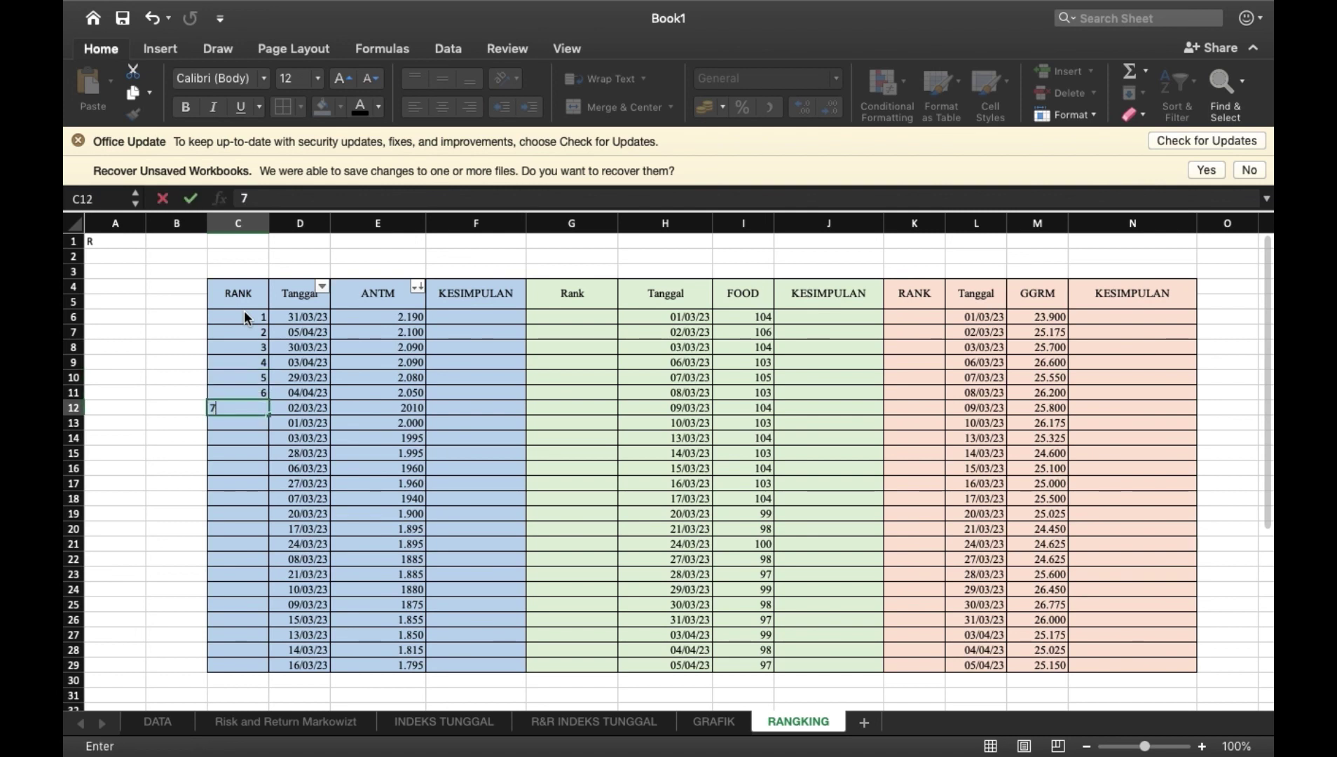
key("Return")
type("89")
key("Return")
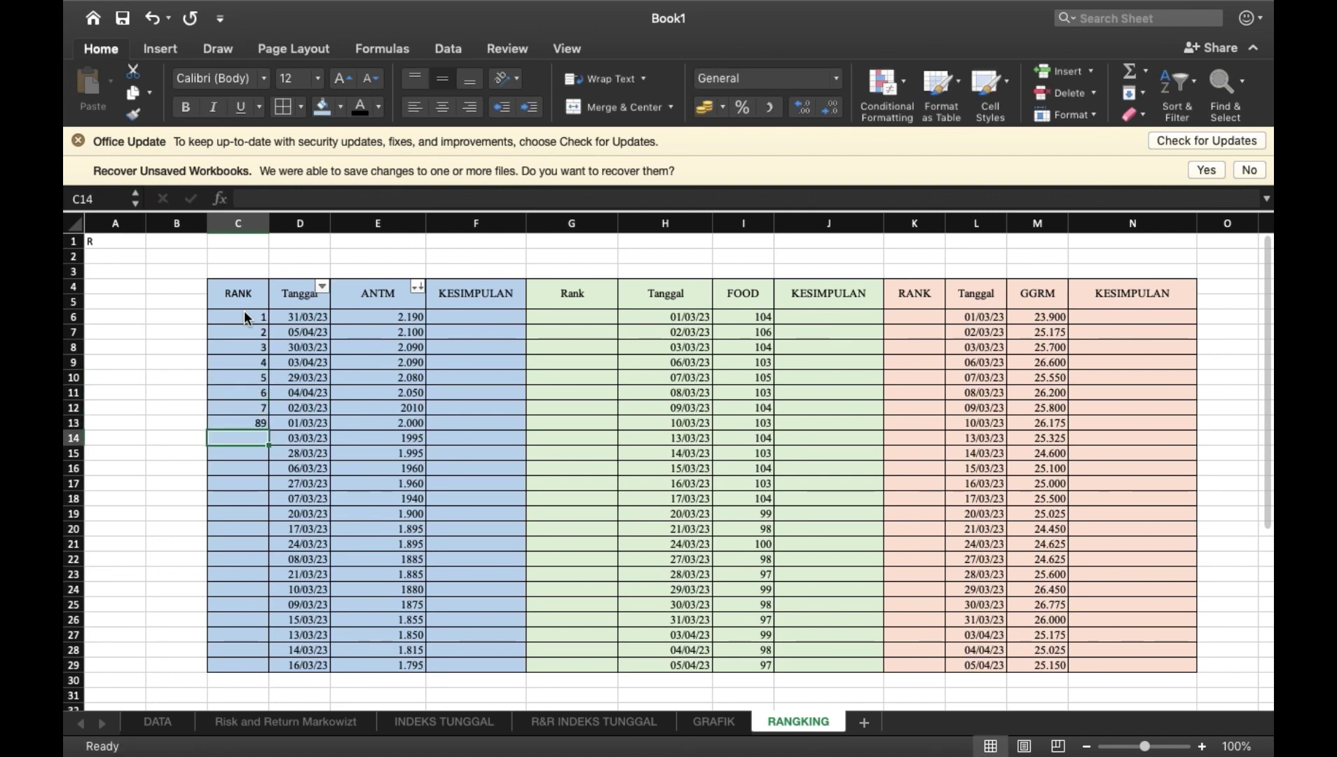
left_click(254, 419)
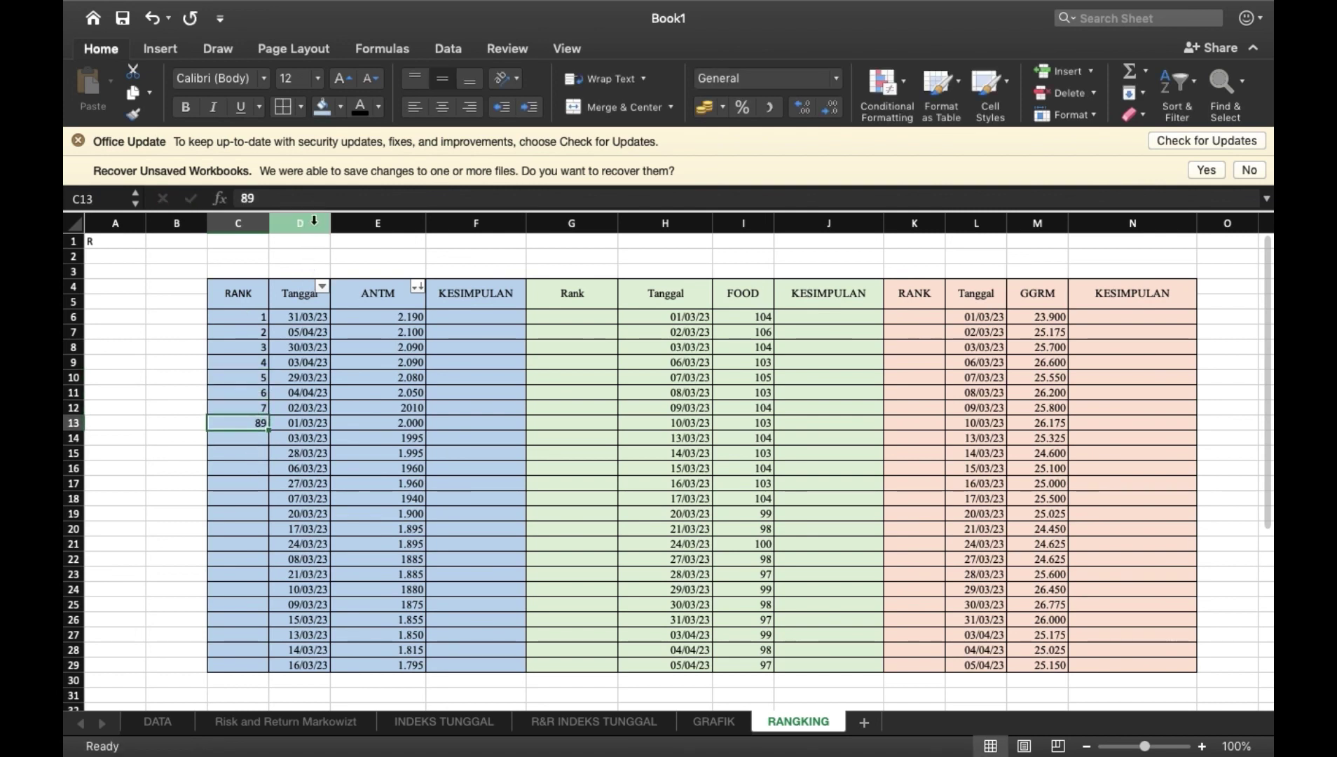
left_click(321, 199)
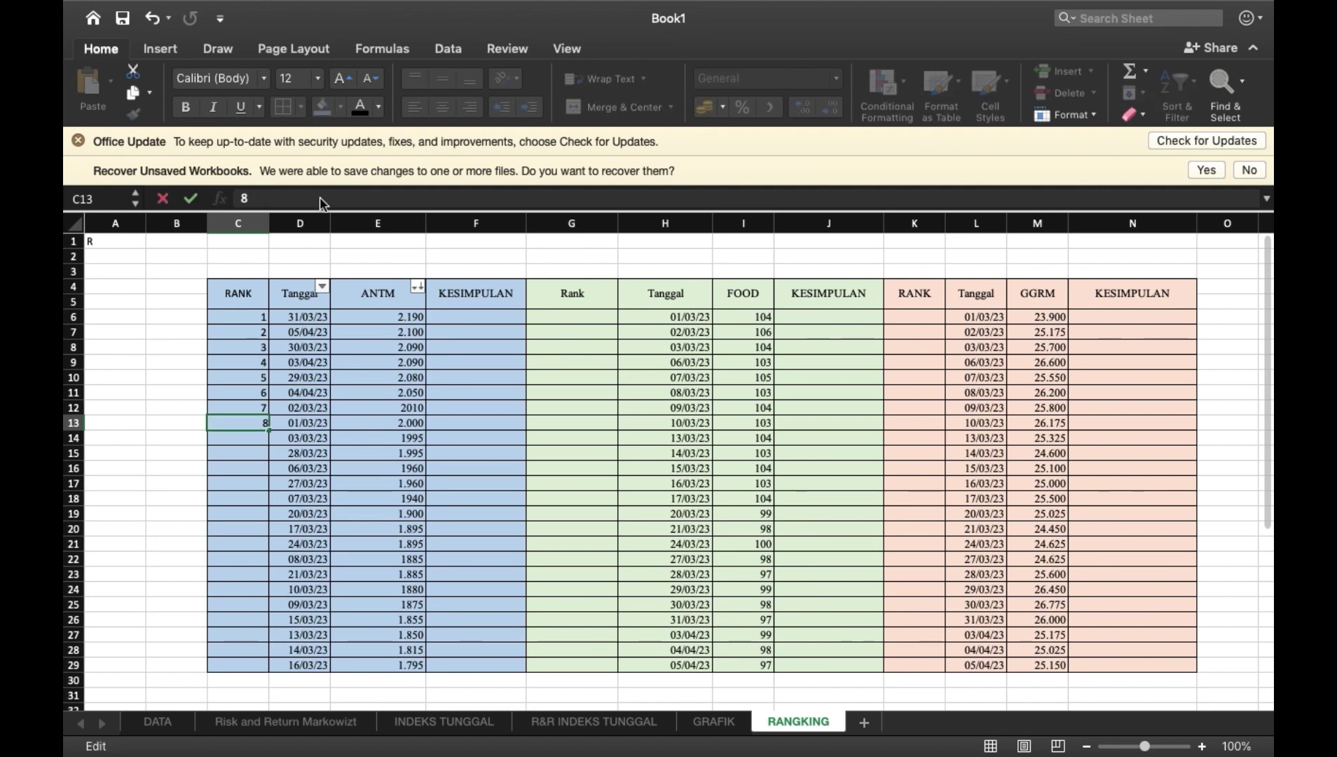
key("Return")
type("9")
key("Return")
type("10")
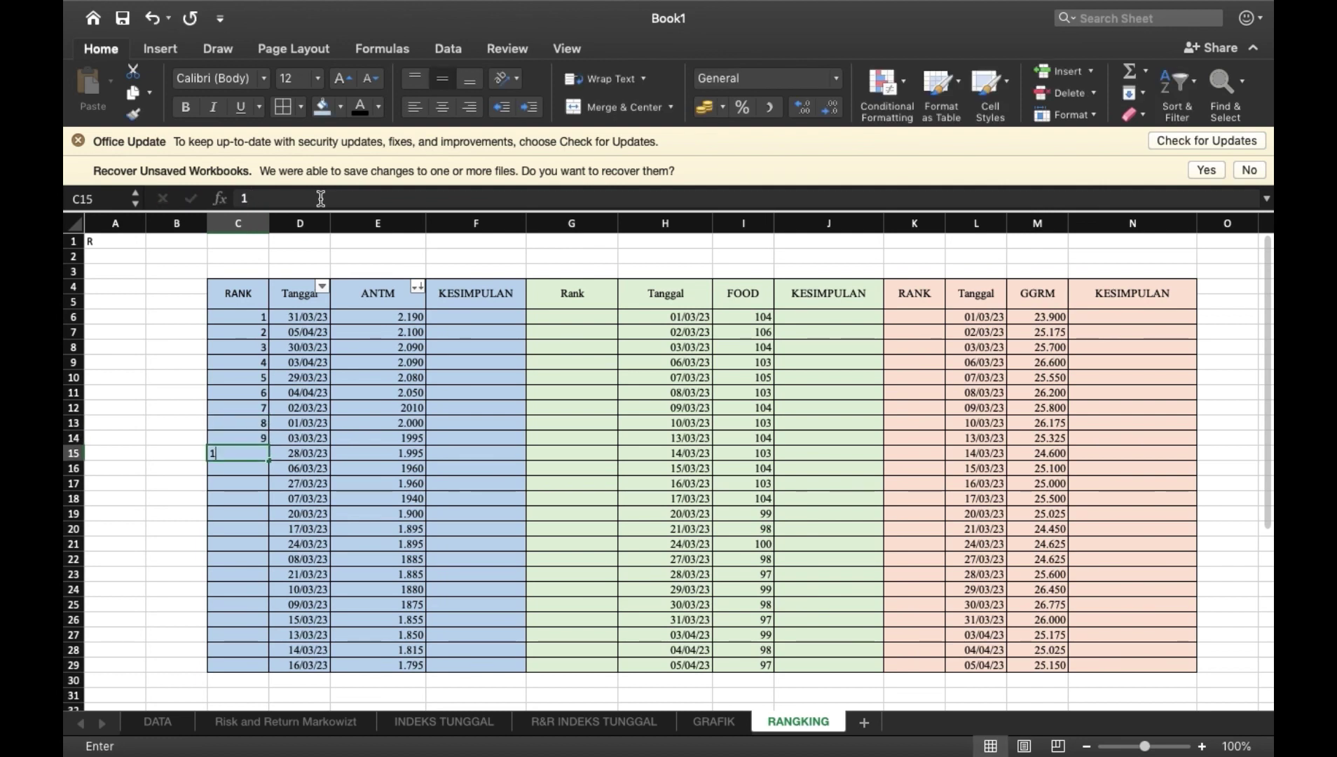
key("Return")
Continue the ANTM RANK numbering from 11 to 24 in cells C16:C29.
type("1")
key("Return")
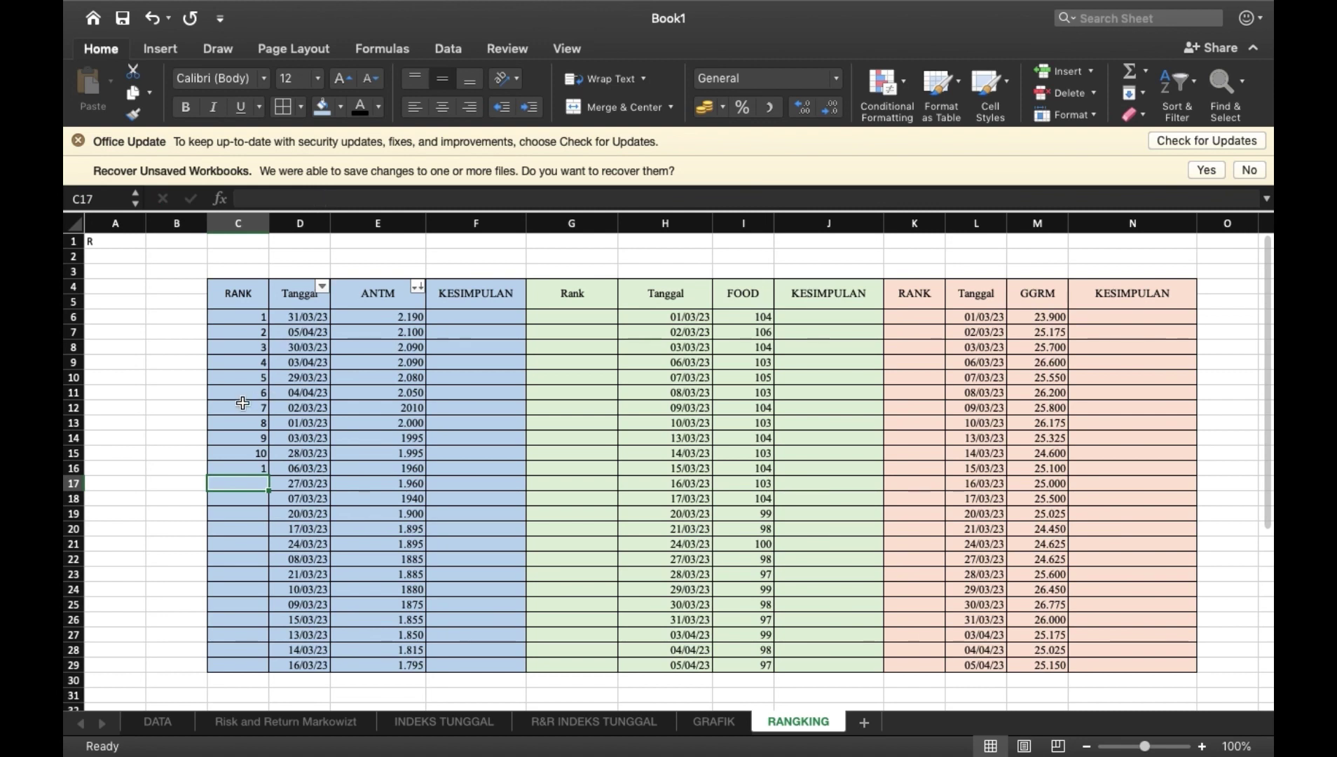
left_click(233, 468)
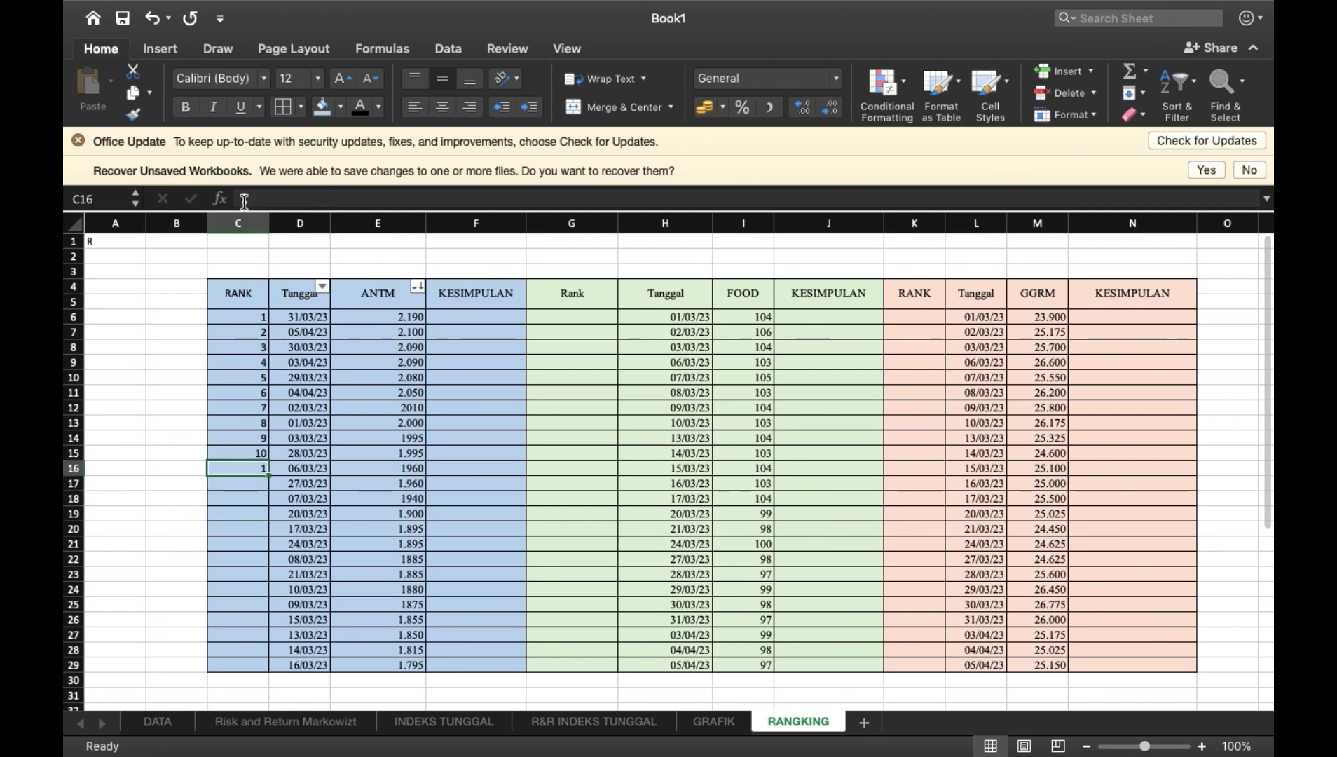
type("11")
key("Return")
type("12")
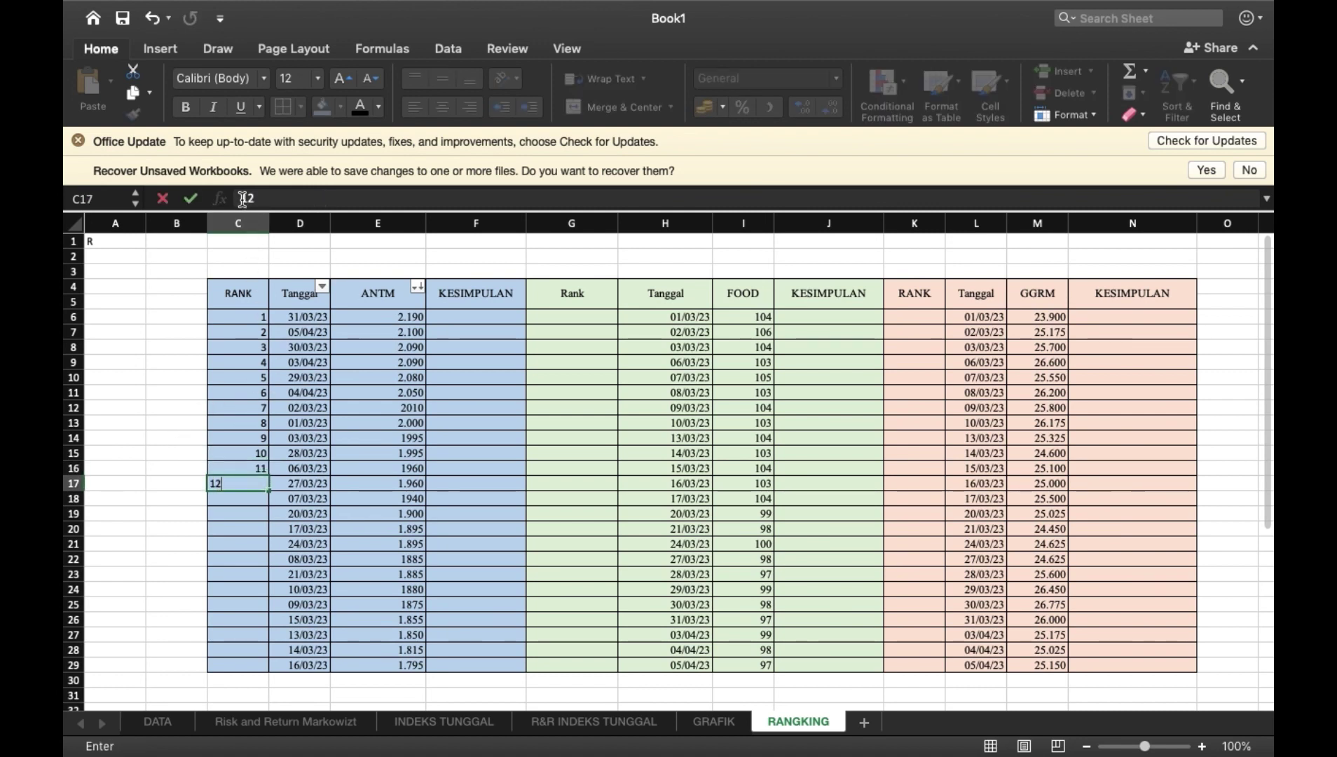
key("Return")
type("13")
key("Return")
type("14")
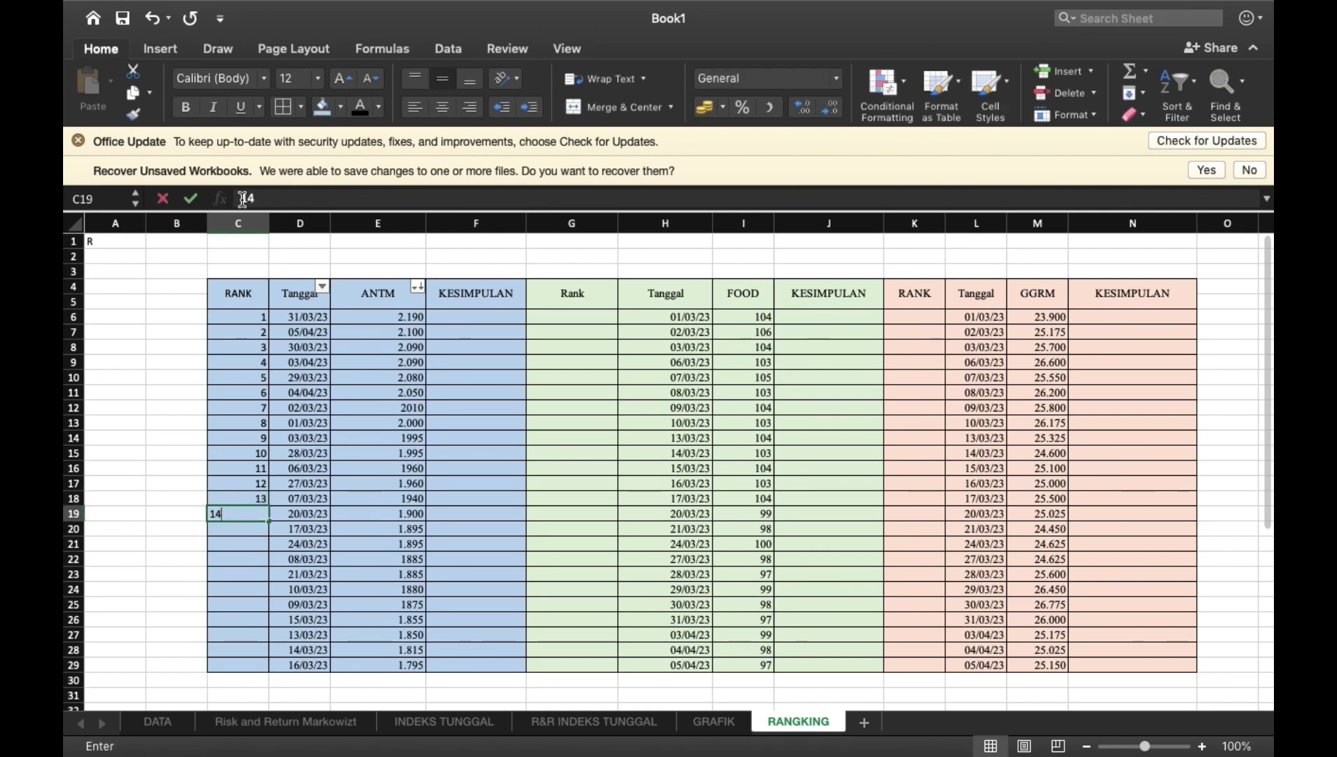
key("Return")
type("15")
key("Return")
type("16")
key("Return")
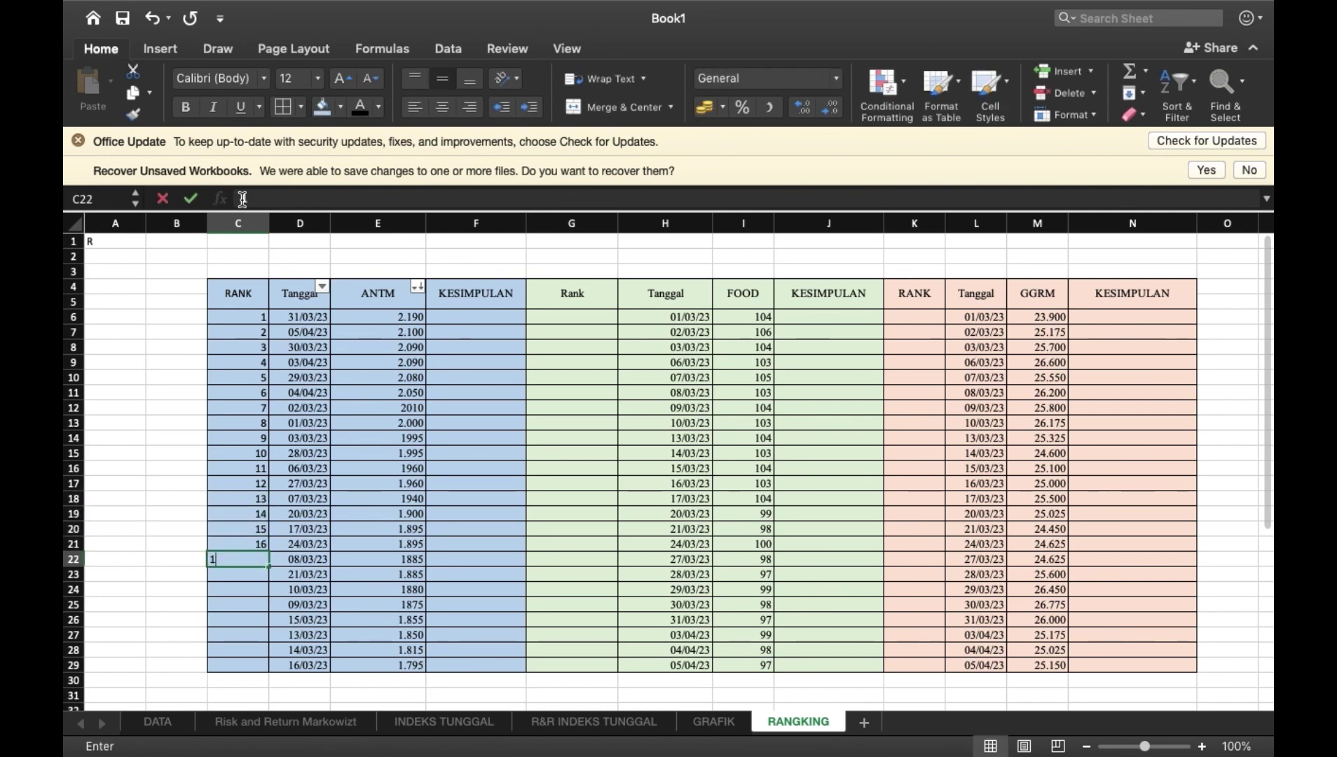
type("17")
key("Return")
type("18")
key("Return")
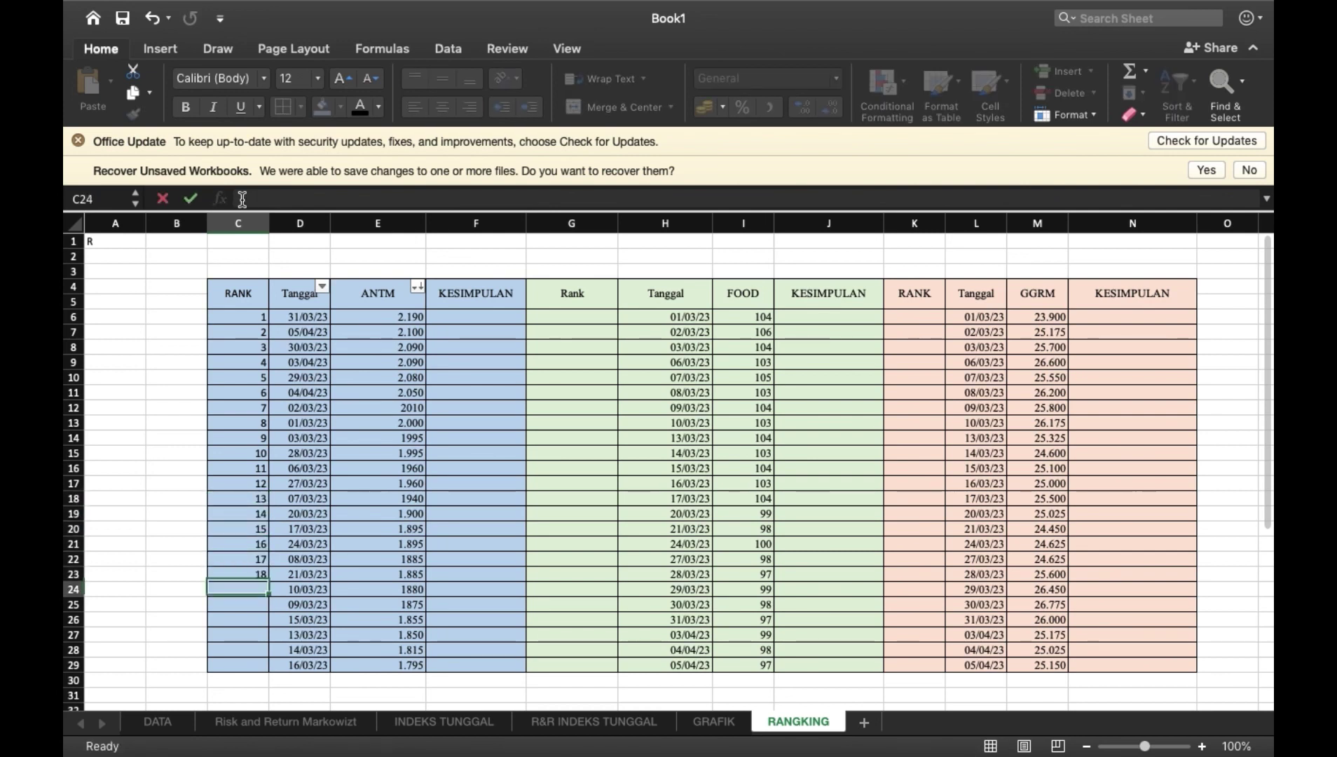
type("19")
key("Return")
type("20")
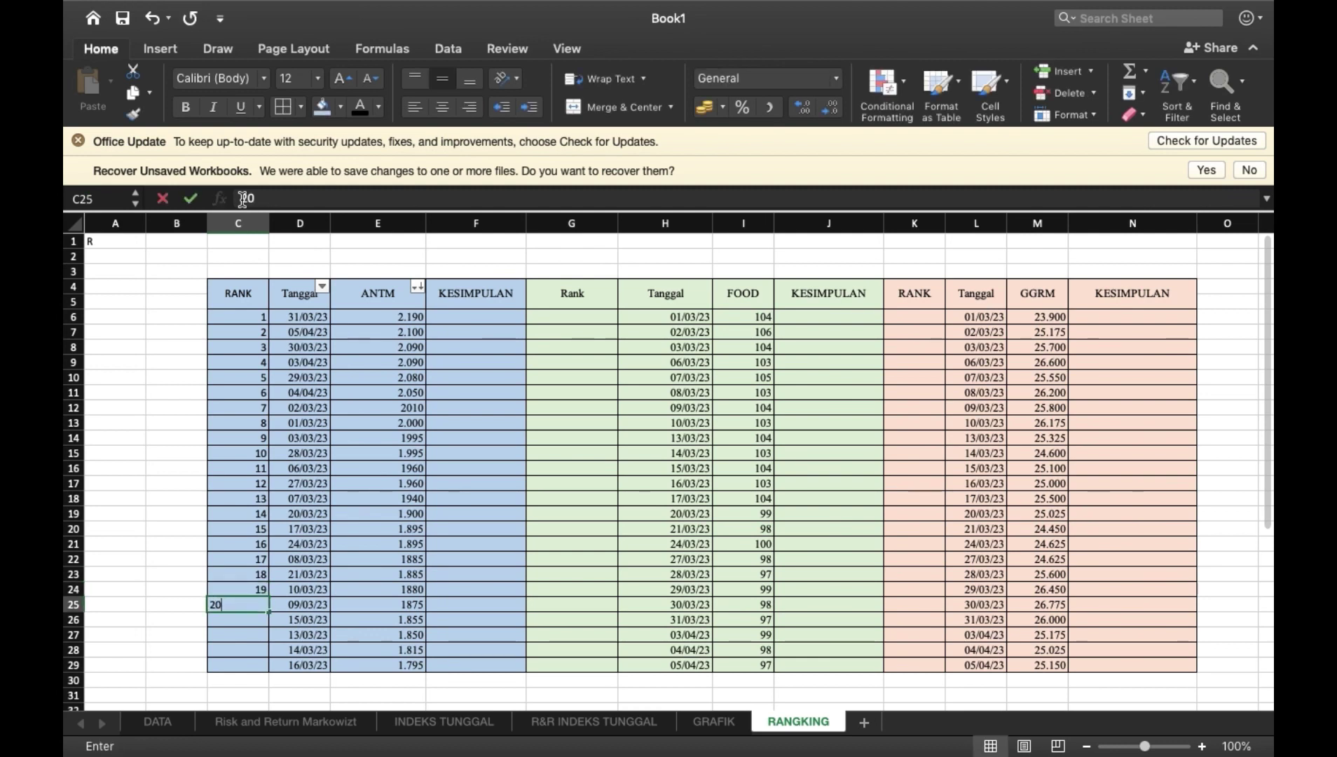
key("Return")
type("21")
key("Return")
type("22")
key("Return")
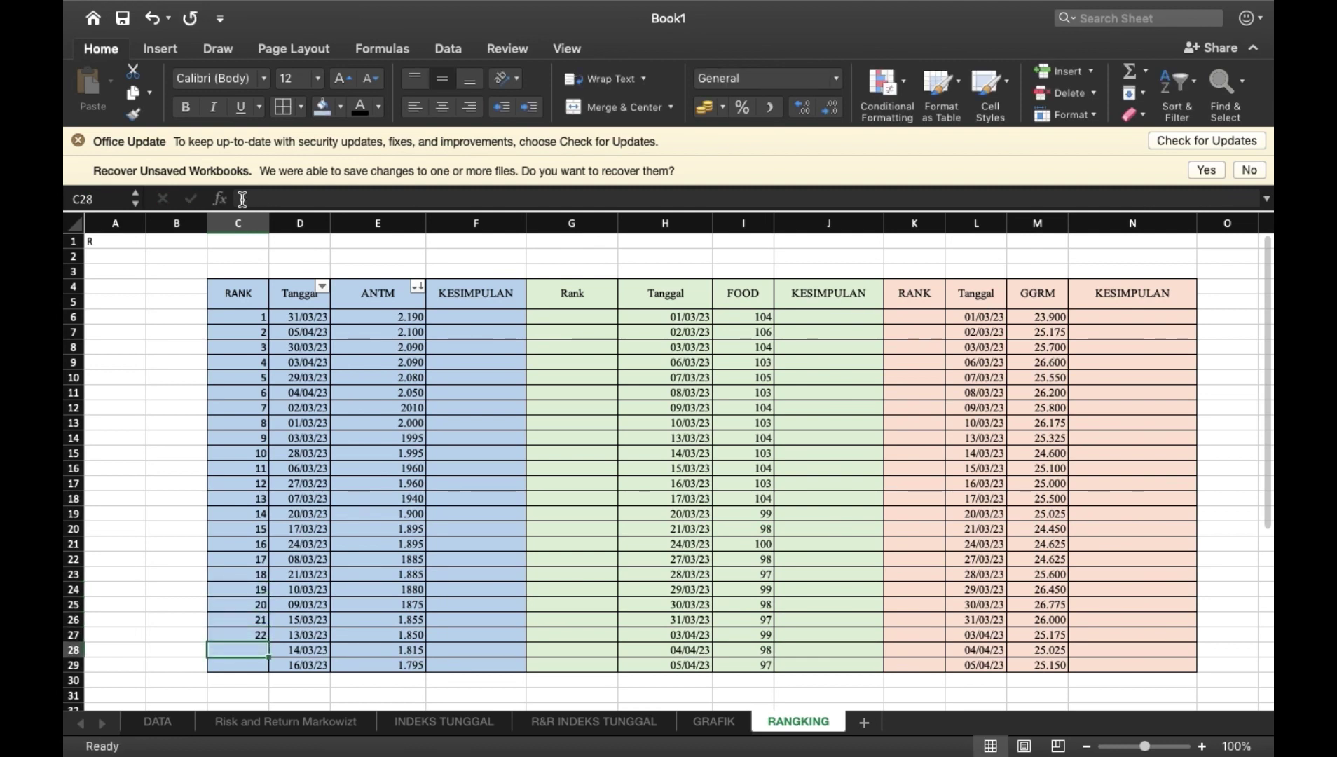
type("23")
key("Return")
type("24")
key("Return")
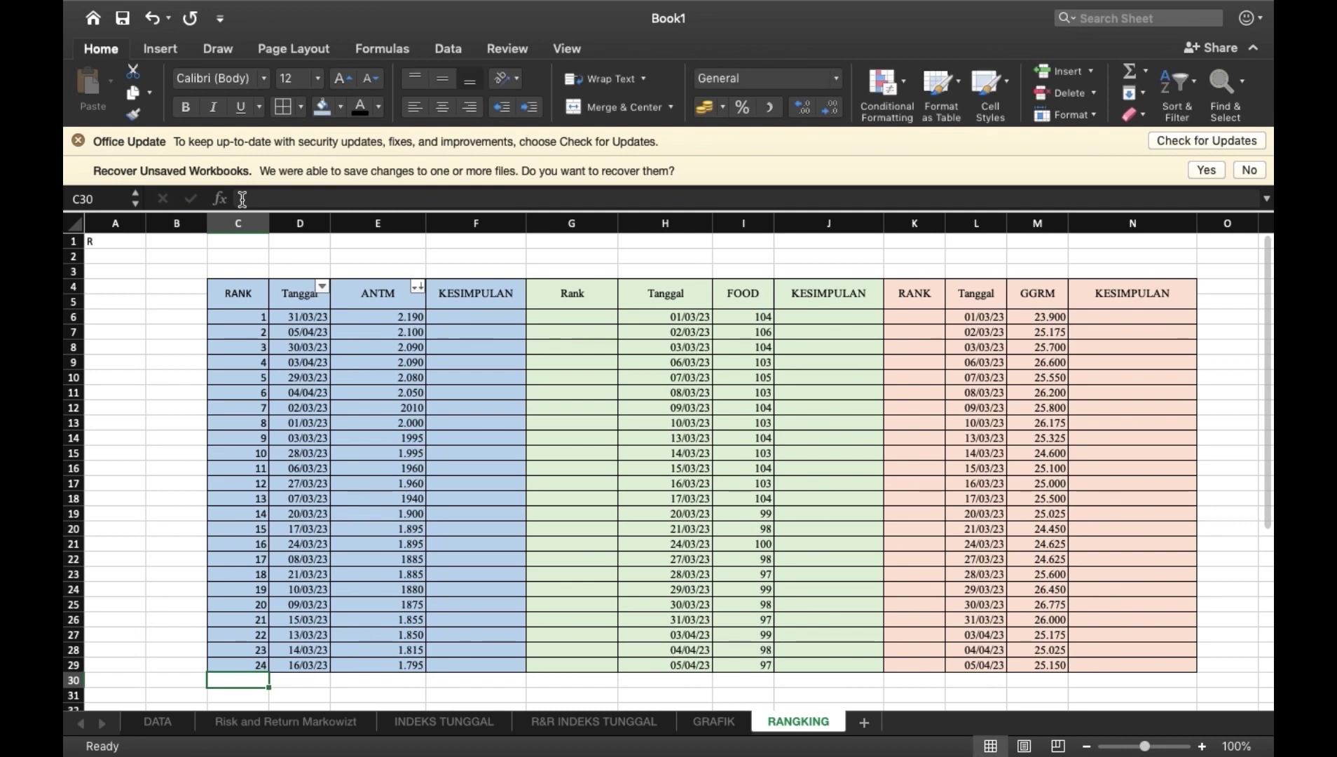
Enter the formula =IF(E6:E29>10000;"MAHAL";"MURAH") in the ANTM KESIMPULAN cell F6.
left_click(502, 406)
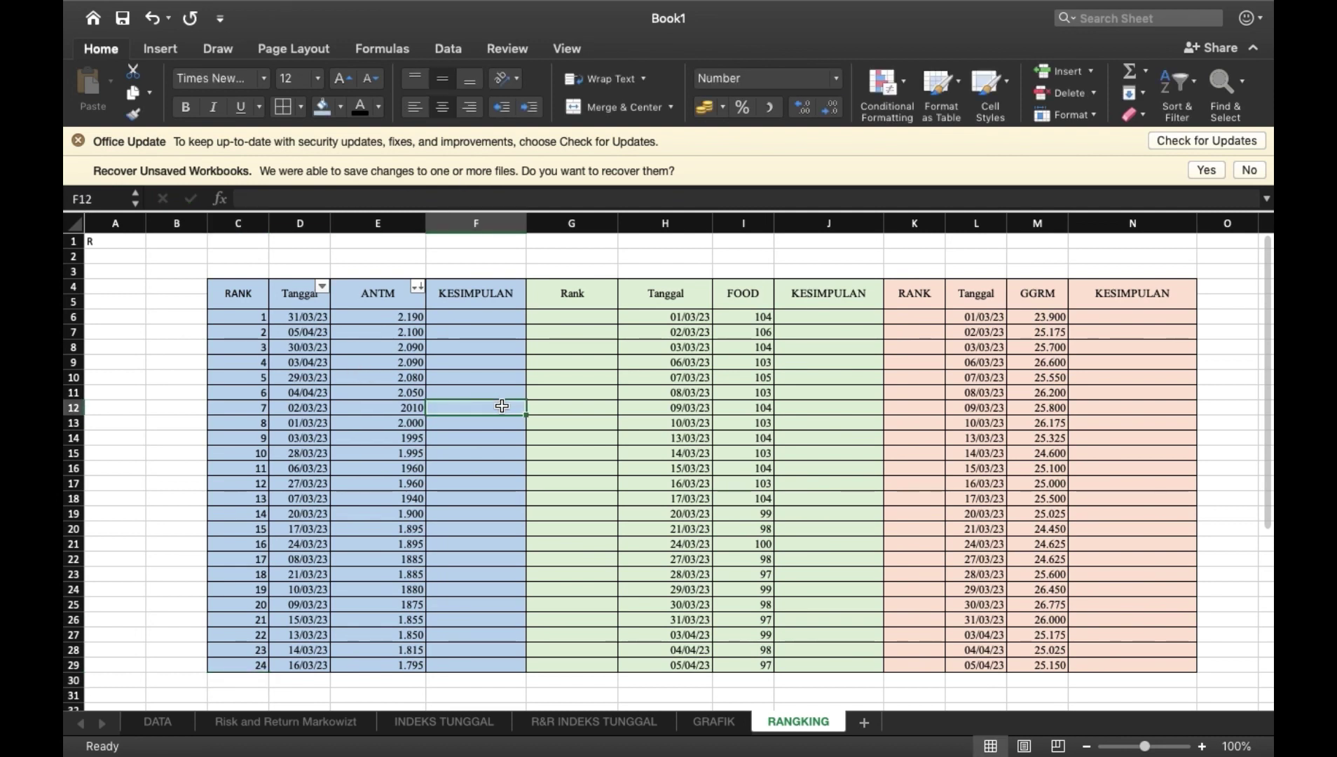
left_click(486, 315)
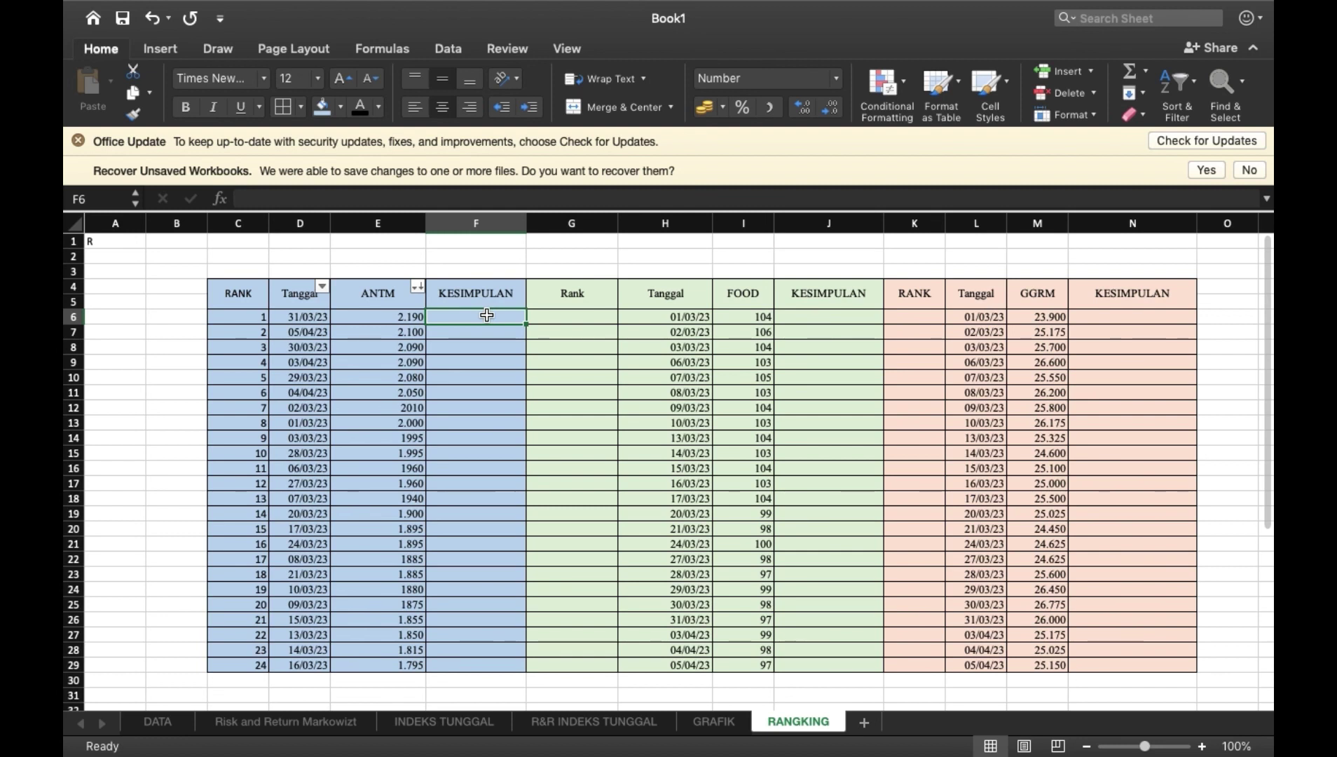
type("=")
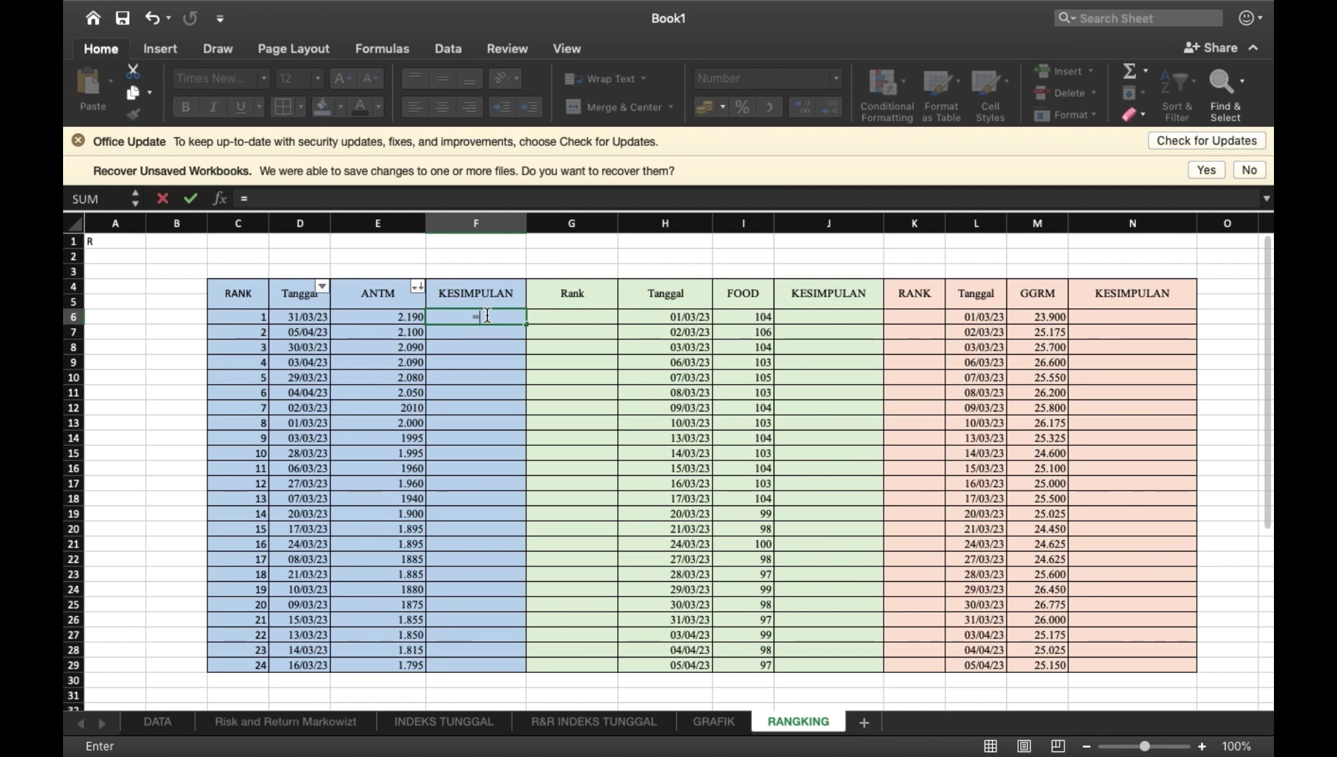
type("IF(")
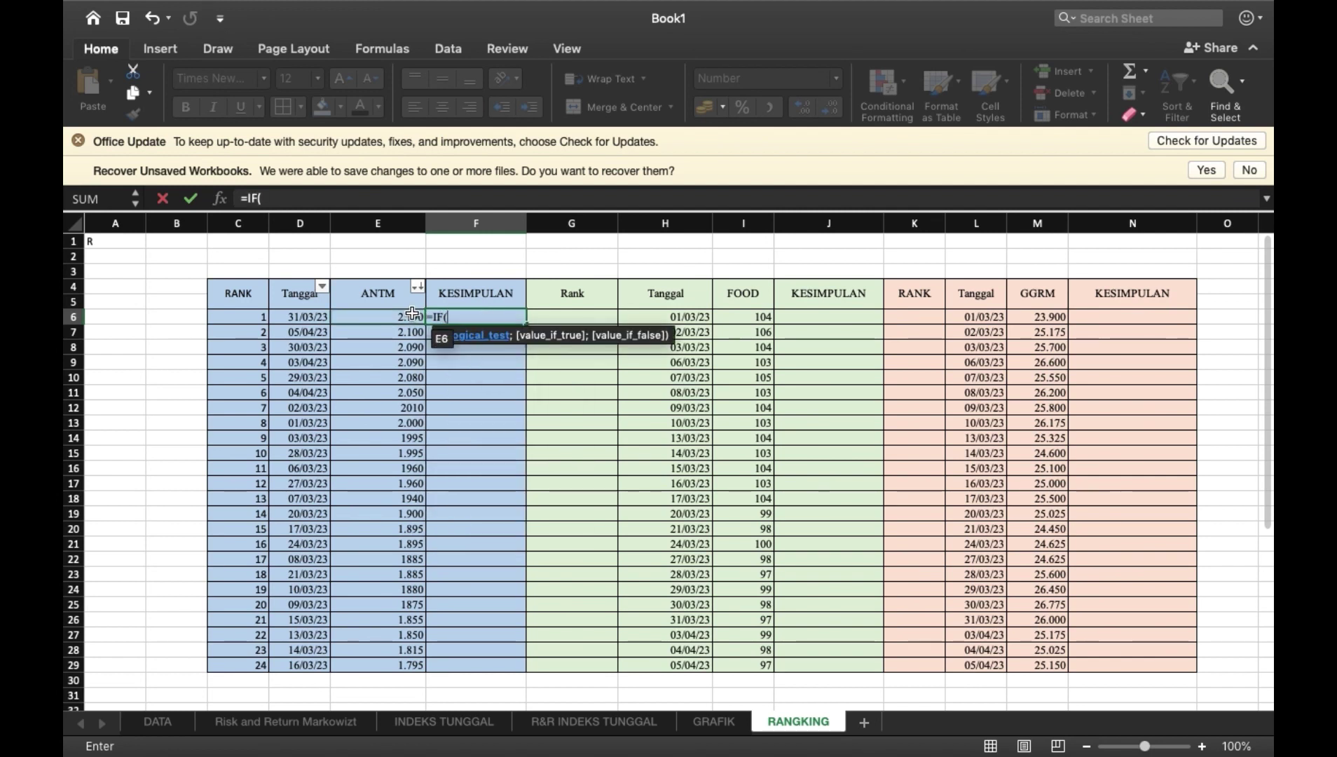
left_click_drag(412, 313, 378, 664)
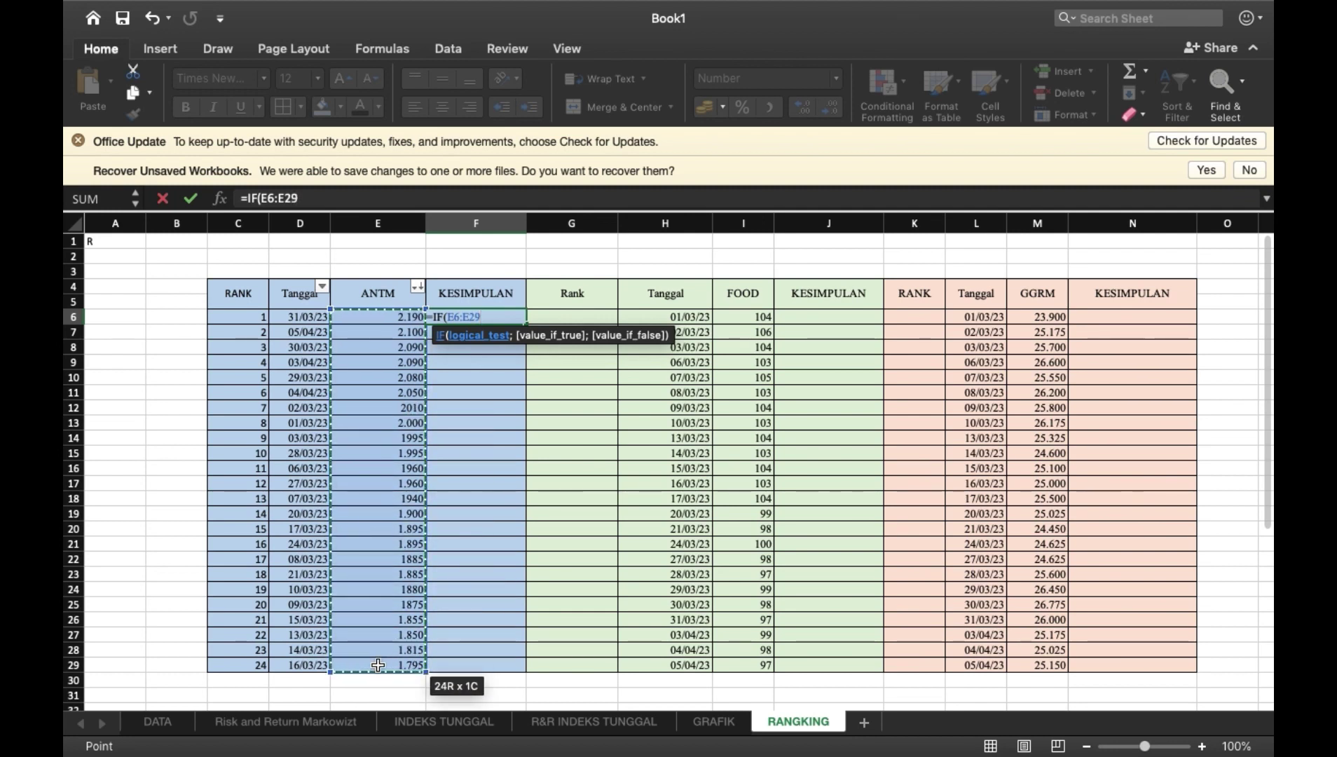
type(".")
key("BackSpace")
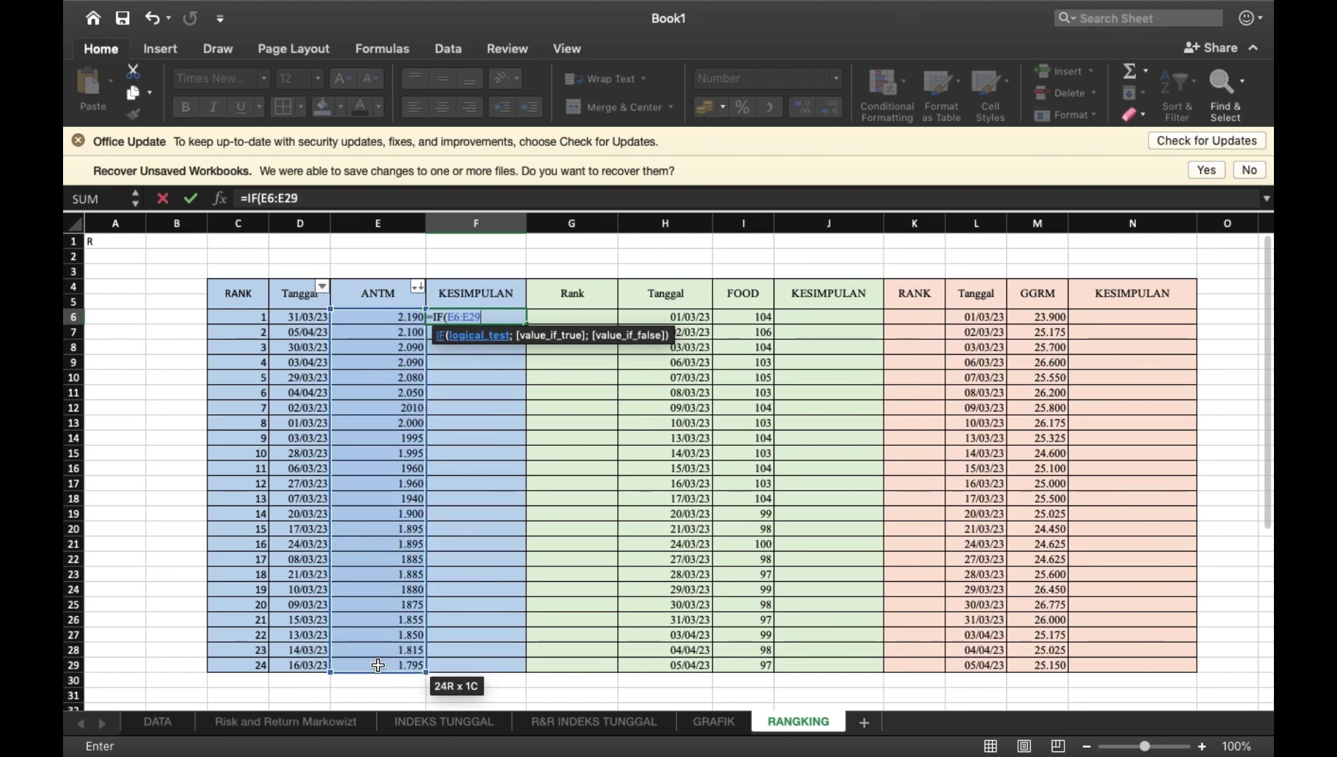
type(">10")
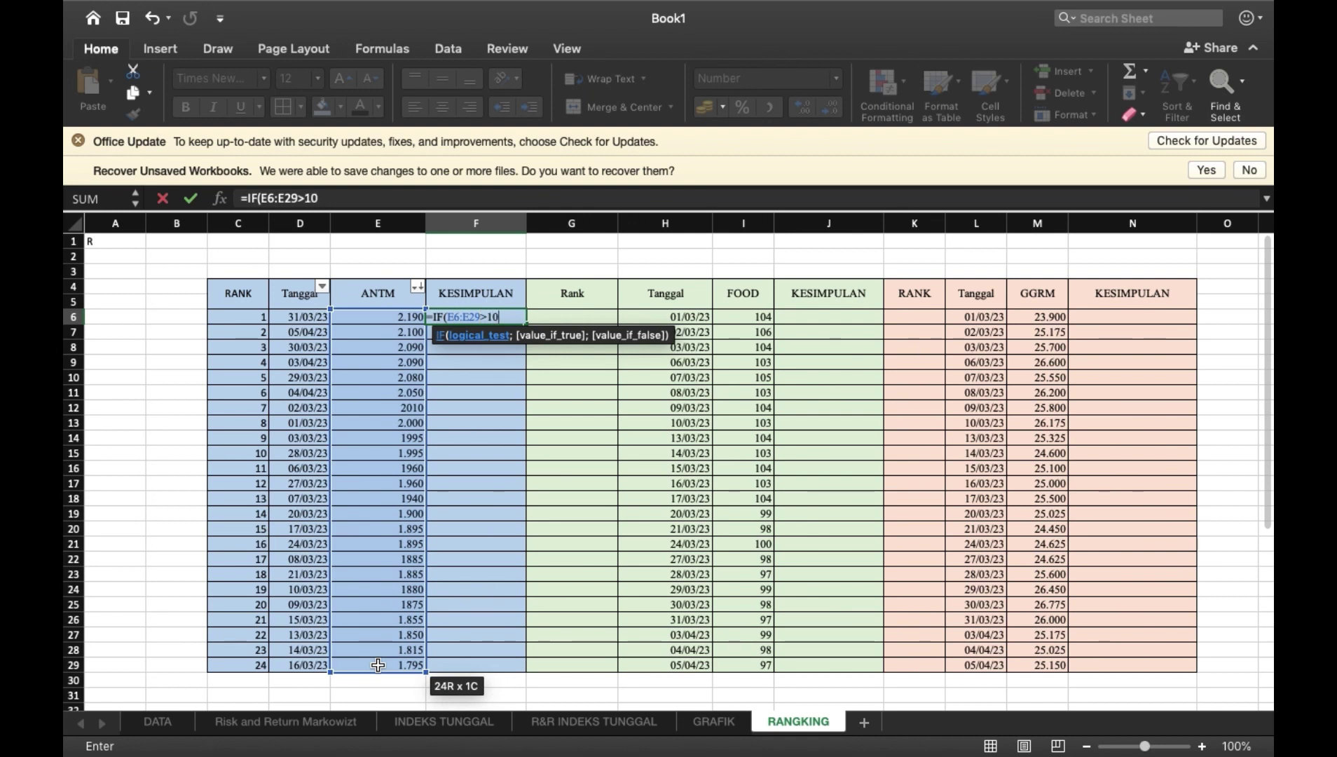
type("000;")
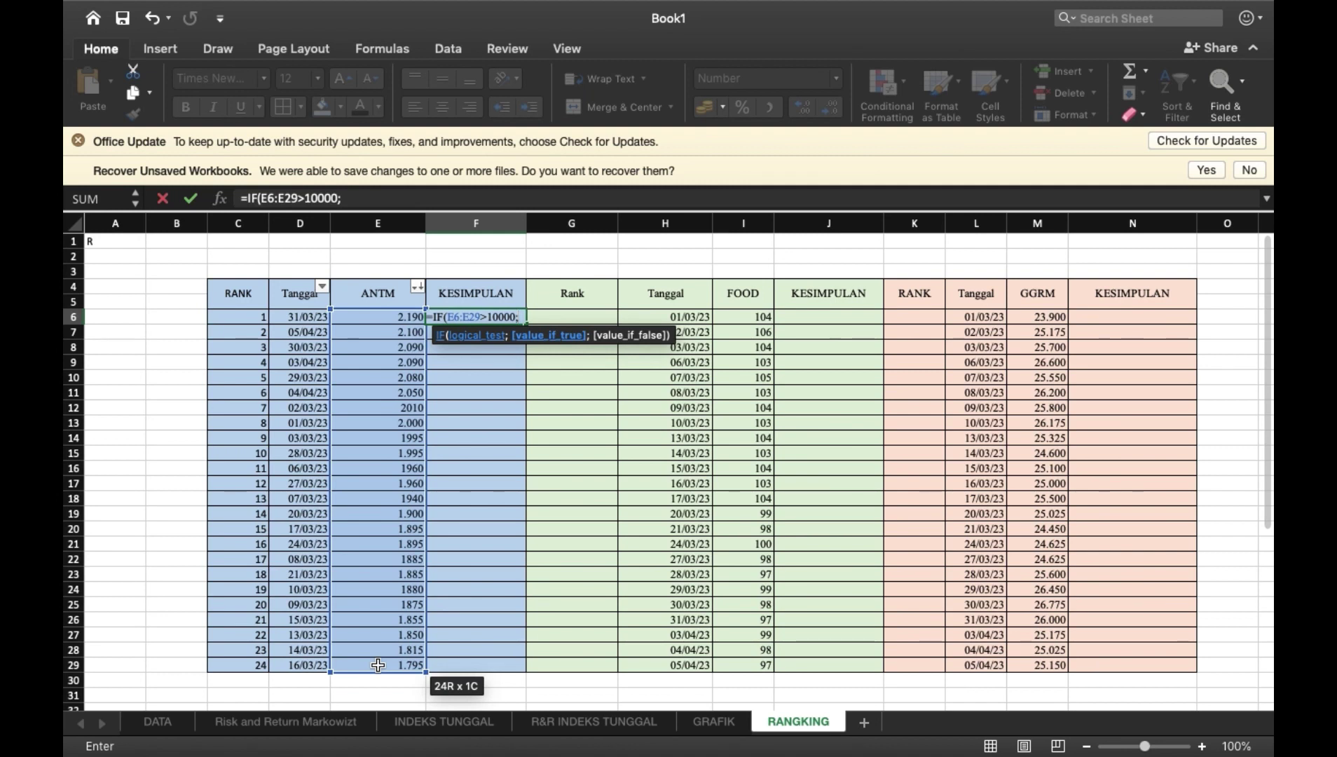
type("\"MAHAL")
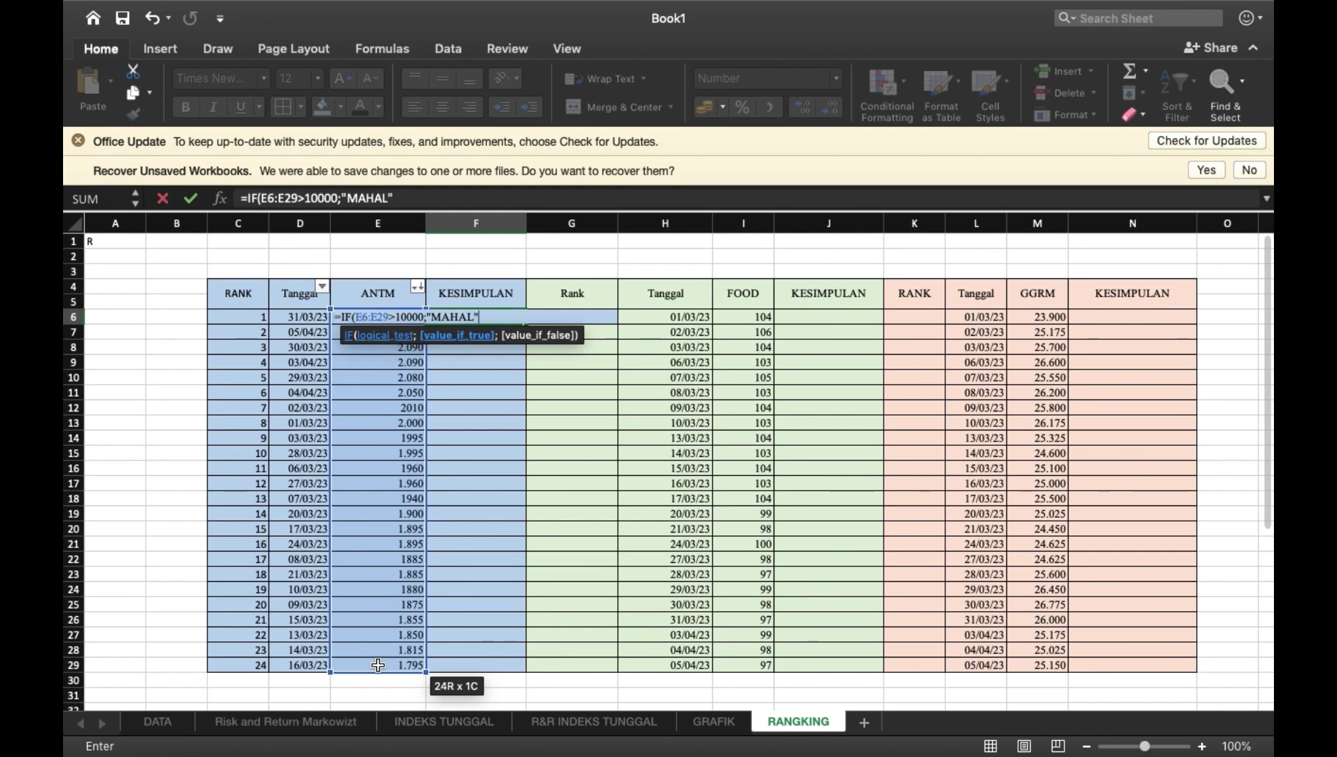
type("\";")
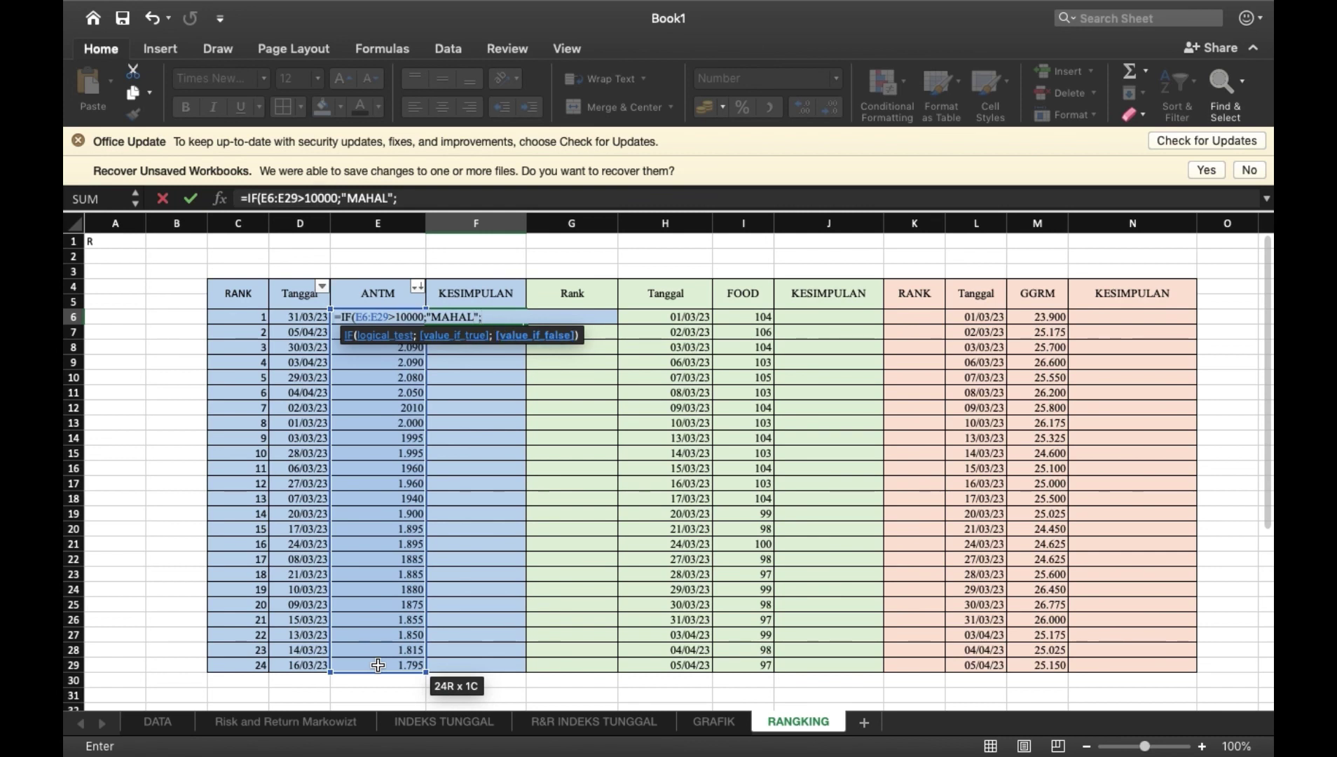
type("\"MURAH")
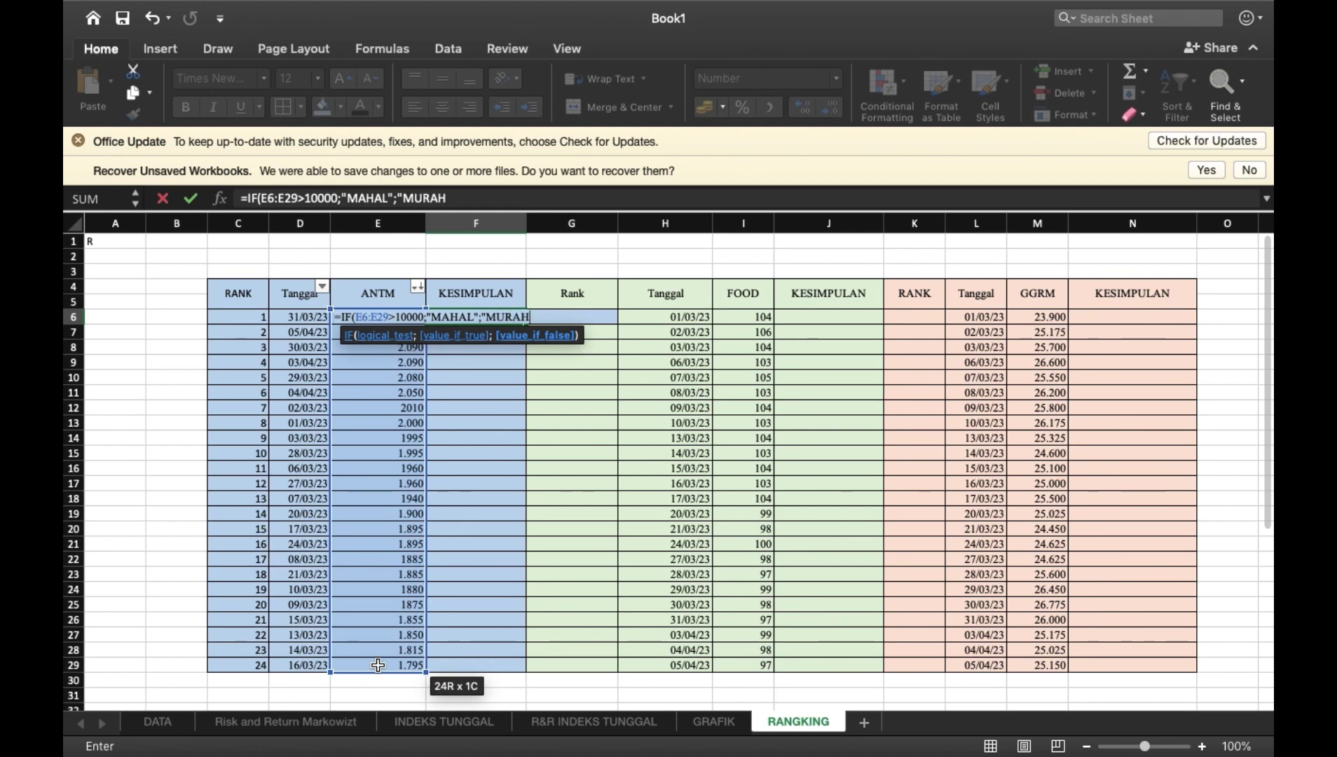
key("Return")
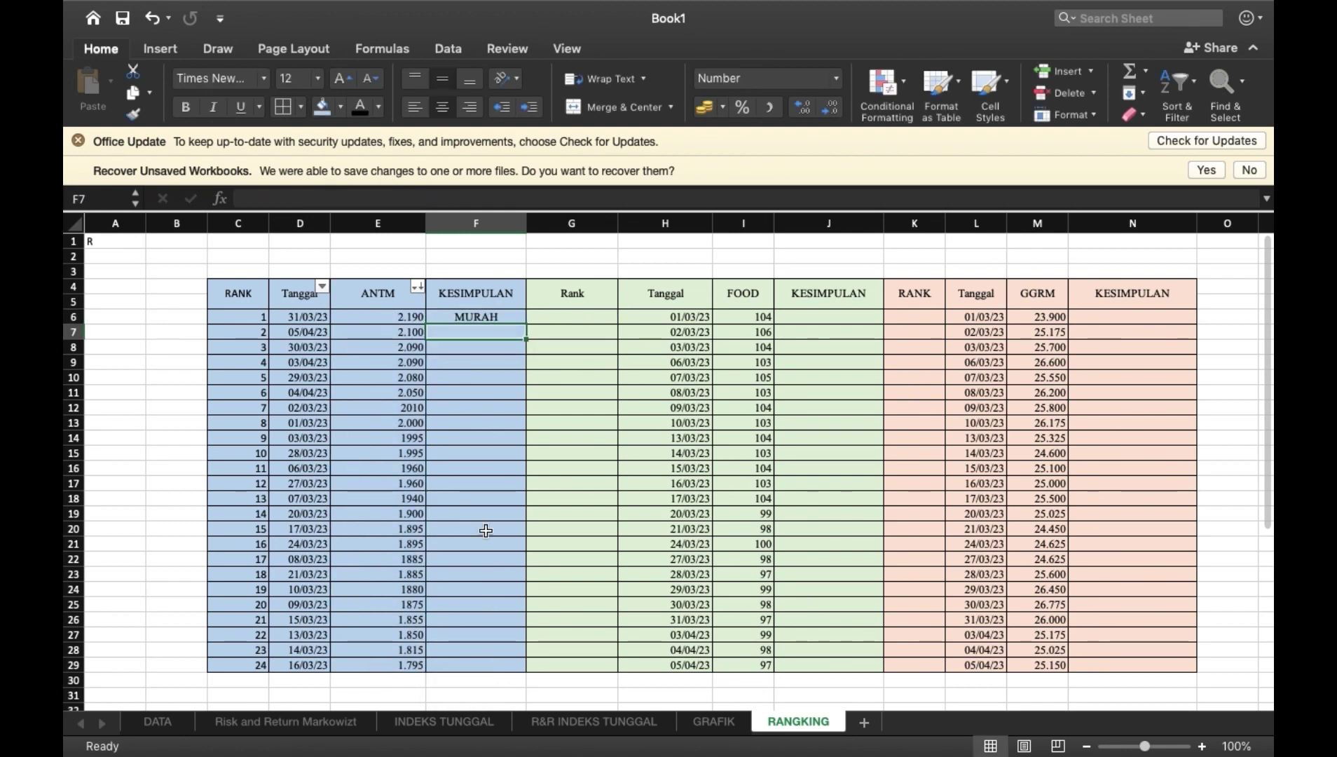
Fill the ANTM conclusion formula from F6 down through F29.
left_click(458, 318)
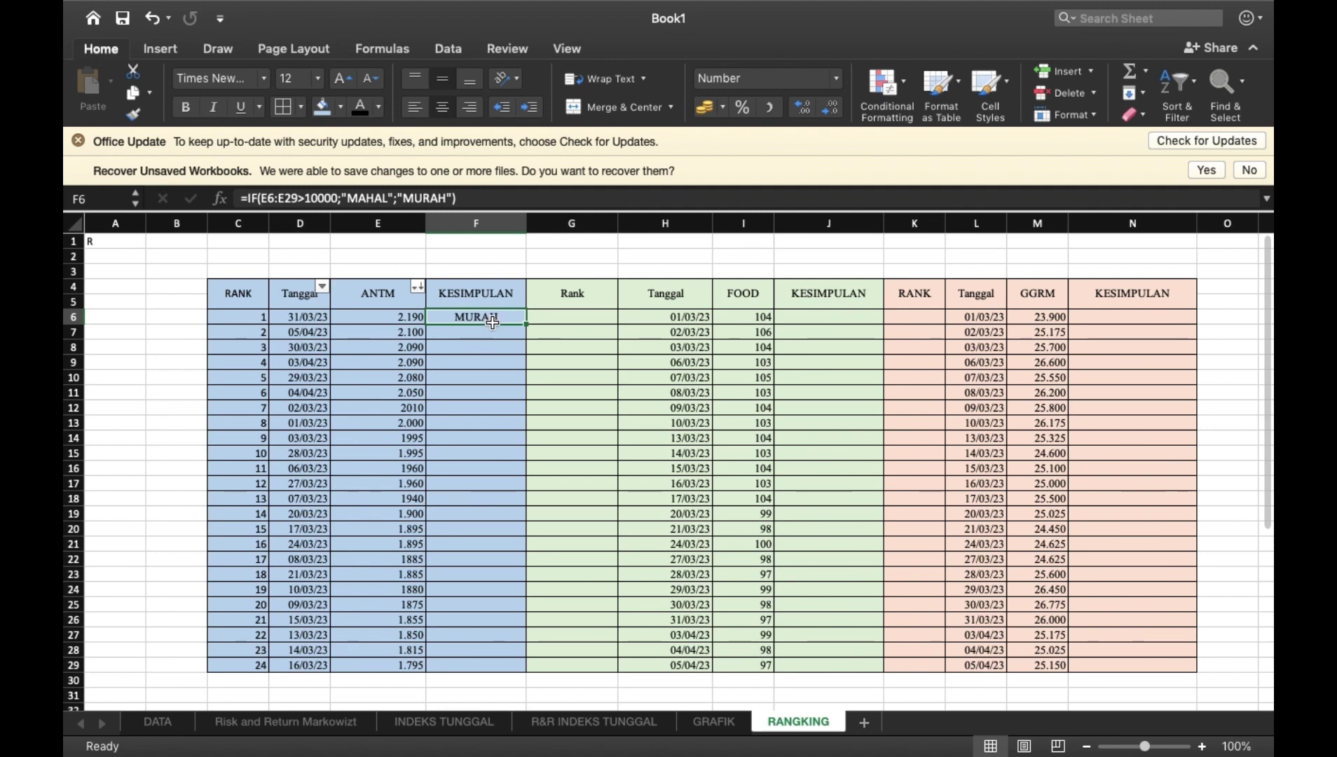
left_click_drag(525, 324, 505, 673)
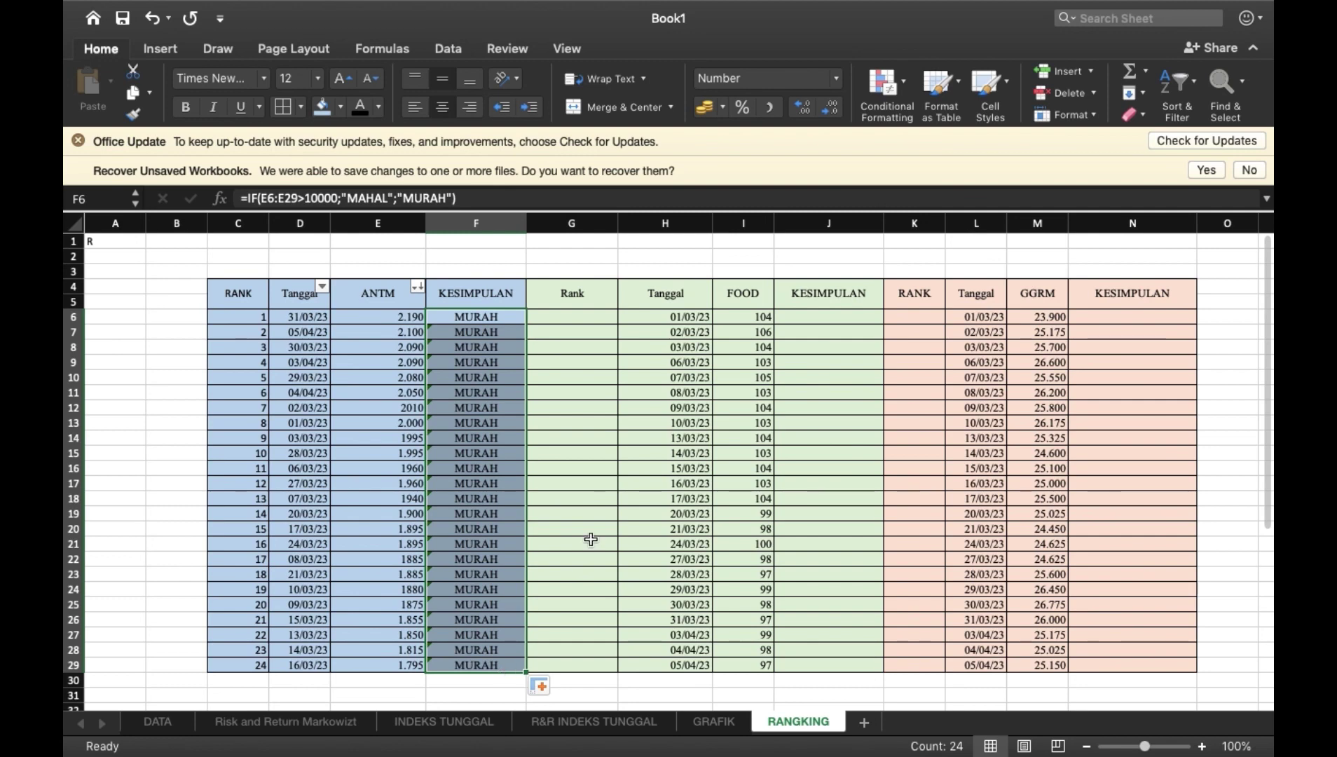
left_click(577, 323)
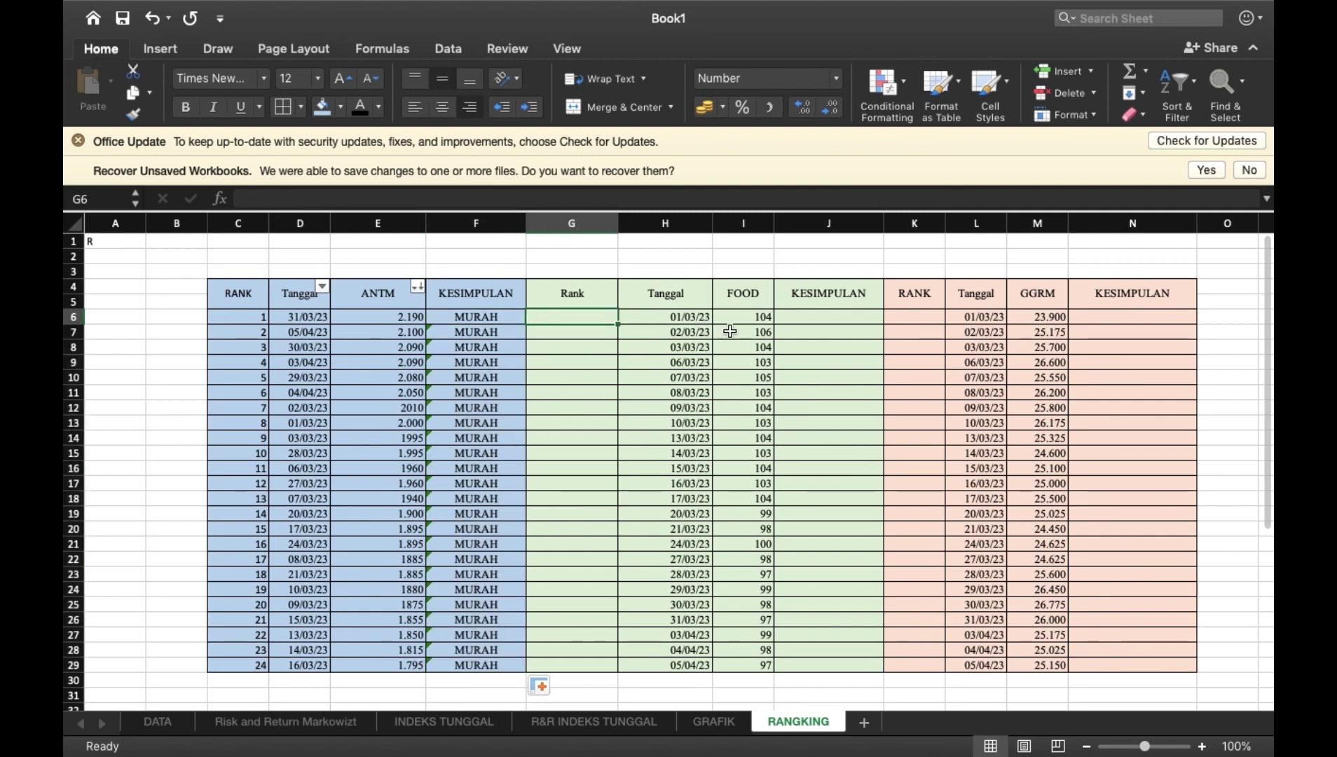
Widen FOOD price column I, set GGRM price column M to a width of 13,00 and its Tanggal column L to 13,17.
scroll(743, 337, "right", 3)
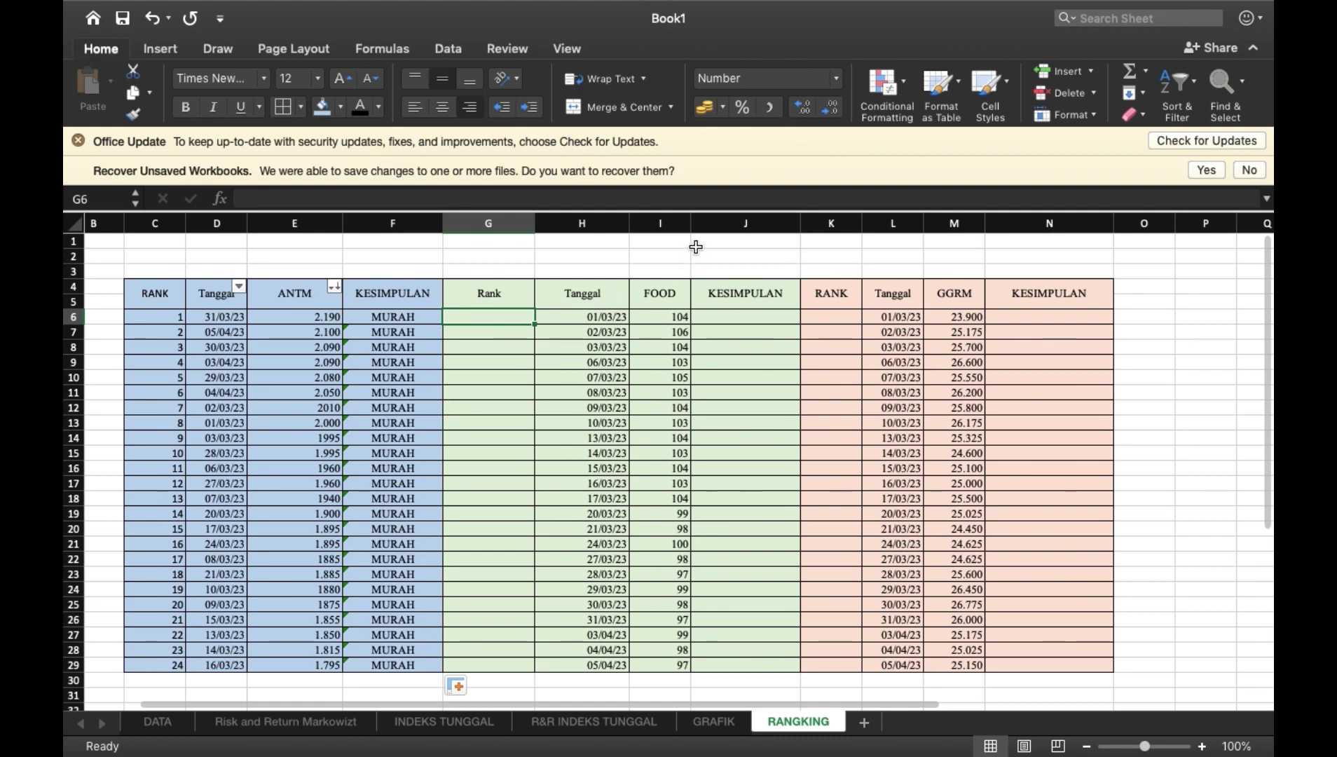
left_click_drag(690, 224, 705, 224)
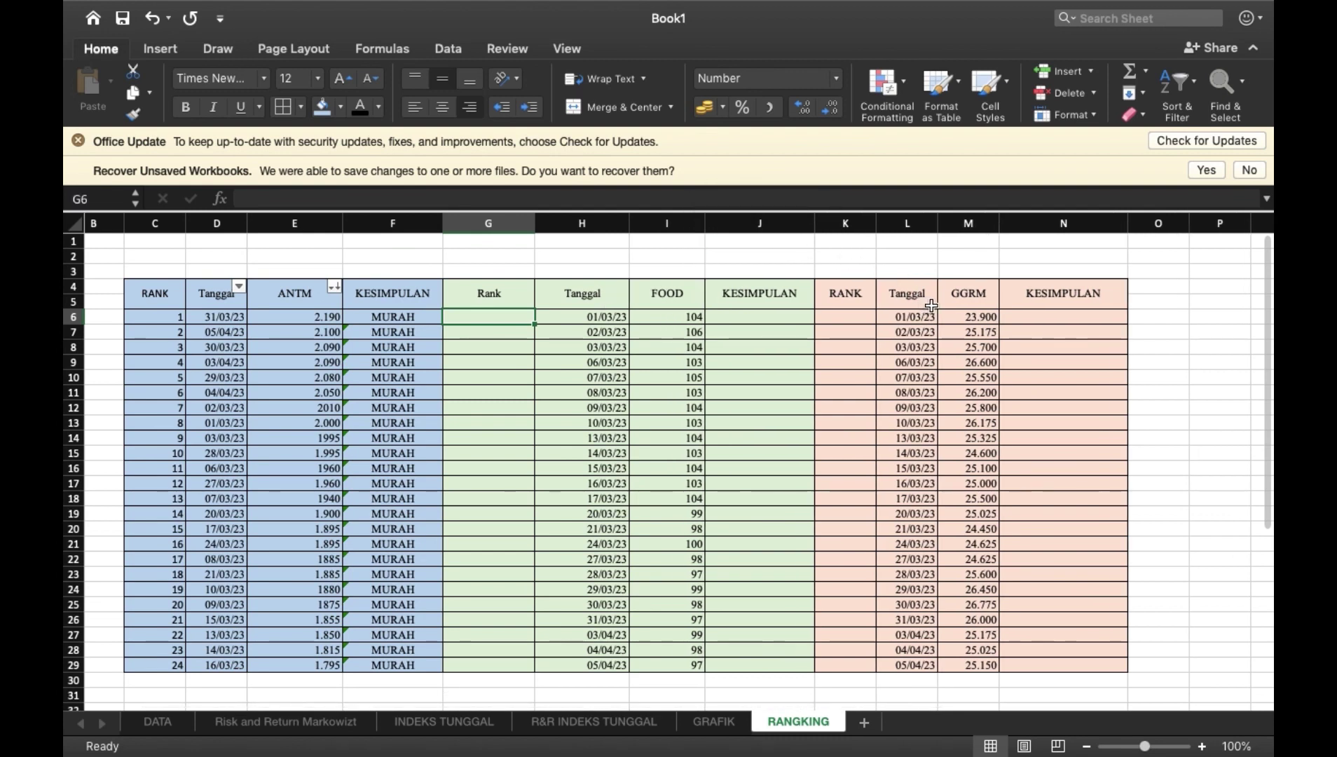
left_click_drag(1002, 221, 1021, 221)
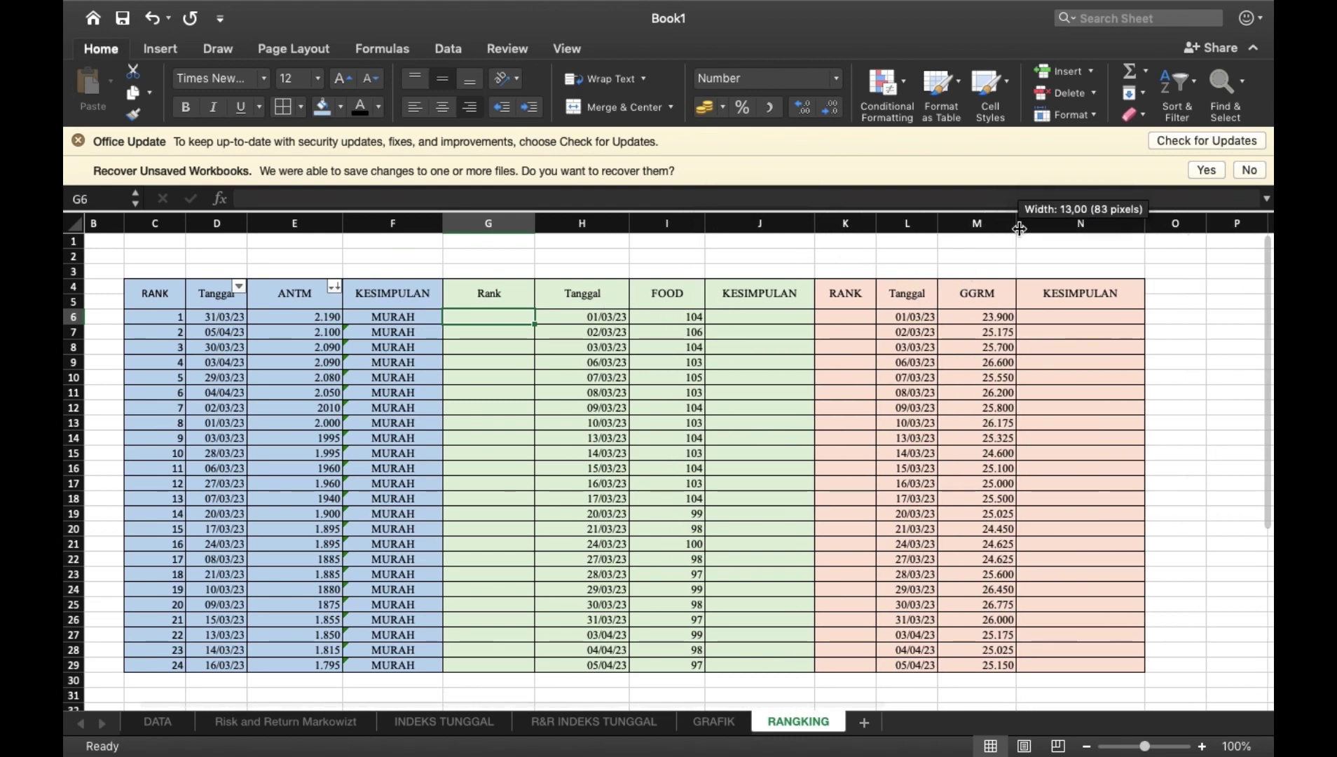
left_click_drag(939, 221, 958, 221)
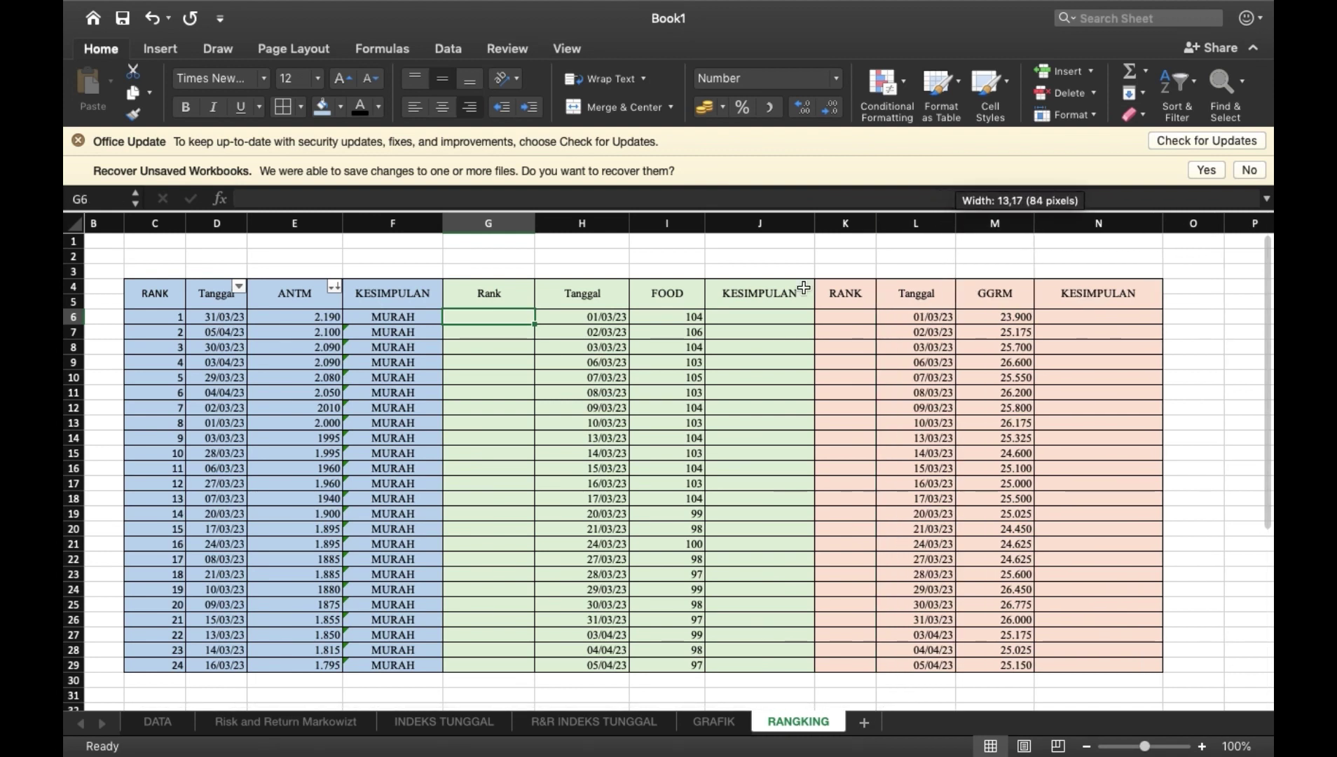
Remove the filter from the ANTM table and apply one to the FOOD table's Tanggal and price columns, H4:I29.
left_click_drag(588, 298, 665, 666)
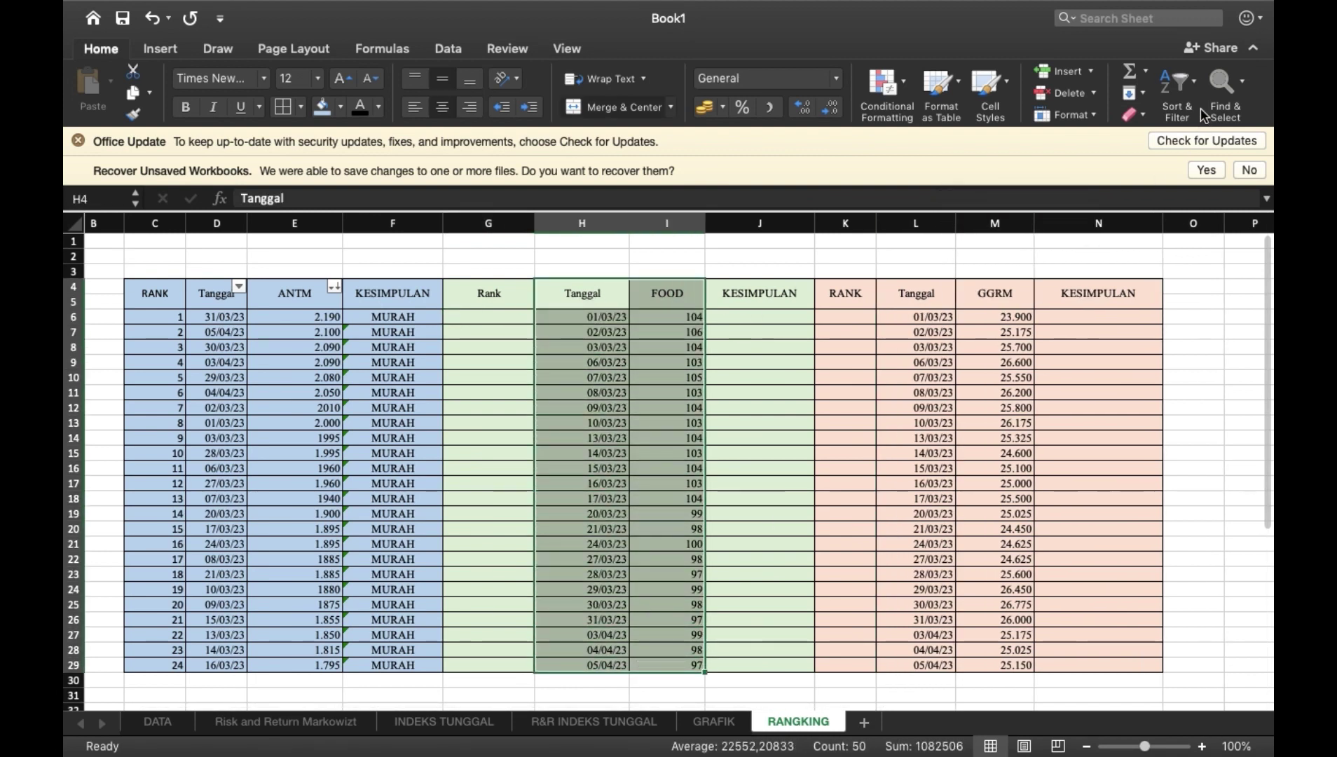
left_click(1185, 91)
left_click(1147, 187)
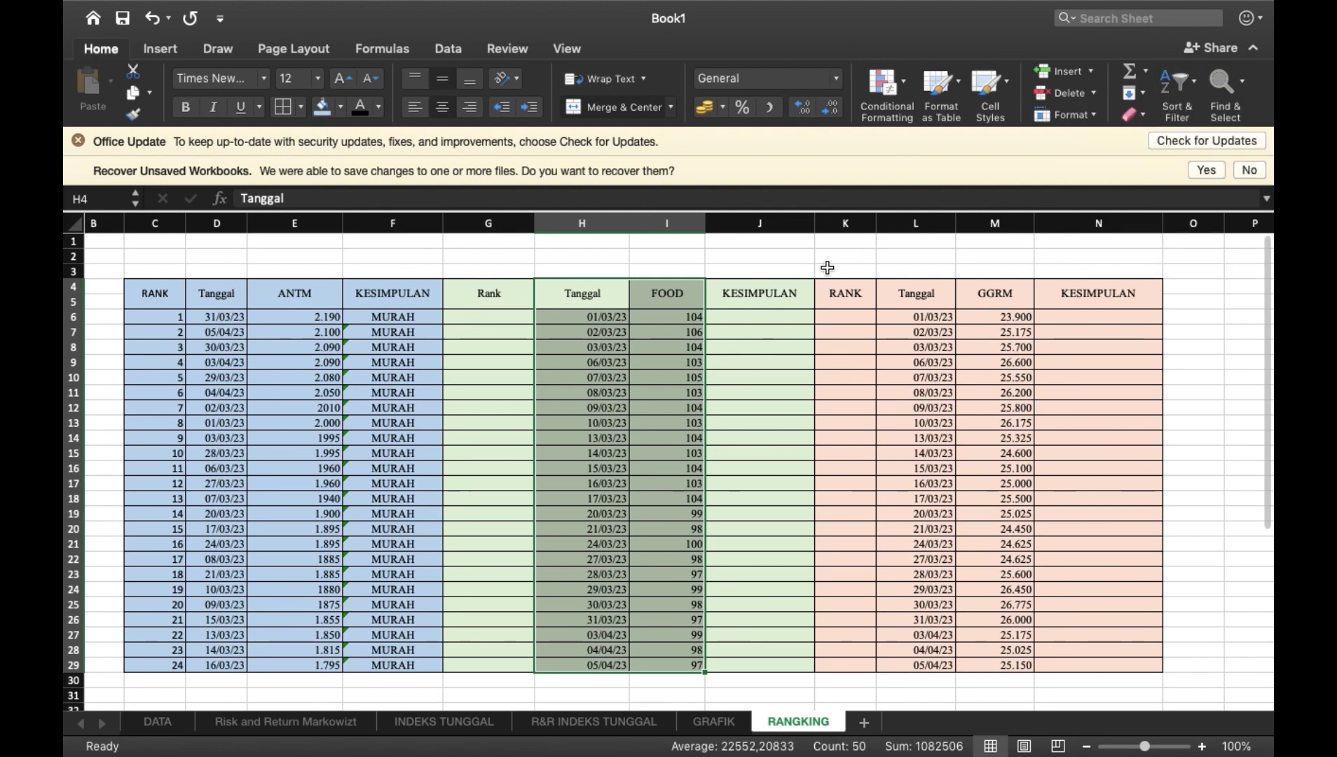
left_click(1167, 92)
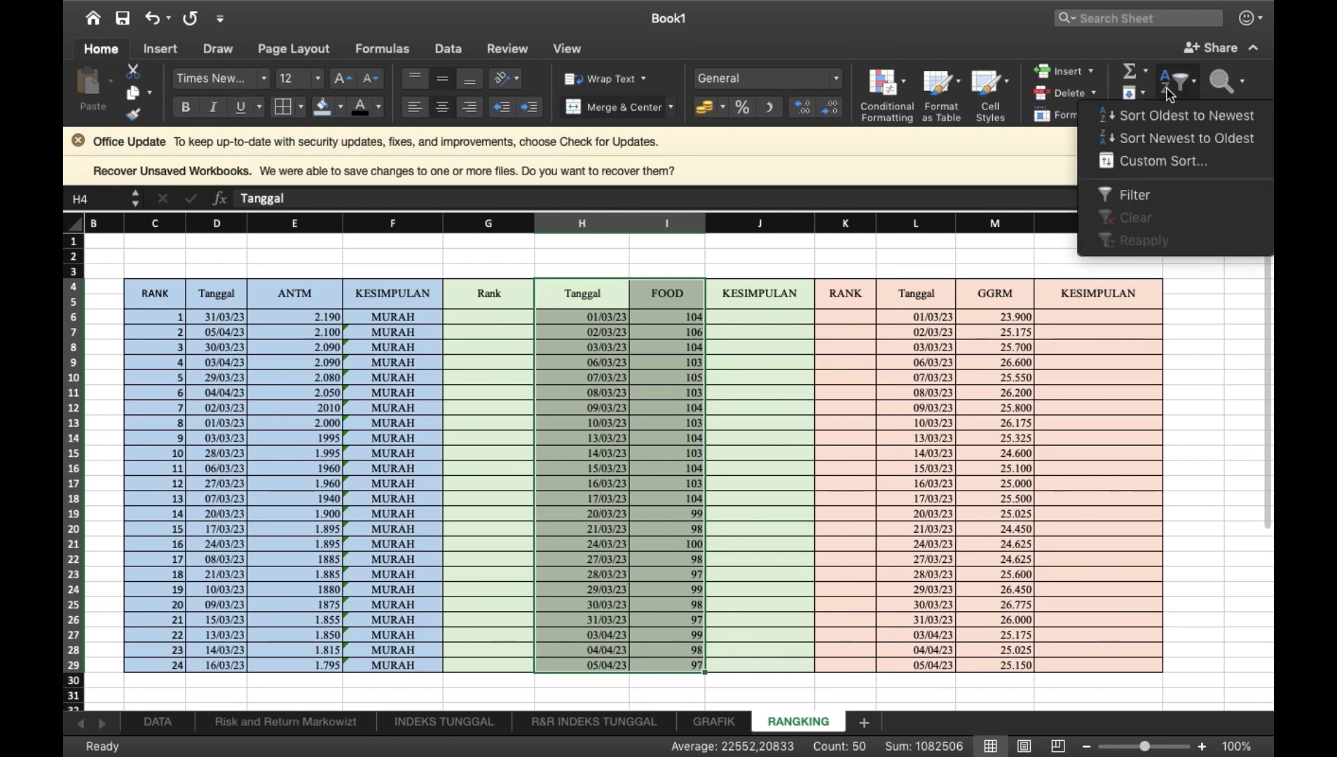
left_click(1145, 190)
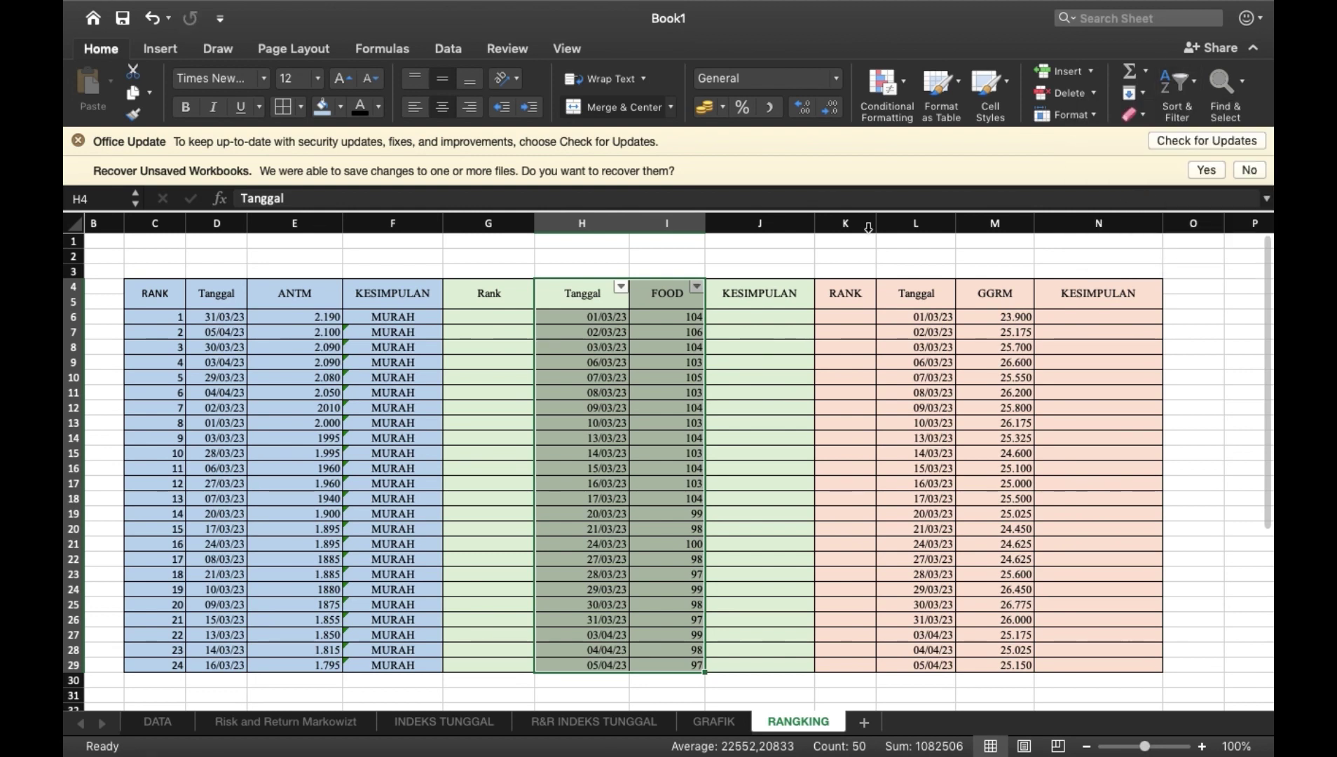
Sort the FOOD prices in descending order using the column's filter.
left_click(697, 287)
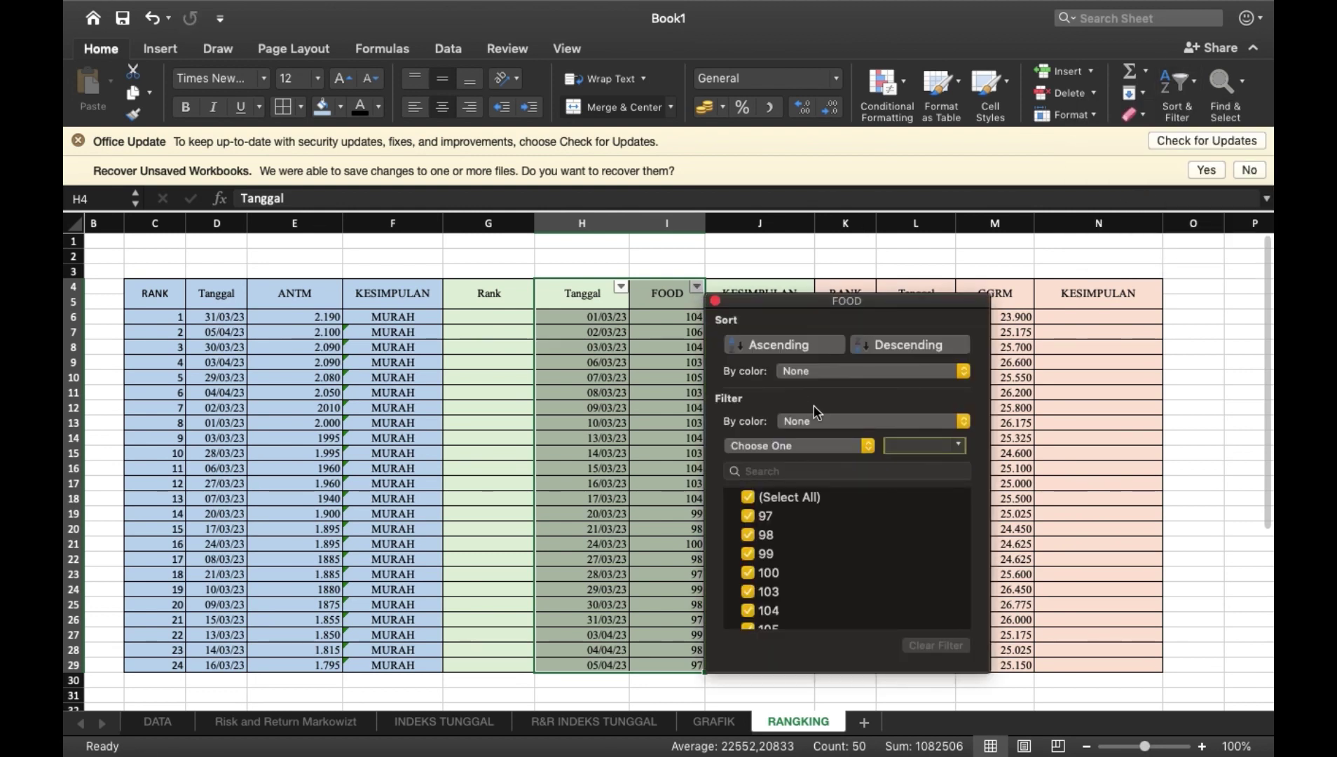
left_click(895, 346)
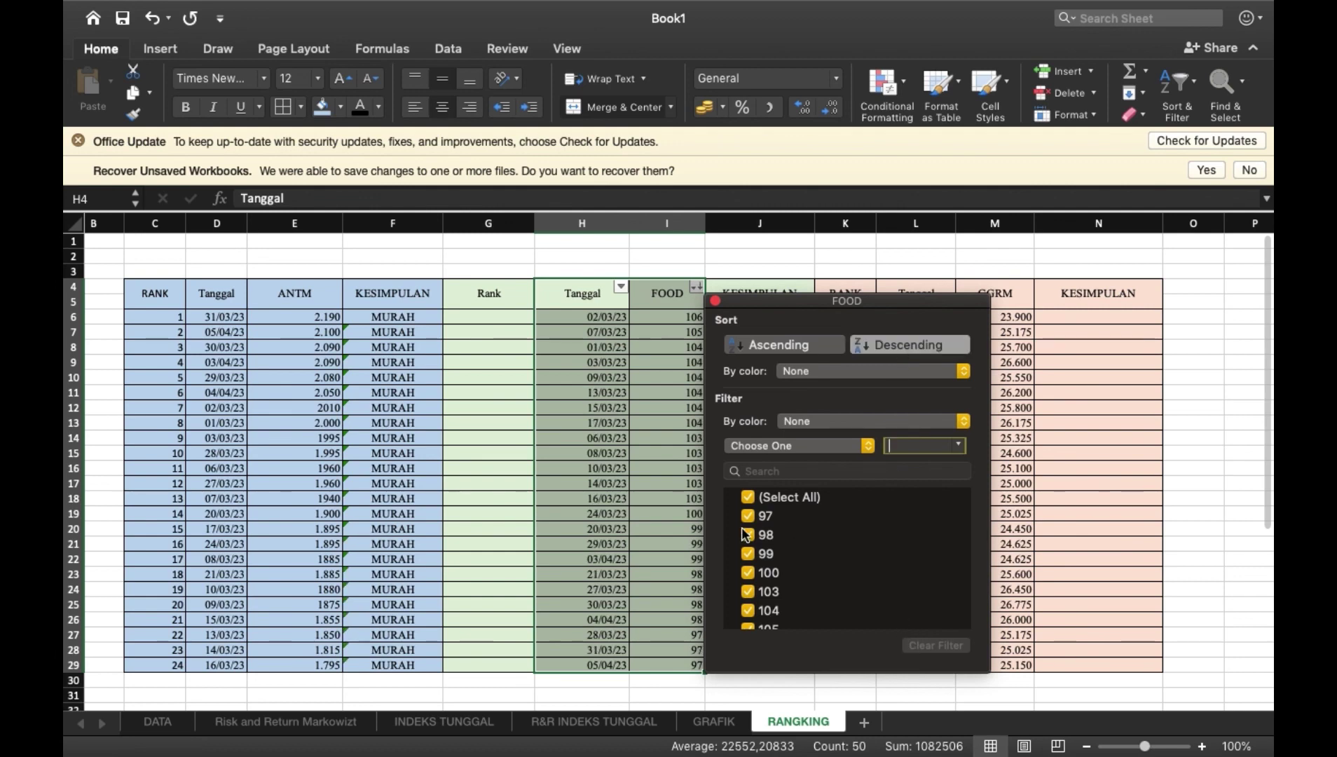
left_click(687, 514)
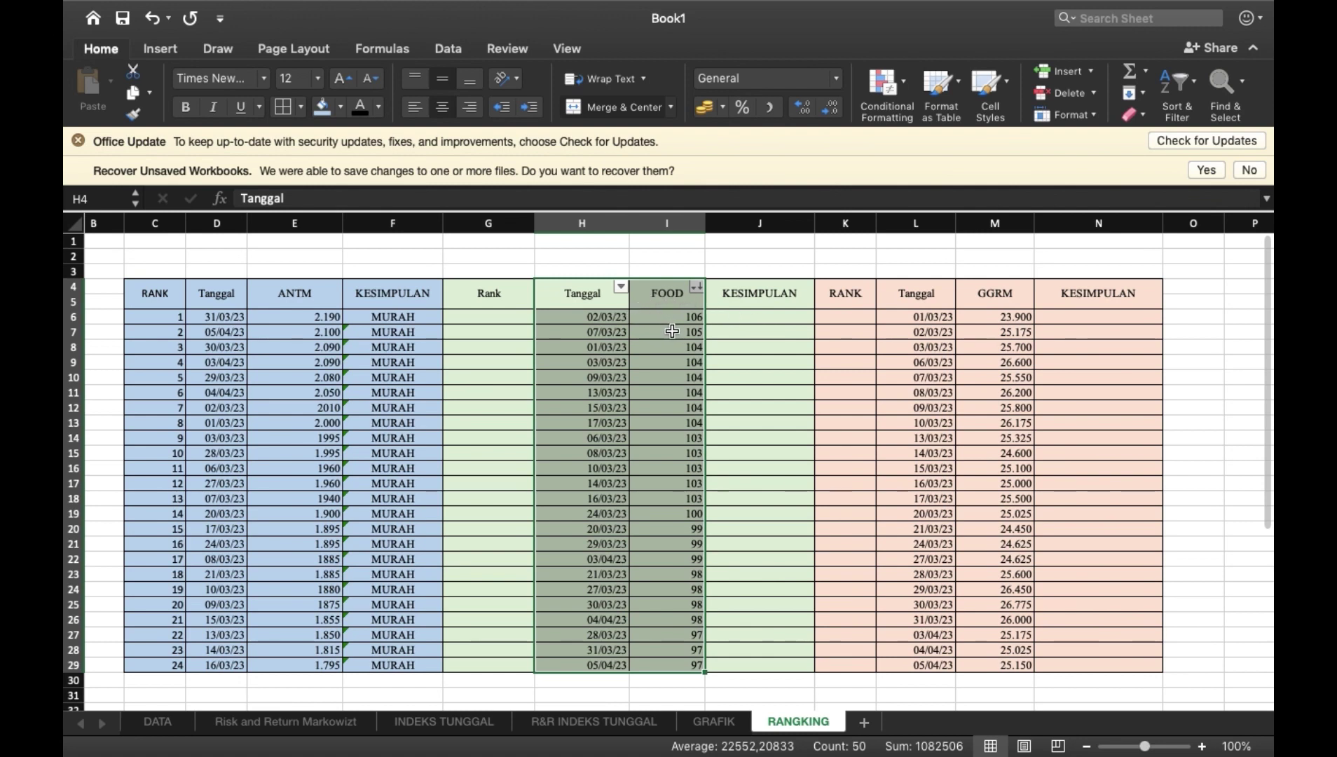
left_click(751, 342)
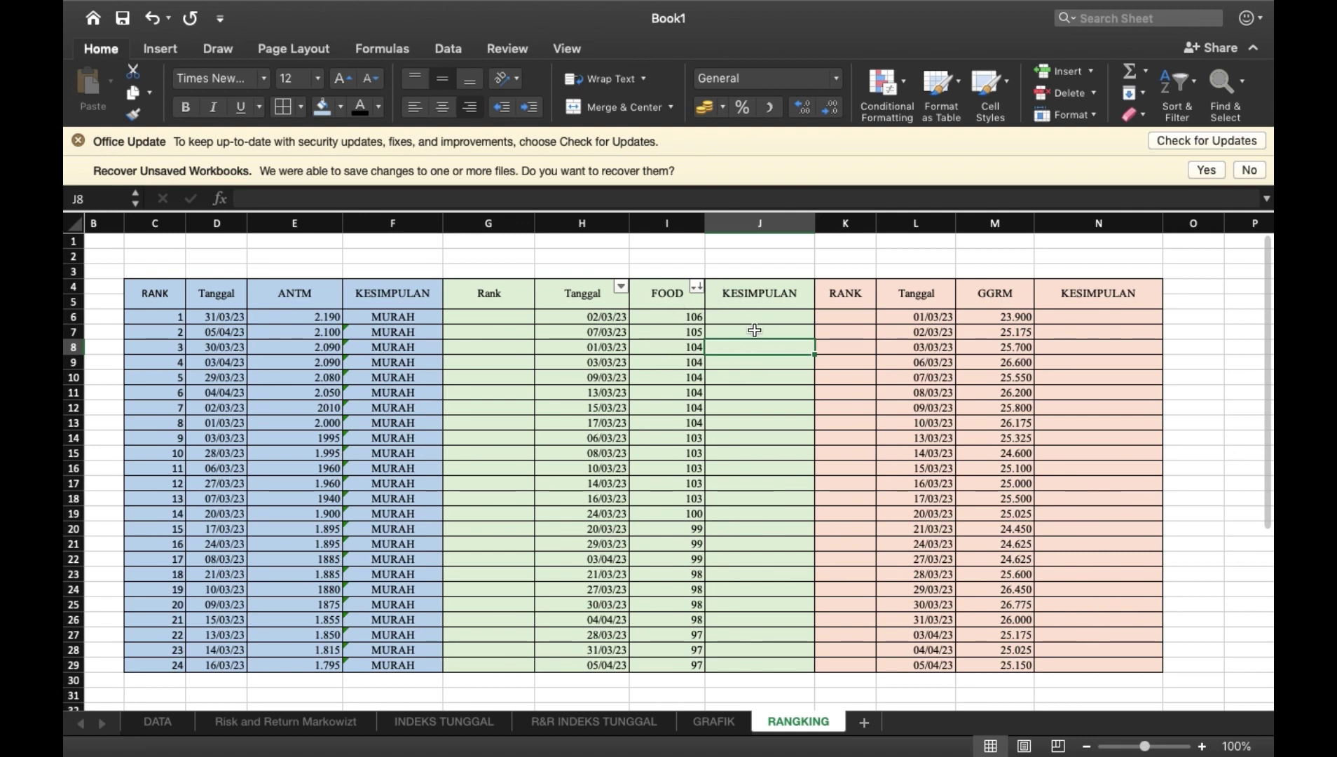
left_click(750, 307)
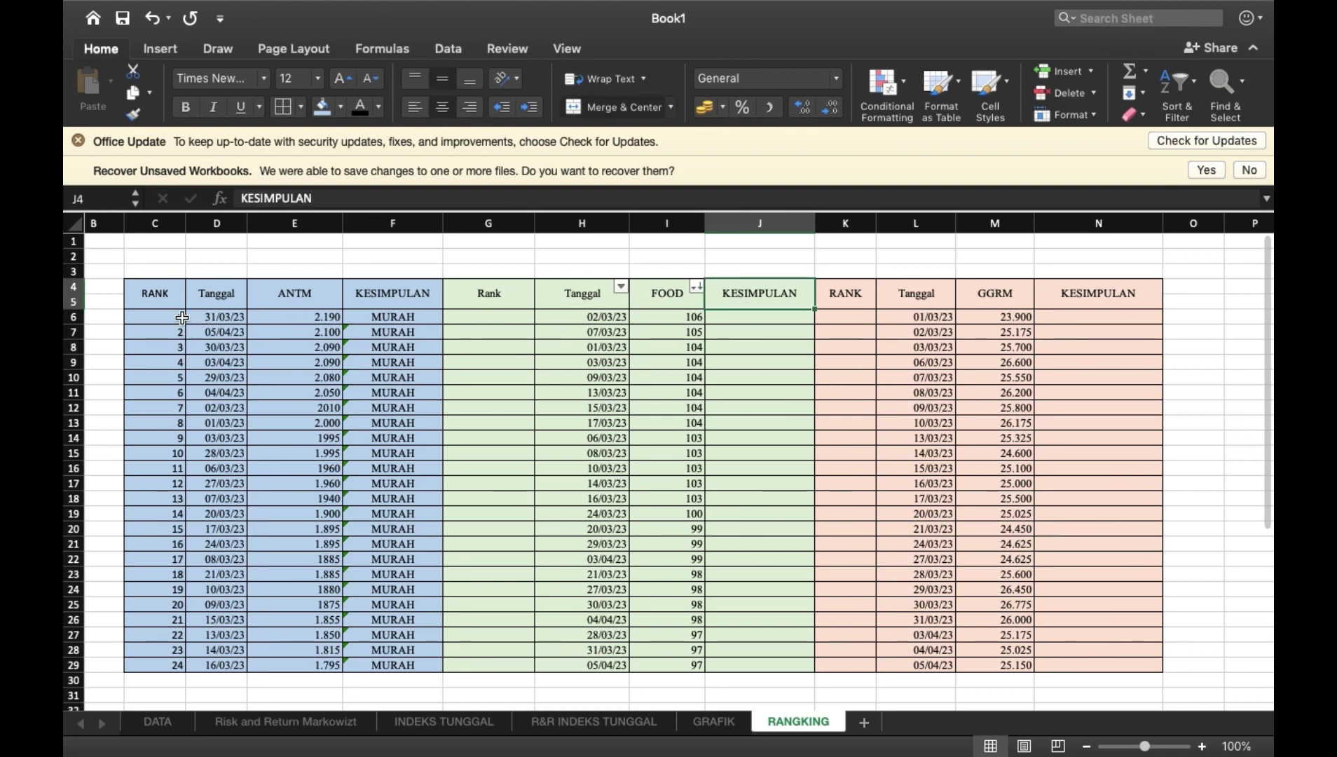
Copy the ANTM rank numbers in C6:C29 into the FOOD Rank column starting at G6.
left_click_drag(179, 317, 167, 667)
key("super+c")
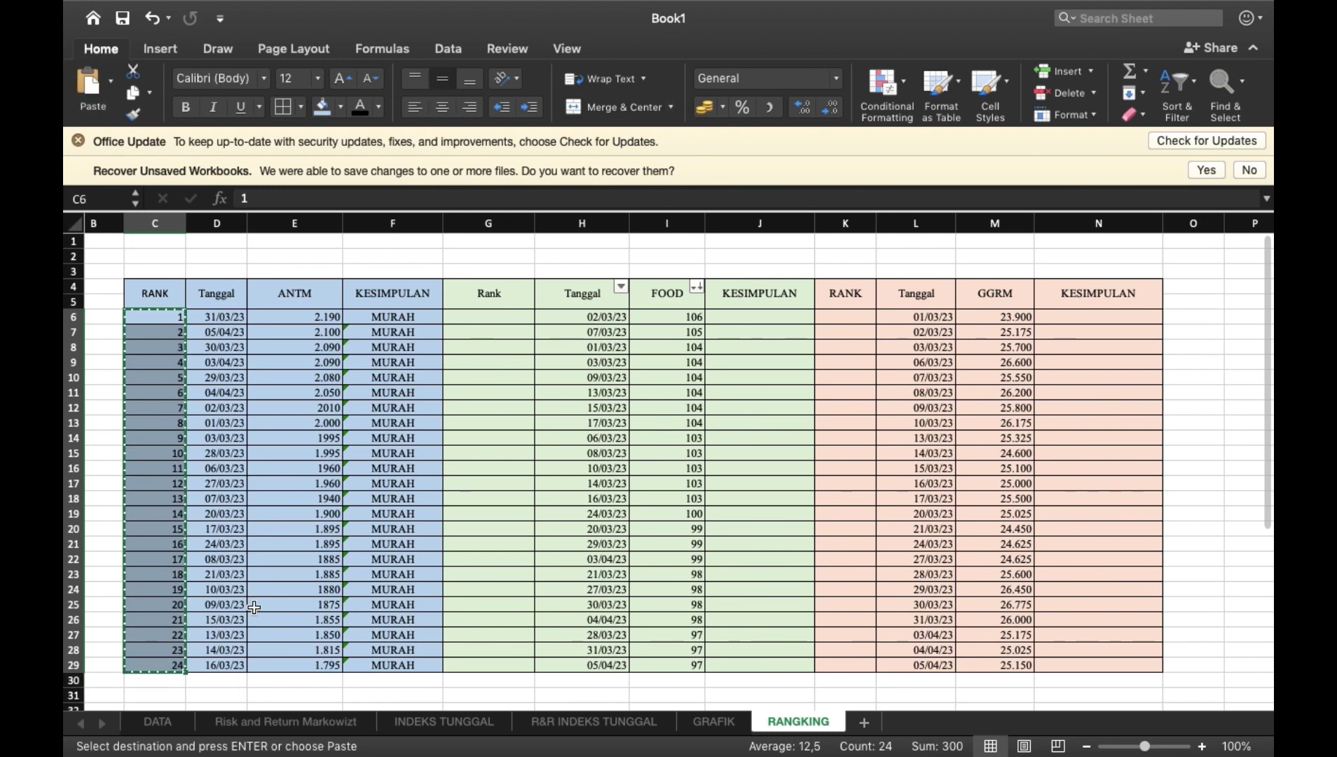
left_click(496, 314)
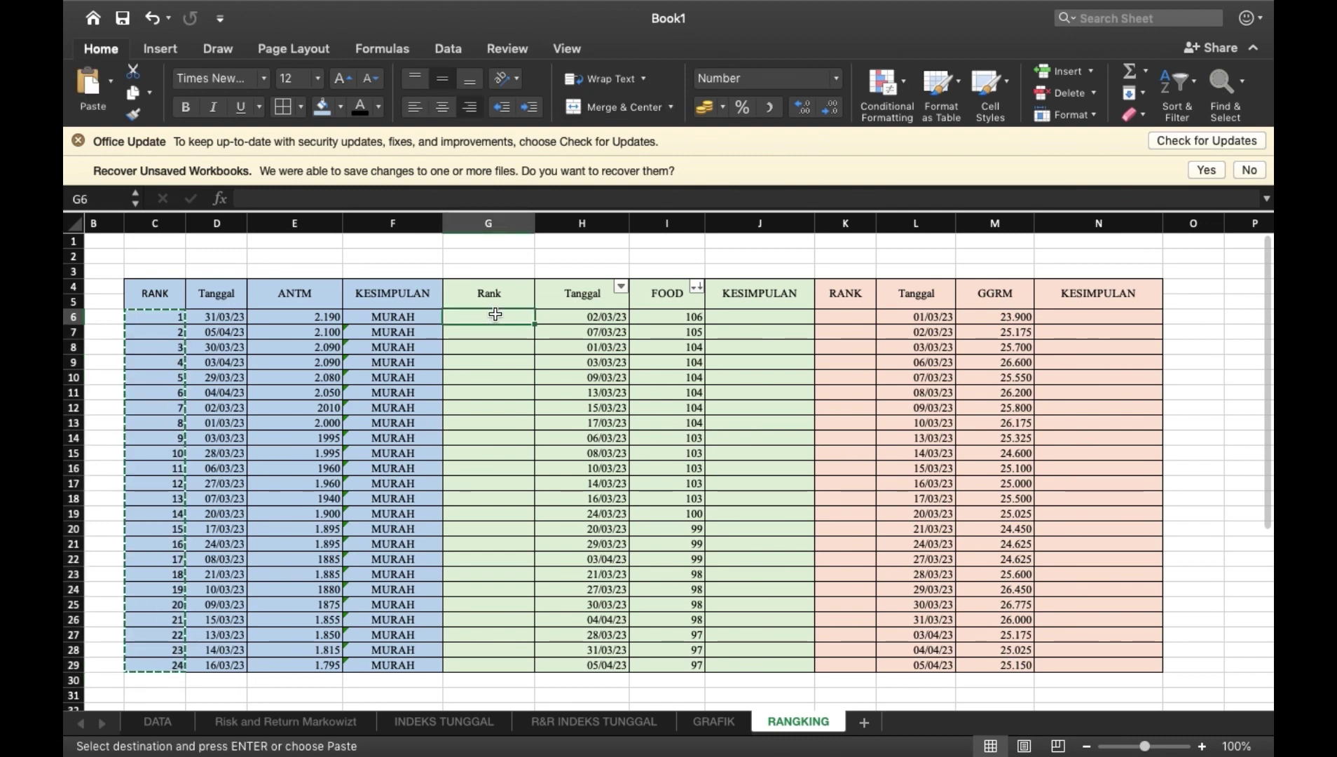
key("super+v")
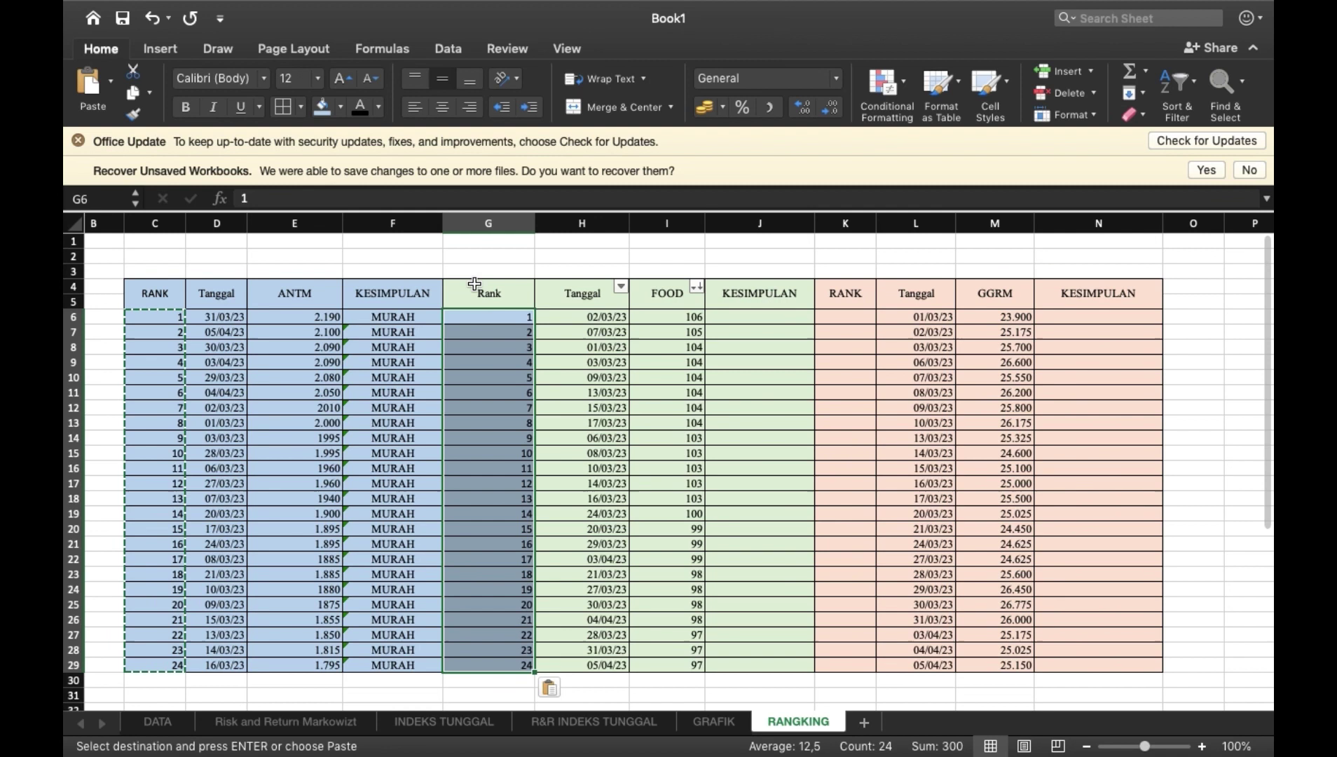
Fill the pasted FOOD ranks in G6:G29 with the light green of the FOOD table.
left_click(340, 106)
left_click(478, 215)
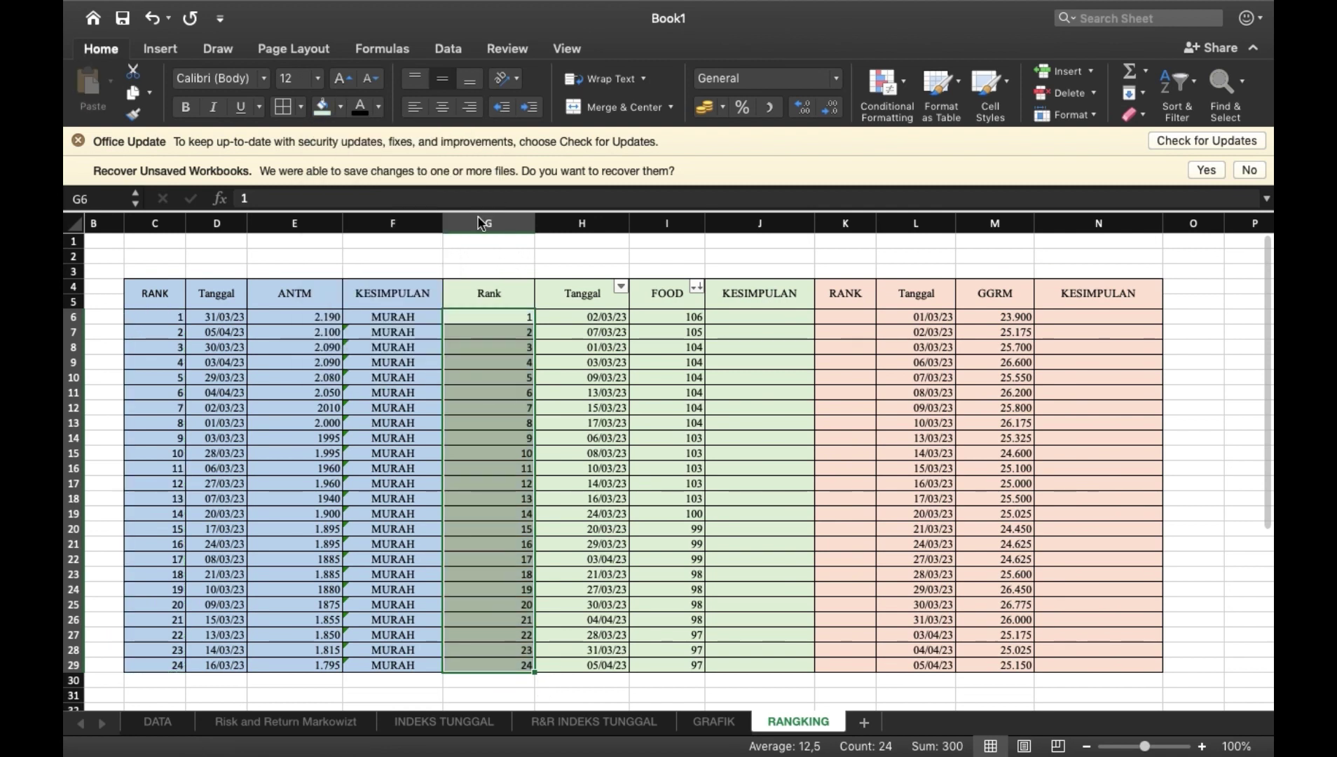
left_click(653, 414)
Enter the formula =IF(I6:I29>10000;"MAHAL";"MURAH") in J6, the first KESIMPULAN cell of the FOOD table.
left_click(751, 317)
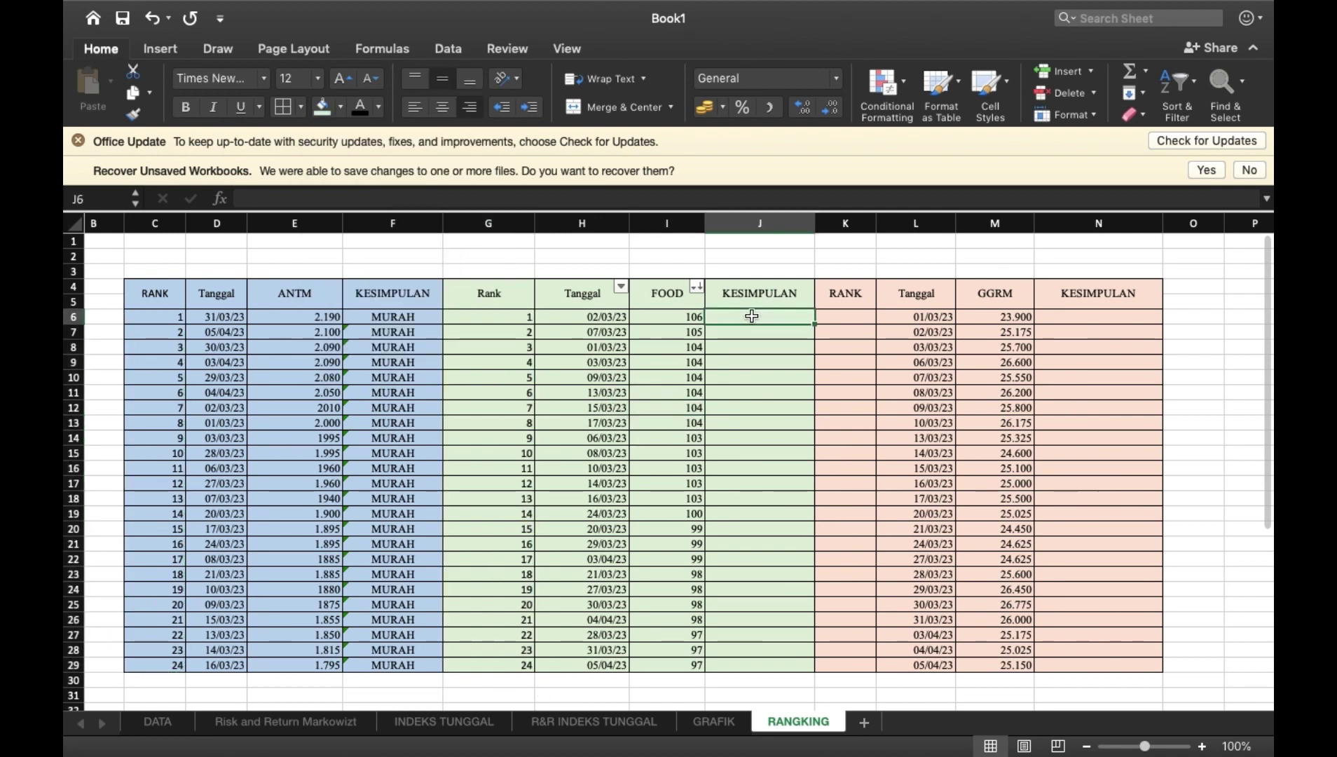
type("=IF")
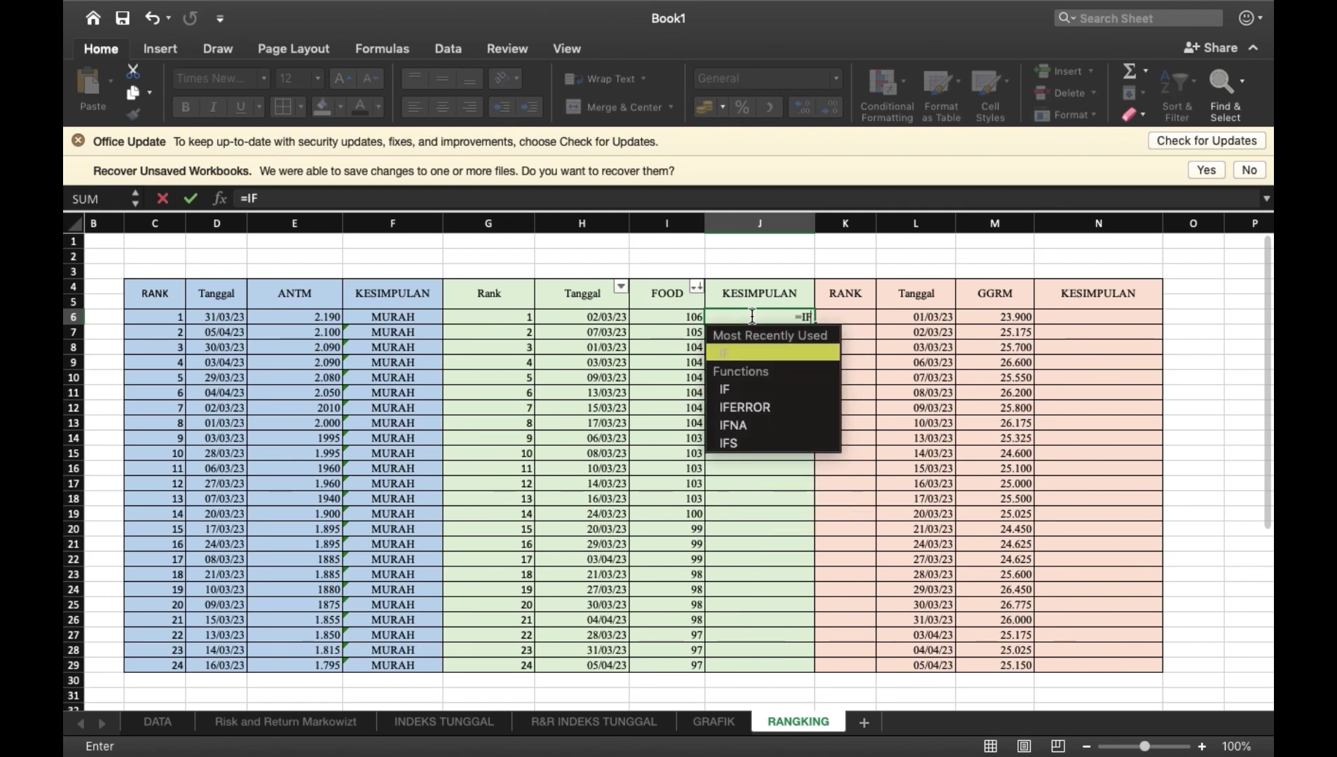
type("(")
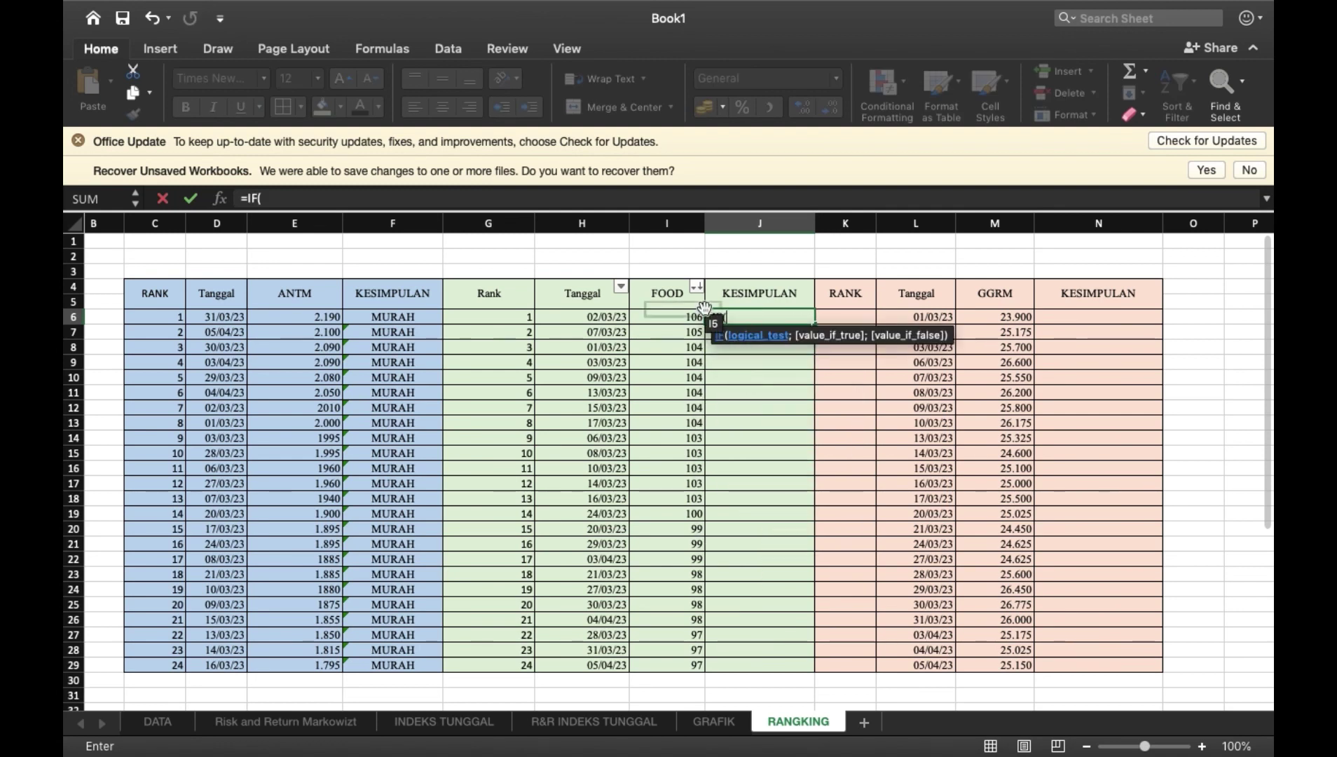
left_click_drag(666, 316, 663, 669)
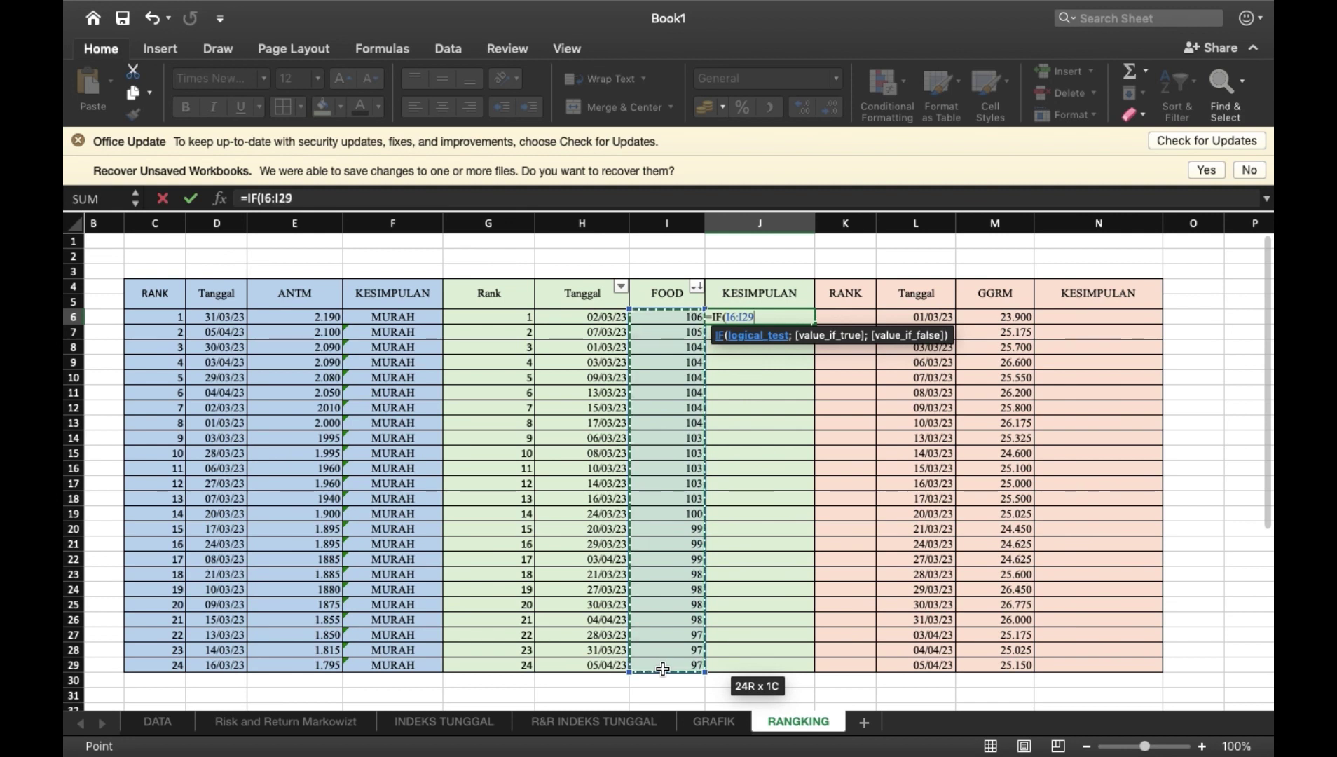
type(";")
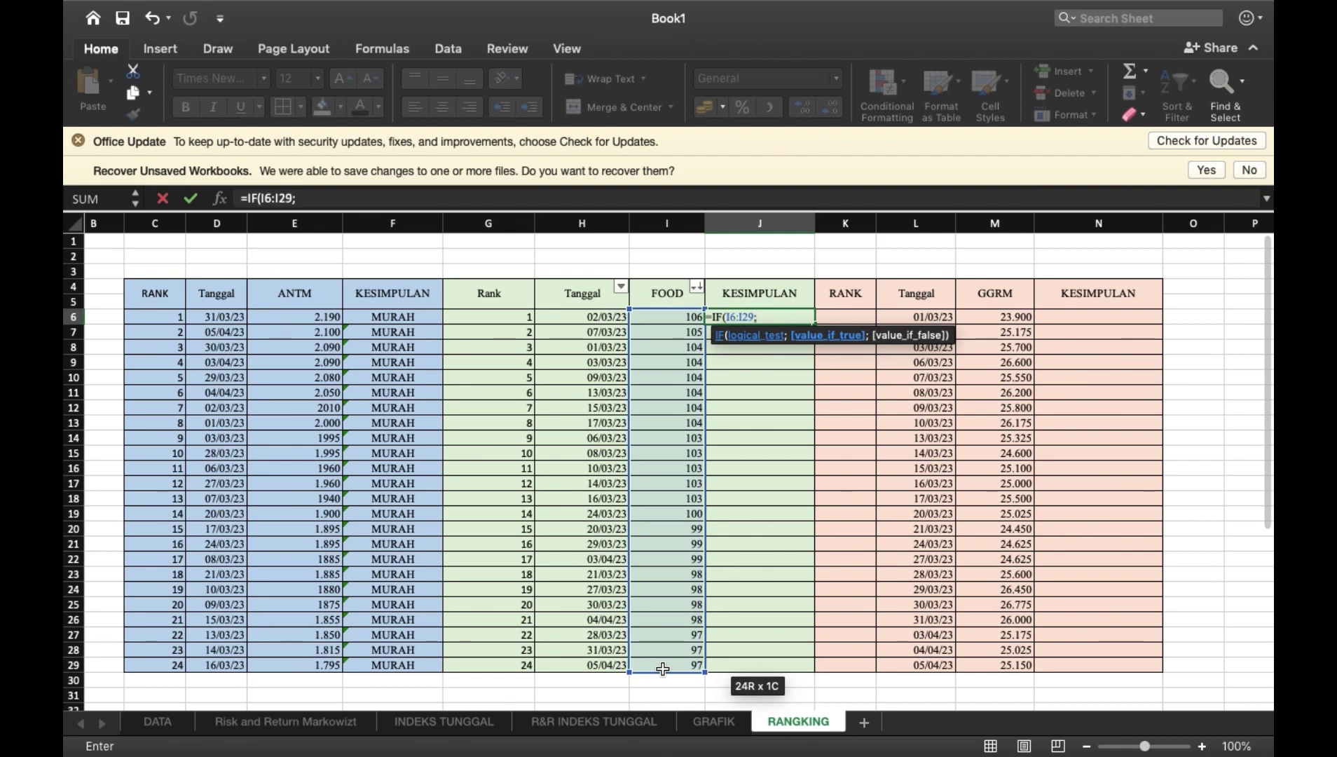
key("BackSpace")
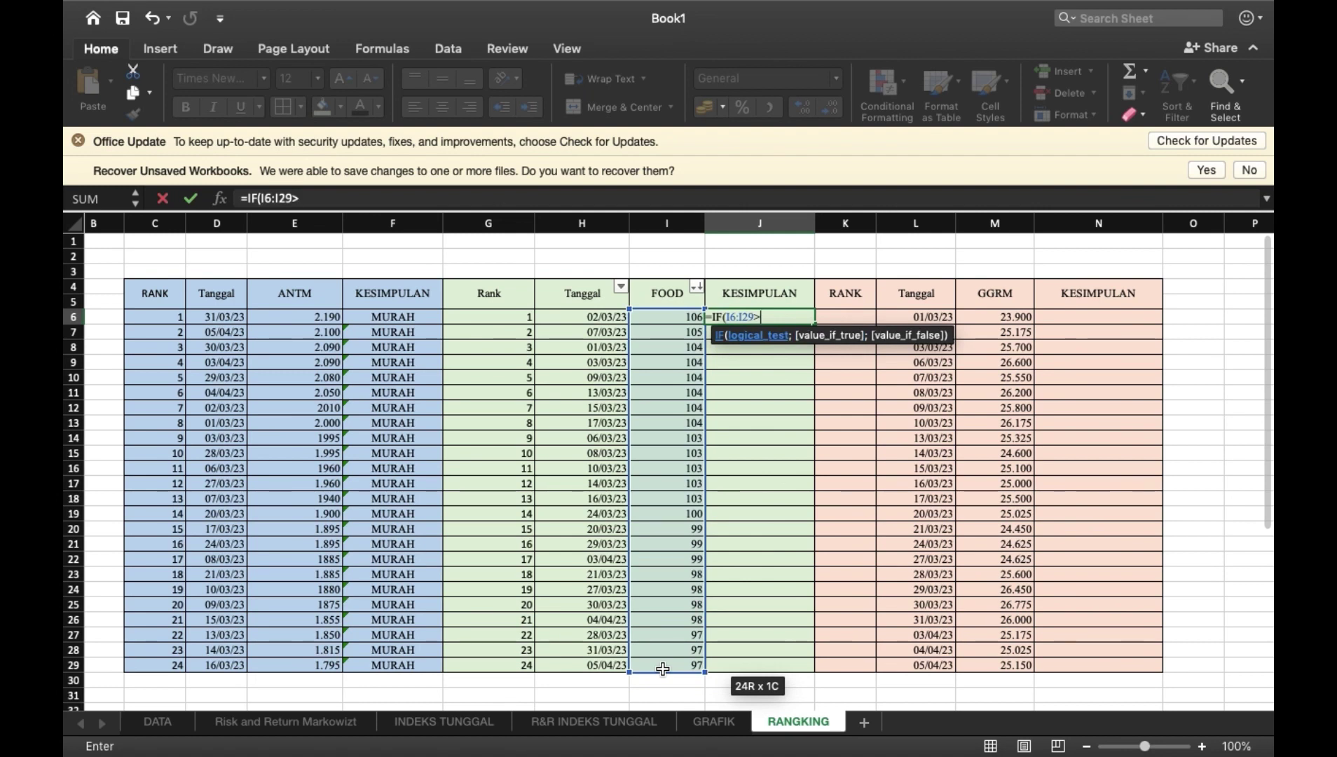
type(">10000;")
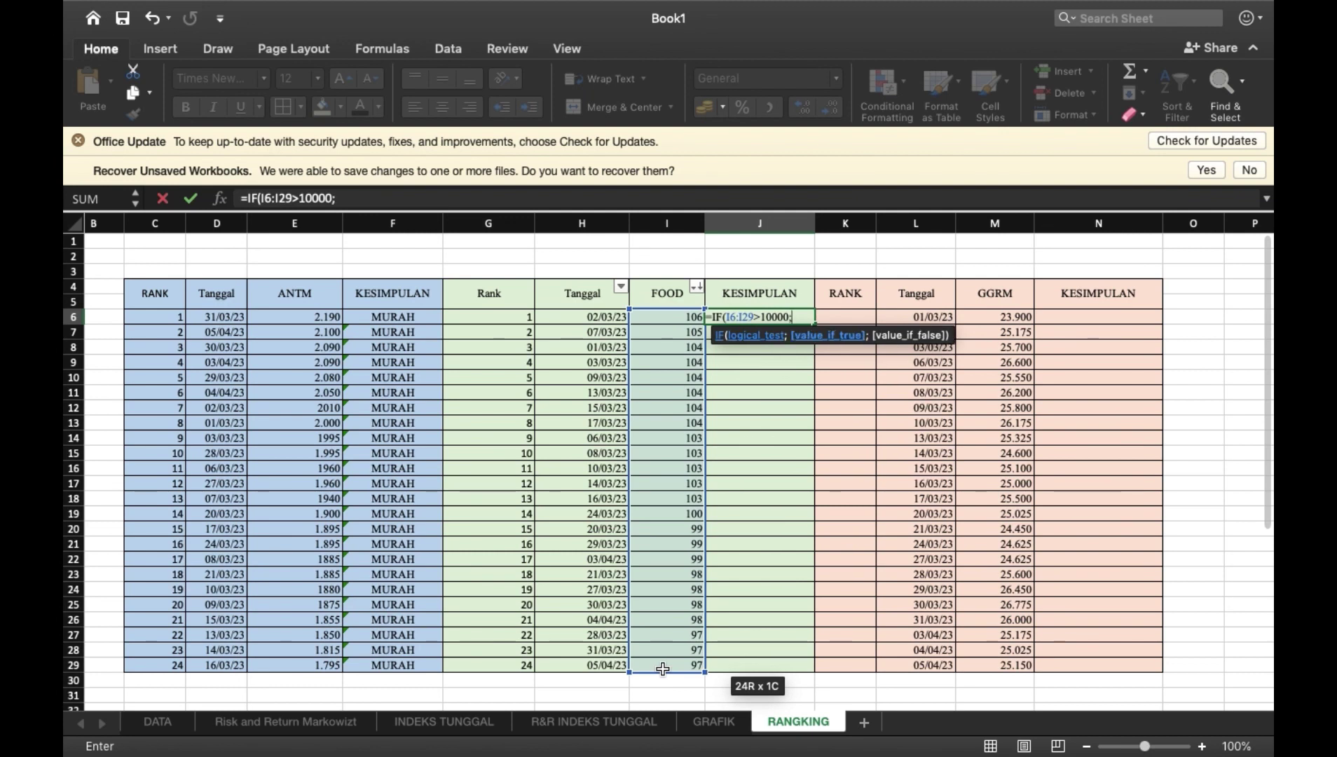
type("\"MU")
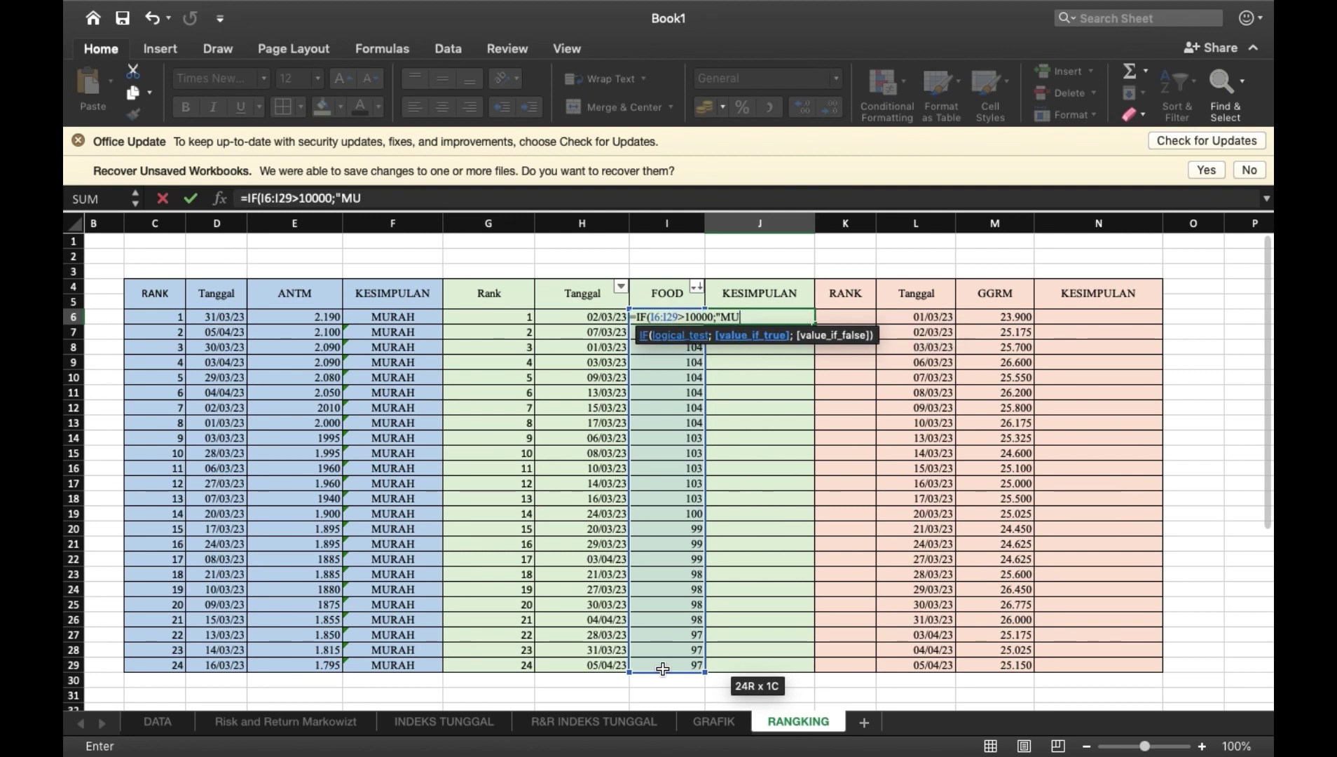
type("RA")
key("BackSpace")
key("BackSpace")
key("BackSpace")
type("AHAL")
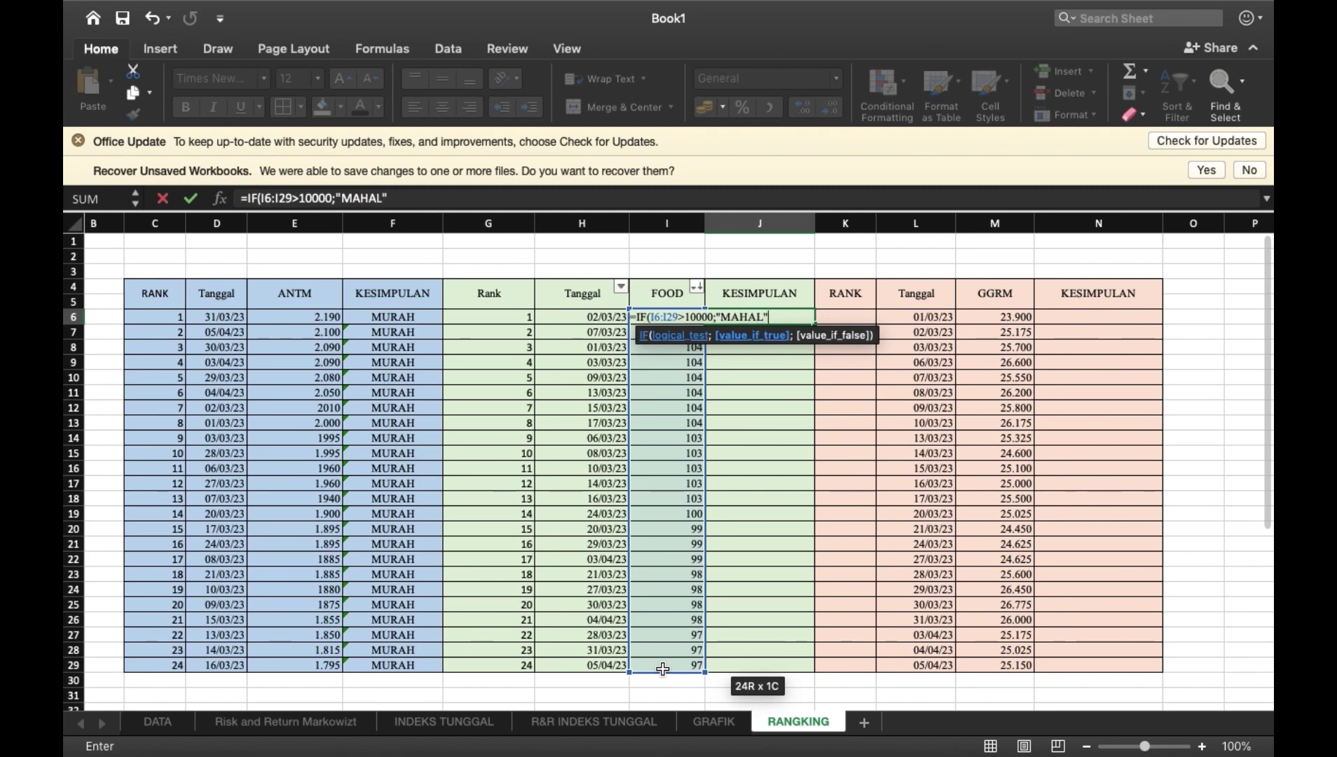
type(";\"")
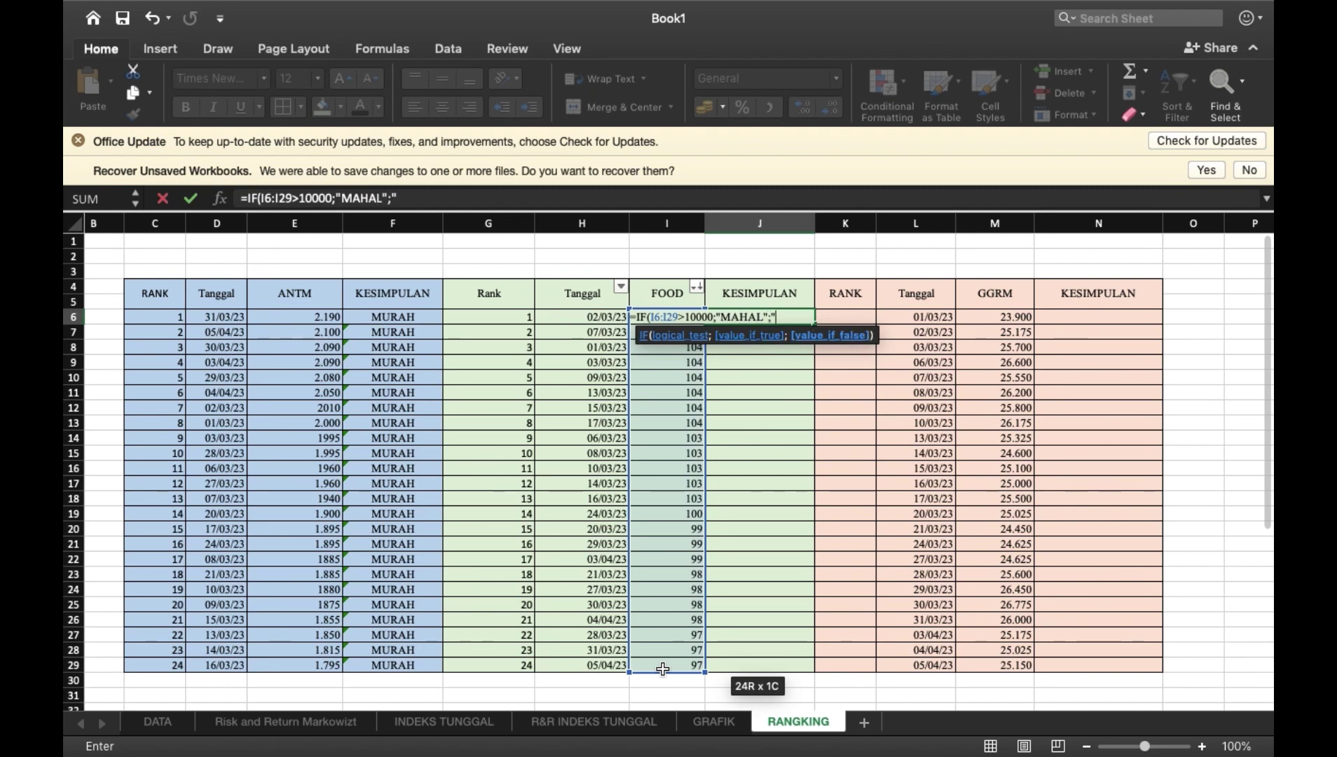
type("MURAH")
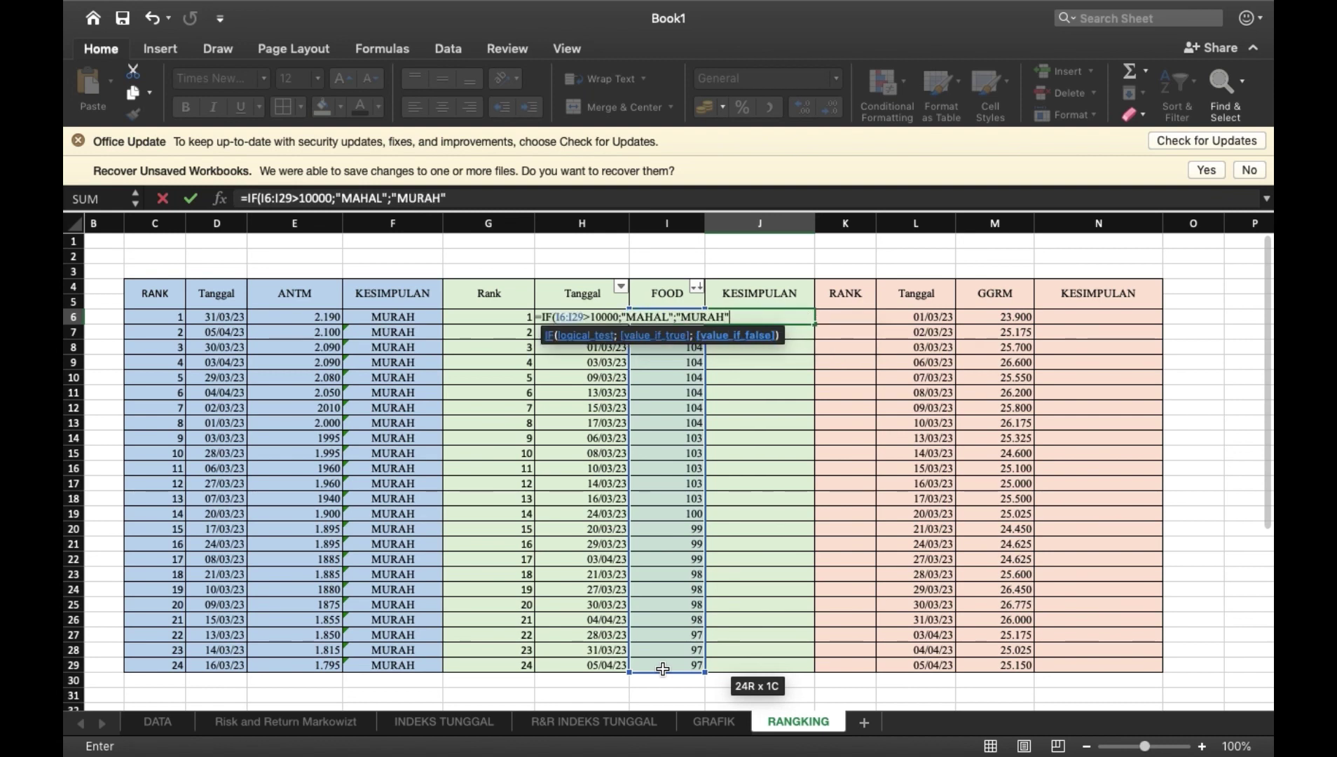
type("\"")
key("Return")
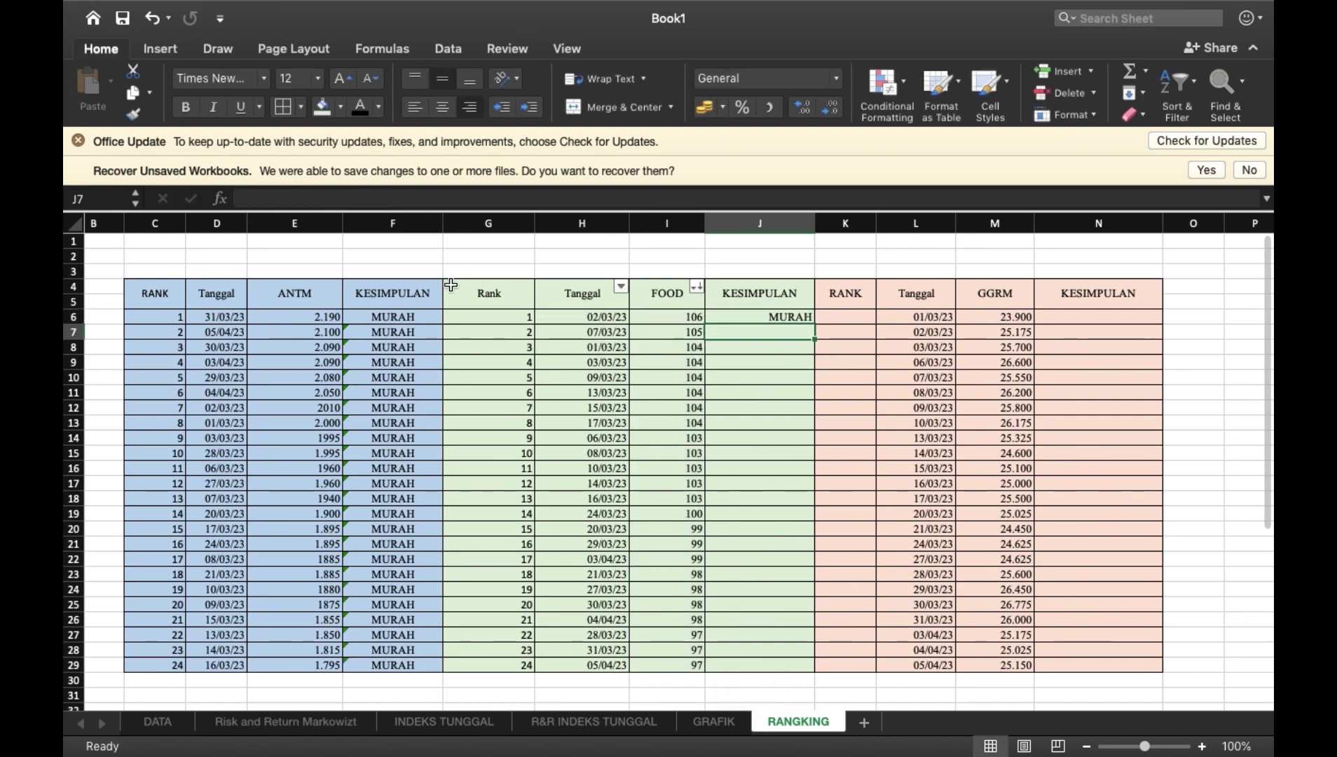
Center the FOOD conclusion in J6 and fill its formula down to J29.
left_click(763, 318)
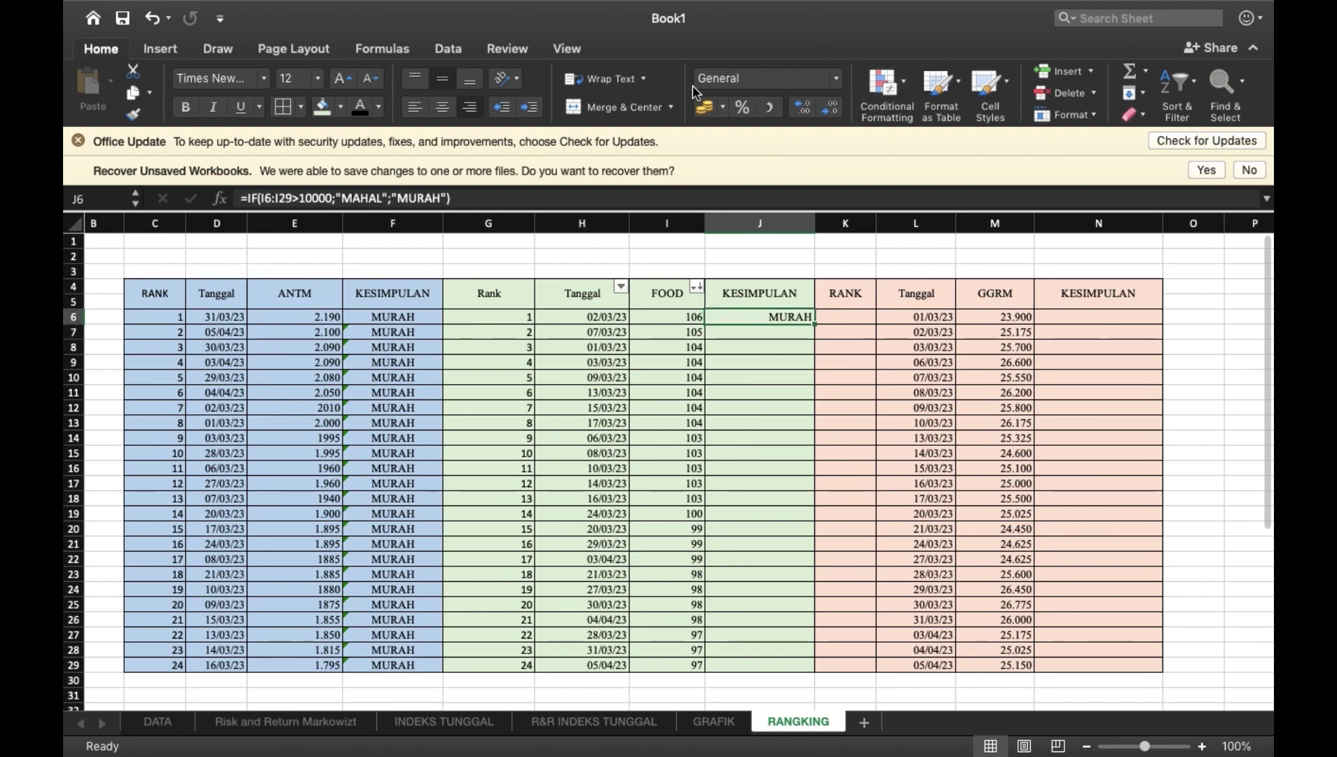
left_click(443, 107)
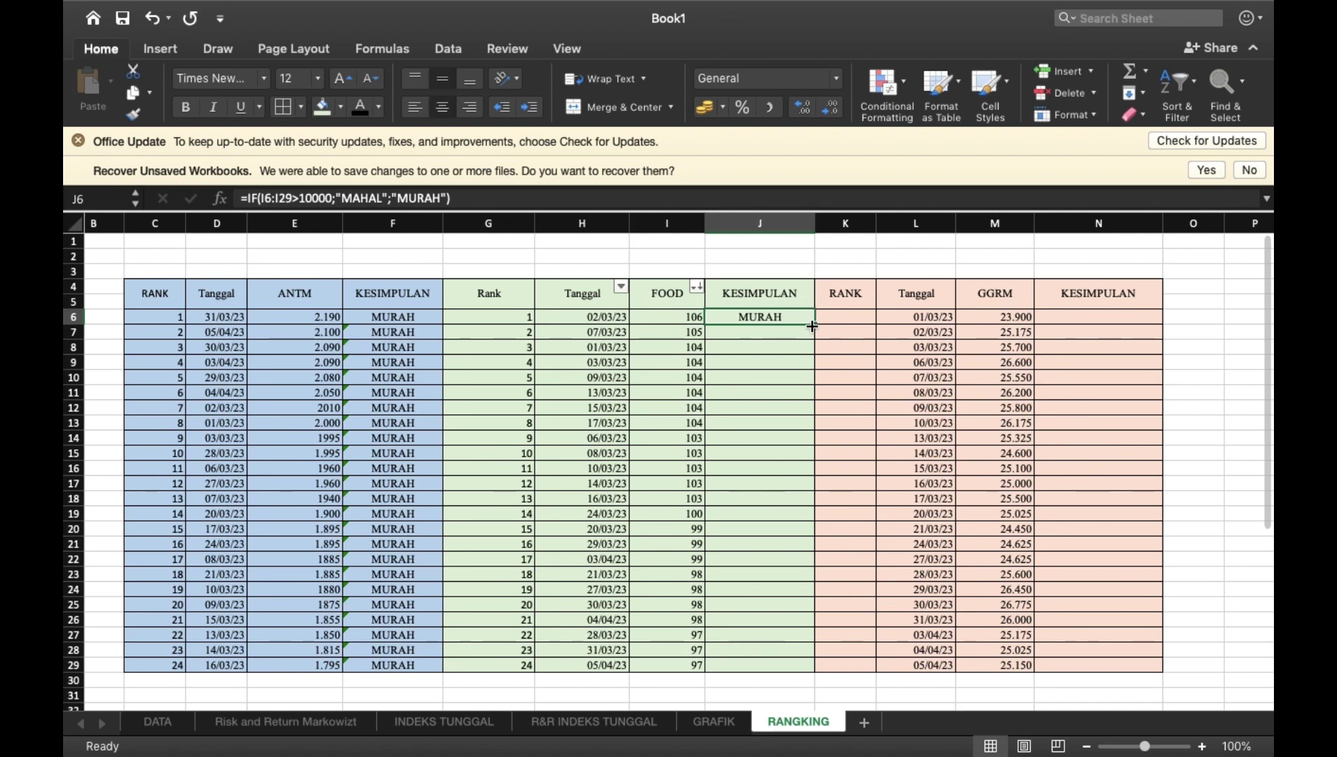
left_click_drag(812, 326, 784, 674)
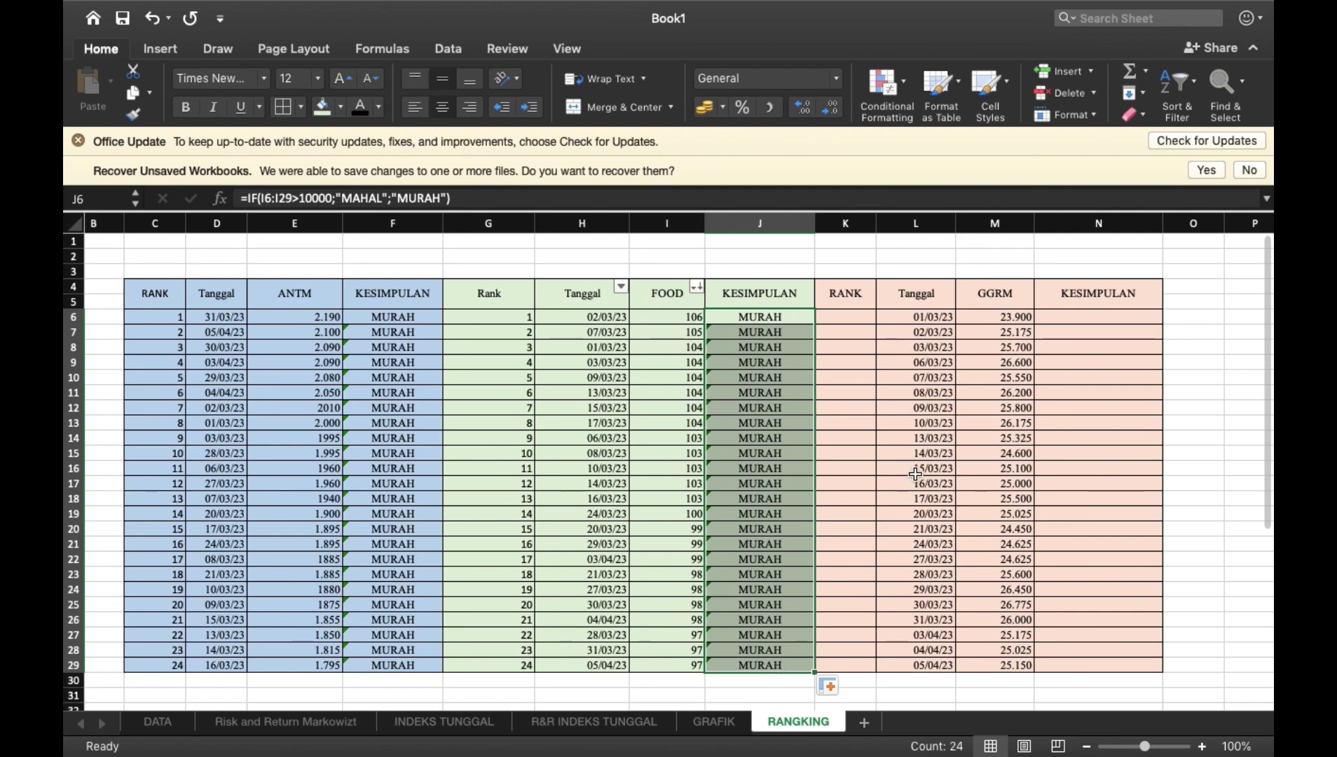
Copy the FOOD rank numbers in G6:G29 into the GGRM RANK column from K6 and fill them with light orange.
left_click_drag(527, 315, 502, 666)
key("super+c")
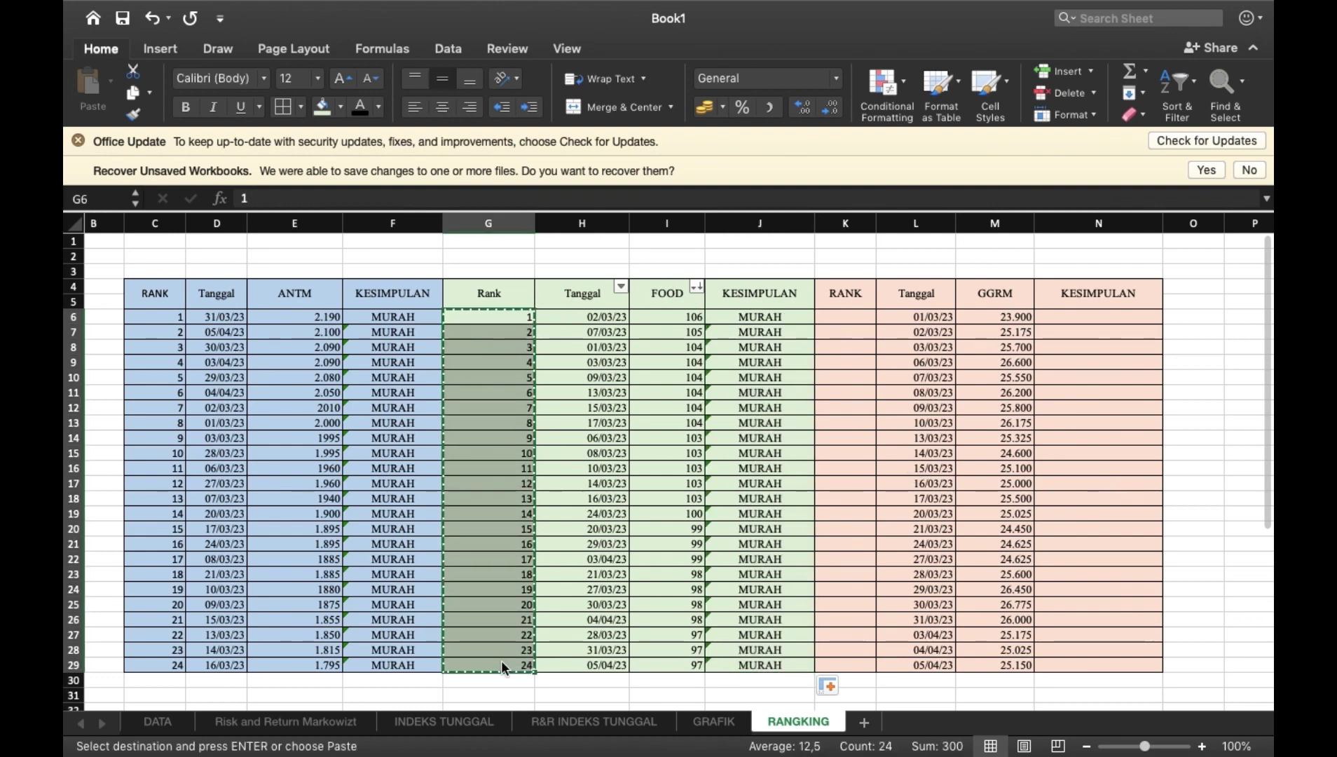
left_click(848, 317)
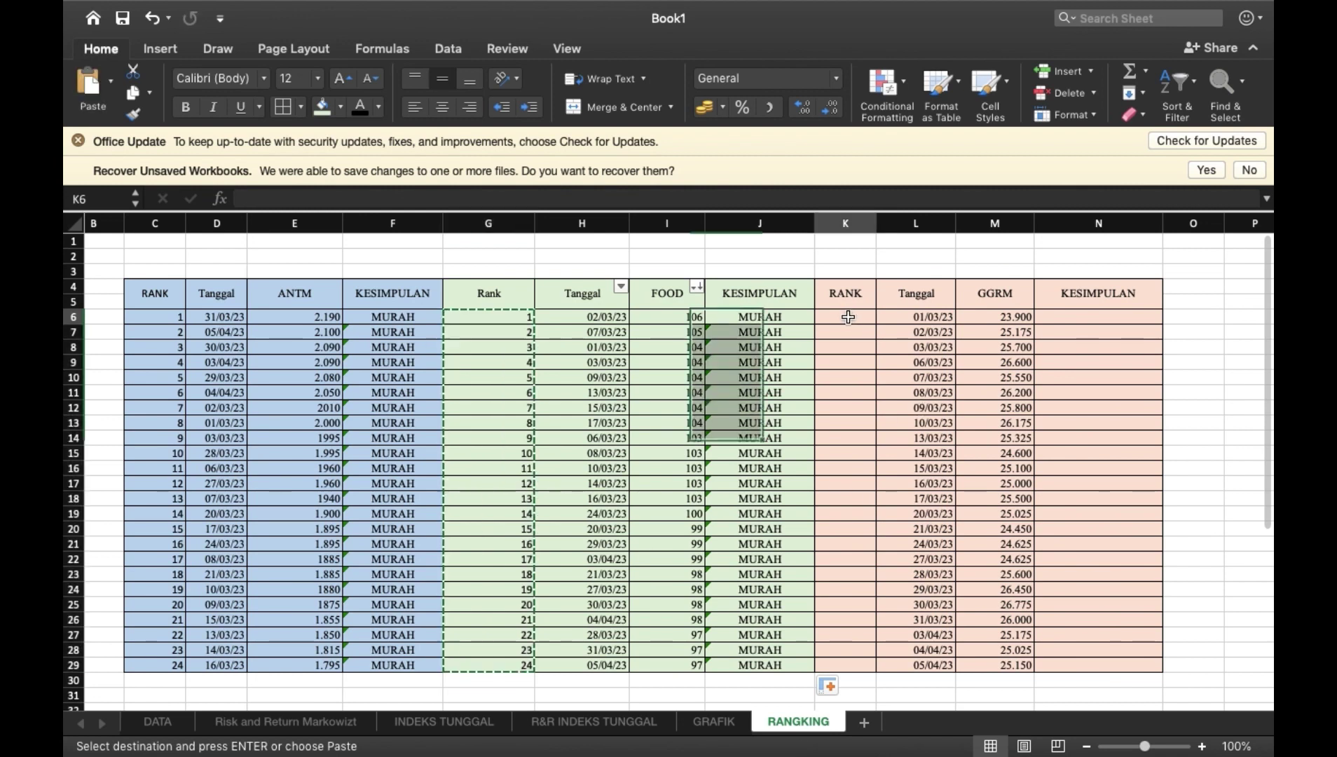
key("super+v")
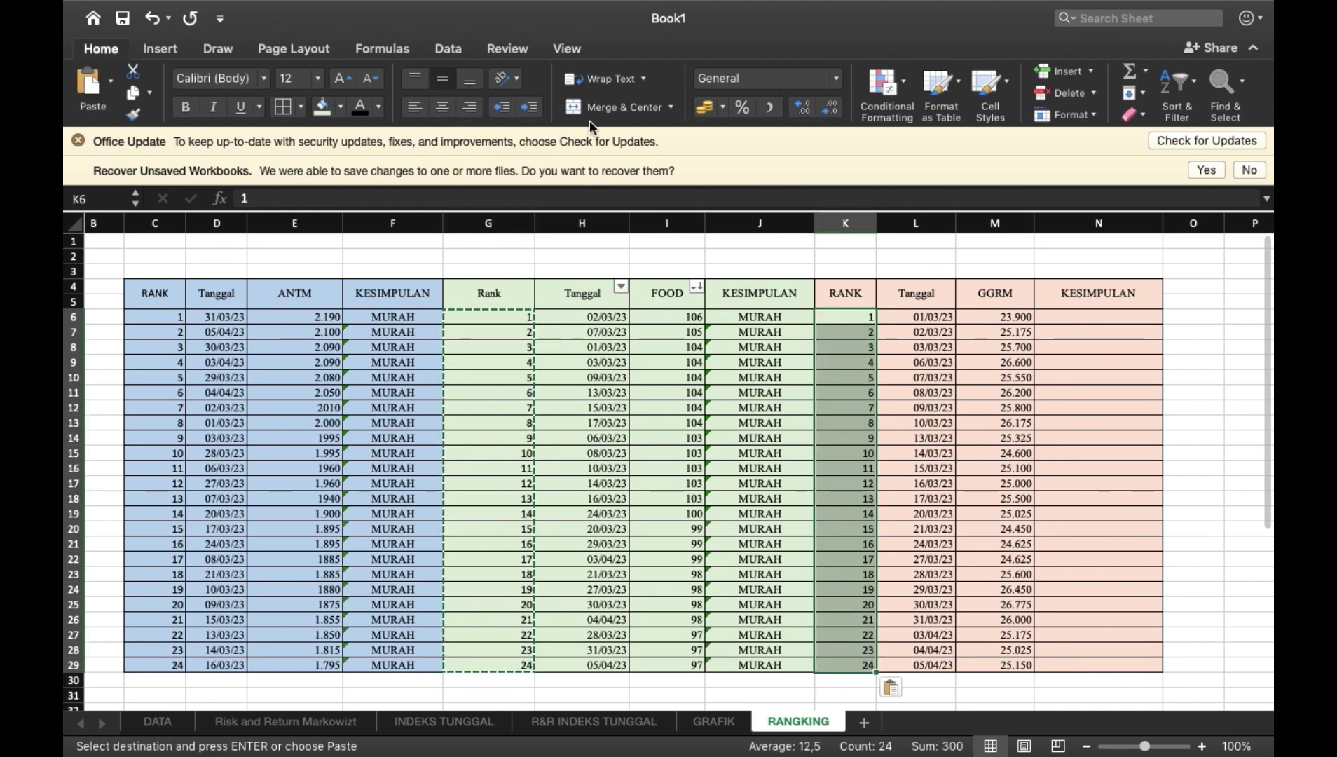
left_click(341, 106)
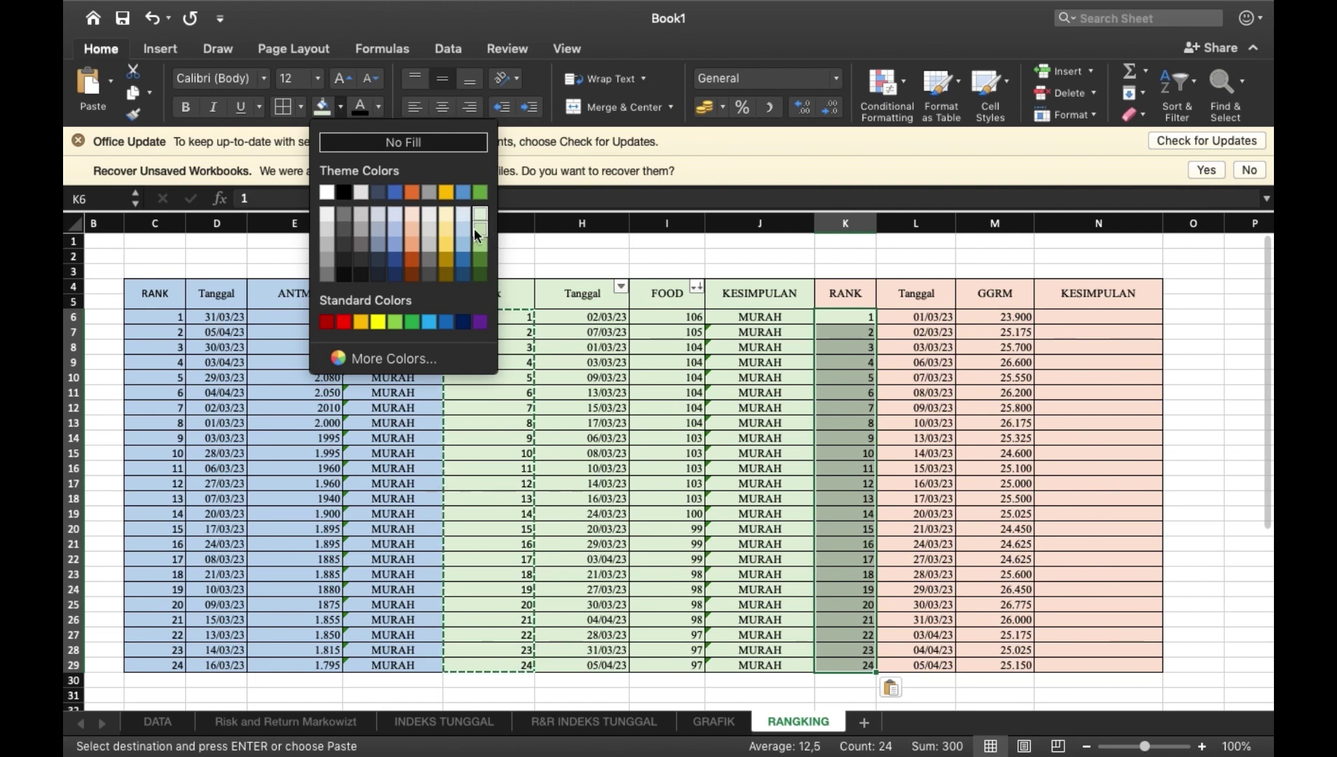
left_click(411, 214)
left_click(963, 347)
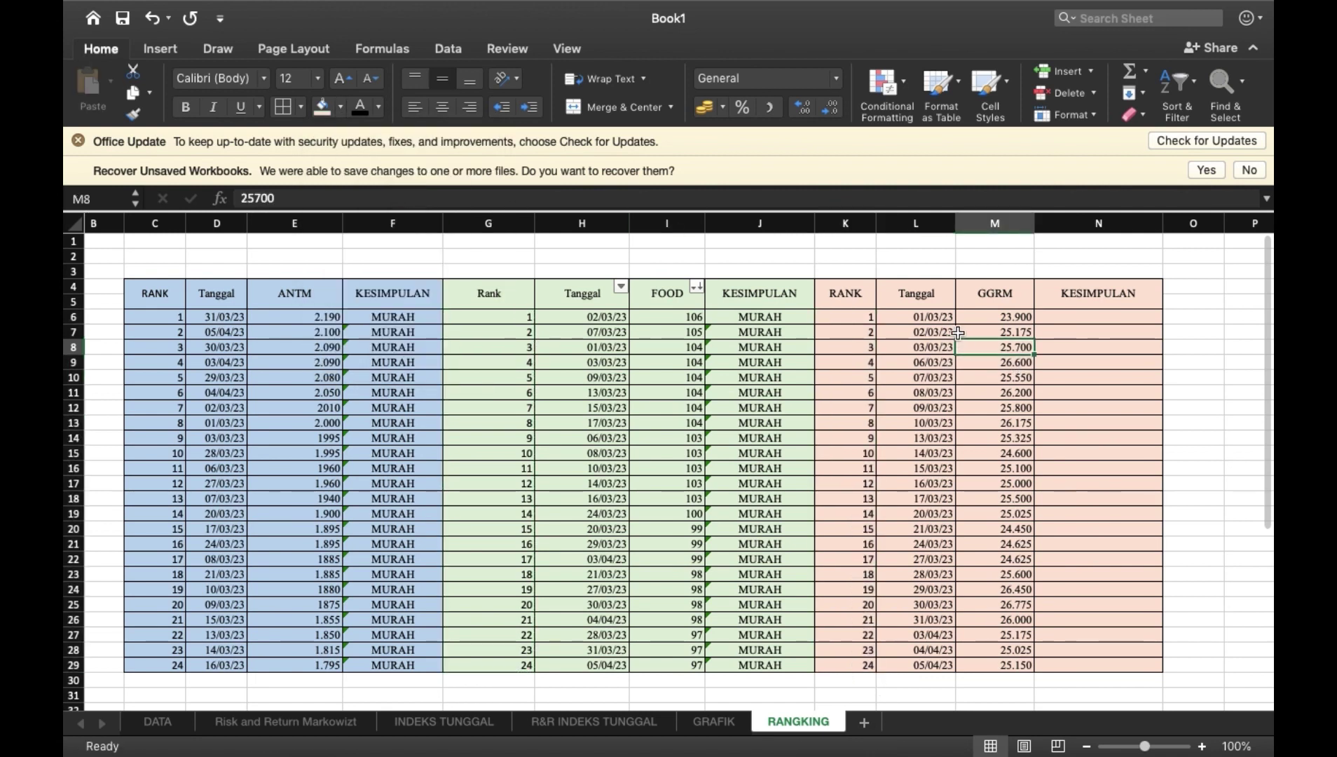
Remove the filter from the FOOD table and apply one to the GGRM table's Tanggal and price columns, L4:M29.
left_click_drag(935, 298, 1021, 671)
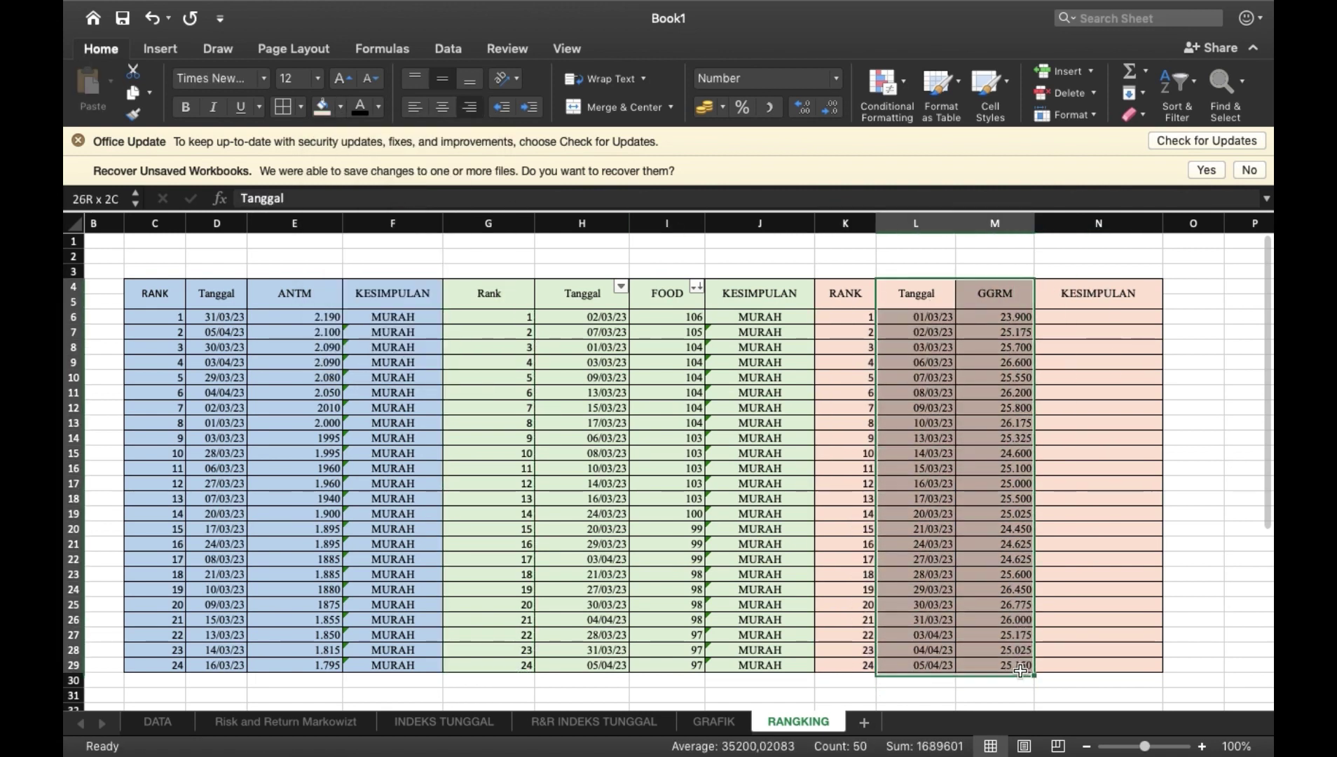
left_click(1195, 81)
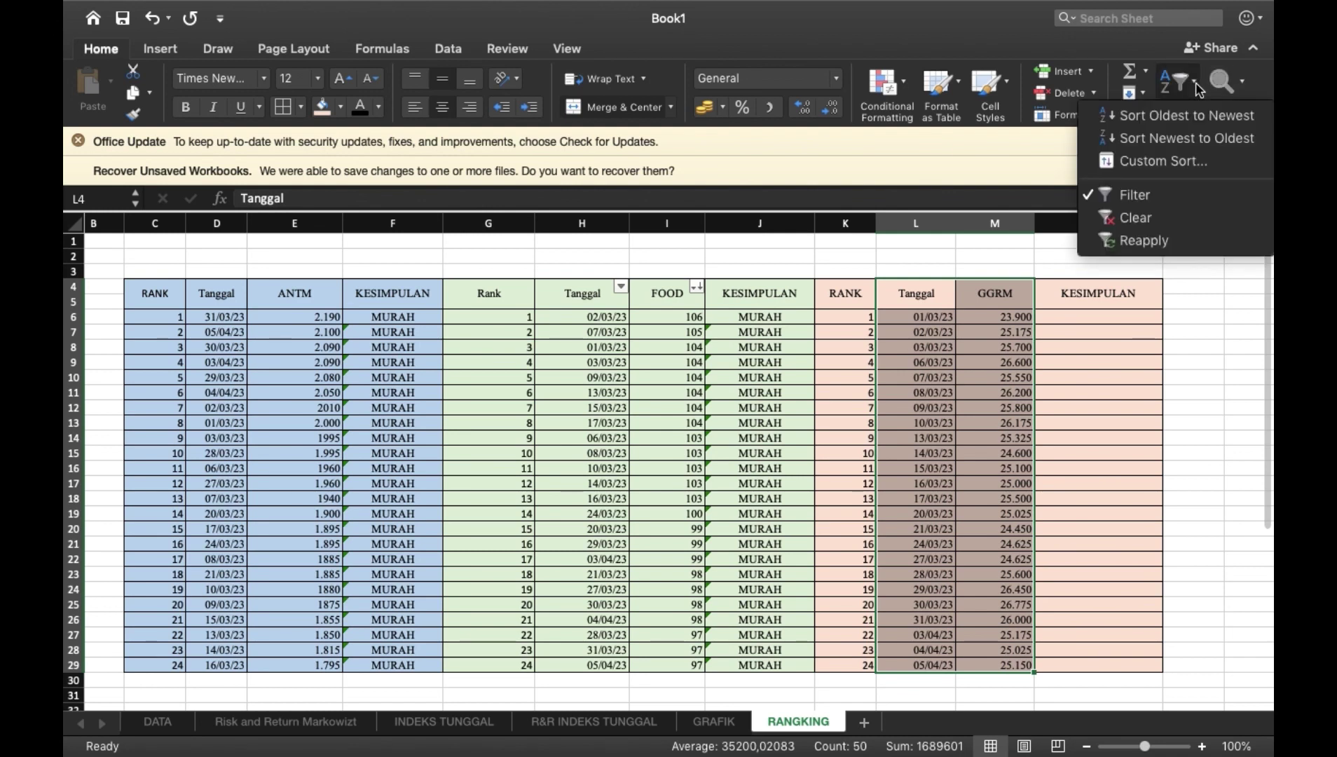
left_click(1151, 192)
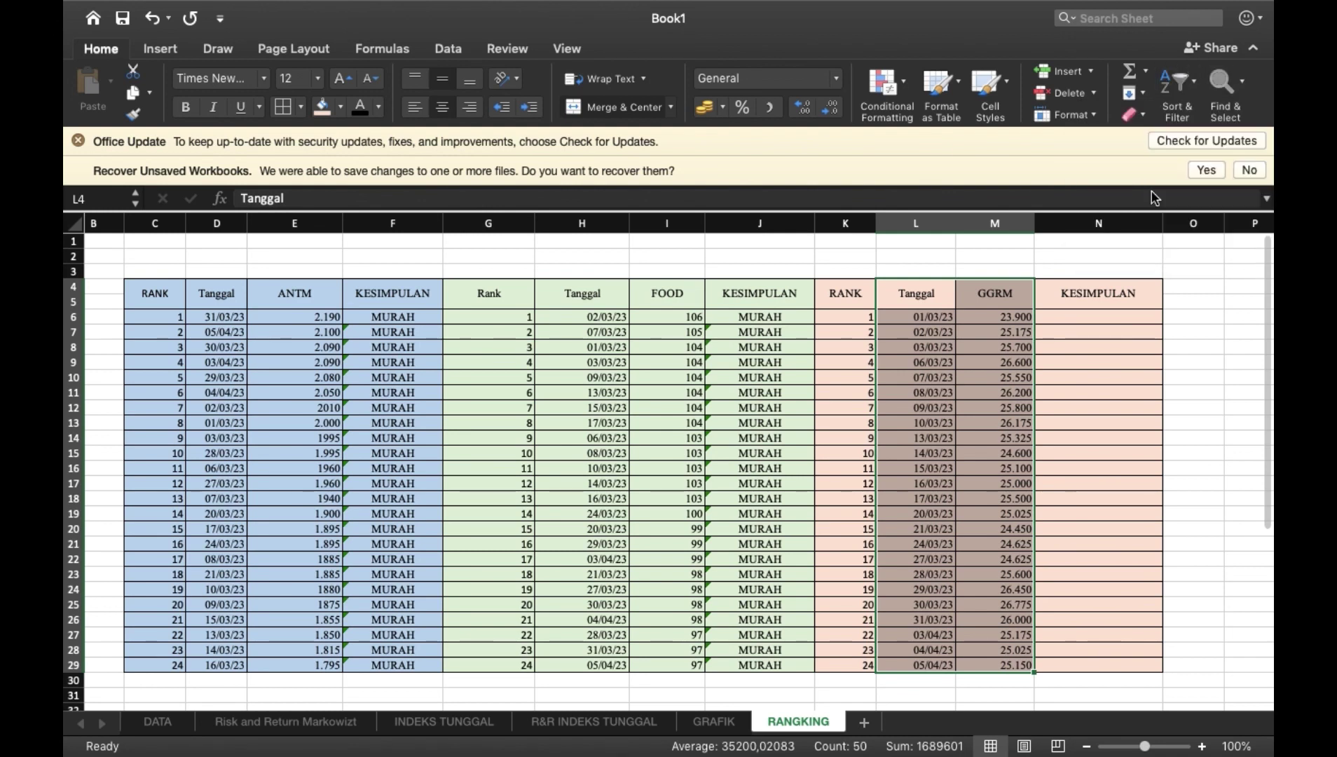
left_click(1181, 87)
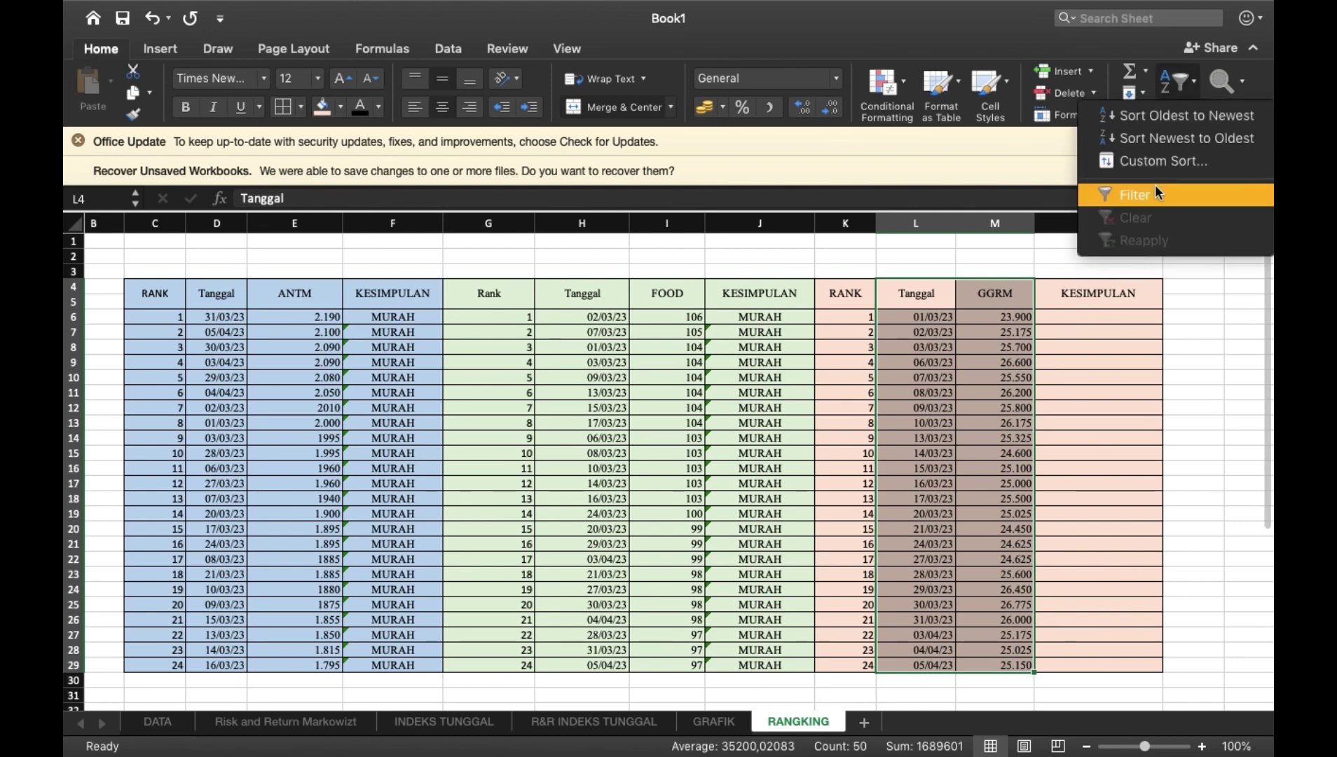
left_click(1156, 185)
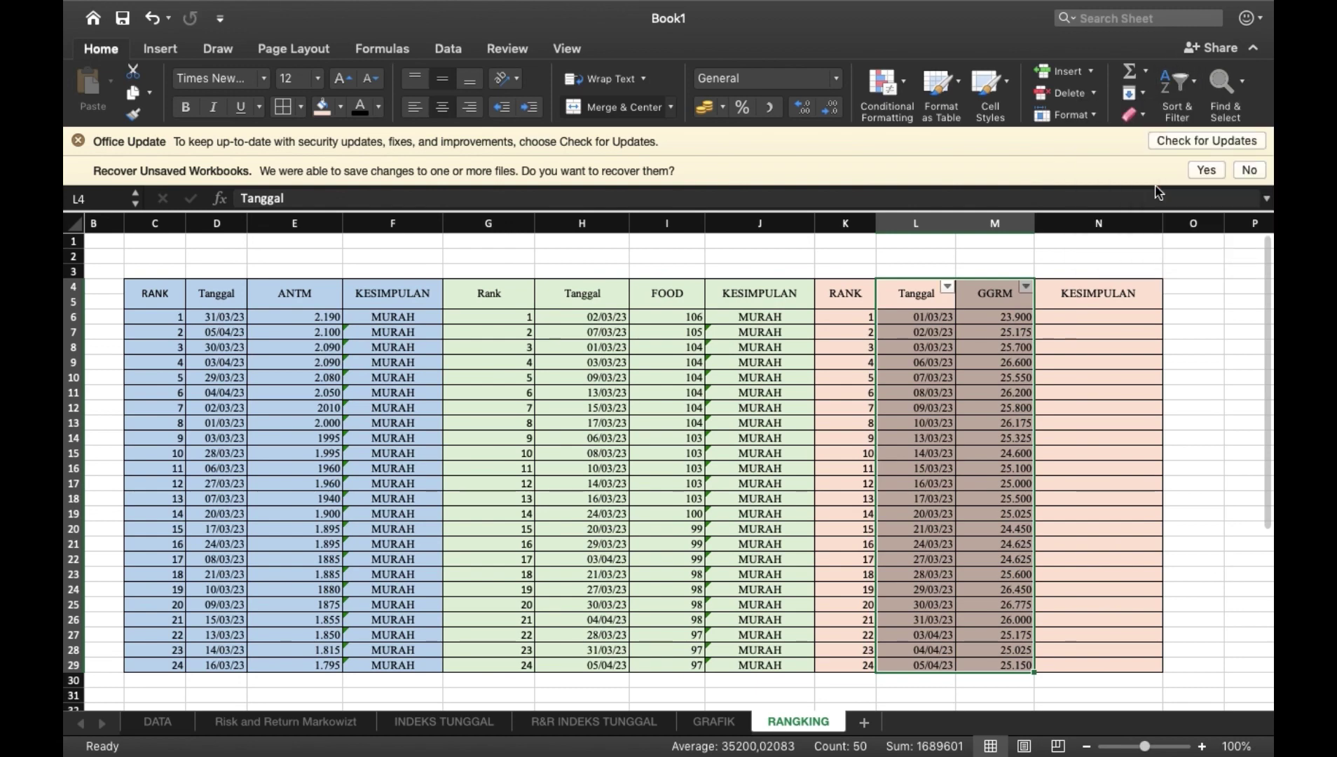
Sort the GGRM prices in descending order using the column's filter.
left_click(1025, 286)
left_click(966, 336)
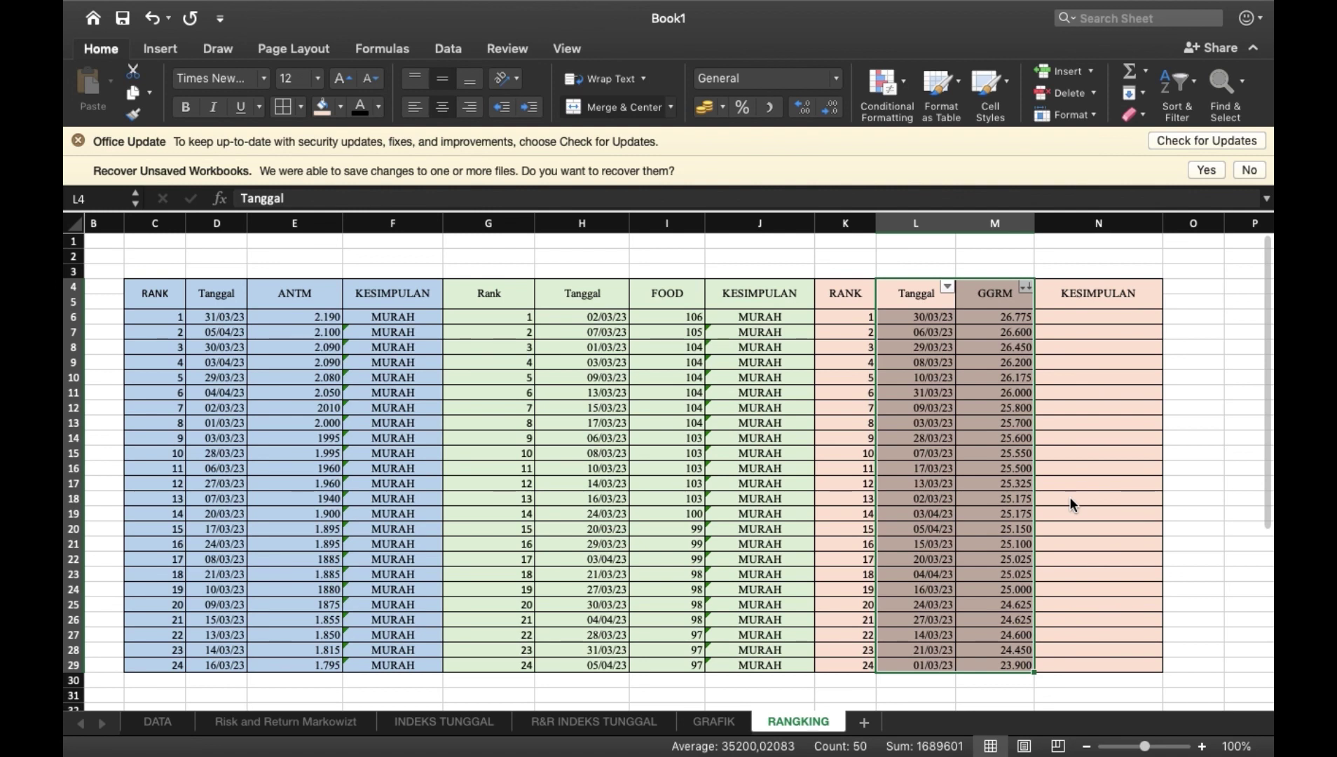
left_click(1063, 360)
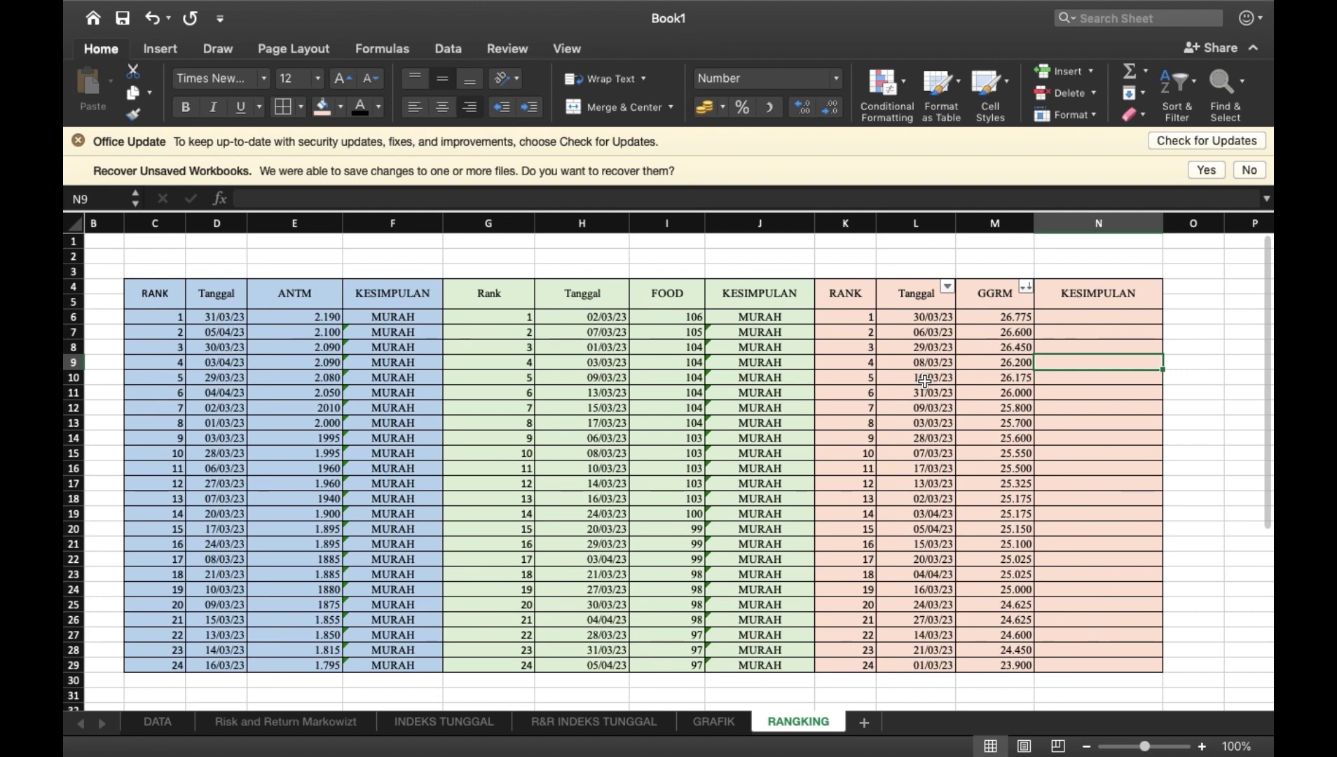
Enter the formula =IF(M6:M29>10000;"MAHAL";"MURAH") in N6, the first KESIMPULAN cell of the GGRM table.
left_click(1077, 317)
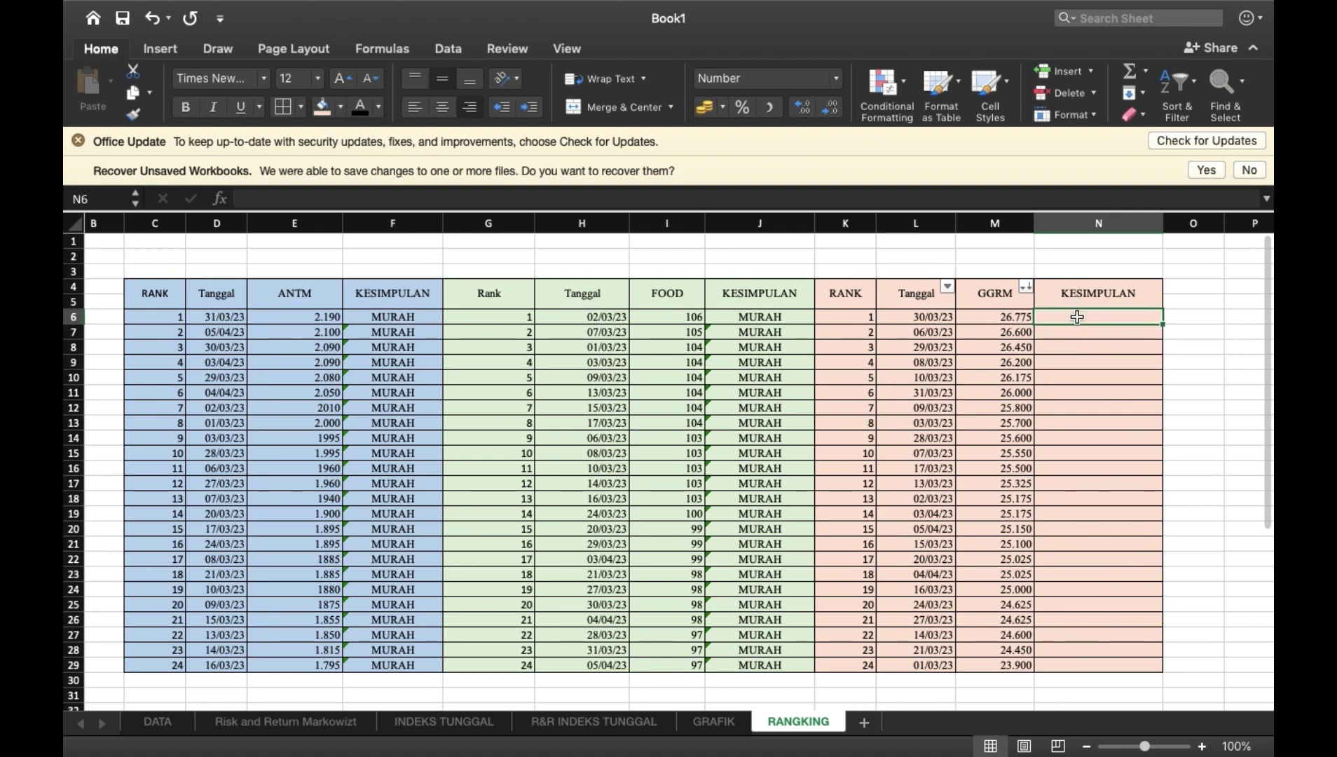
type("=IF(")
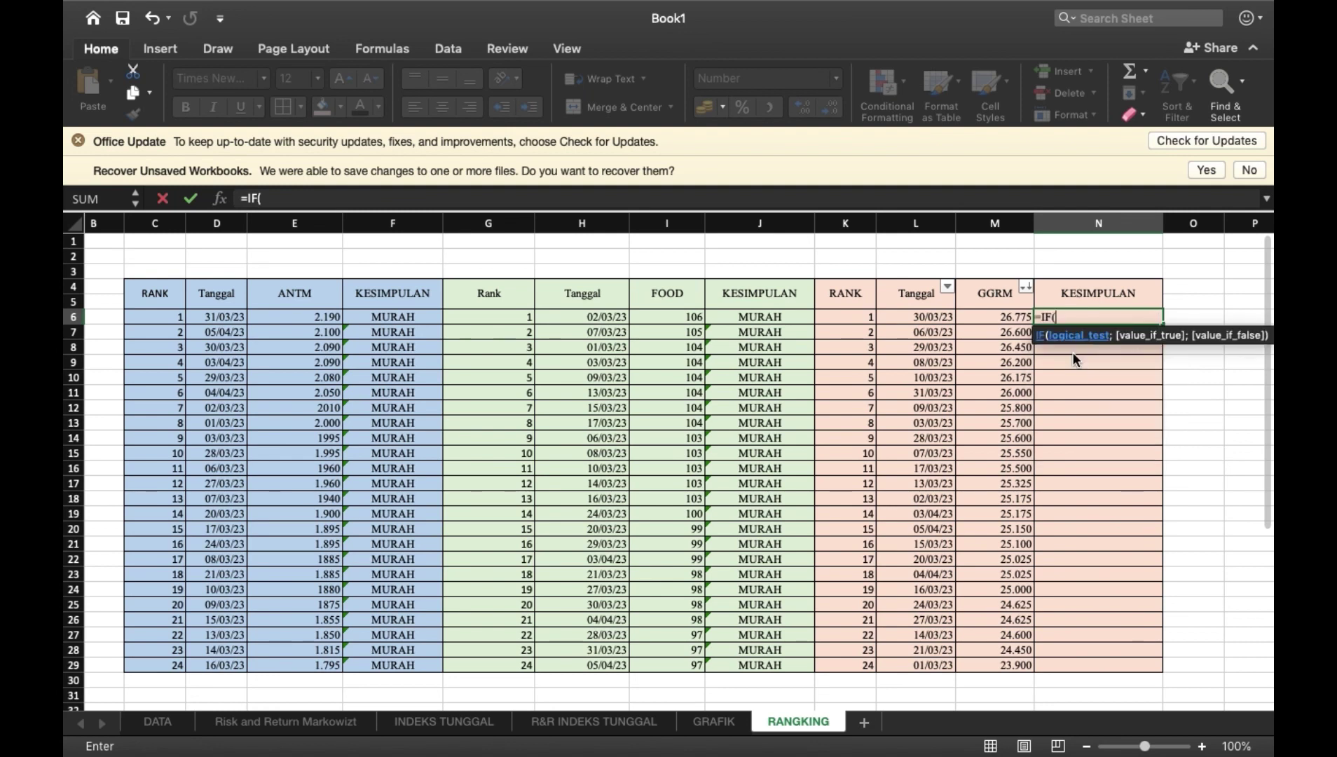
left_click_drag(995, 319, 988, 668)
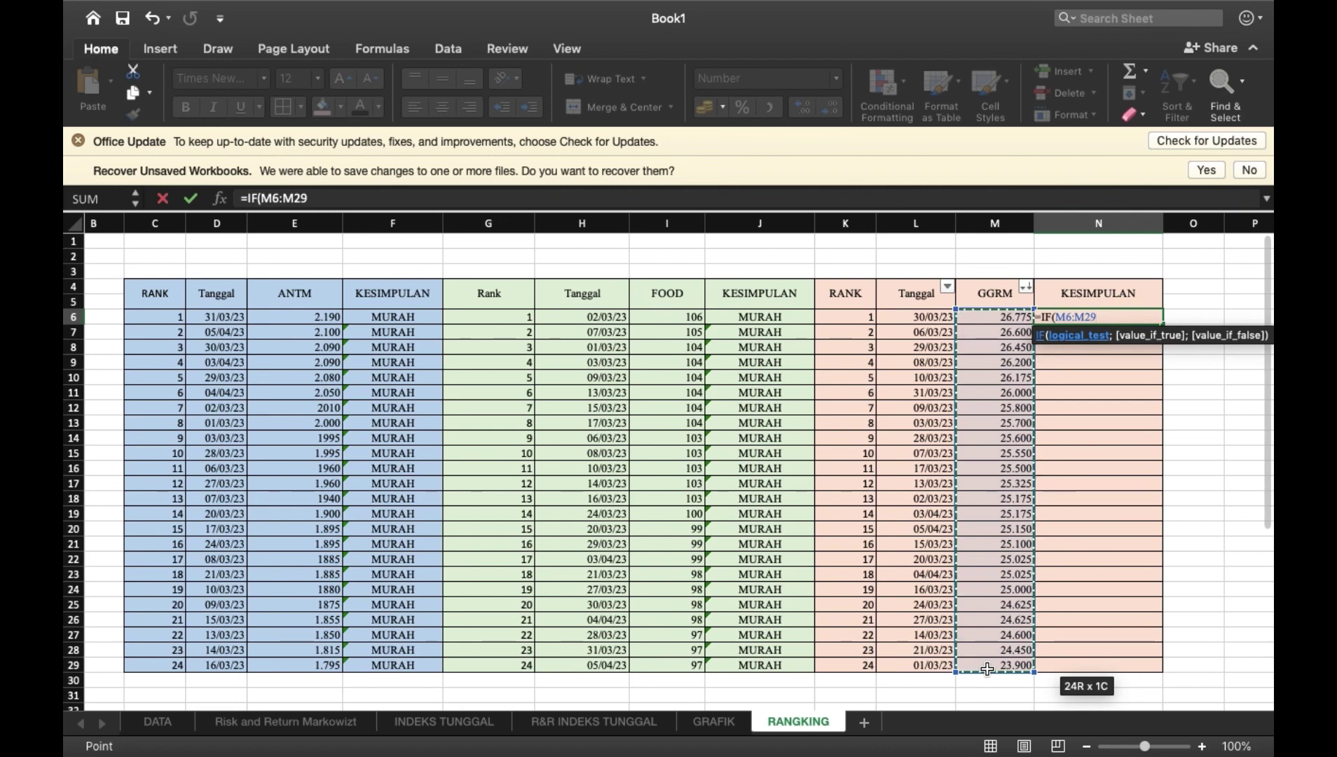
type(".")
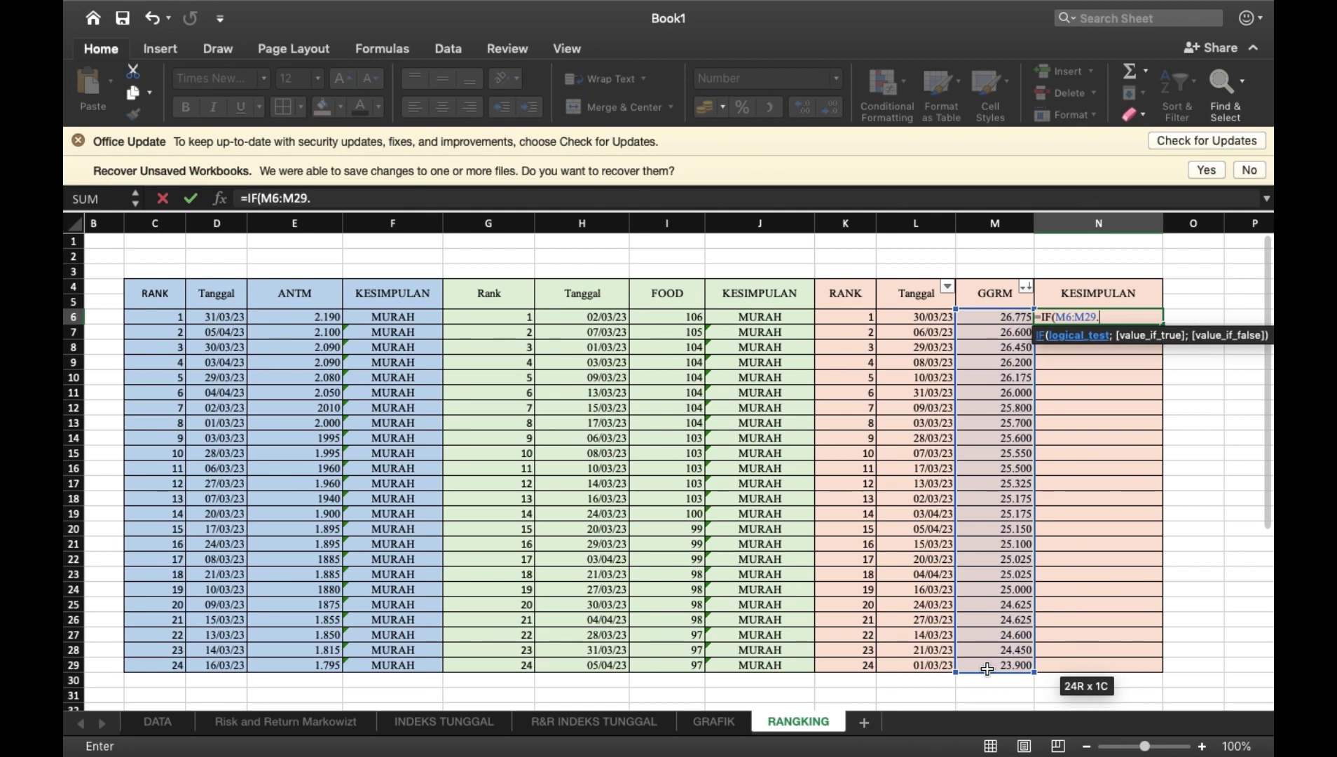
key("BackSpace")
type(">10000;\"MAHA")
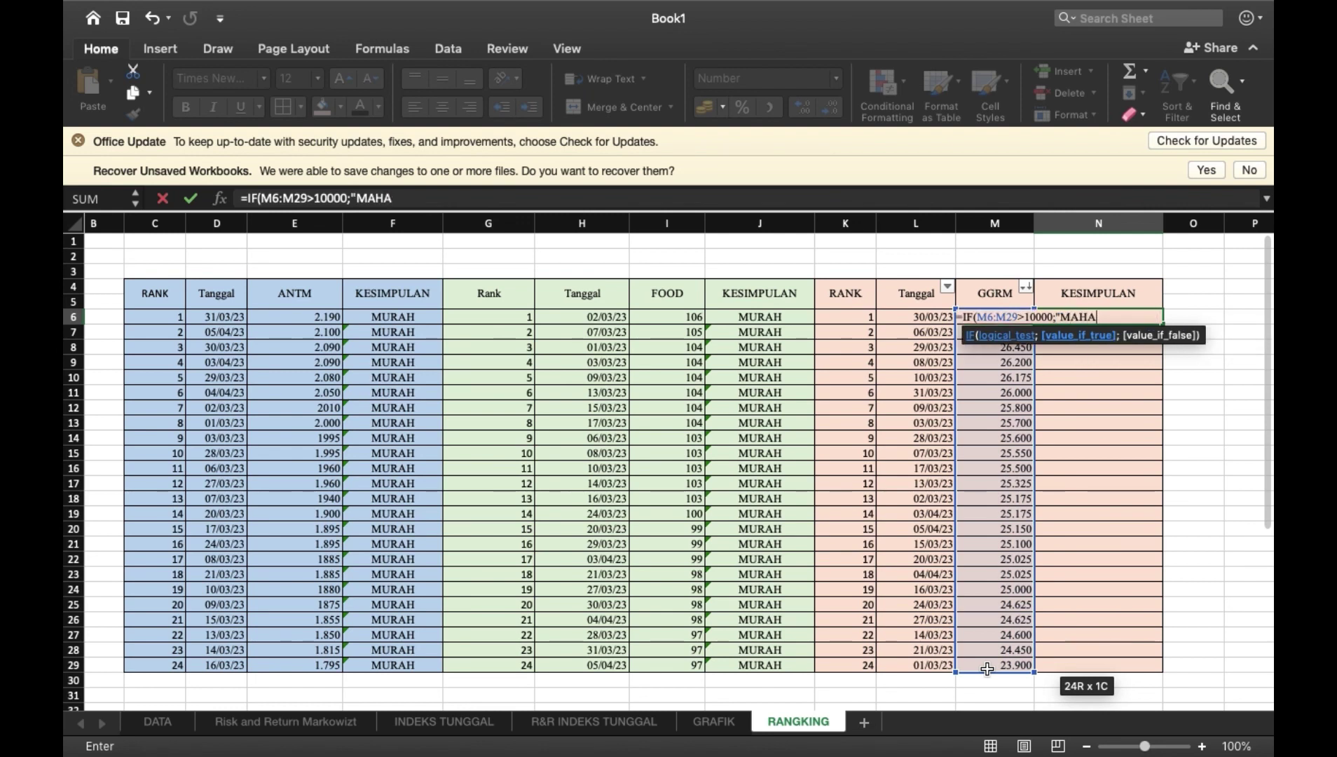
type(";L\";")
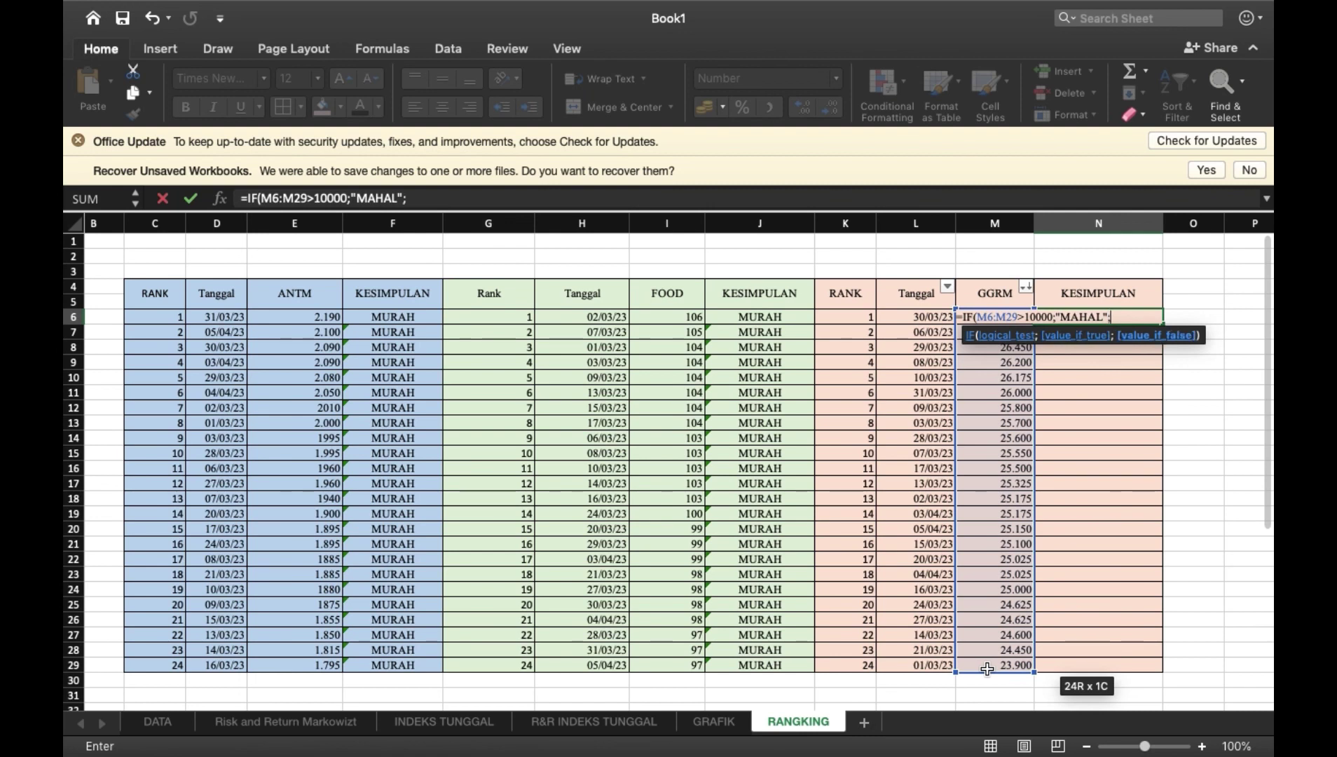
type("MURAH\")")
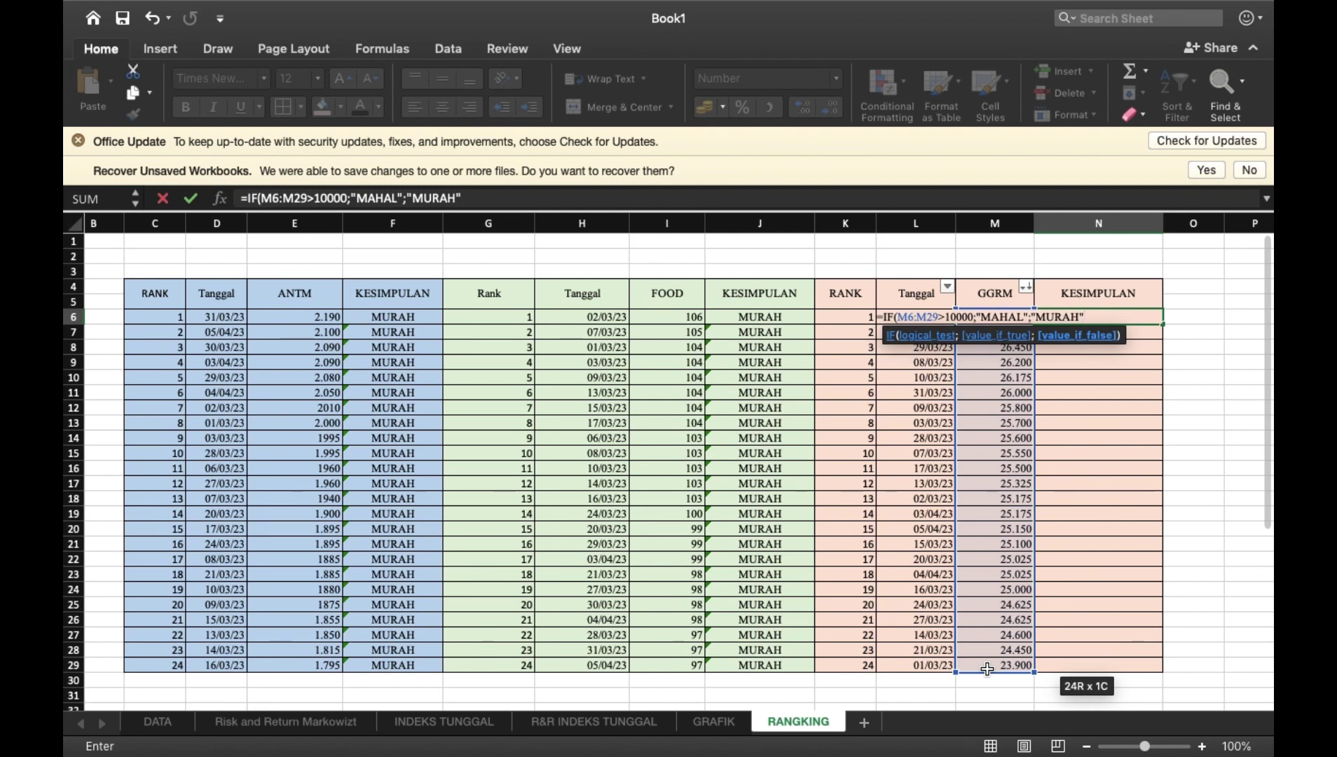
key("Return")
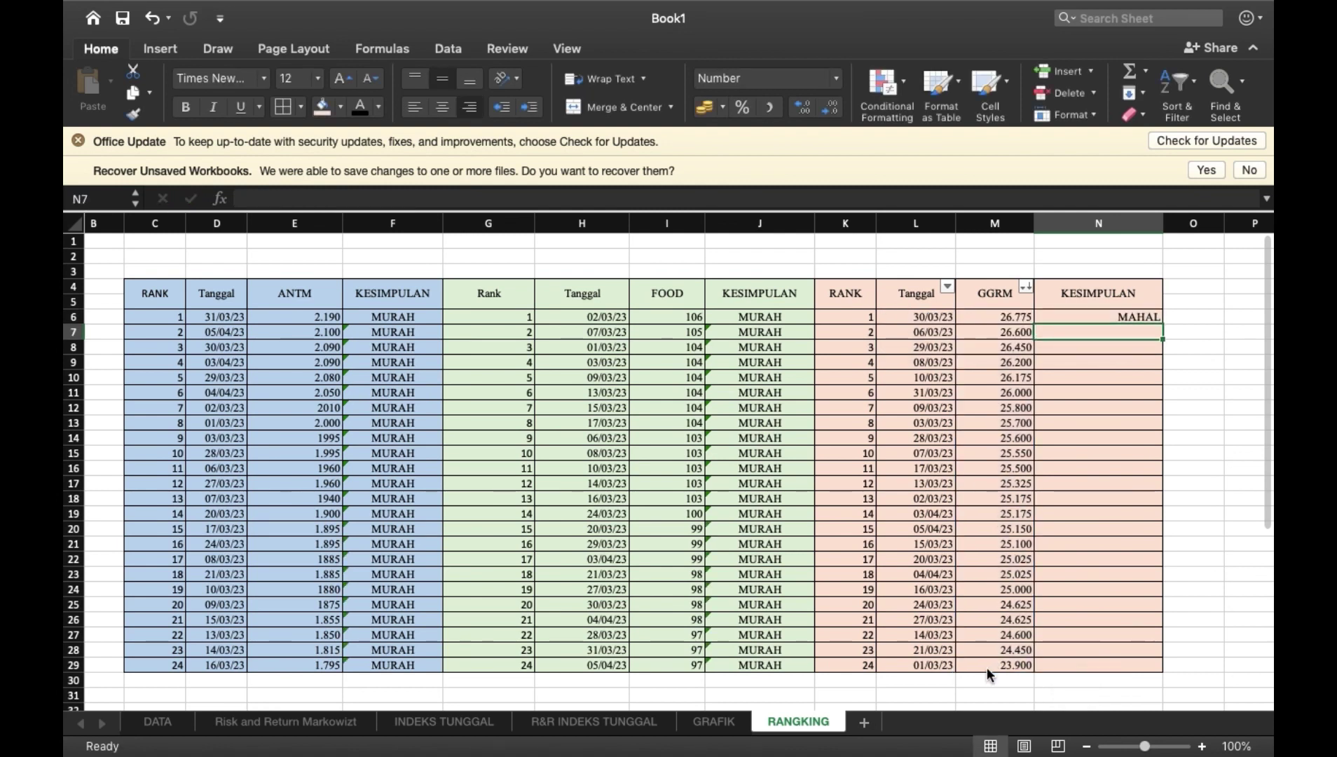
Fill the GGRM conclusion formula from N6 down to N29 and center the results.
left_click(1122, 319)
left_click_drag(1162, 324, 1117, 671)
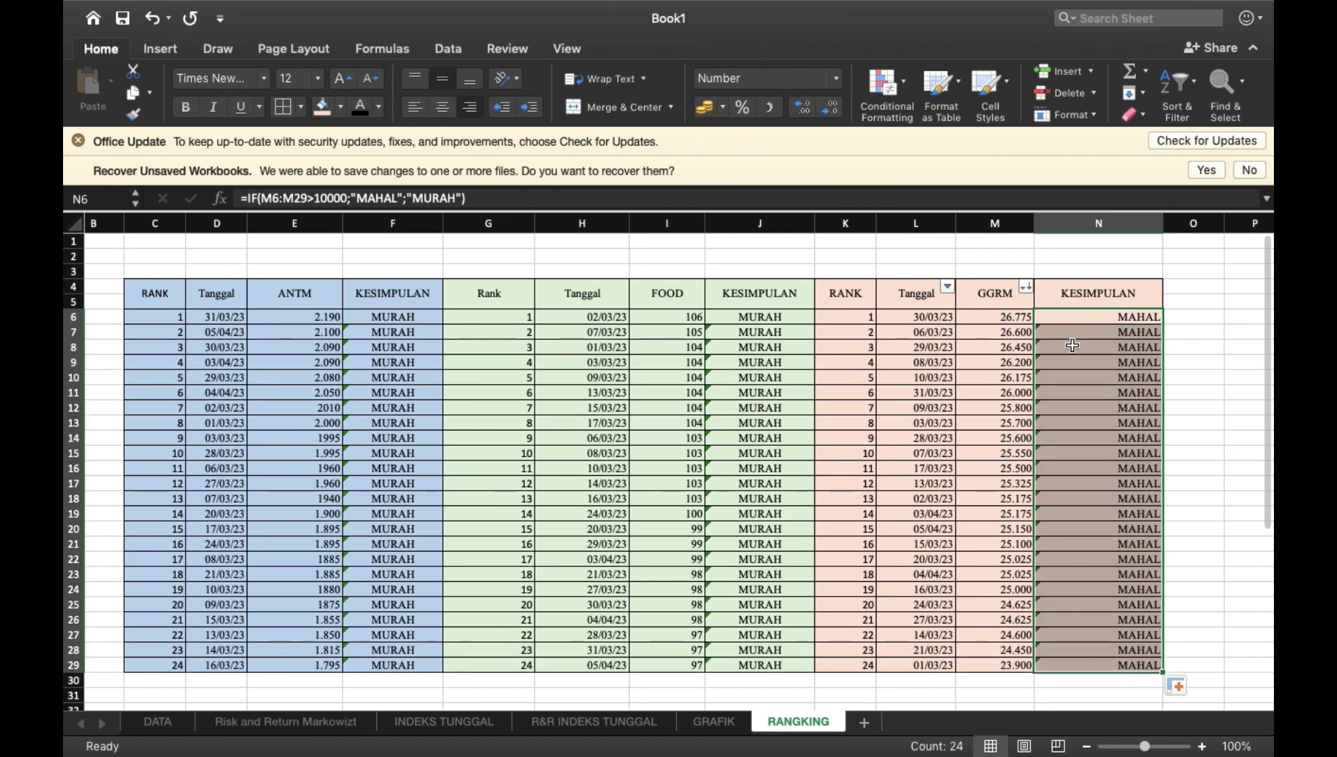
left_click(442, 107)
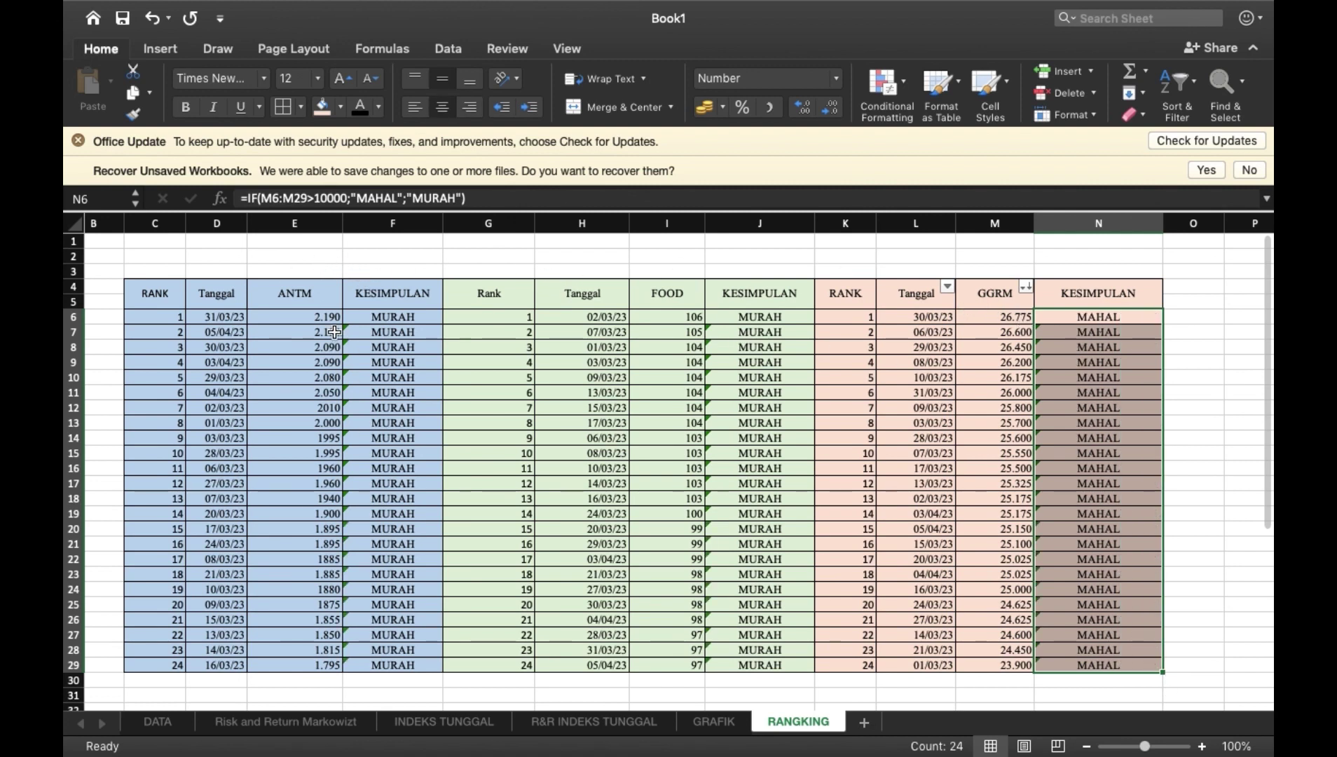
left_click(1016, 317)
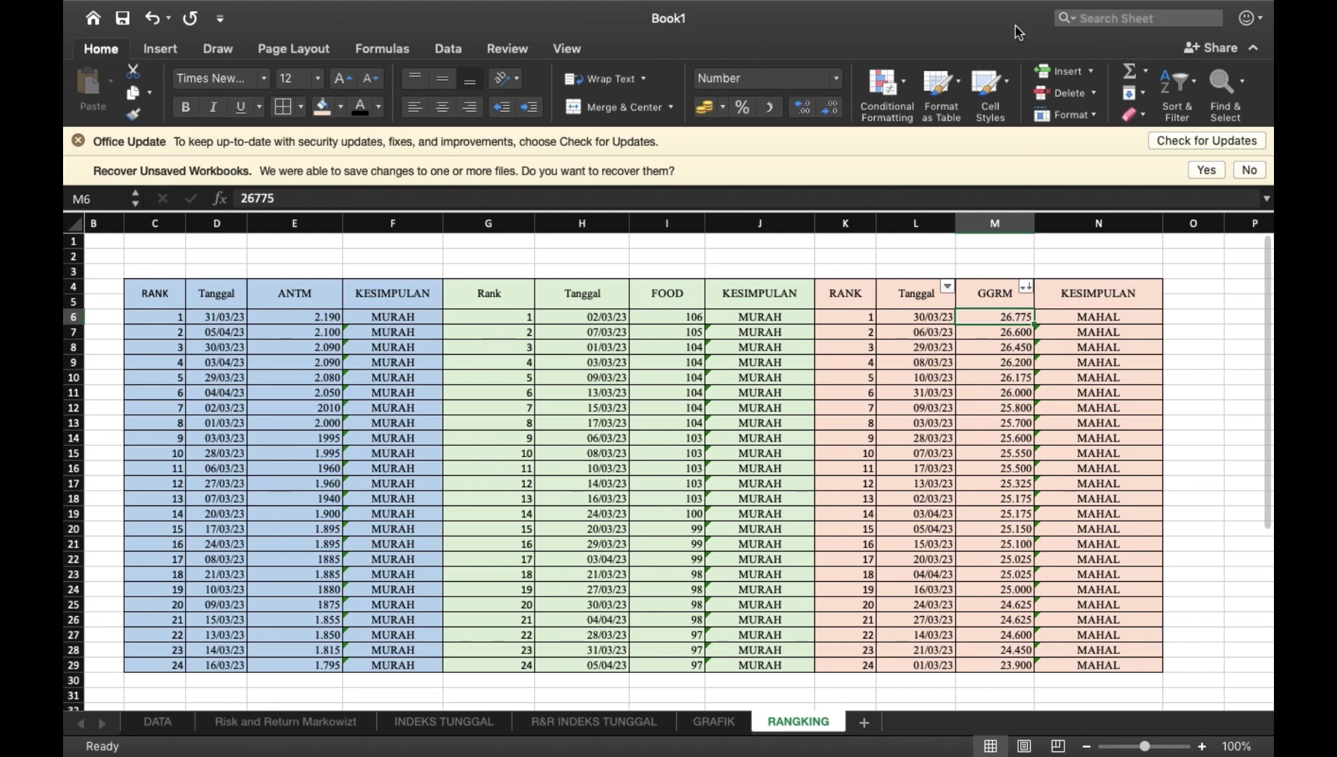
mouse_move(889, 7)
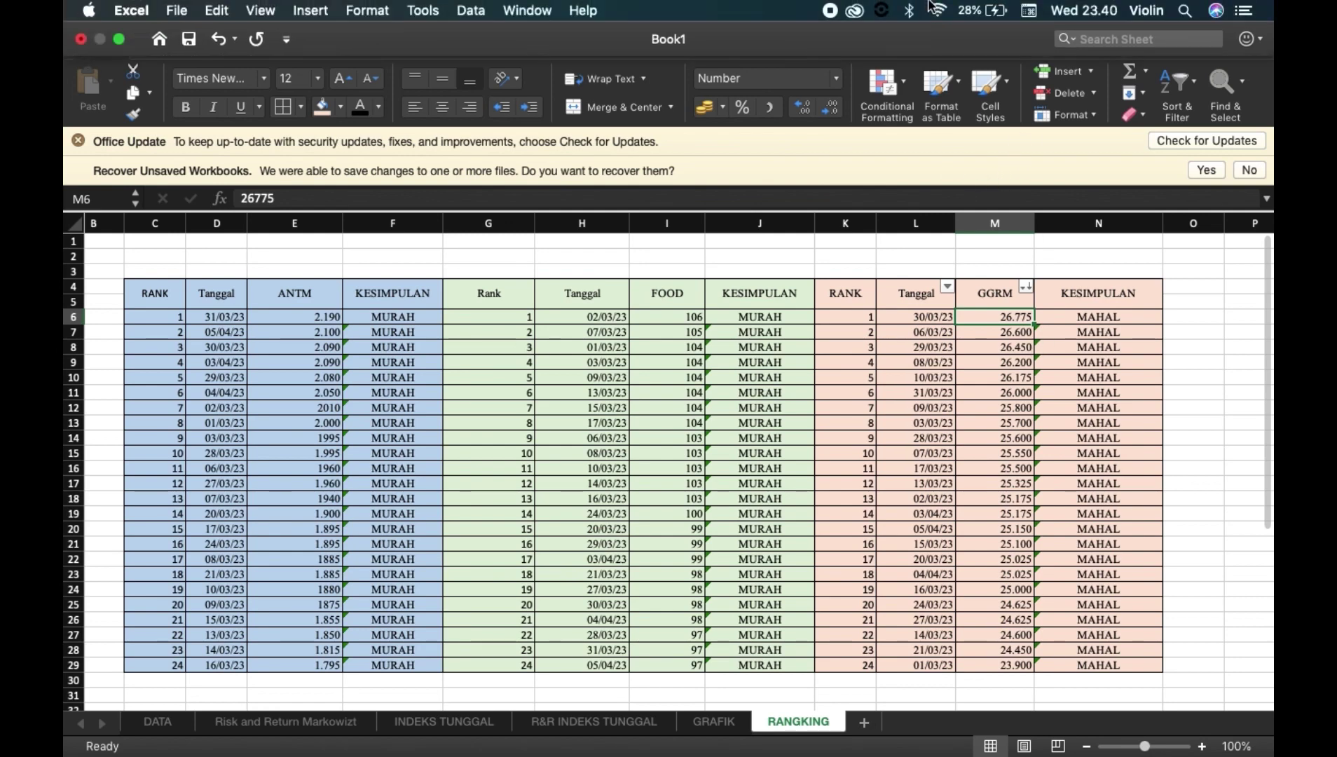